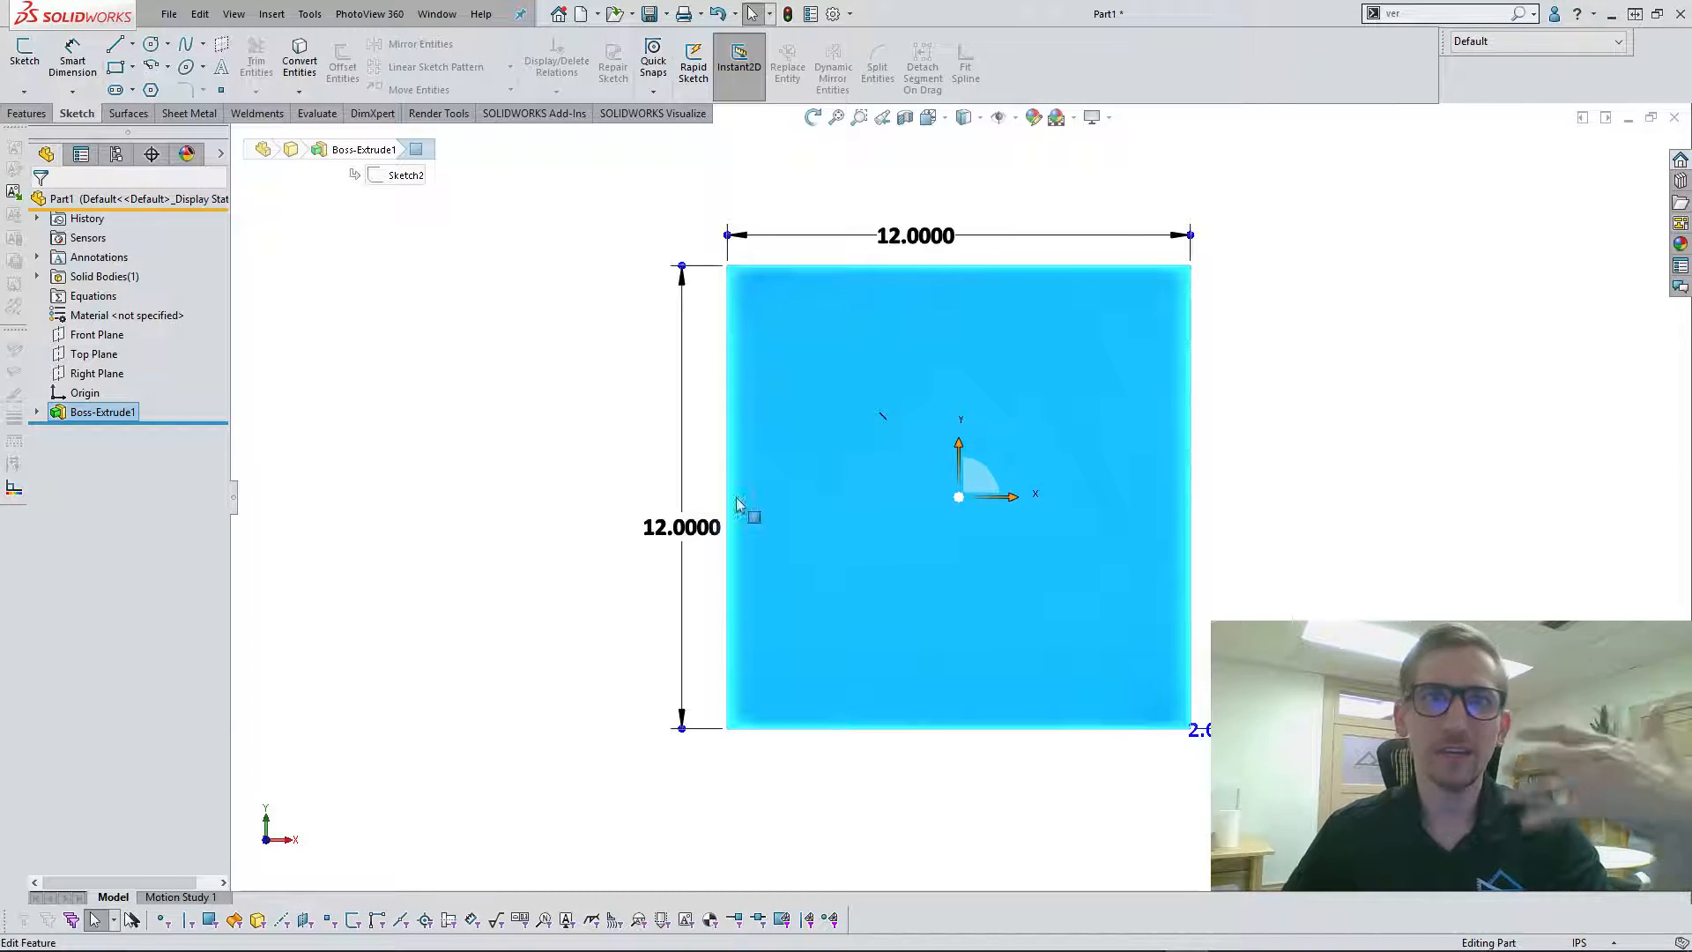
Step: Start a new sketch on the large square front face of the plate
{"action": "left_click", "coordinate": [450, 467]}
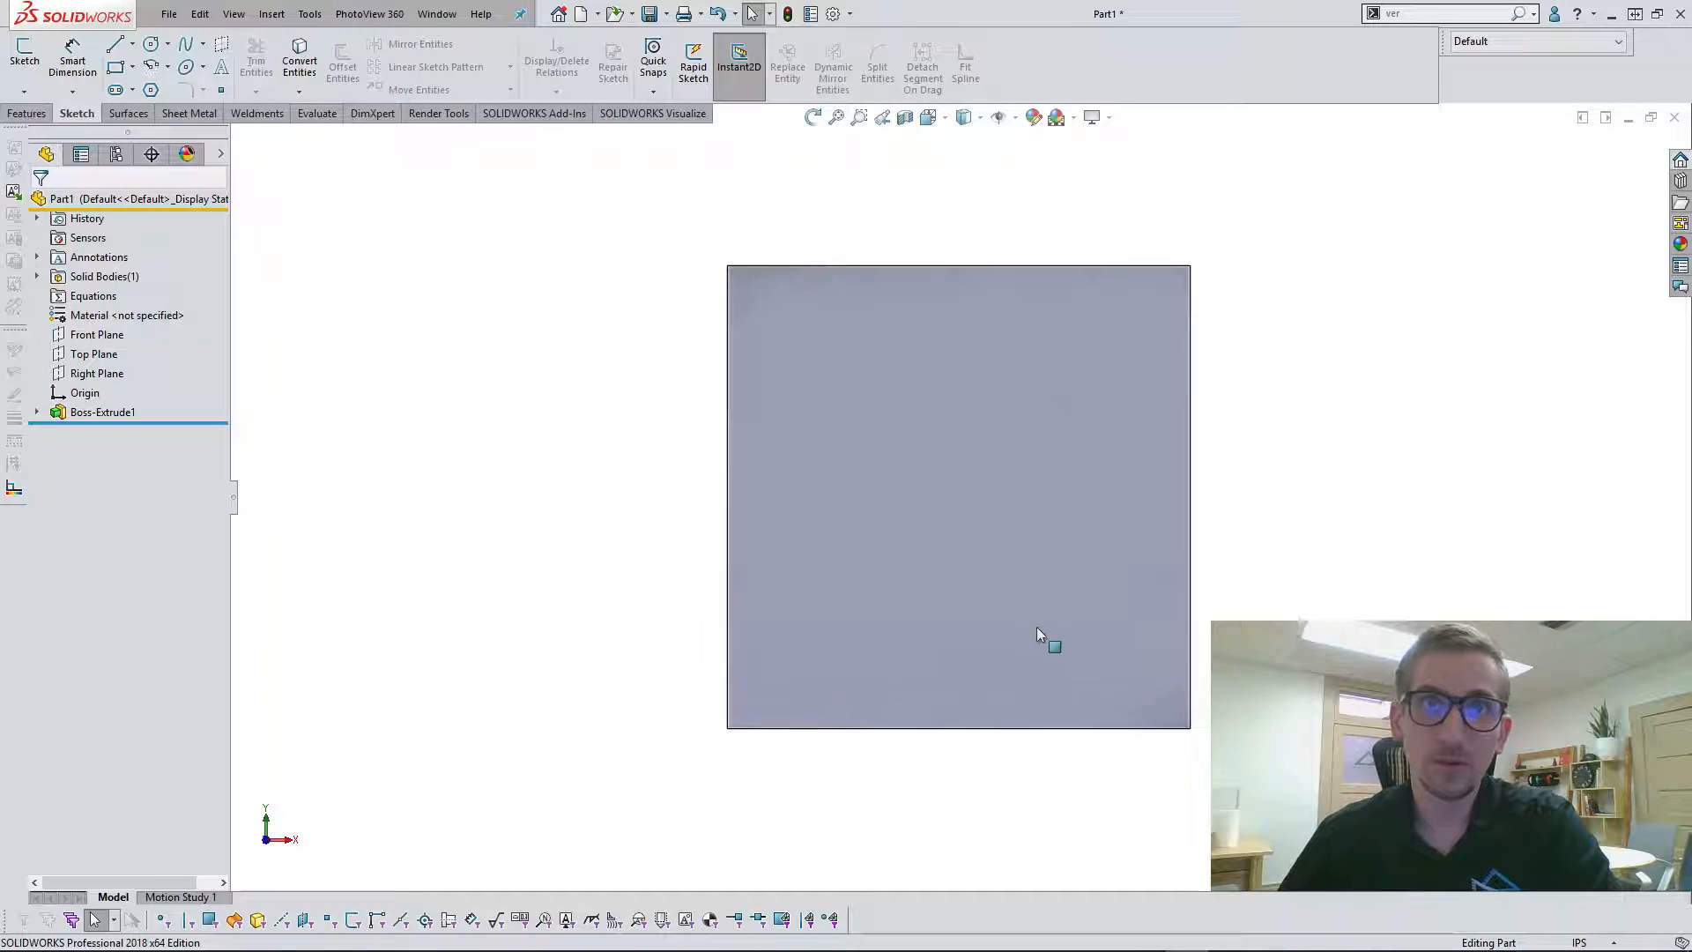
{"action": "left_click", "coordinate": [904, 568]}
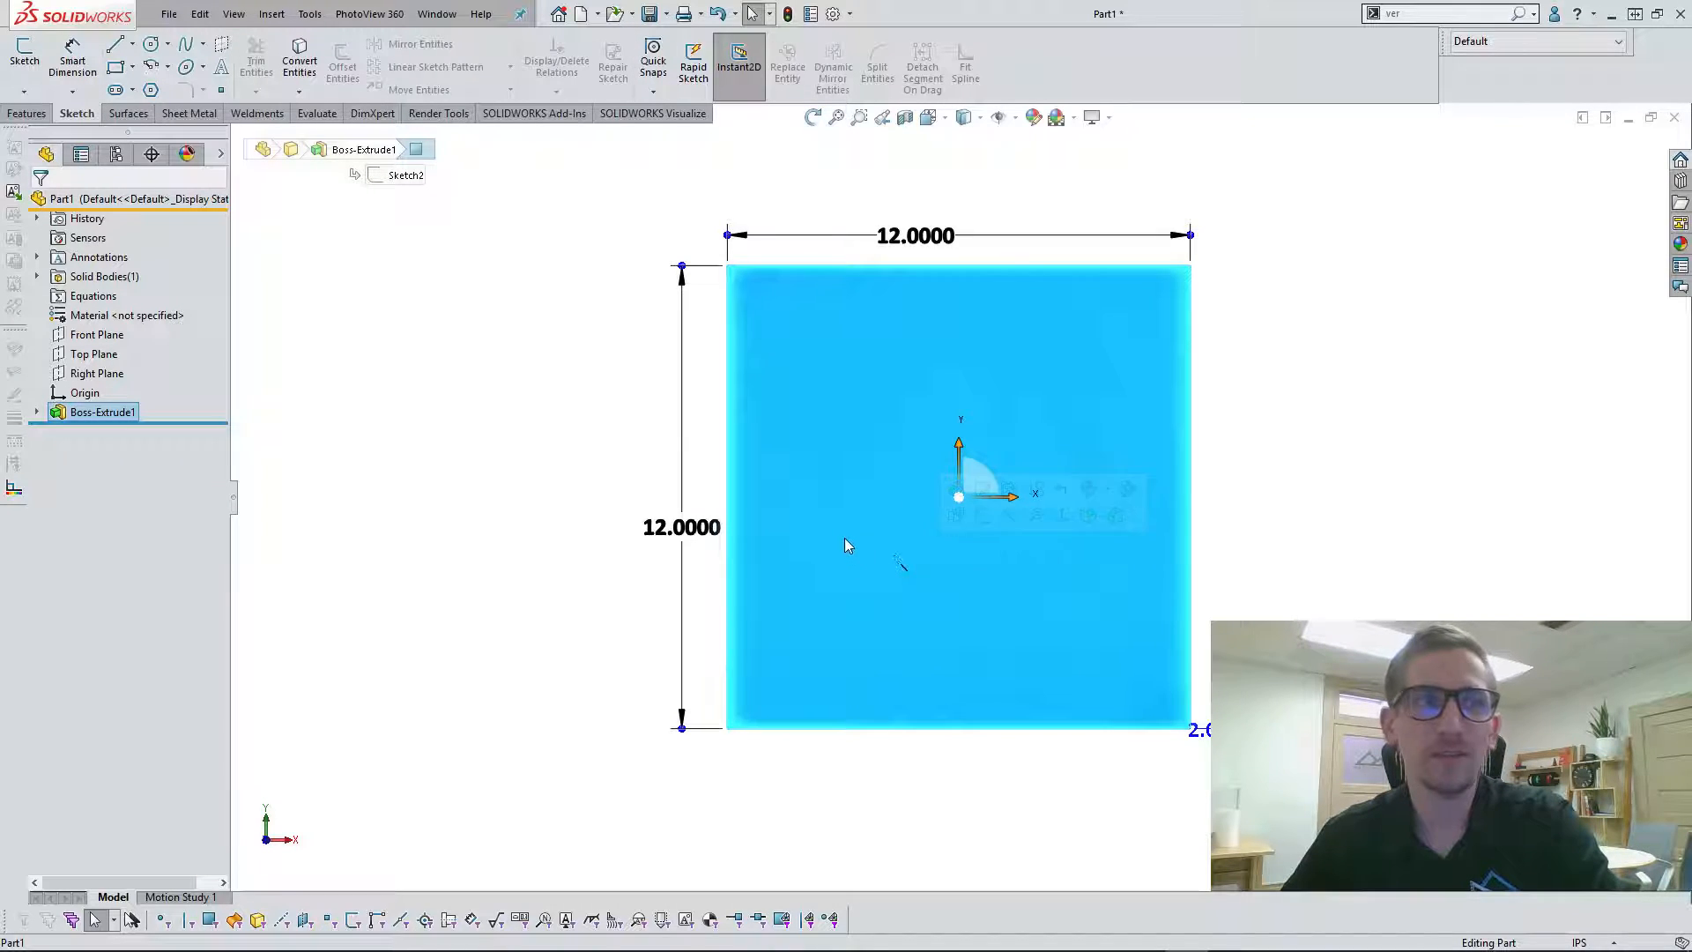
{"action": "left_click", "coordinate": [39, 55]}
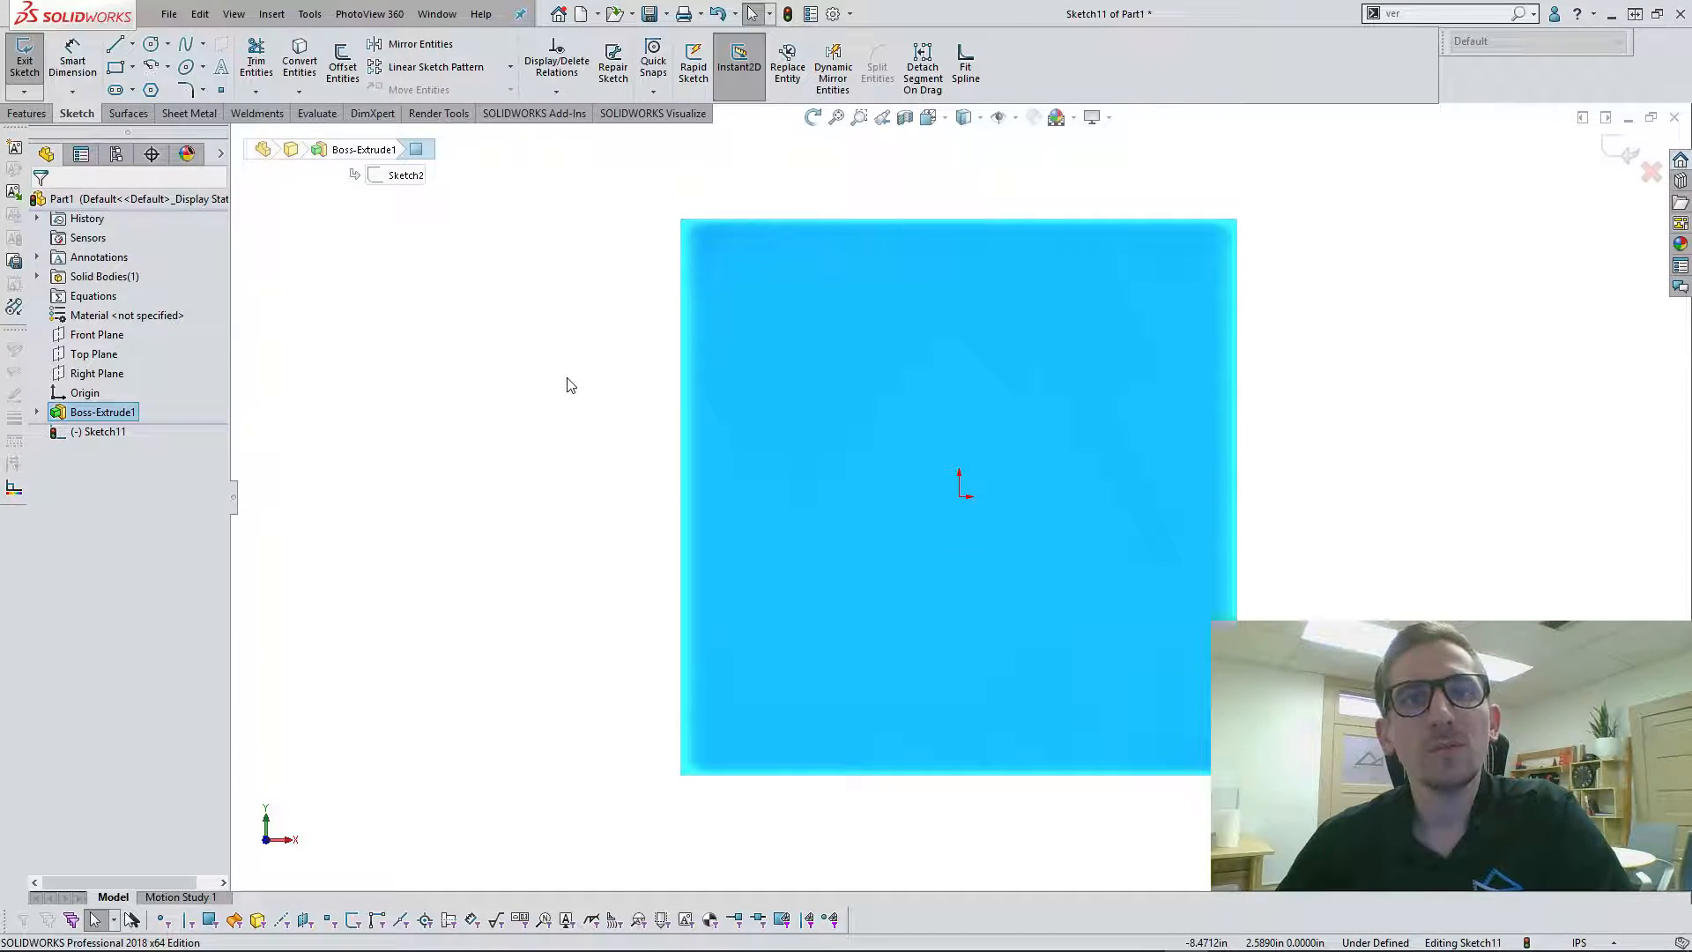
{"action": "left_click", "coordinate": [310, 15]}
{"action": "mouse_move", "coordinate": [414, 490]}
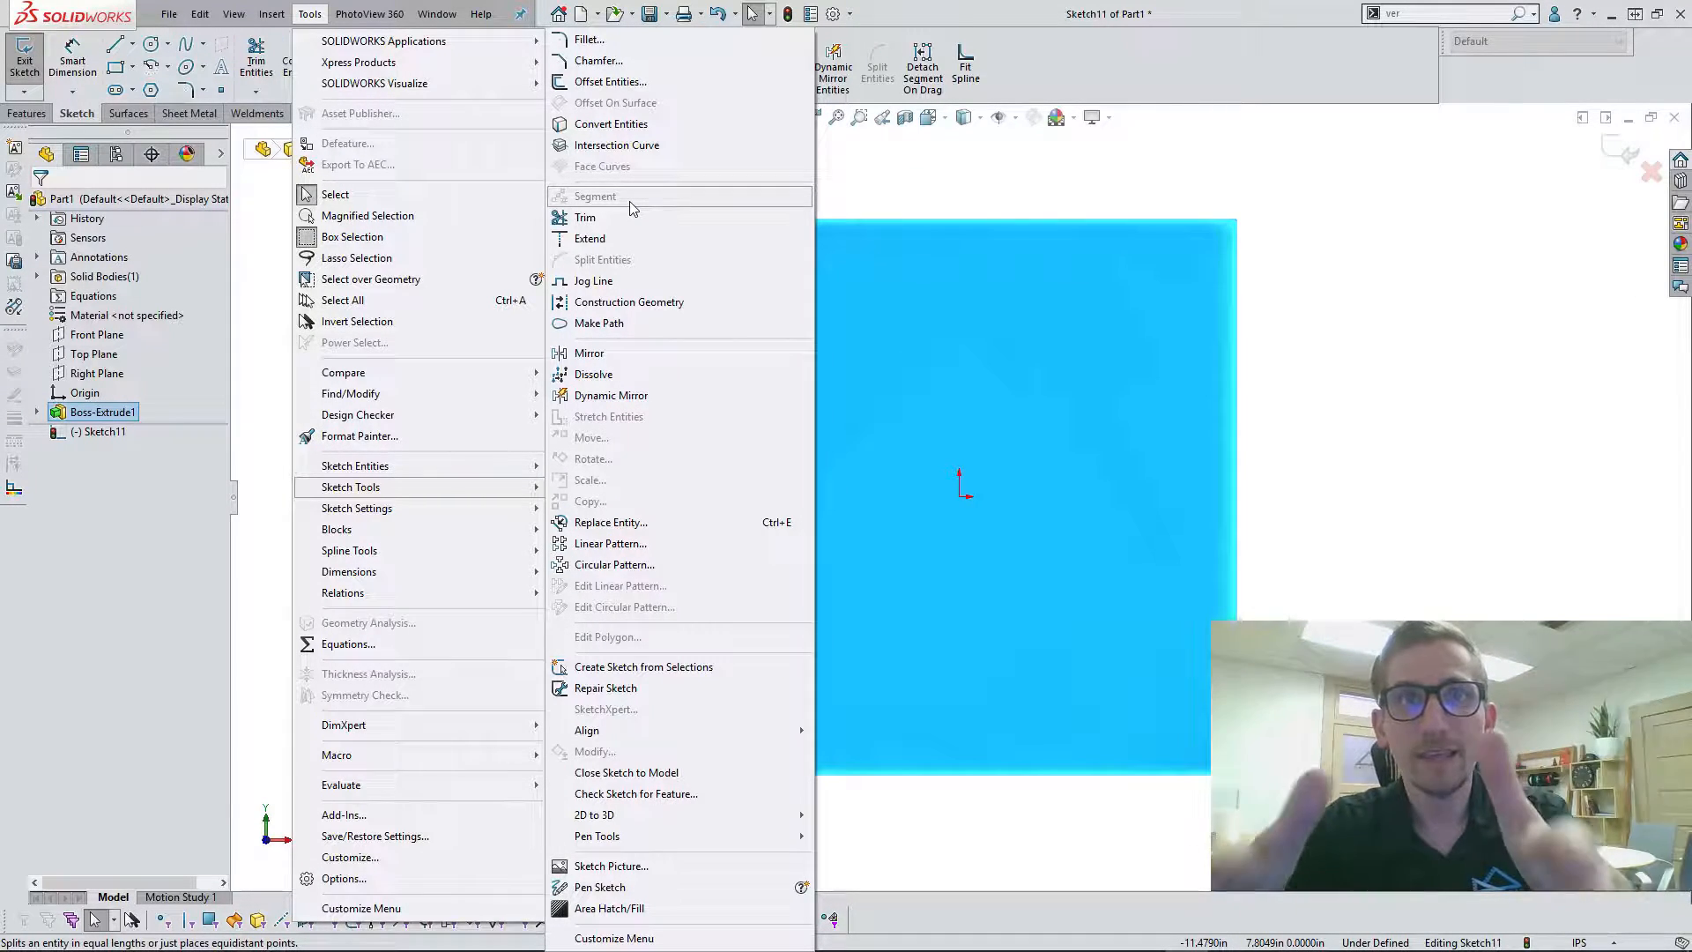
{"action": "left_click", "coordinate": [1317, 303]}
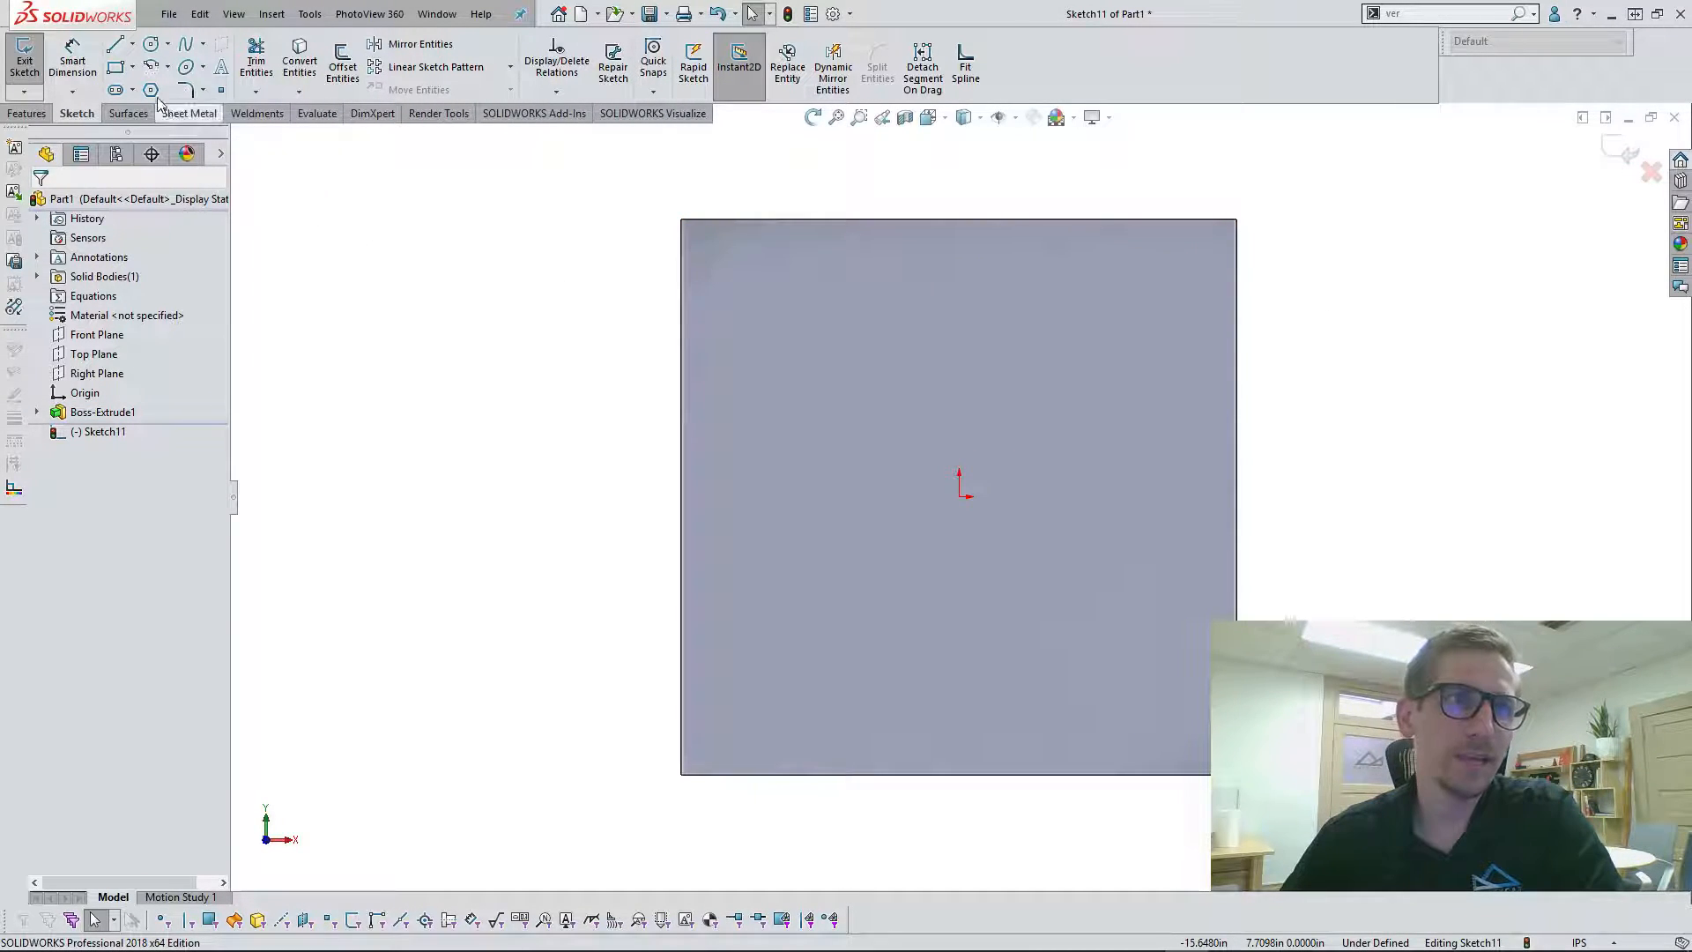
Step: Sketch a diagonal line between the lower-left and upper-right corners of the square face and convert it to construction geometry
{"action": "left_click", "coordinate": [120, 51]}
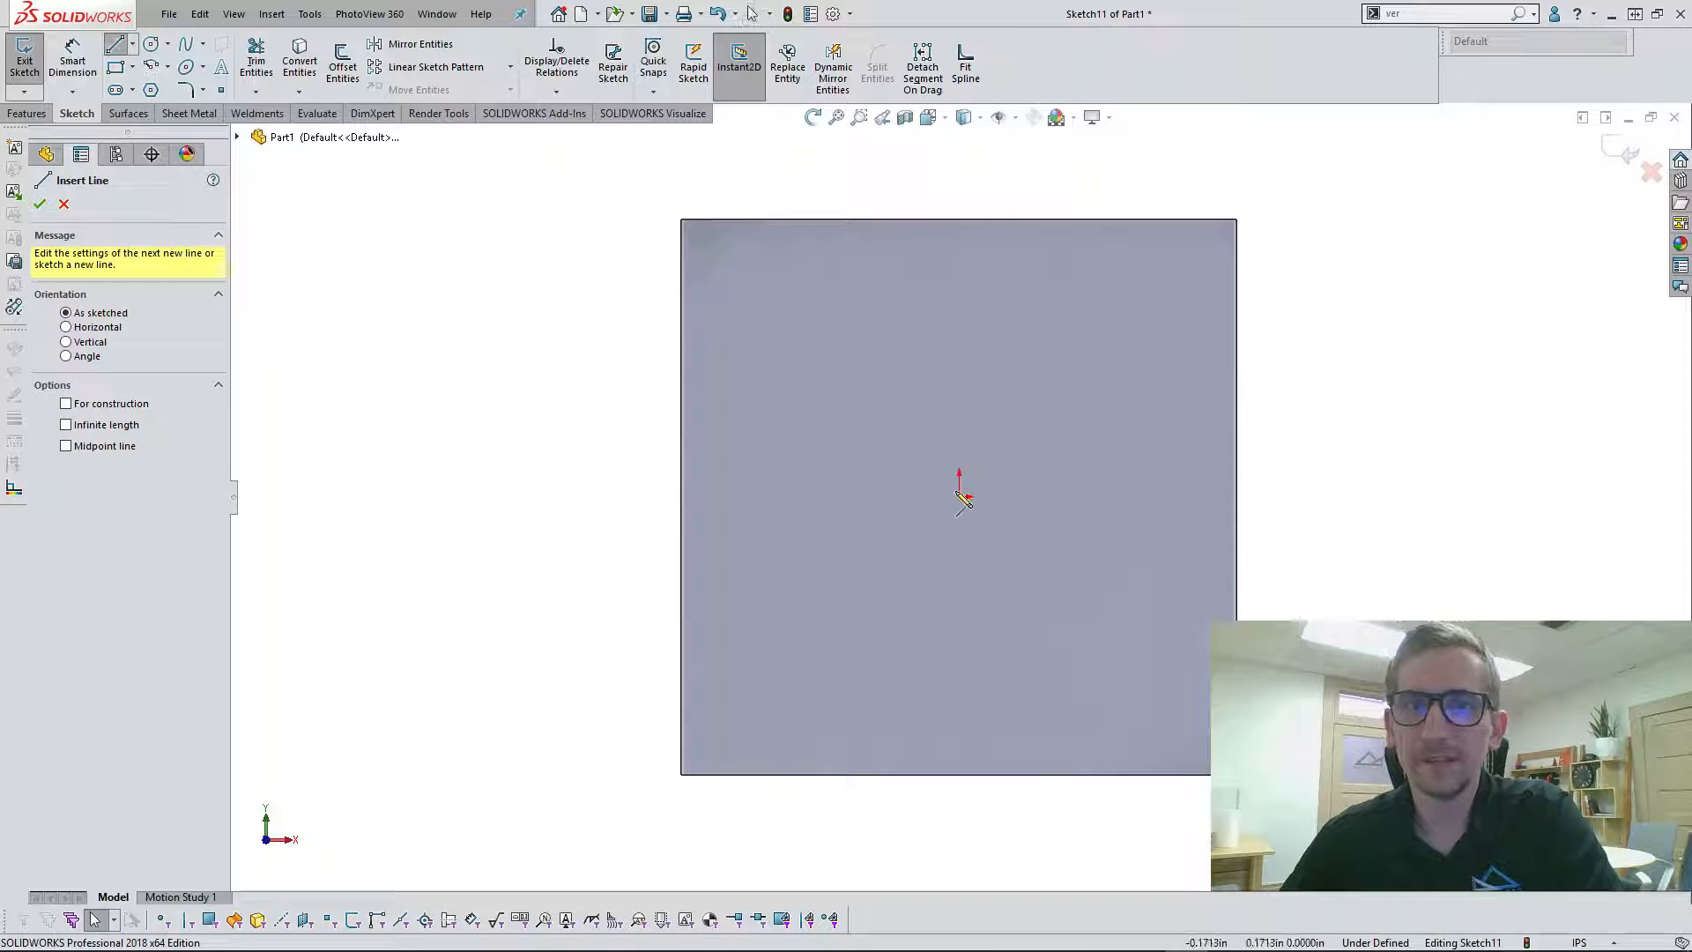
{"action": "left_click", "coordinate": [683, 775]}
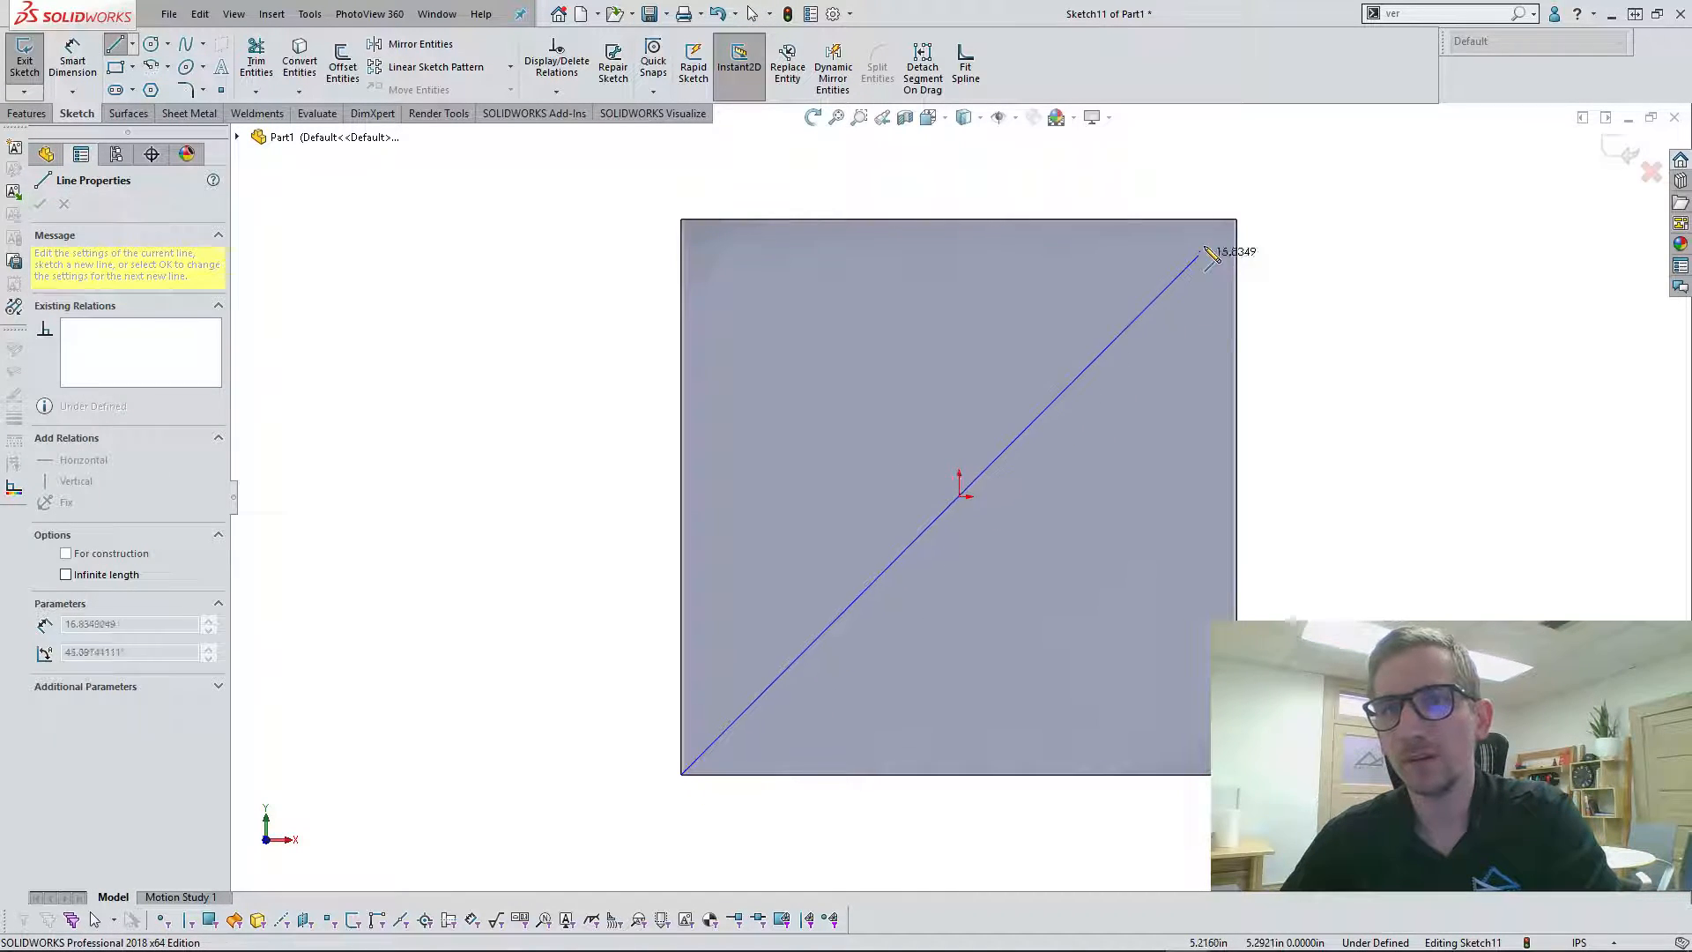
{"action": "left_click", "coordinate": [1237, 219]}
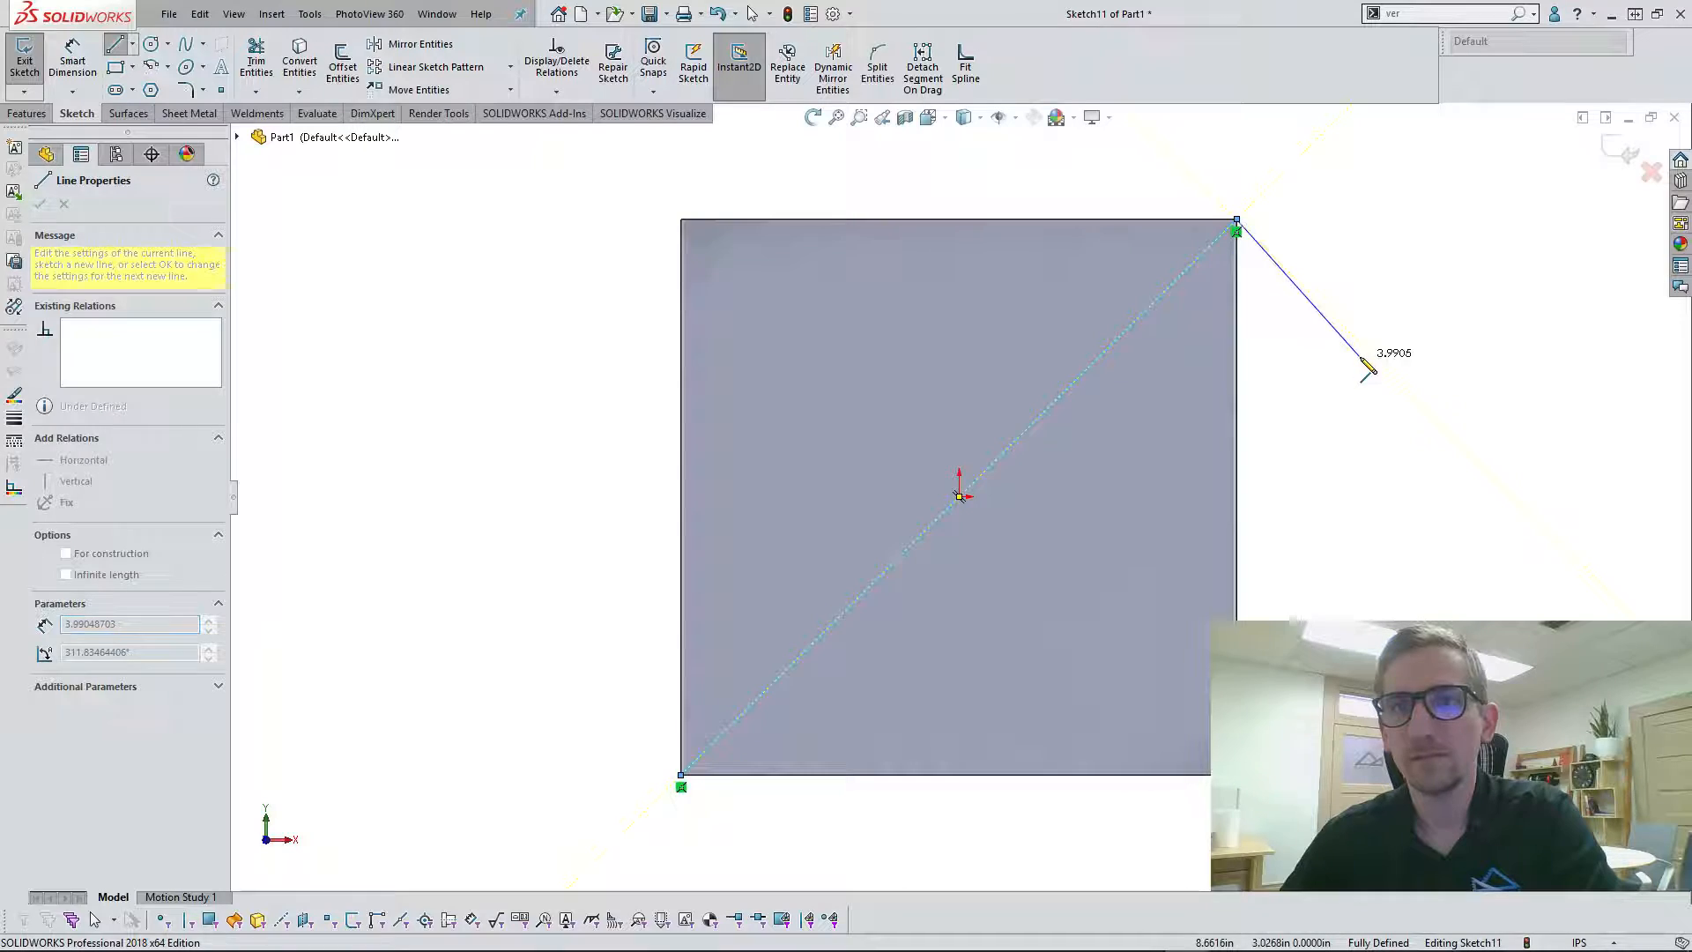
{"action": "right_click", "coordinate": [1368, 358]}
{"action": "left_click", "coordinate": [1452, 371]}
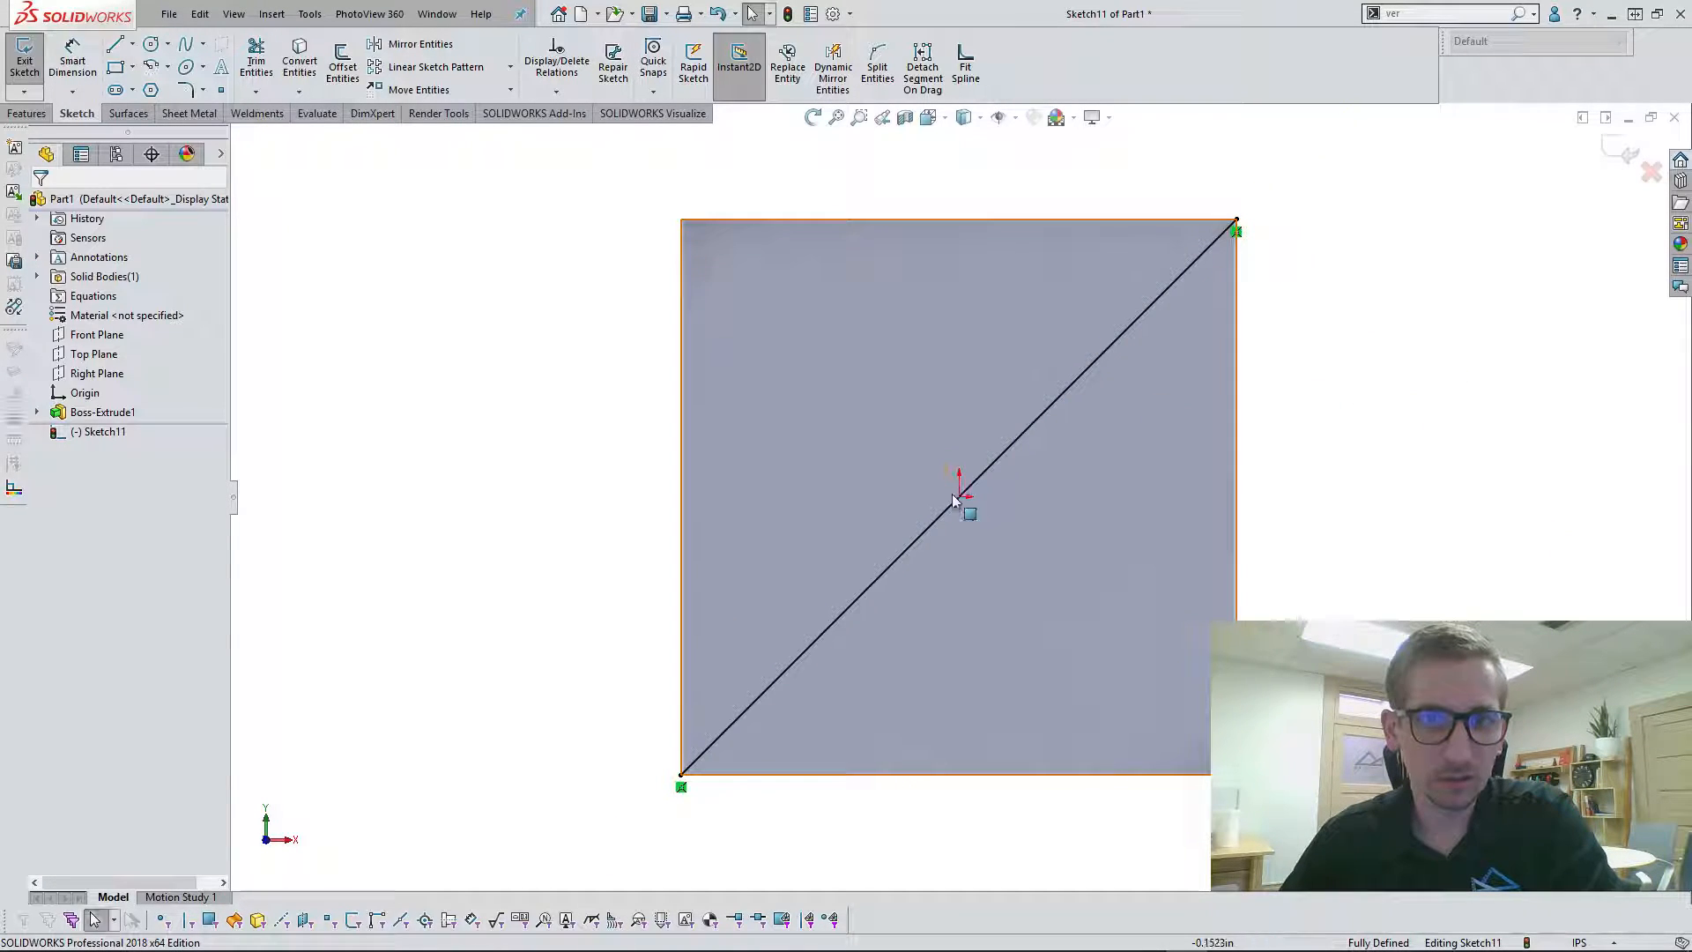
{"action": "left_click", "coordinate": [914, 540]}
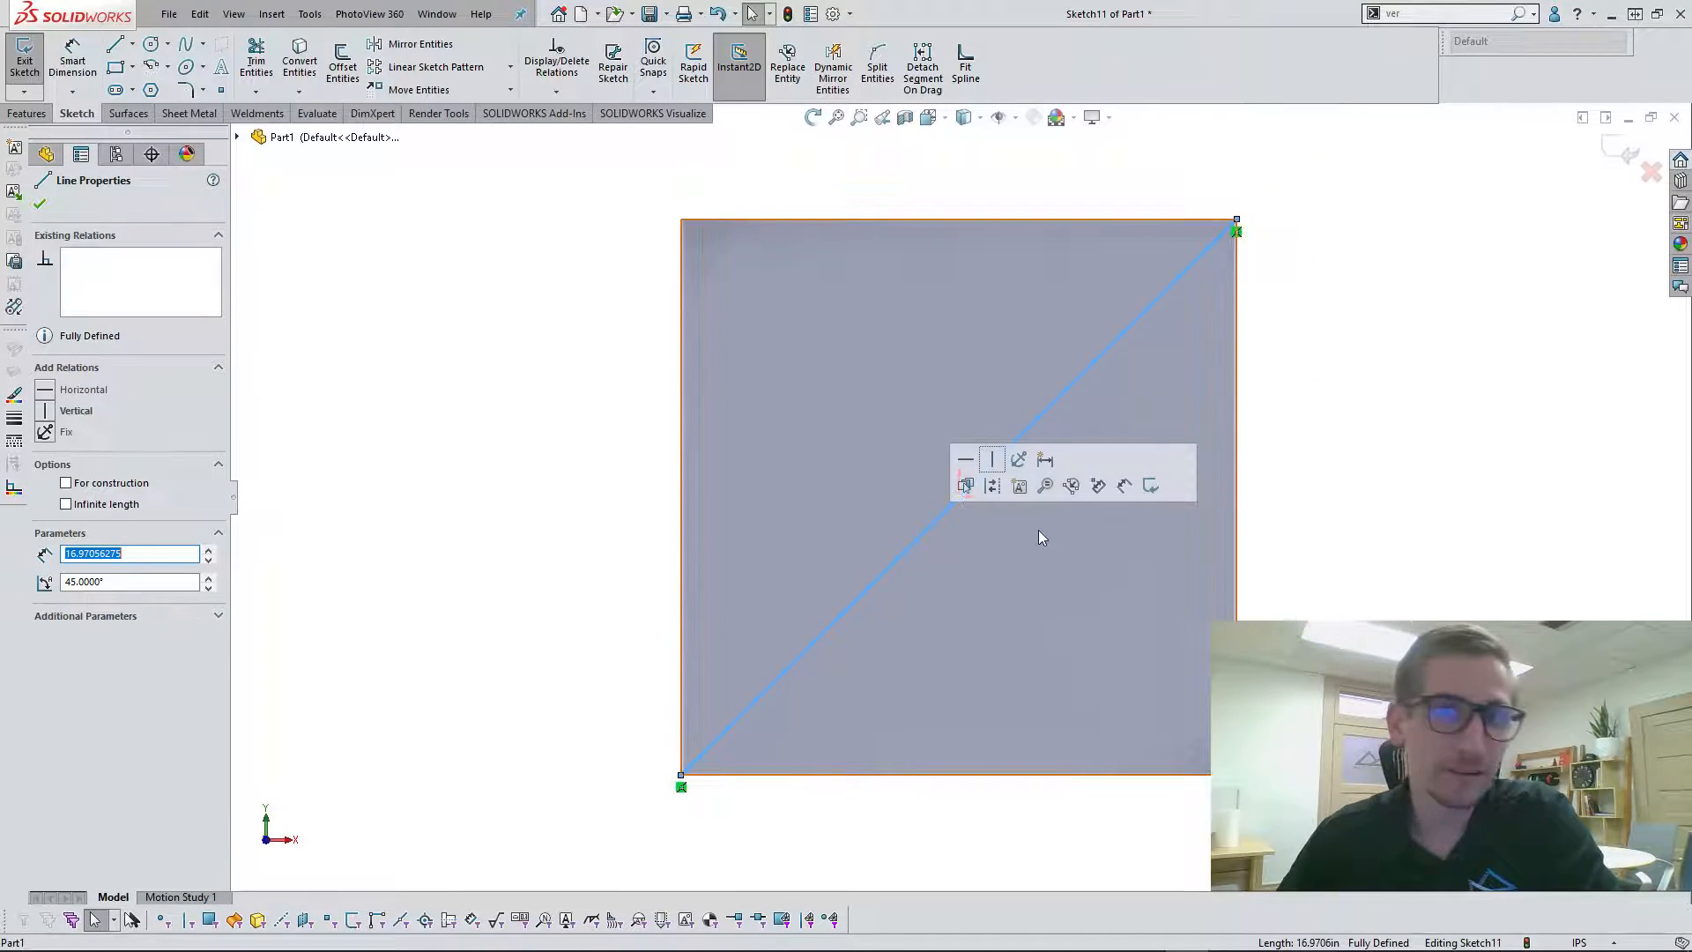
{"action": "left_click", "coordinate": [992, 487]}
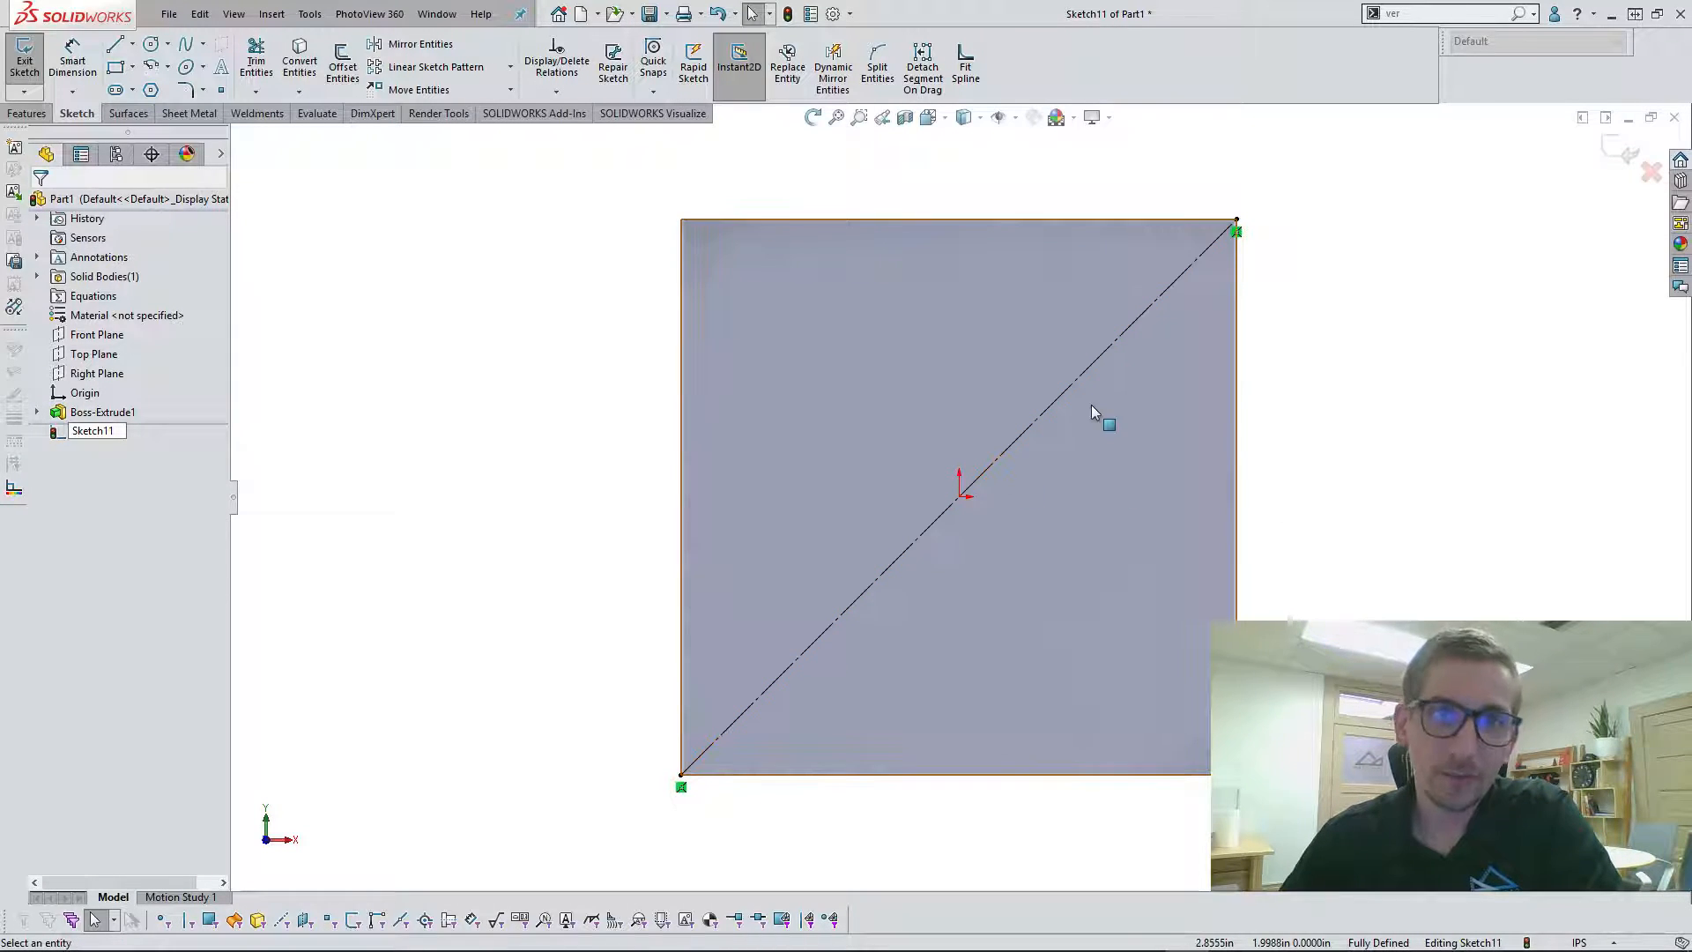
{"action": "left_click", "coordinate": [308, 14]}
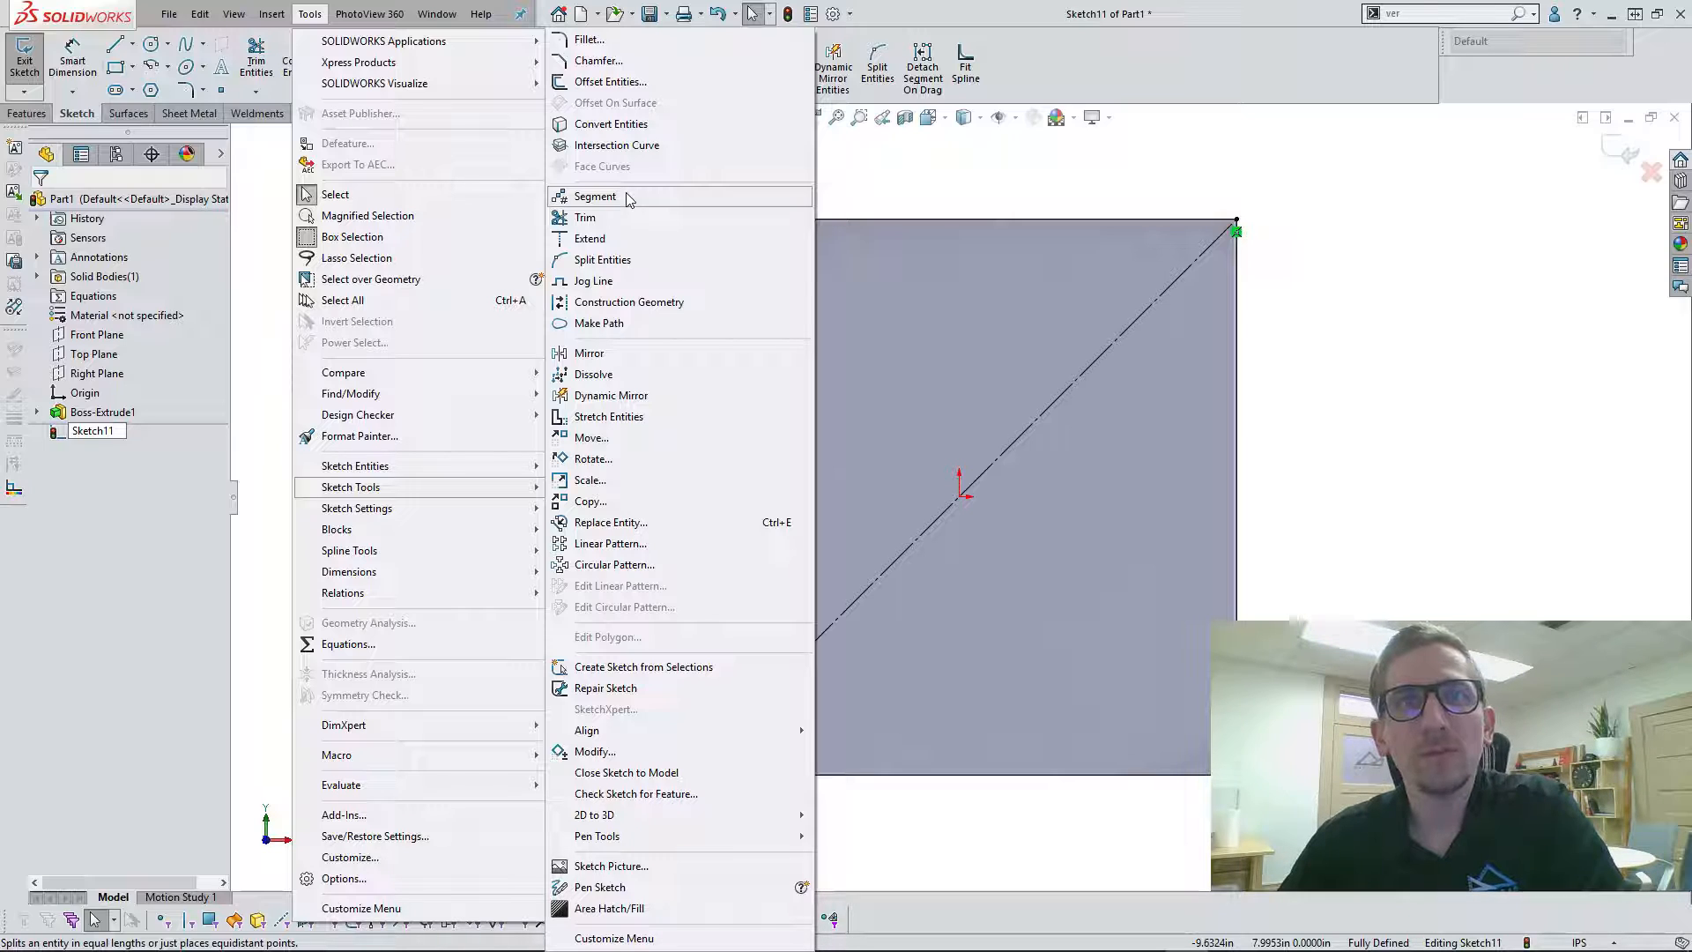
{"action": "left_click", "coordinate": [1431, 218]}
Step: Search the commands for "sketch segment" and add the Segment command to the end of the Sketch command set
{"action": "left_click", "coordinate": [1424, 14]}
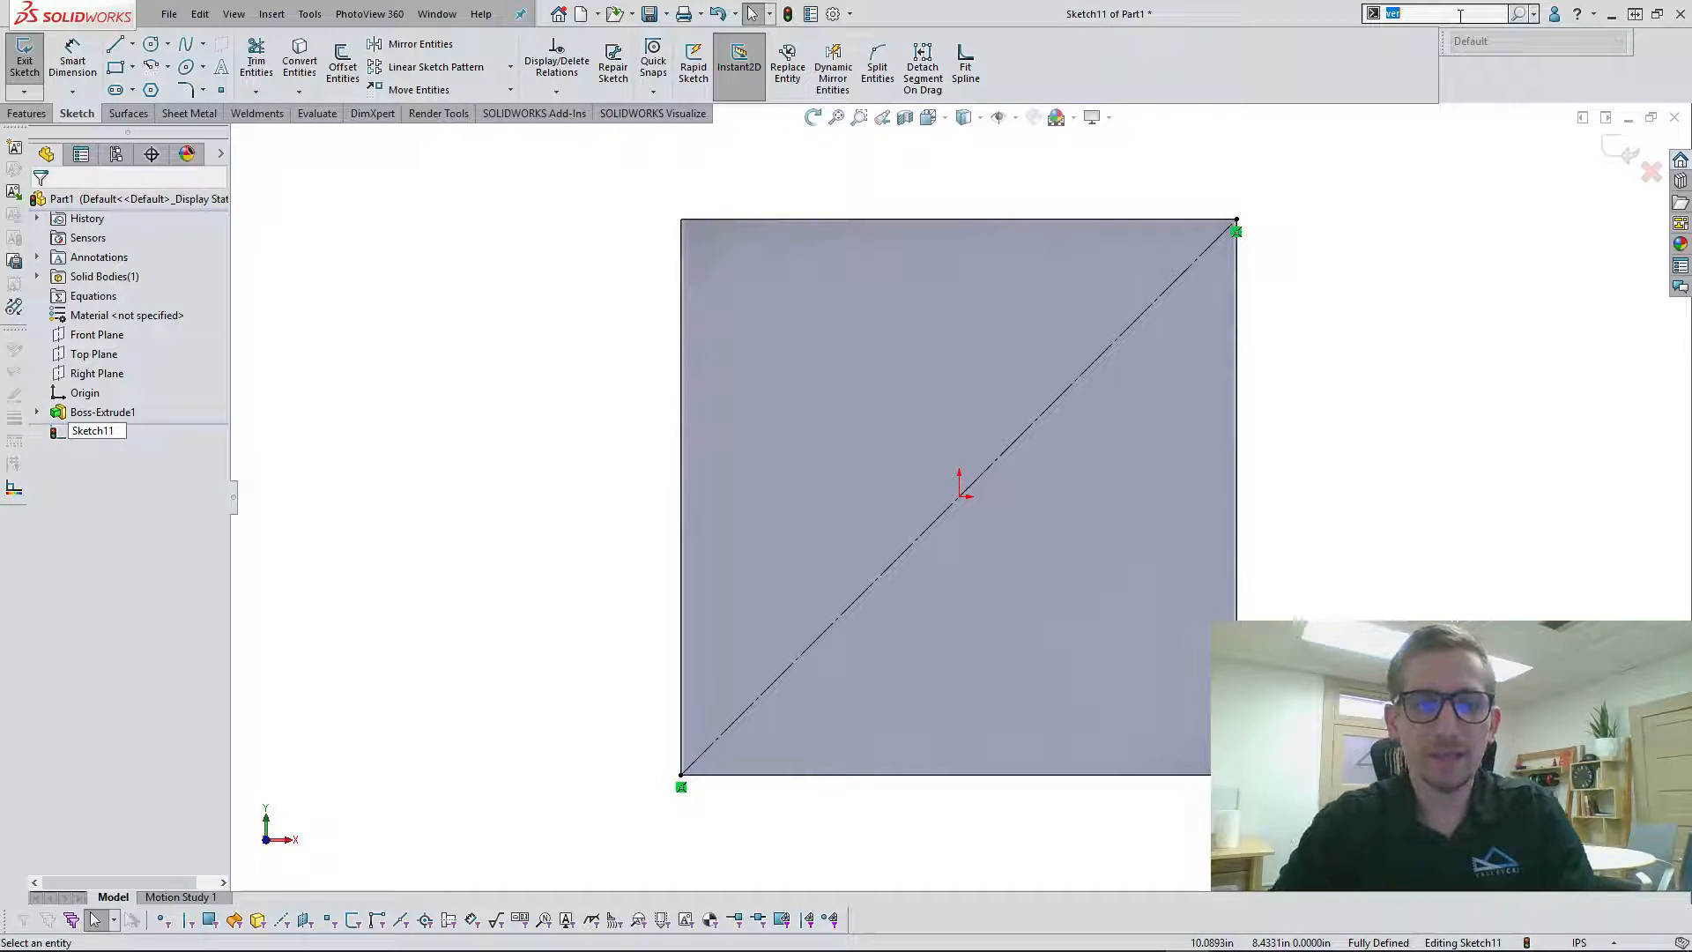
{"action": "type", "text": "sketch"}
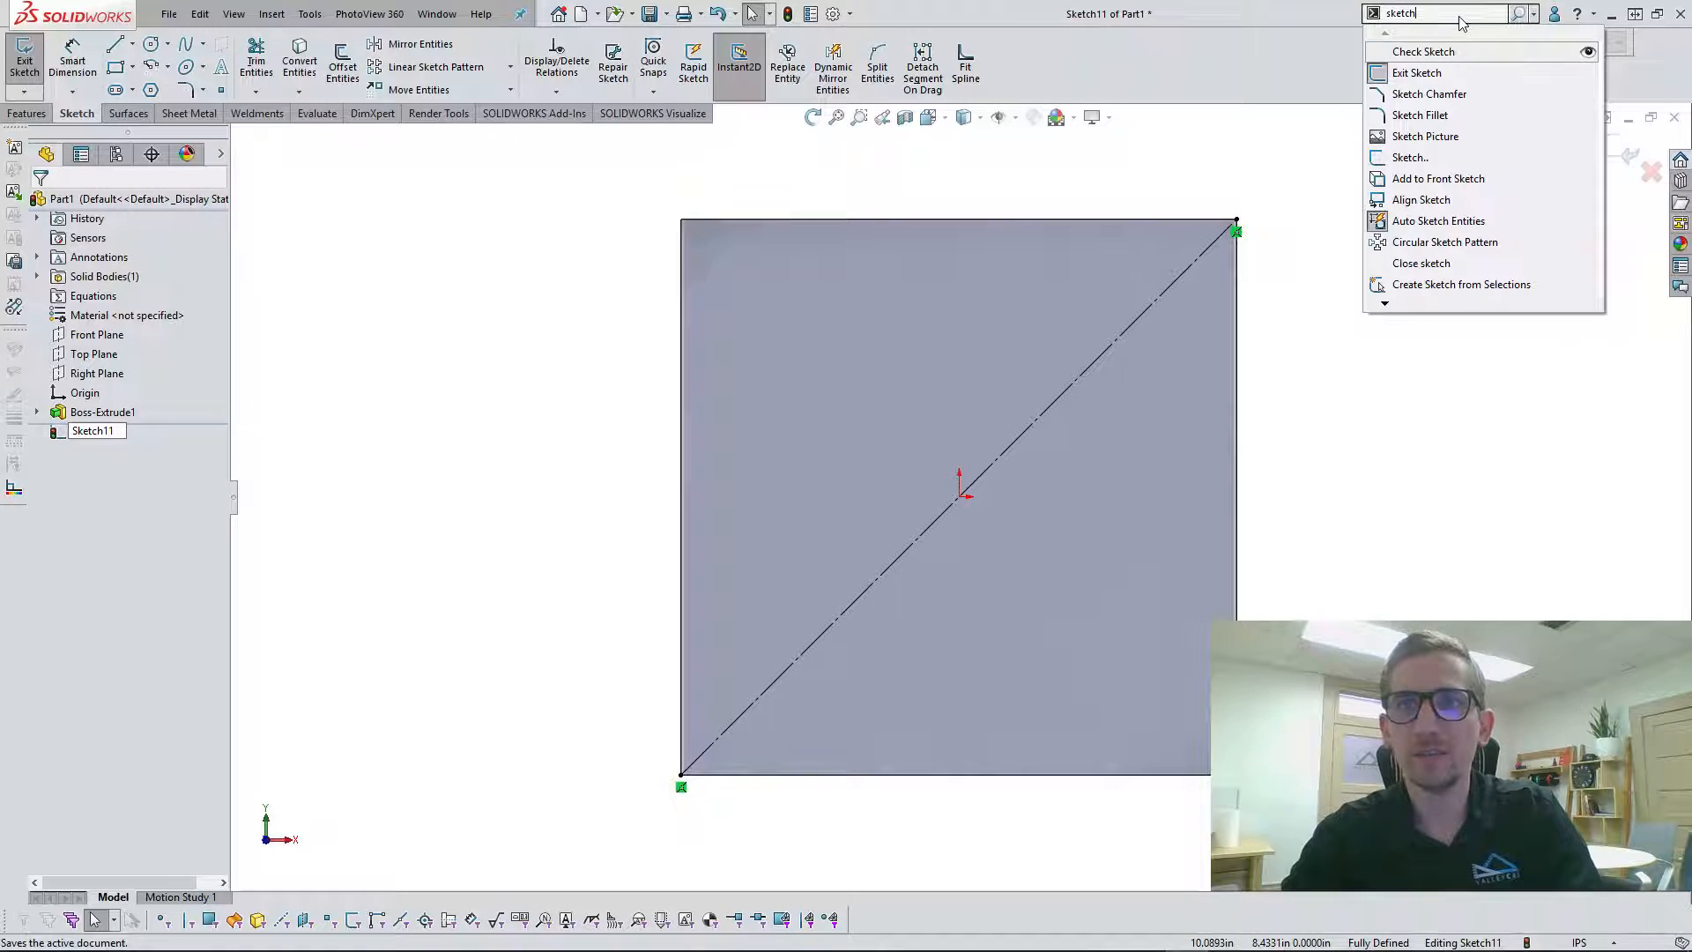
{"action": "type", "text": " segment"}
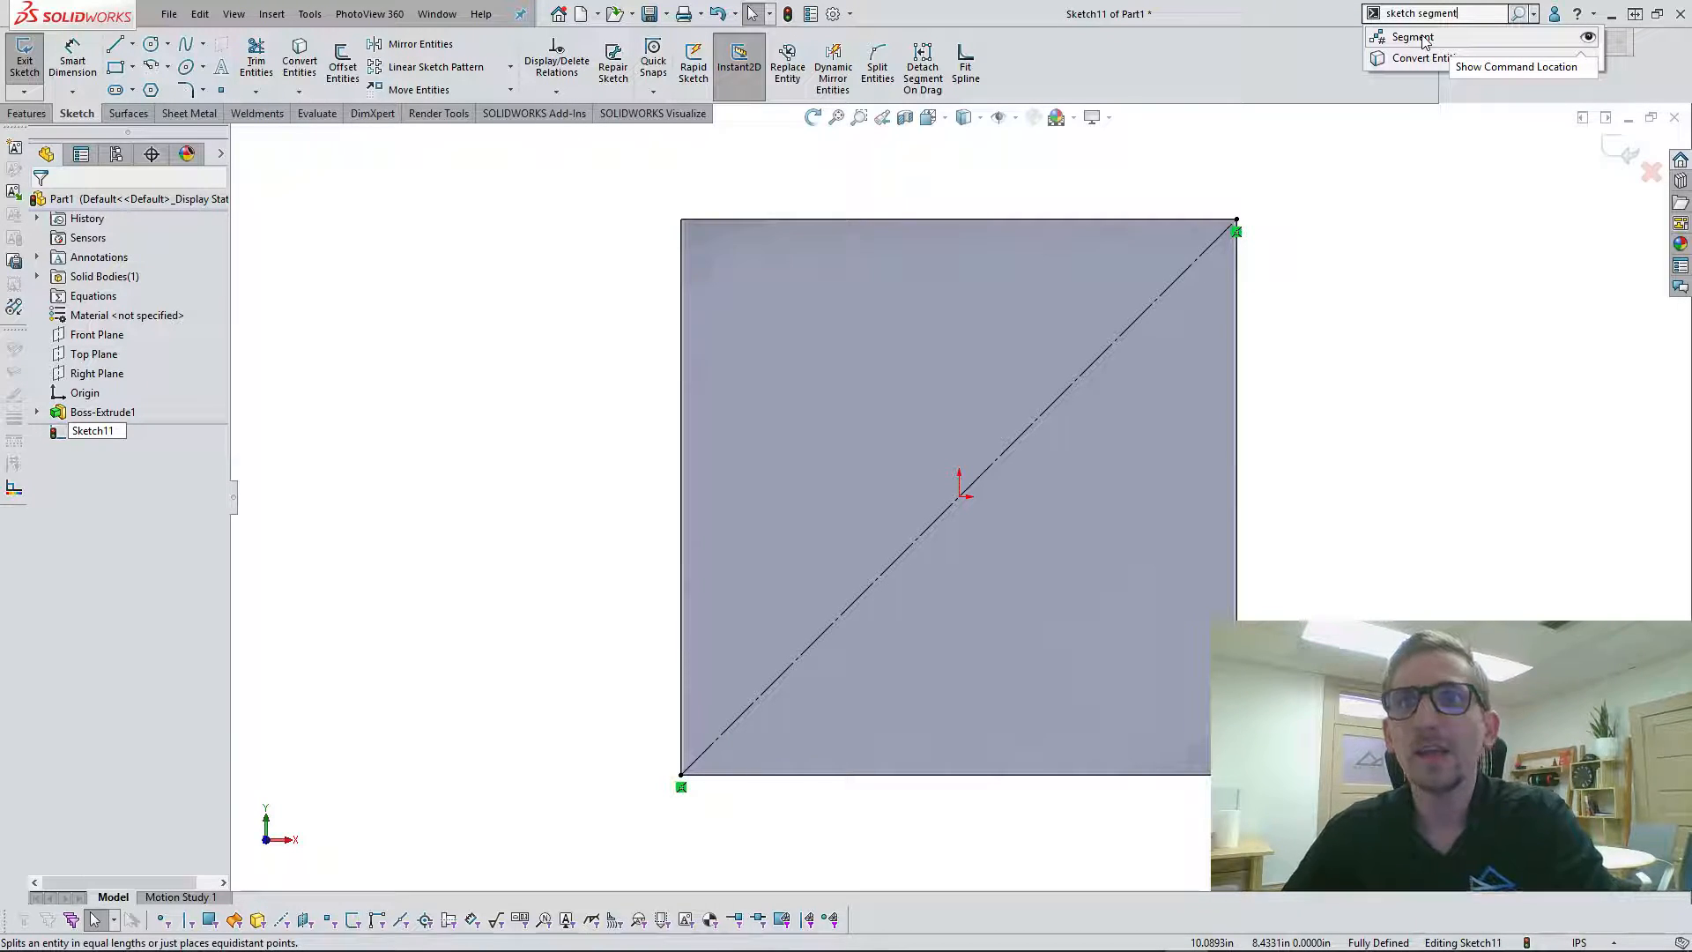
{"action": "left_click_drag", "start_coordinate": [1425, 42], "coordinate": [1076, 69]}
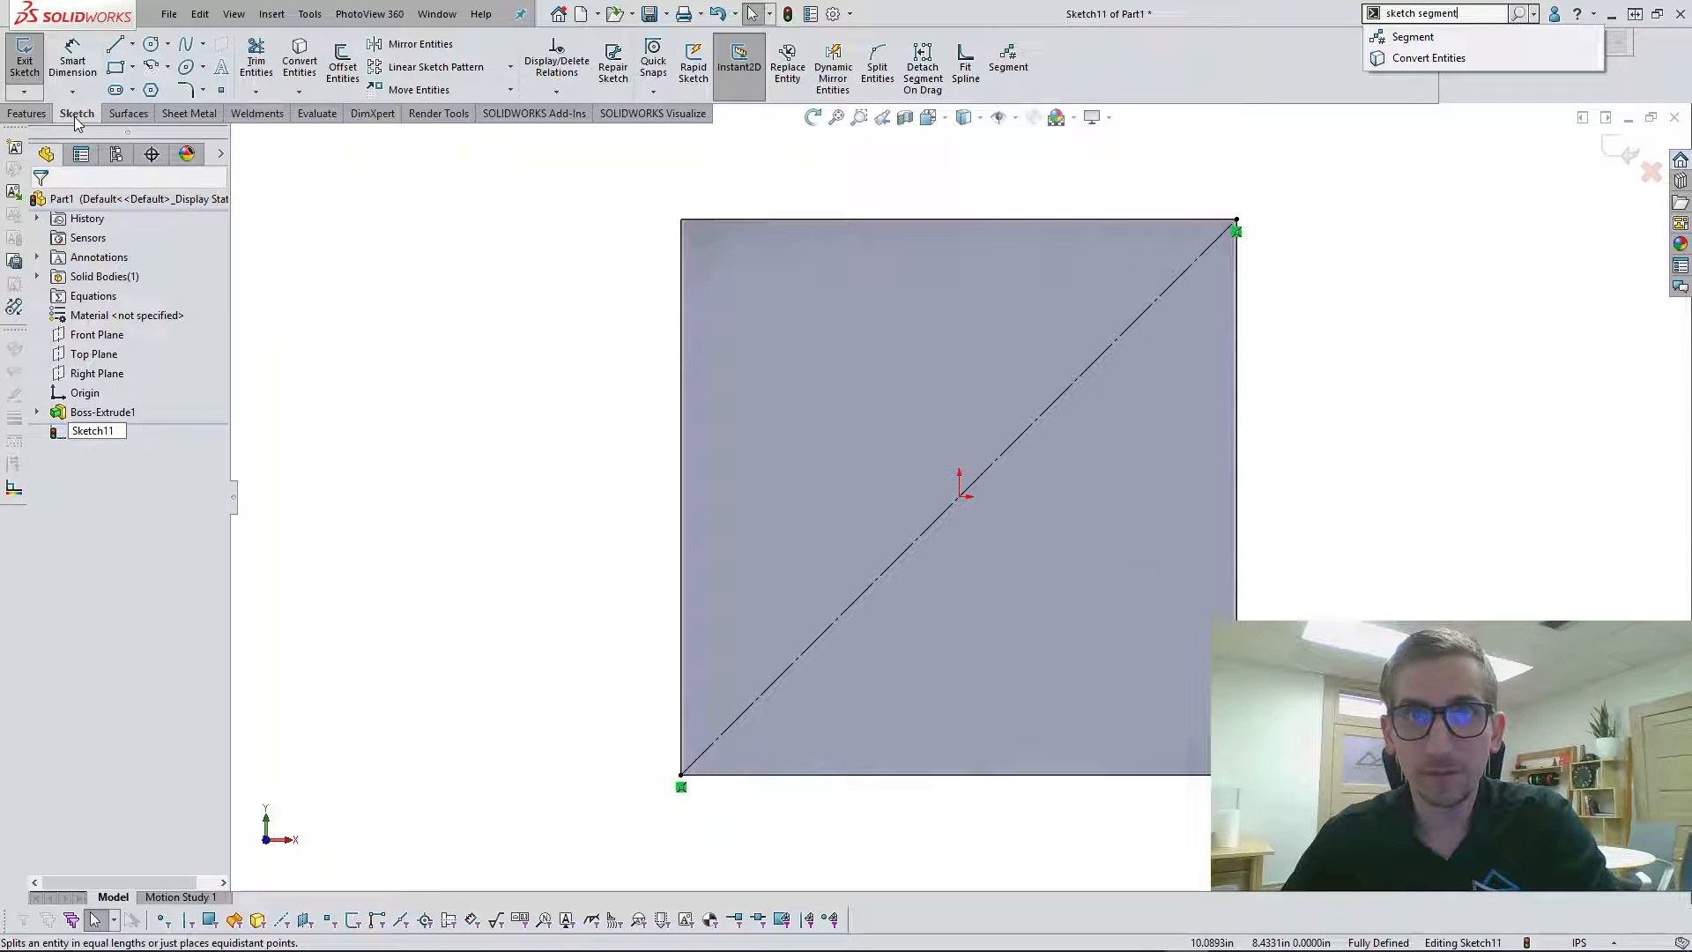
{"action": "left_click", "coordinate": [1425, 237]}
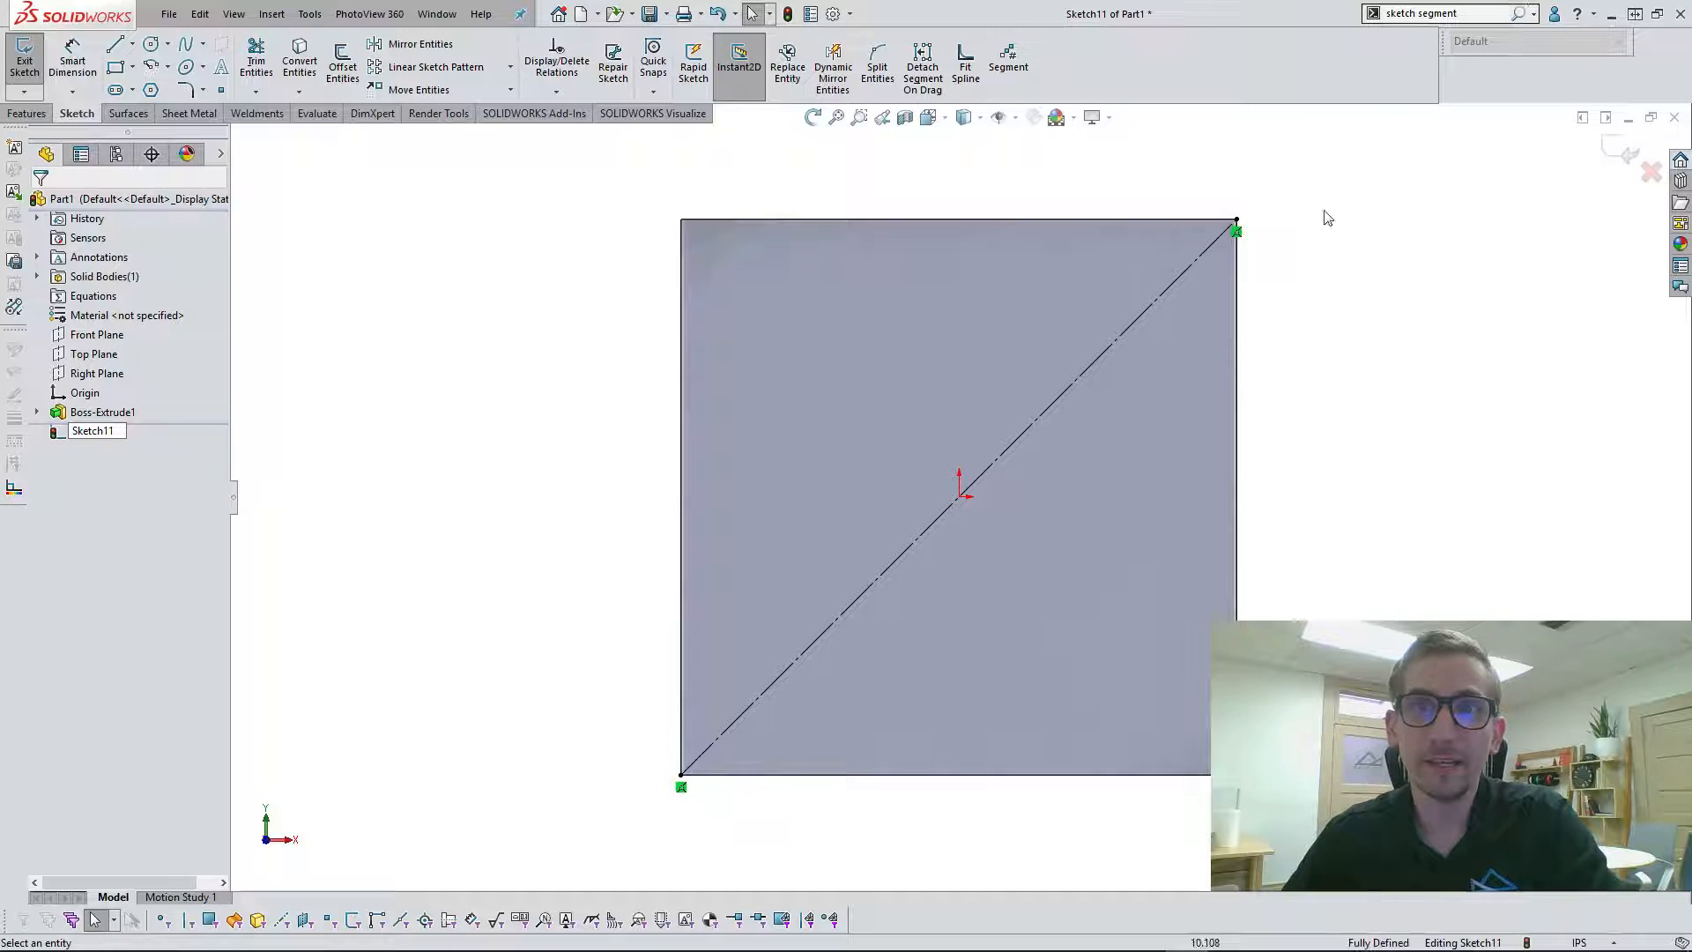
Step: Place five equally spaced sketch points along the diagonal construction line with the Segment tool
{"action": "left_click", "coordinate": [1004, 60]}
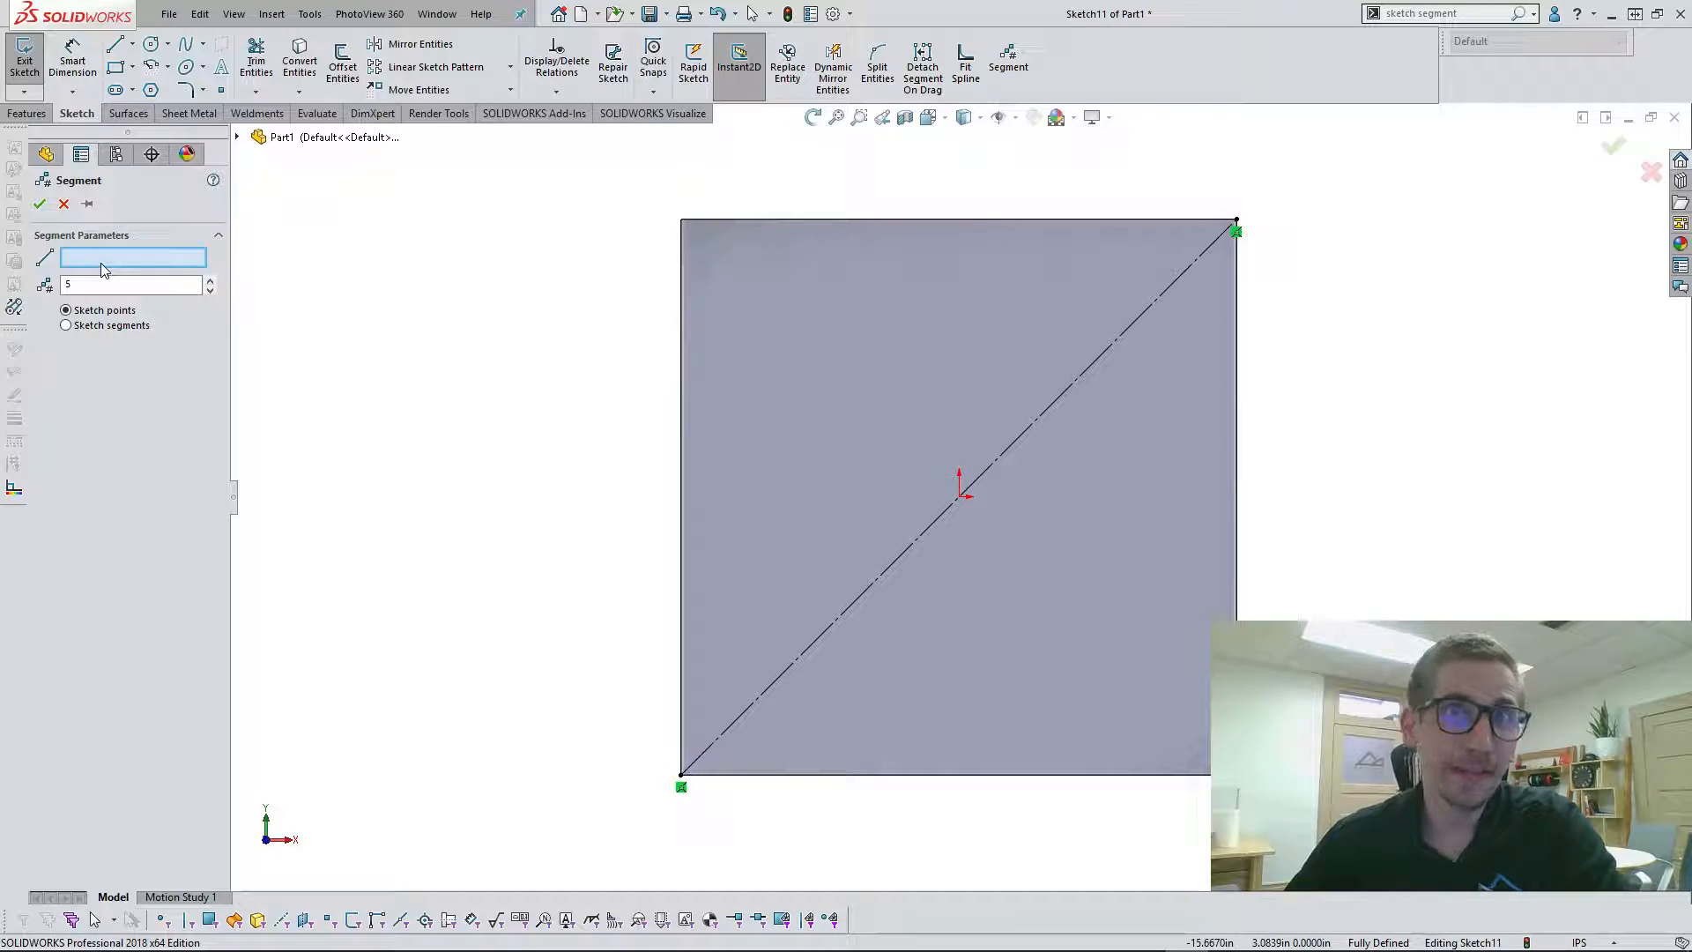
{"action": "left_click", "coordinate": [850, 605]}
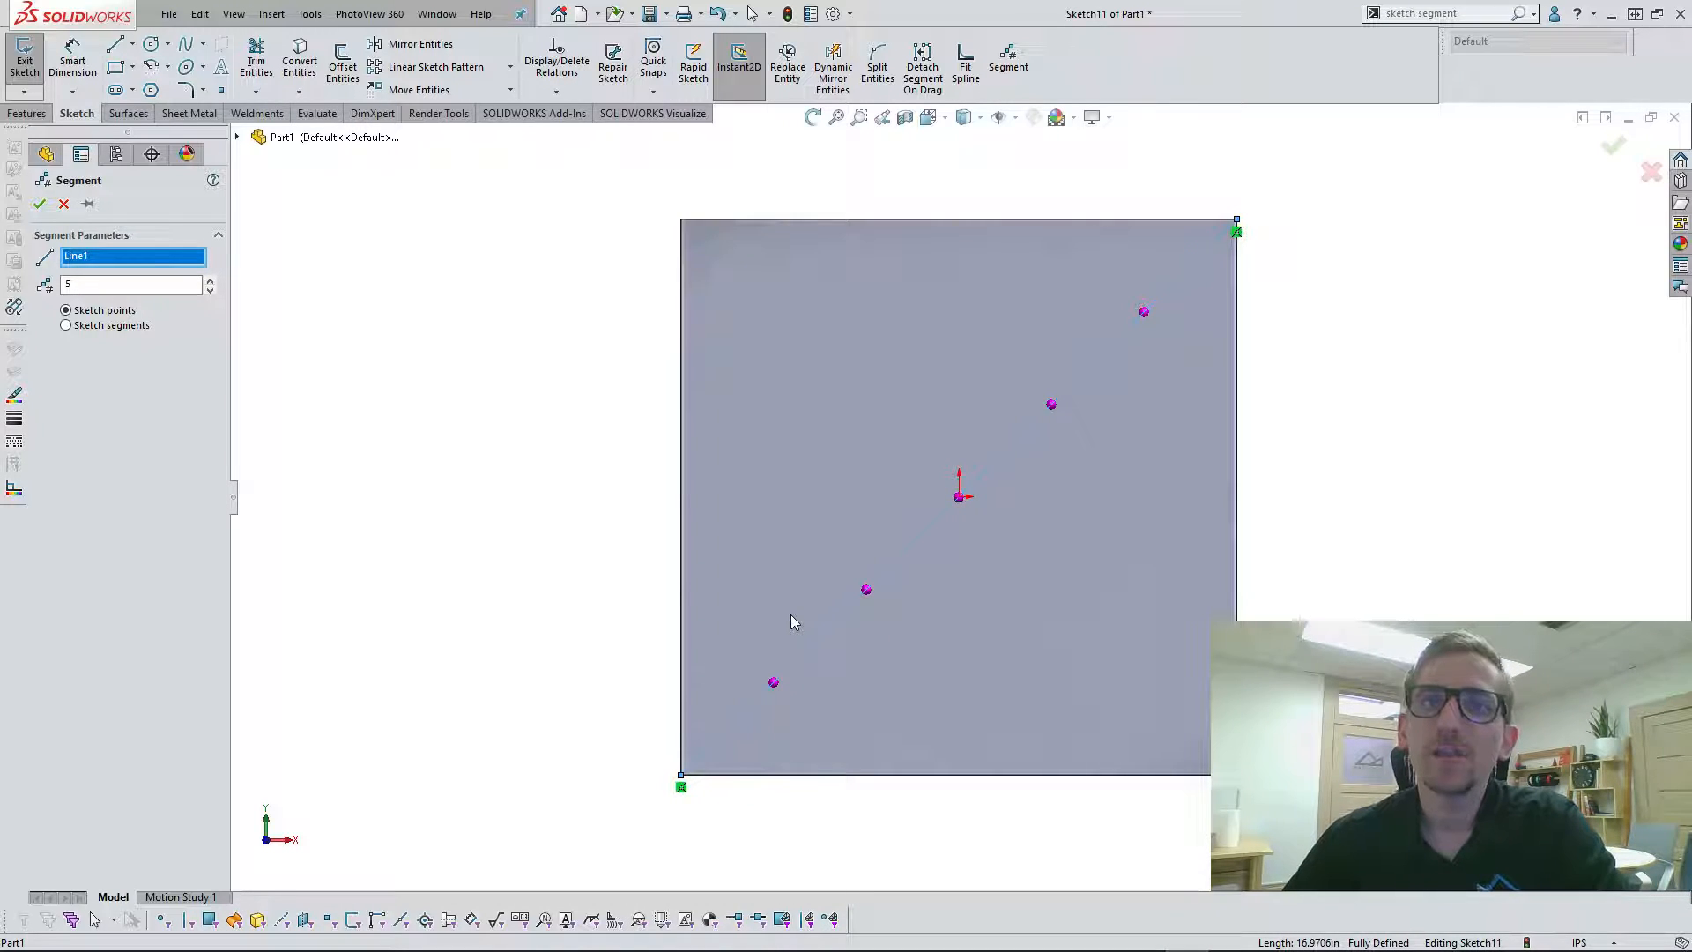
{"action": "double_click", "coordinate": [106, 285]}
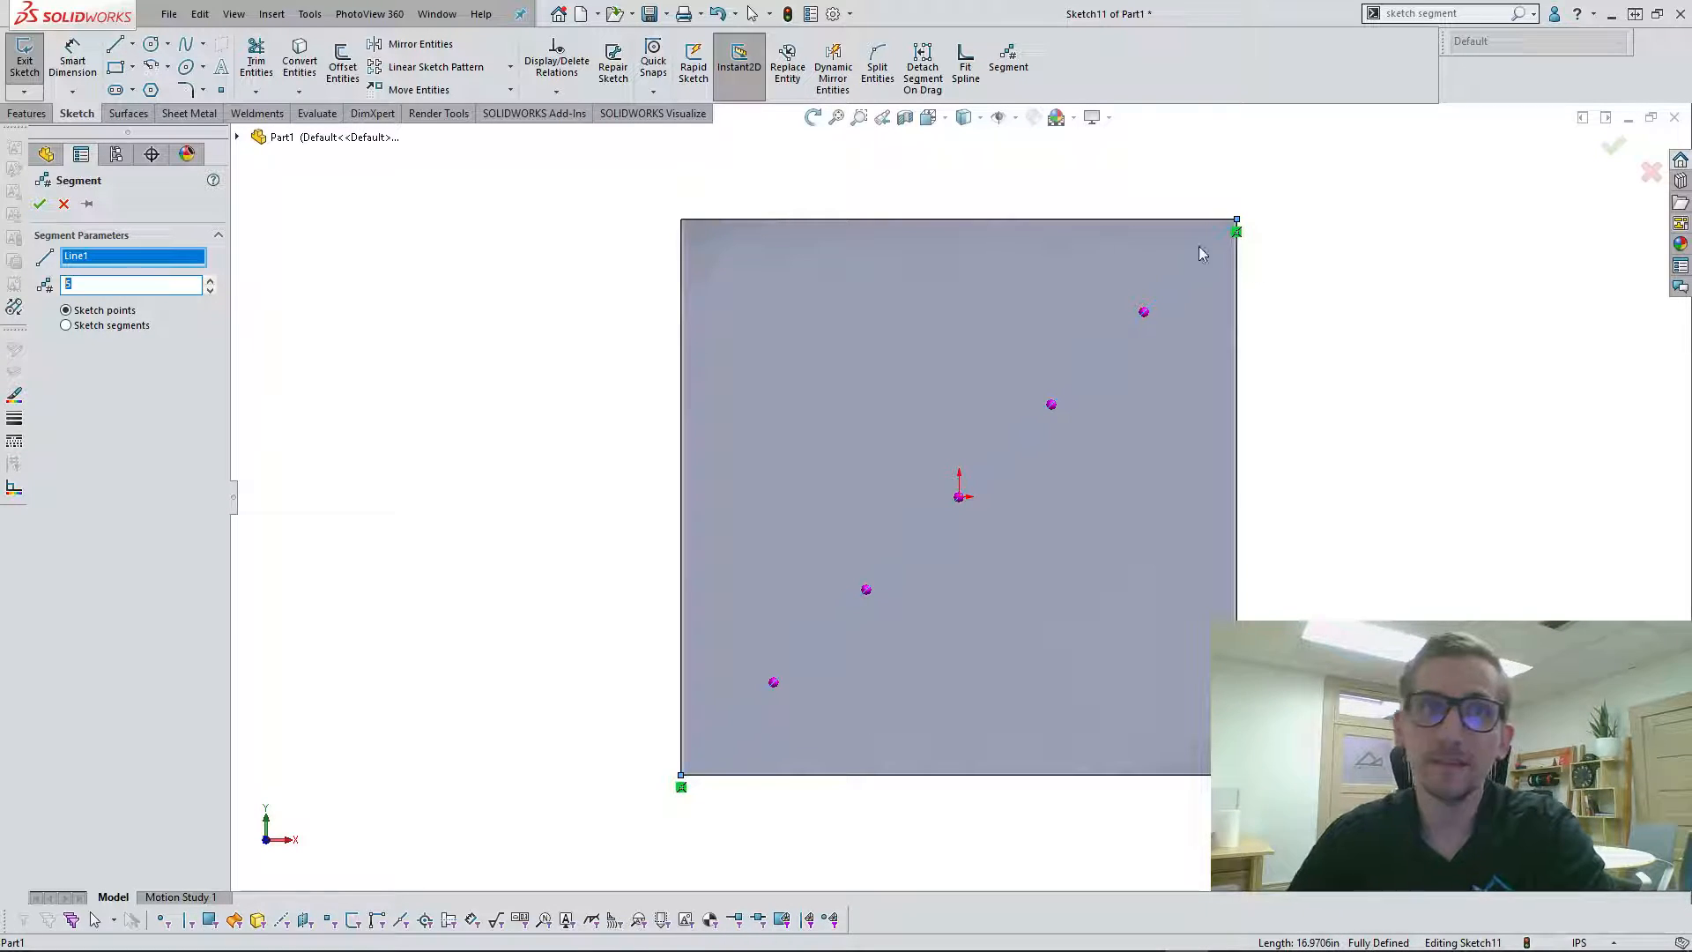
{"action": "left_click", "coordinate": [209, 280]}
{"action": "left_click", "coordinate": [209, 281]}
{"action": "left_click", "coordinate": [208, 280]}
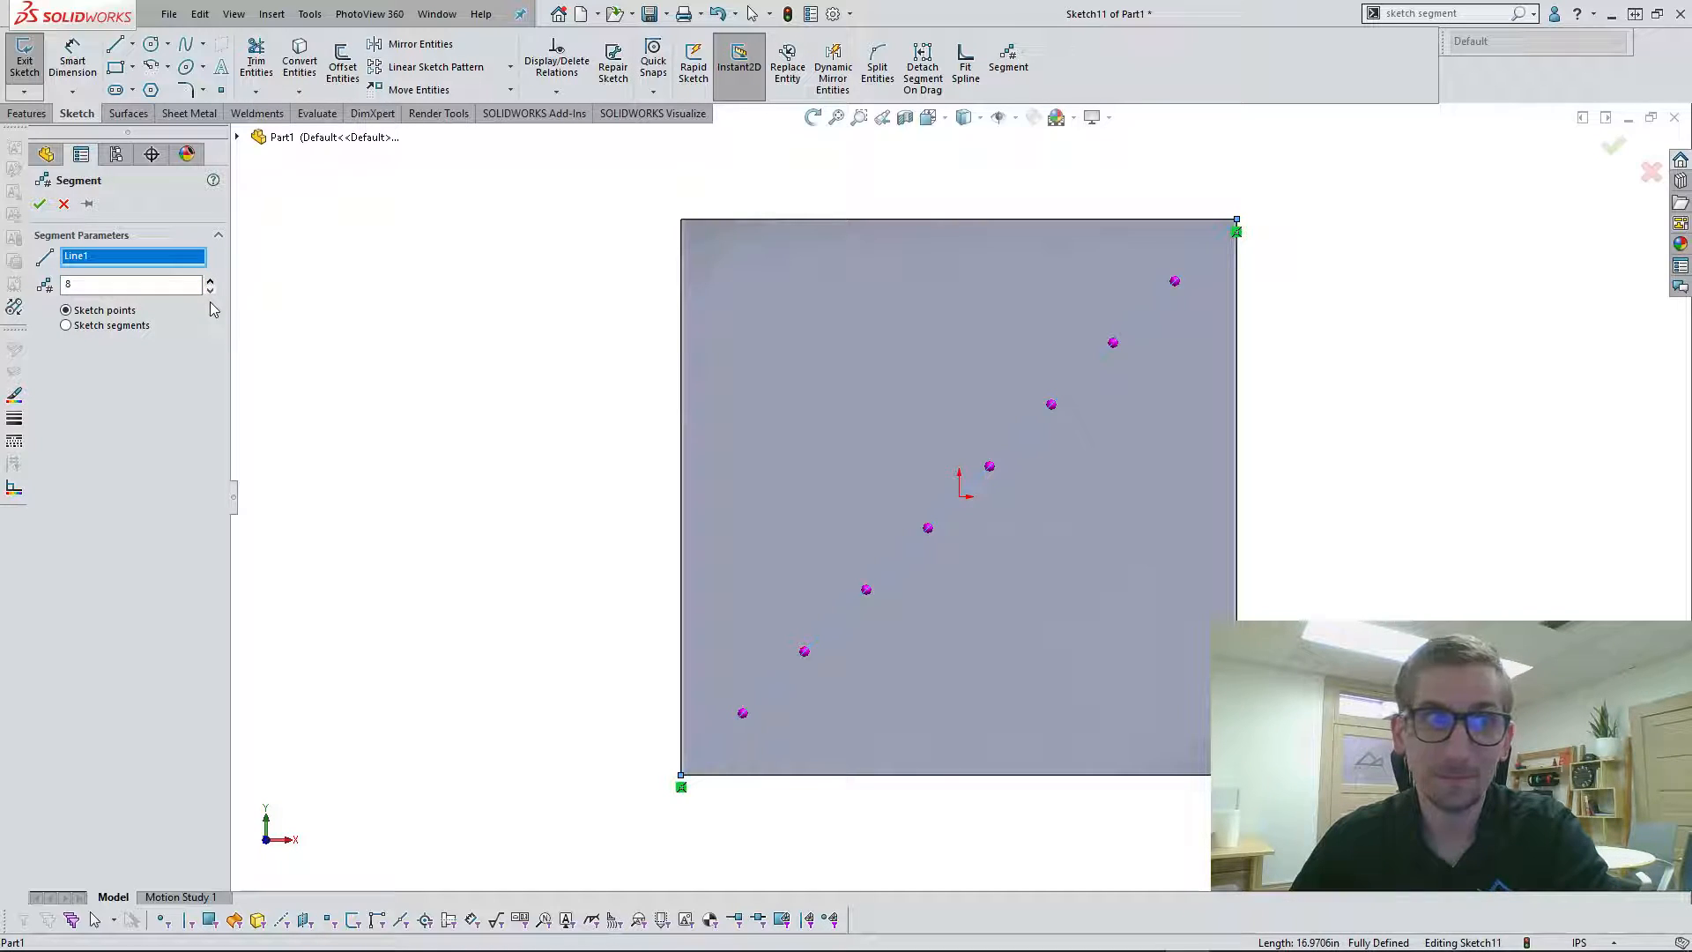
{"action": "left_click", "coordinate": [210, 291]}
{"action": "left_click", "coordinate": [210, 291]}
{"action": "left_click", "coordinate": [210, 291]}
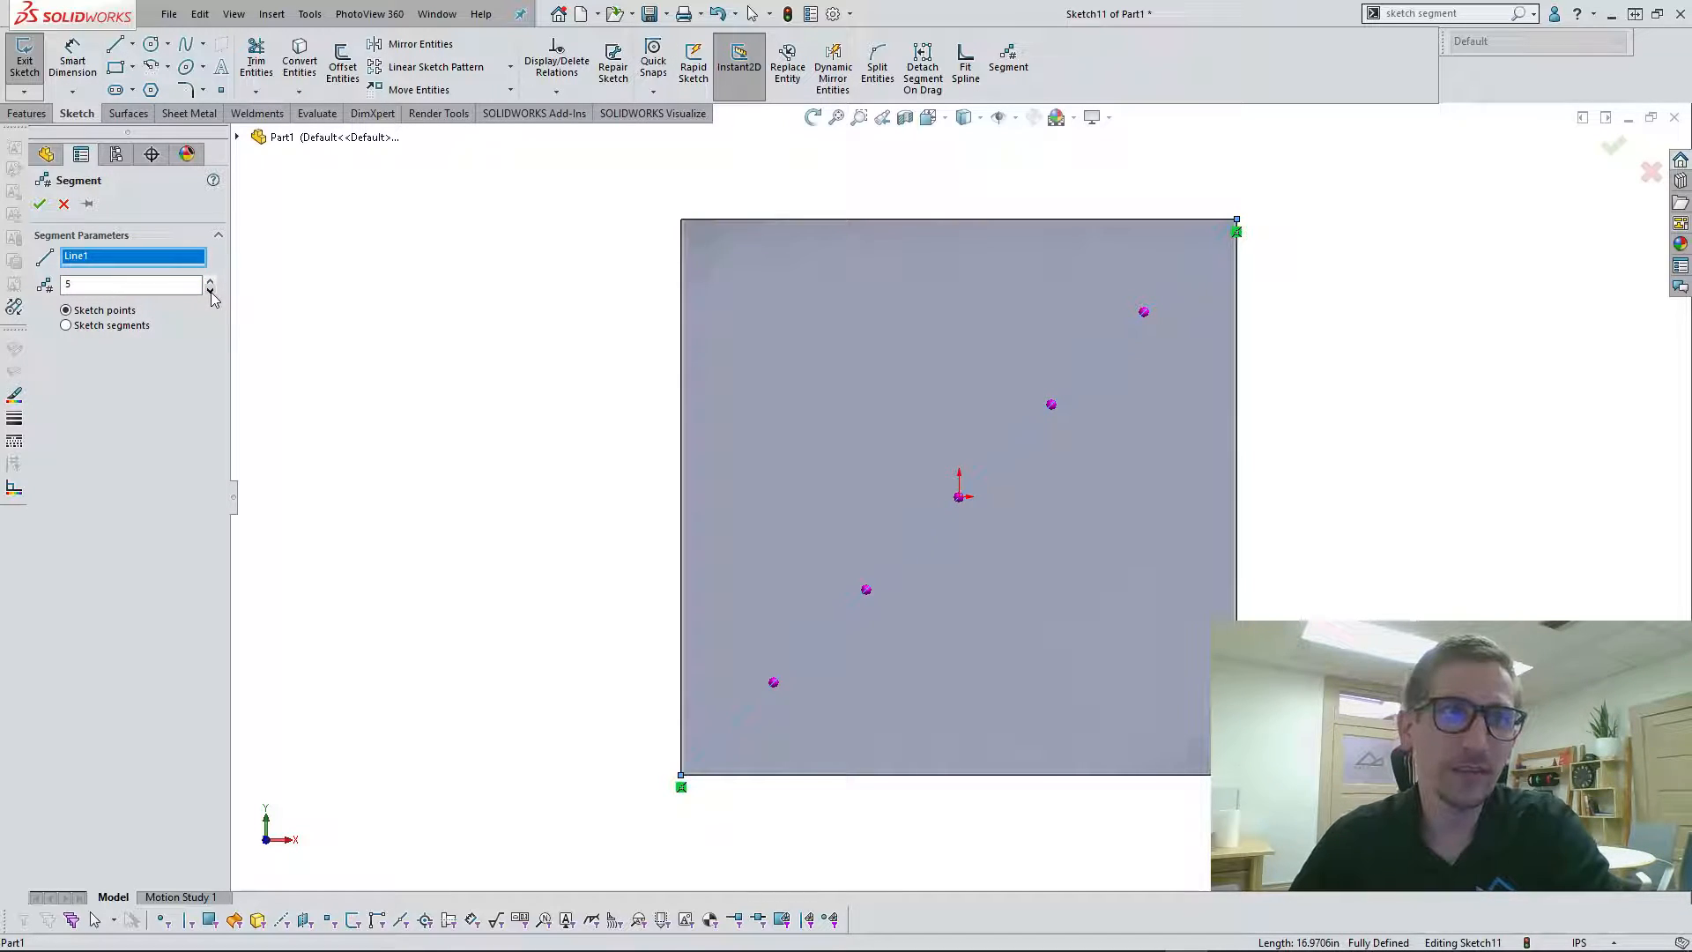
{"action": "left_click", "coordinate": [40, 204]}
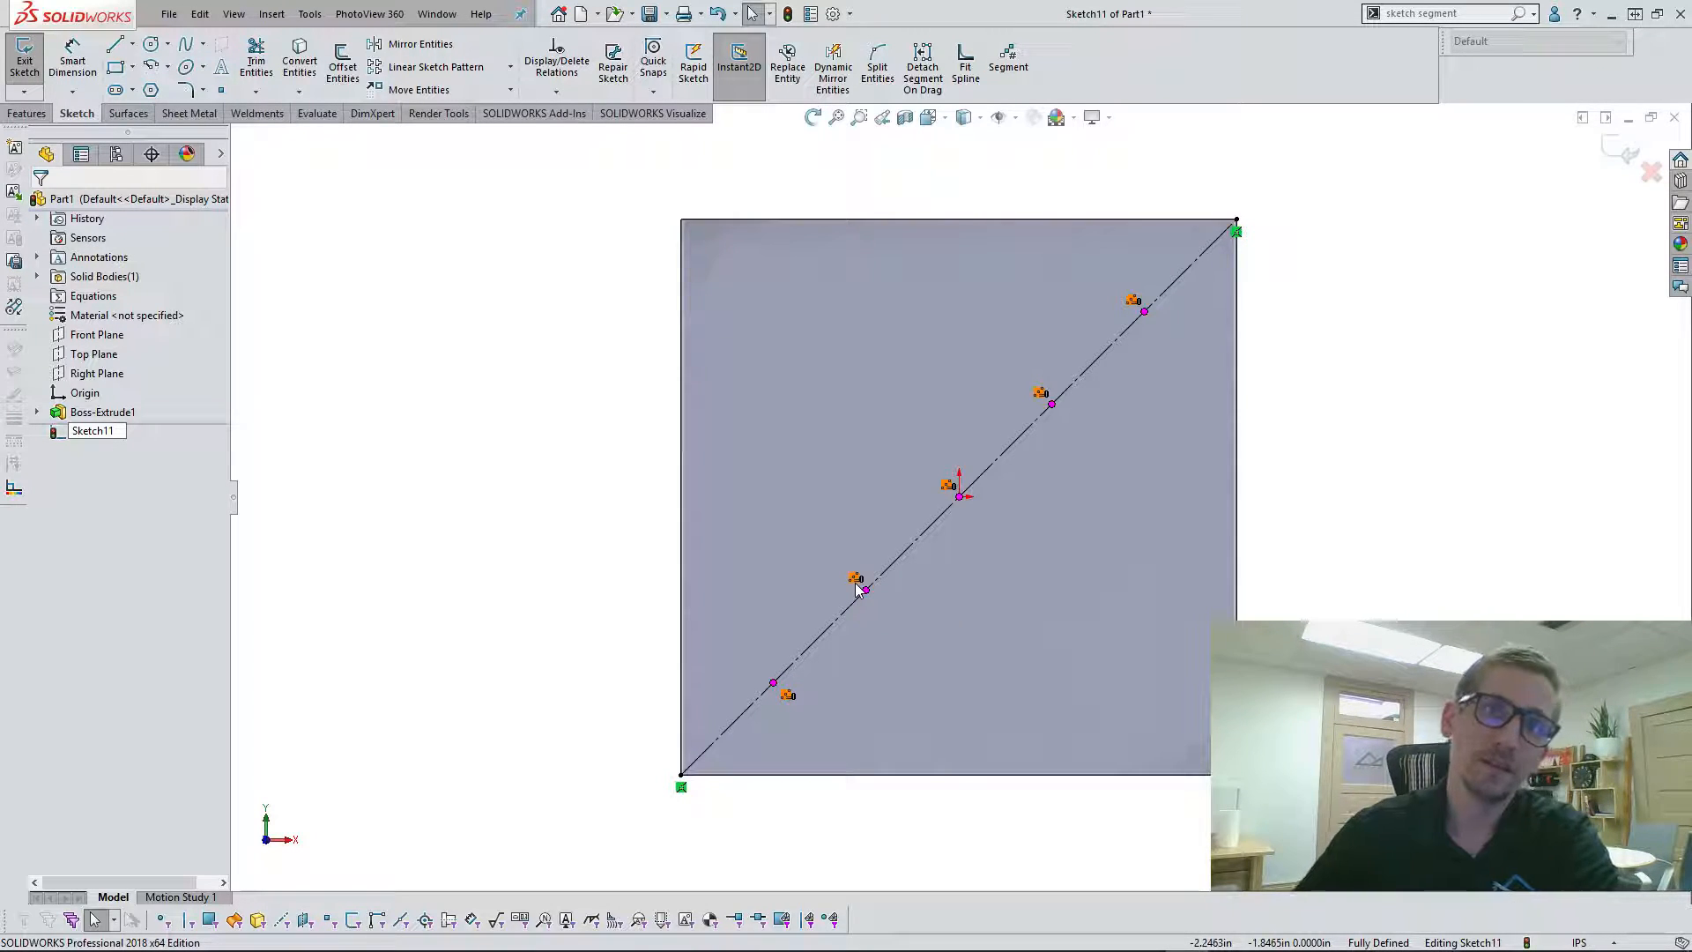
{"action": "scroll", "coordinate": [842, 678], "scroll_direction": "down", "scroll_amount": 4}
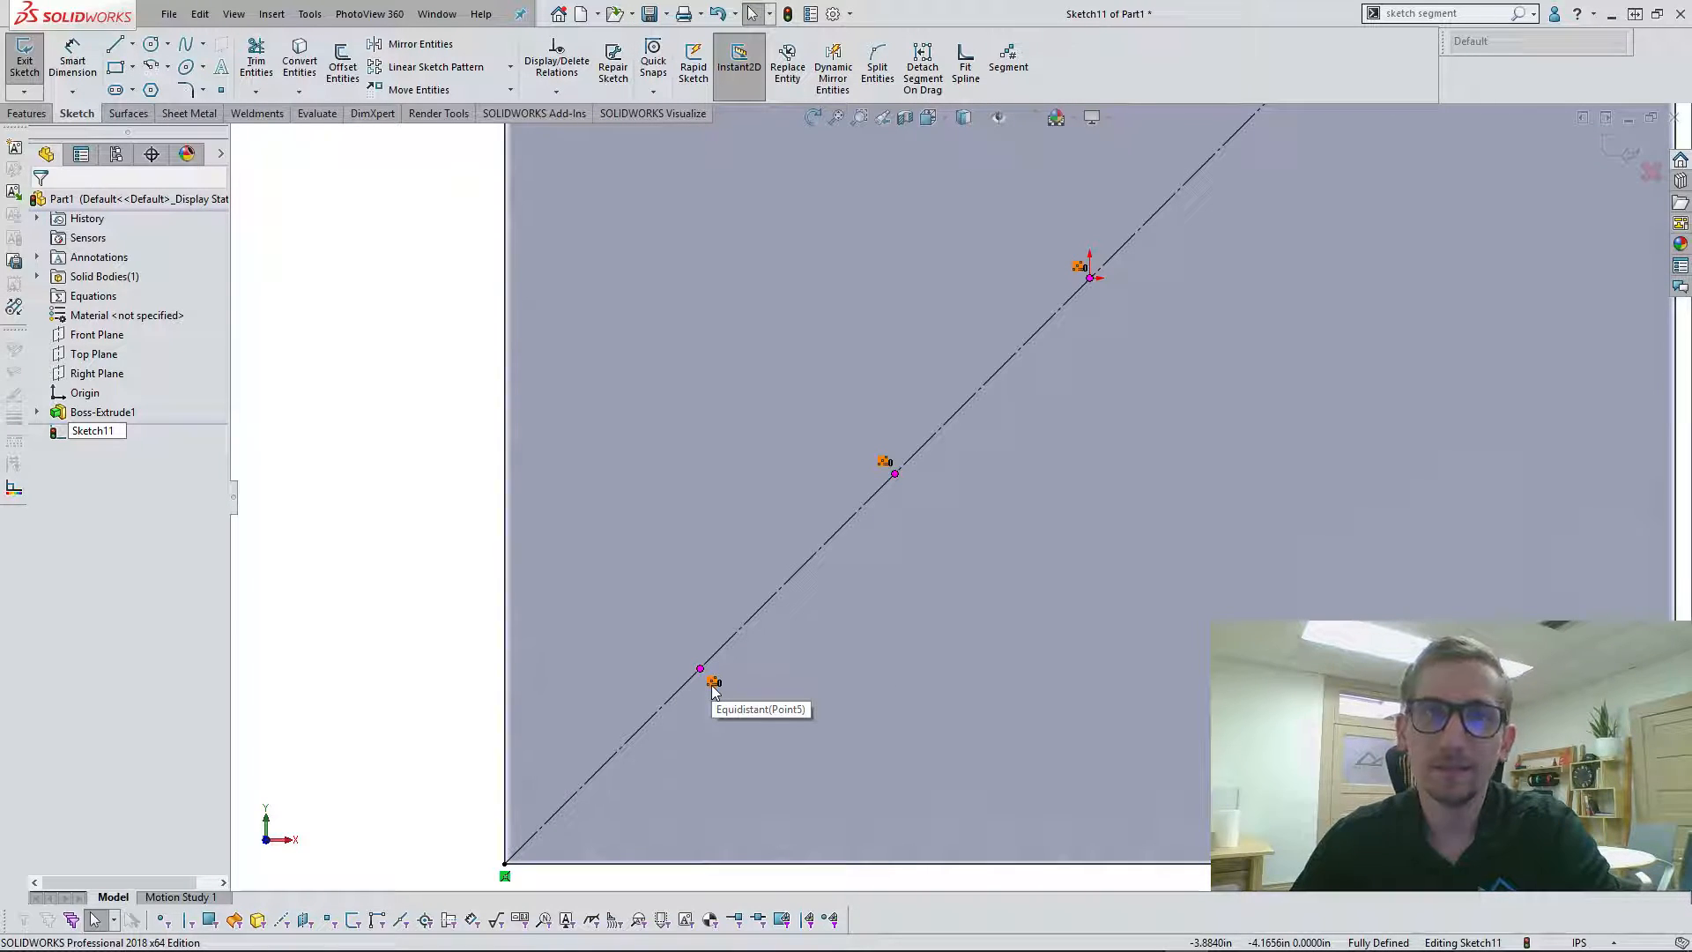
{"action": "scroll", "coordinate": [853, 645], "scroll_direction": "up", "scroll_amount": 3}
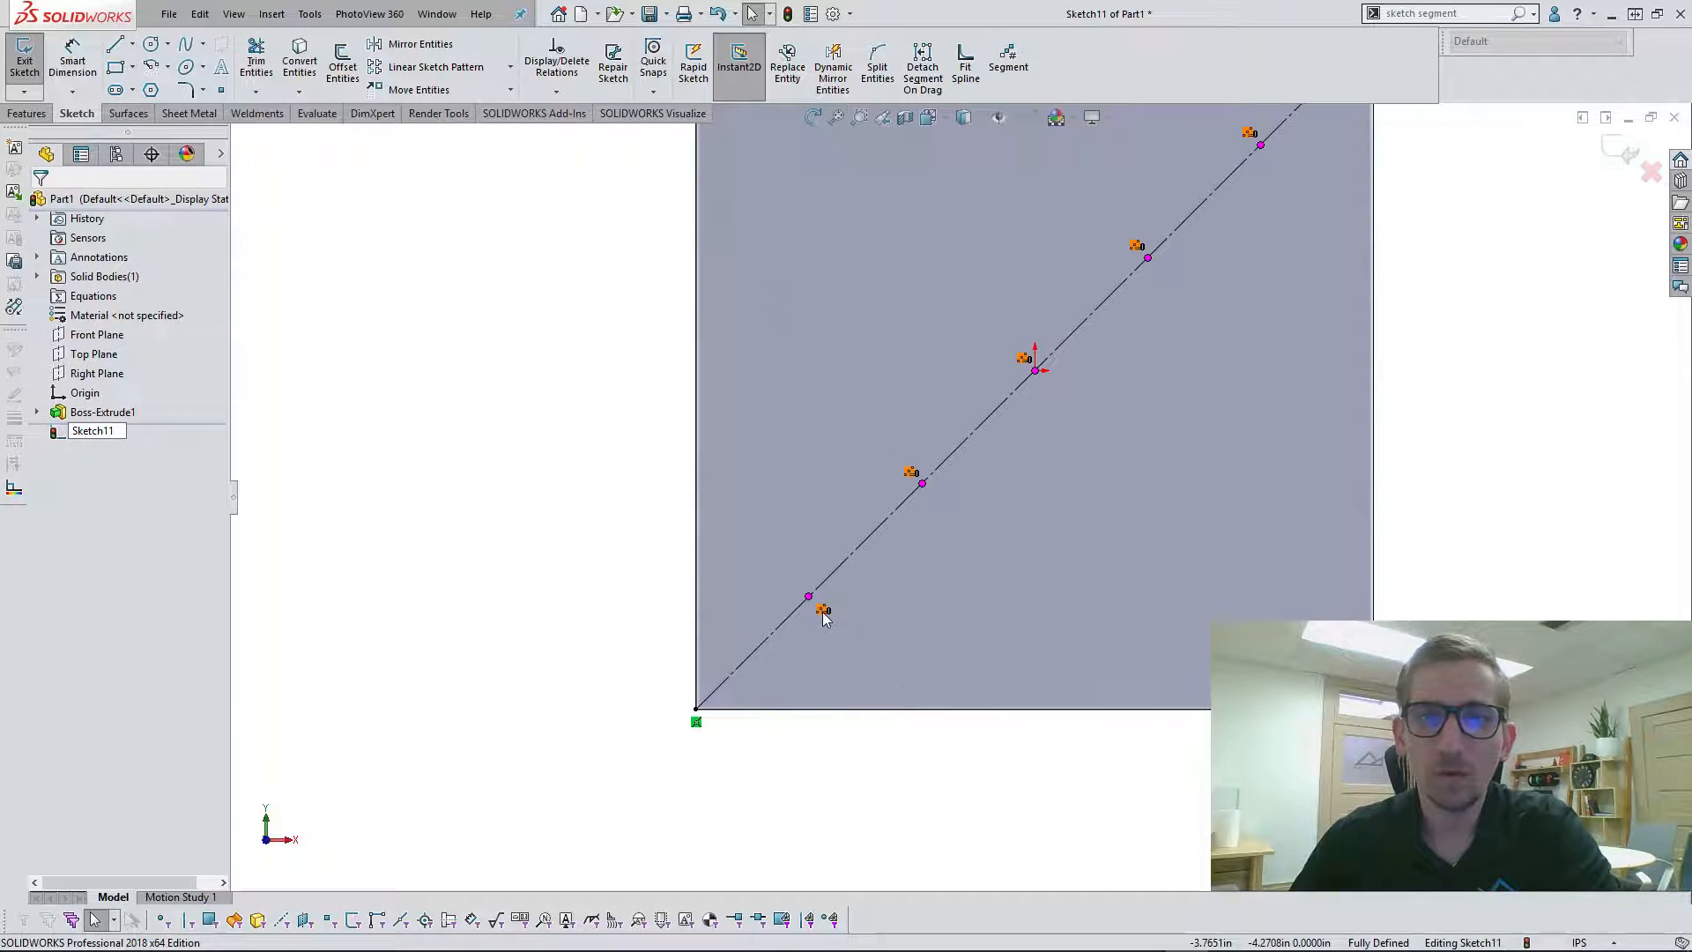
{"action": "scroll", "coordinate": [952, 546], "scroll_direction": "up", "scroll_amount": 2}
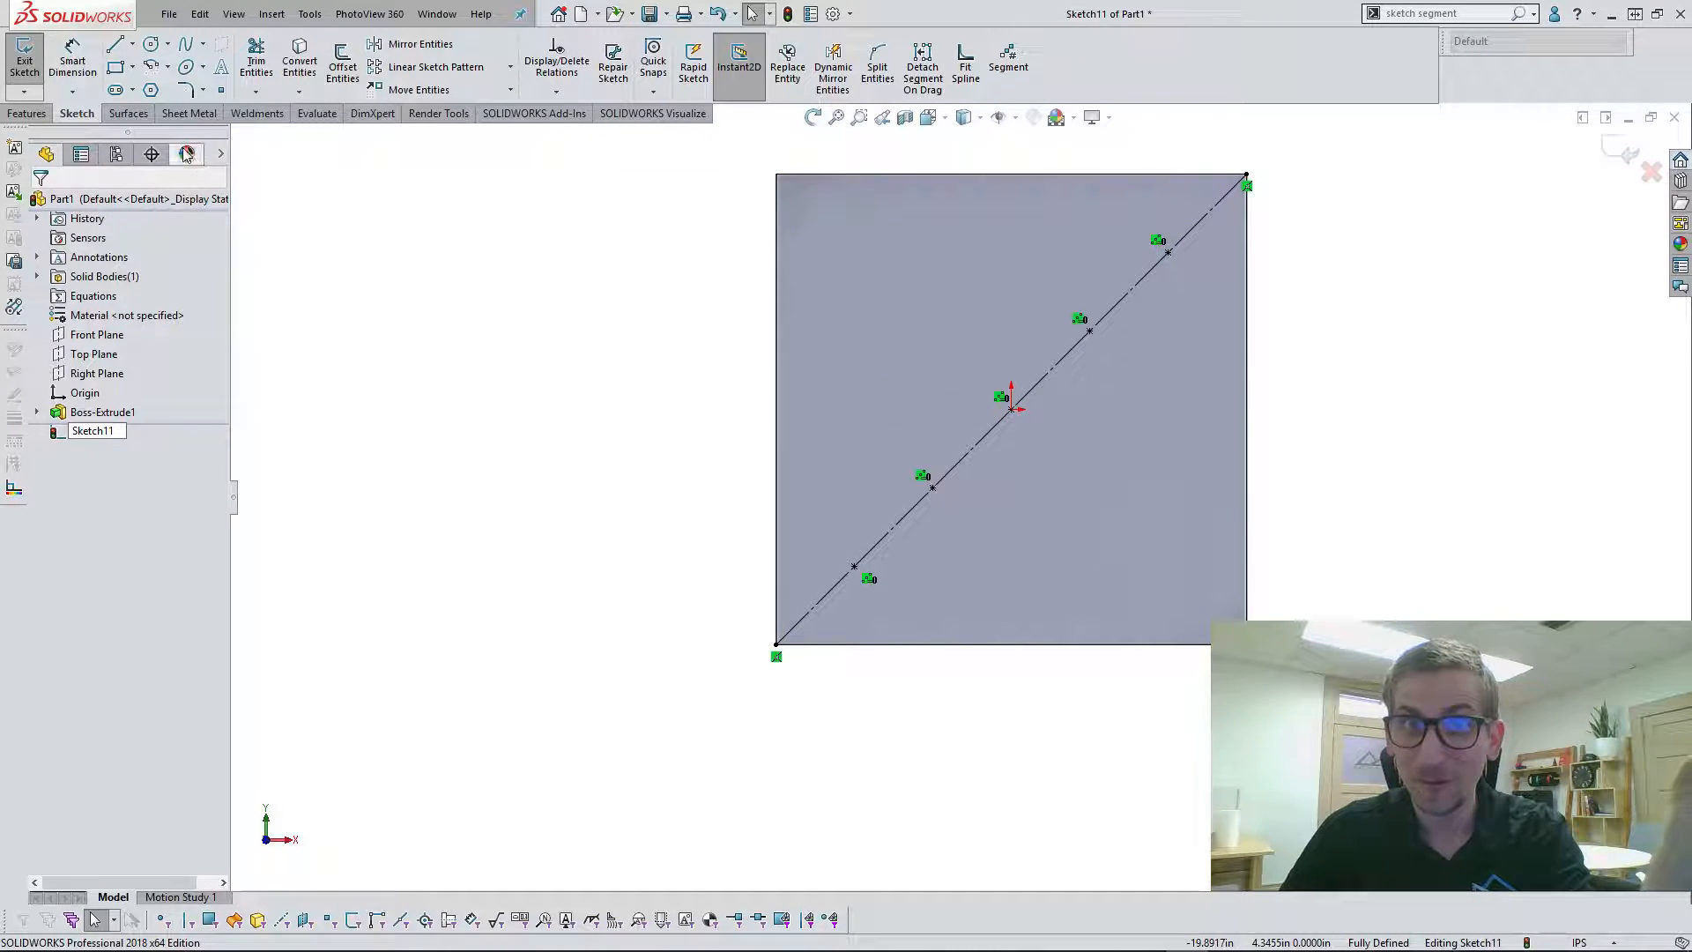
{"action": "left_click", "coordinate": [95, 76]}
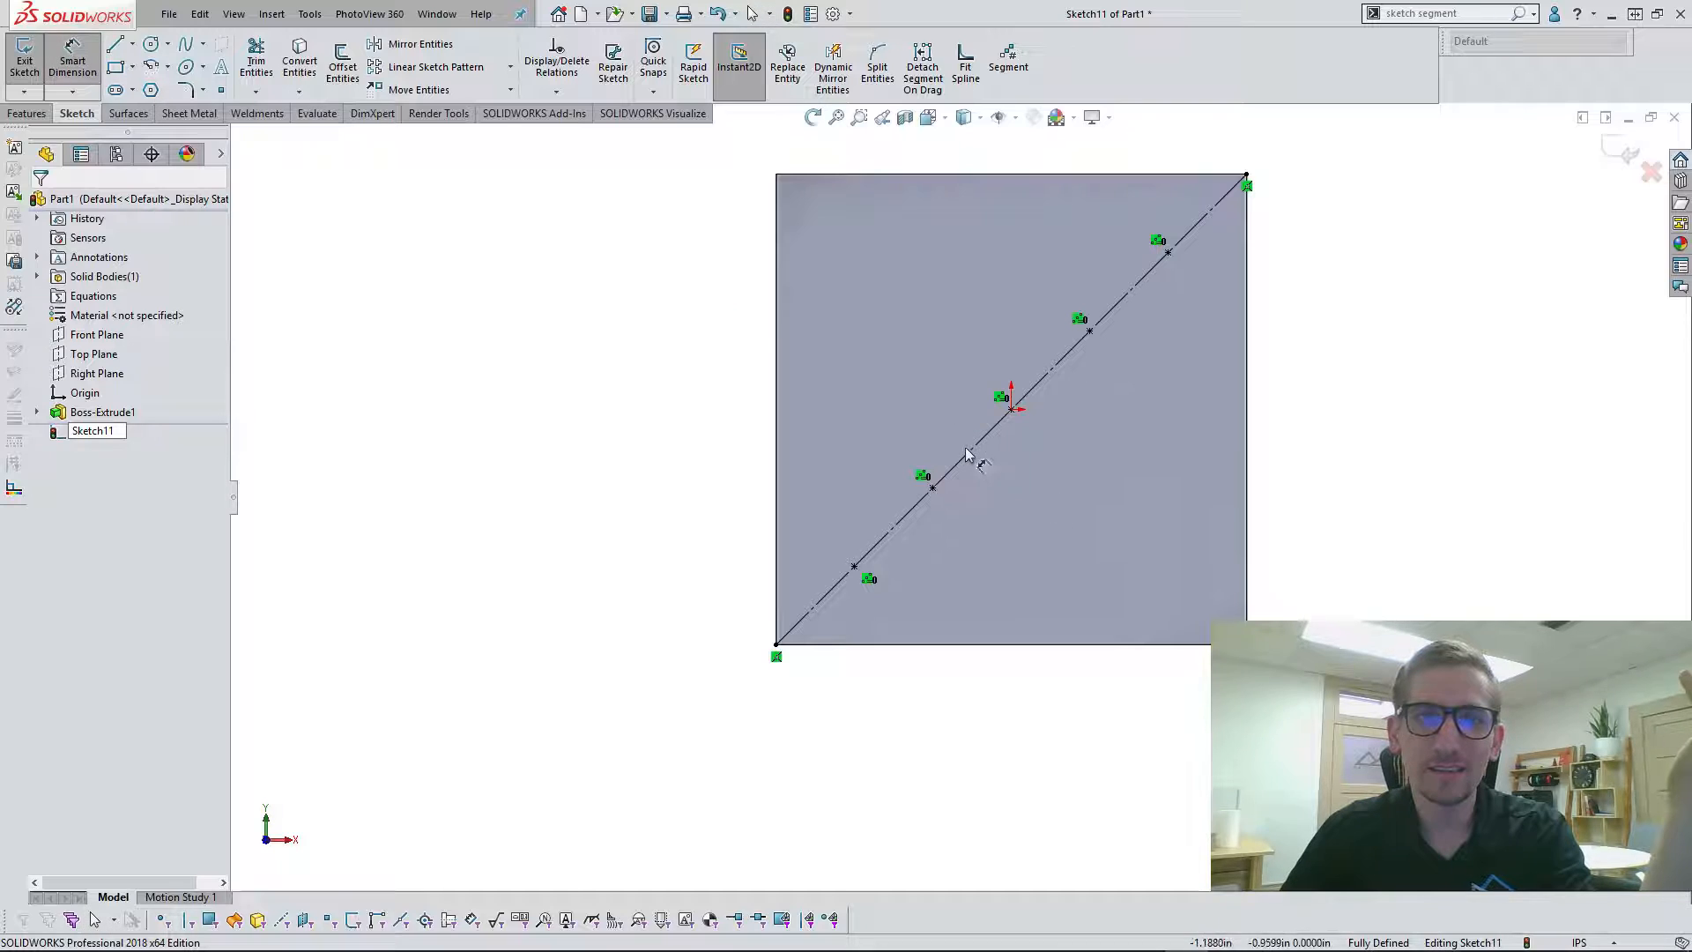
{"action": "left_click", "coordinate": [1010, 505]}
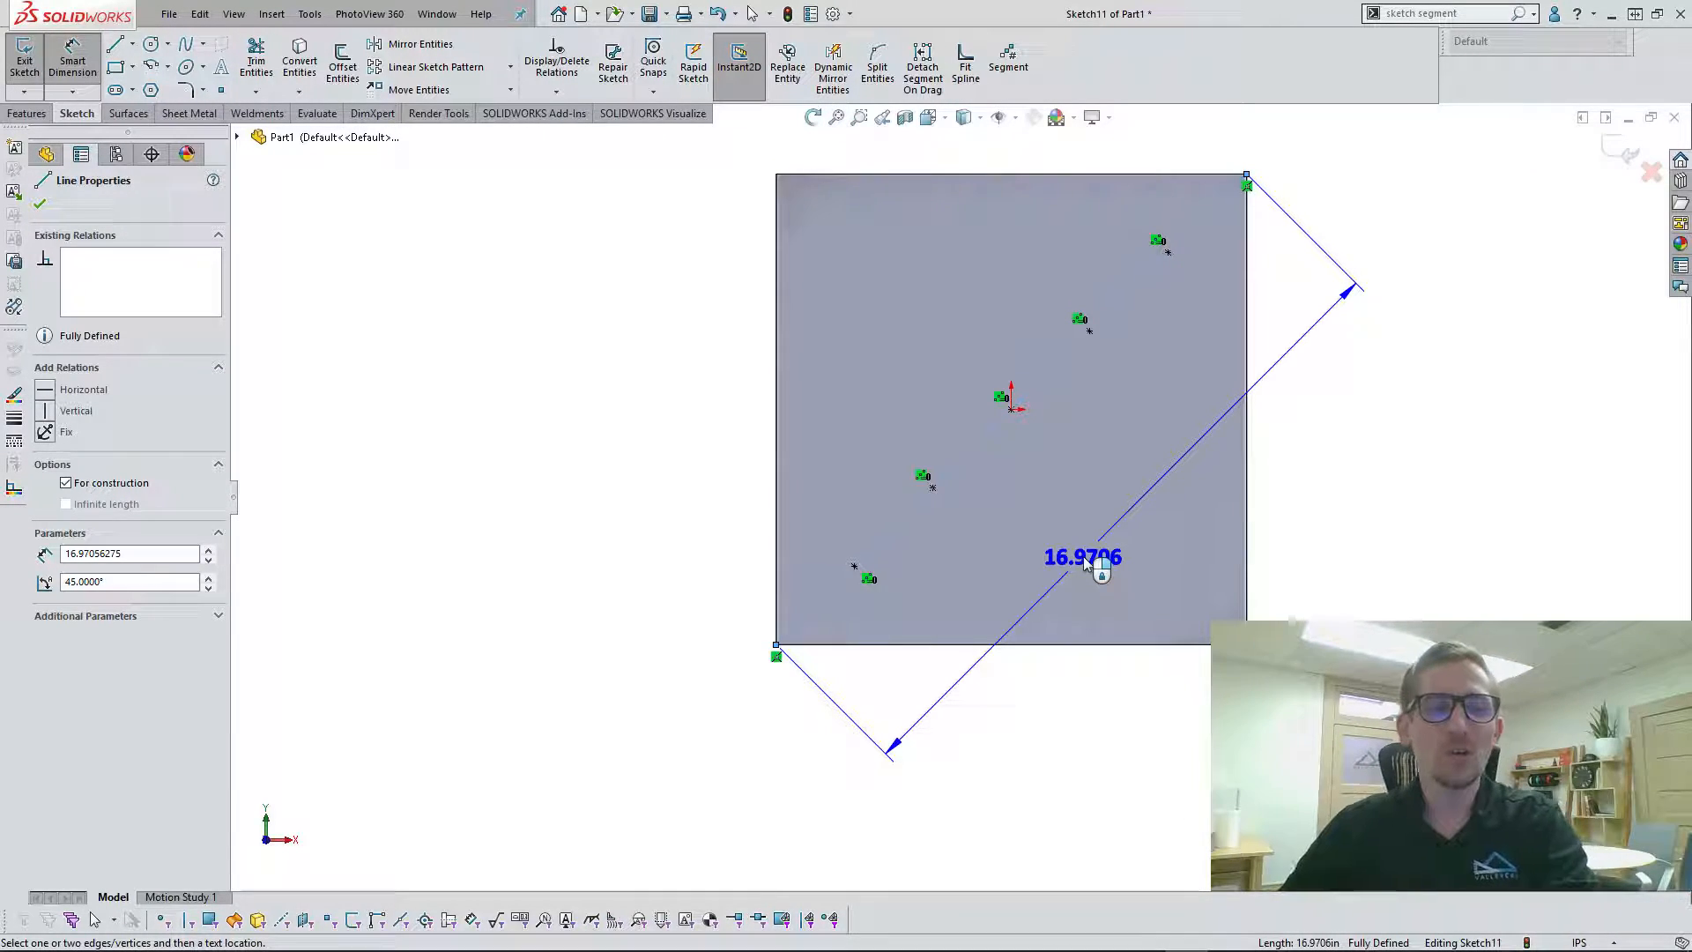
{"action": "key", "text": "Escape"}
{"action": "key", "text": "Escape"}
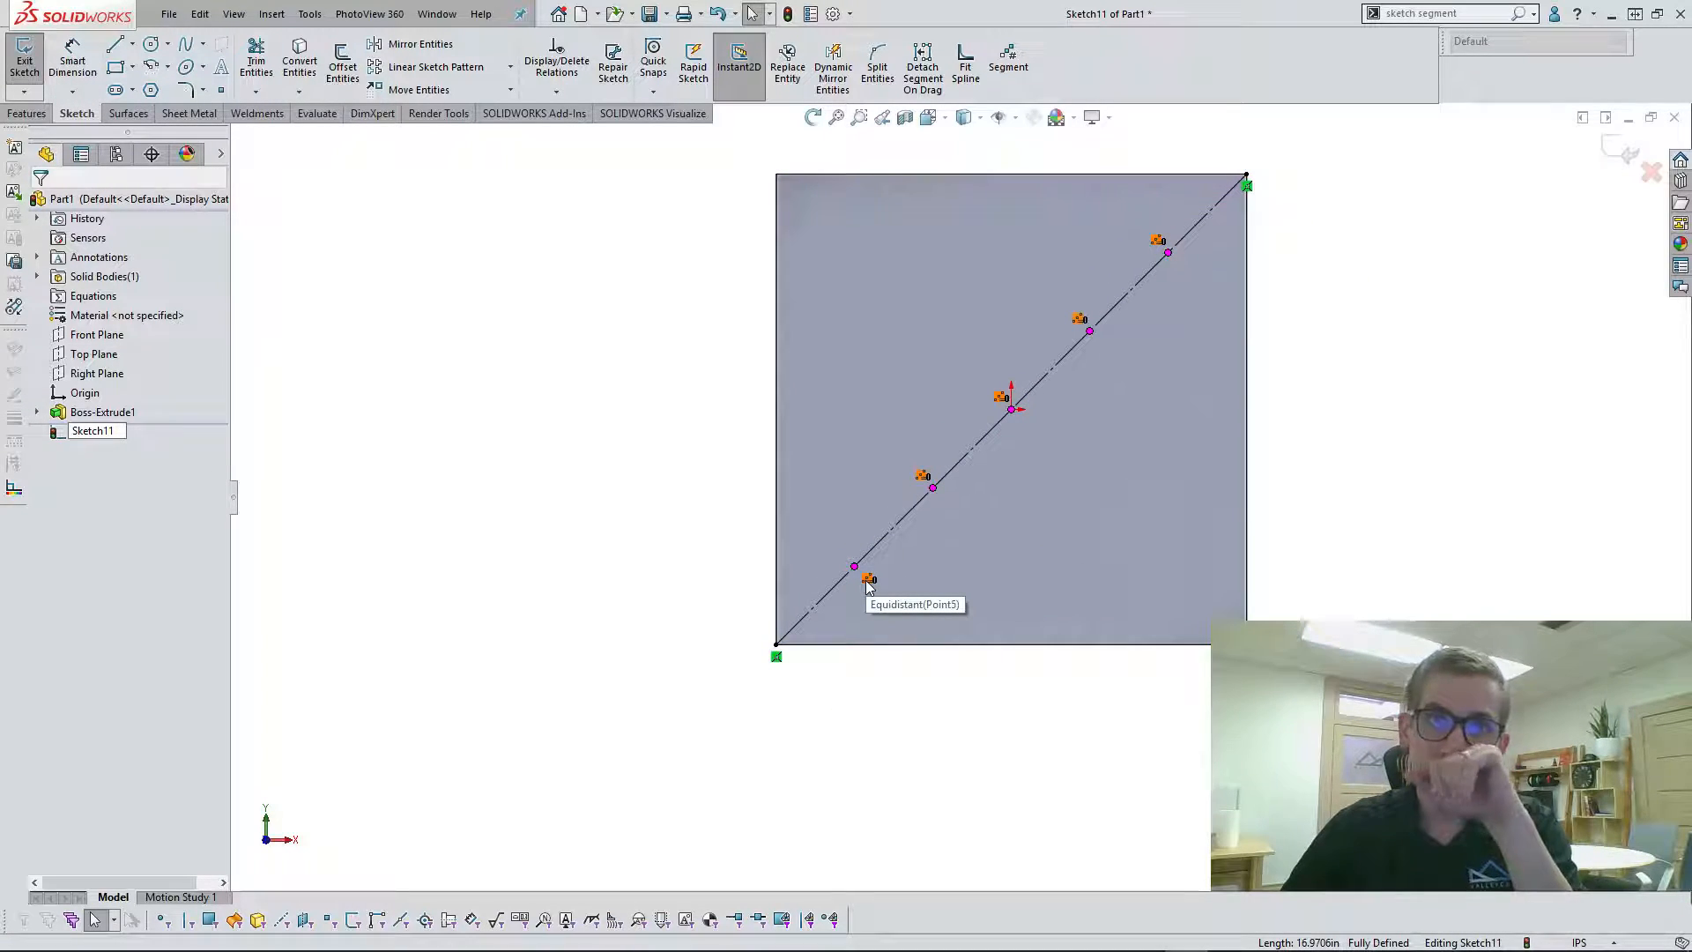
Step: Edit the segment points on the diagonal construction line through their equidistant relation, setting the number of points to 7
{"action": "right_click", "coordinate": [869, 587]}
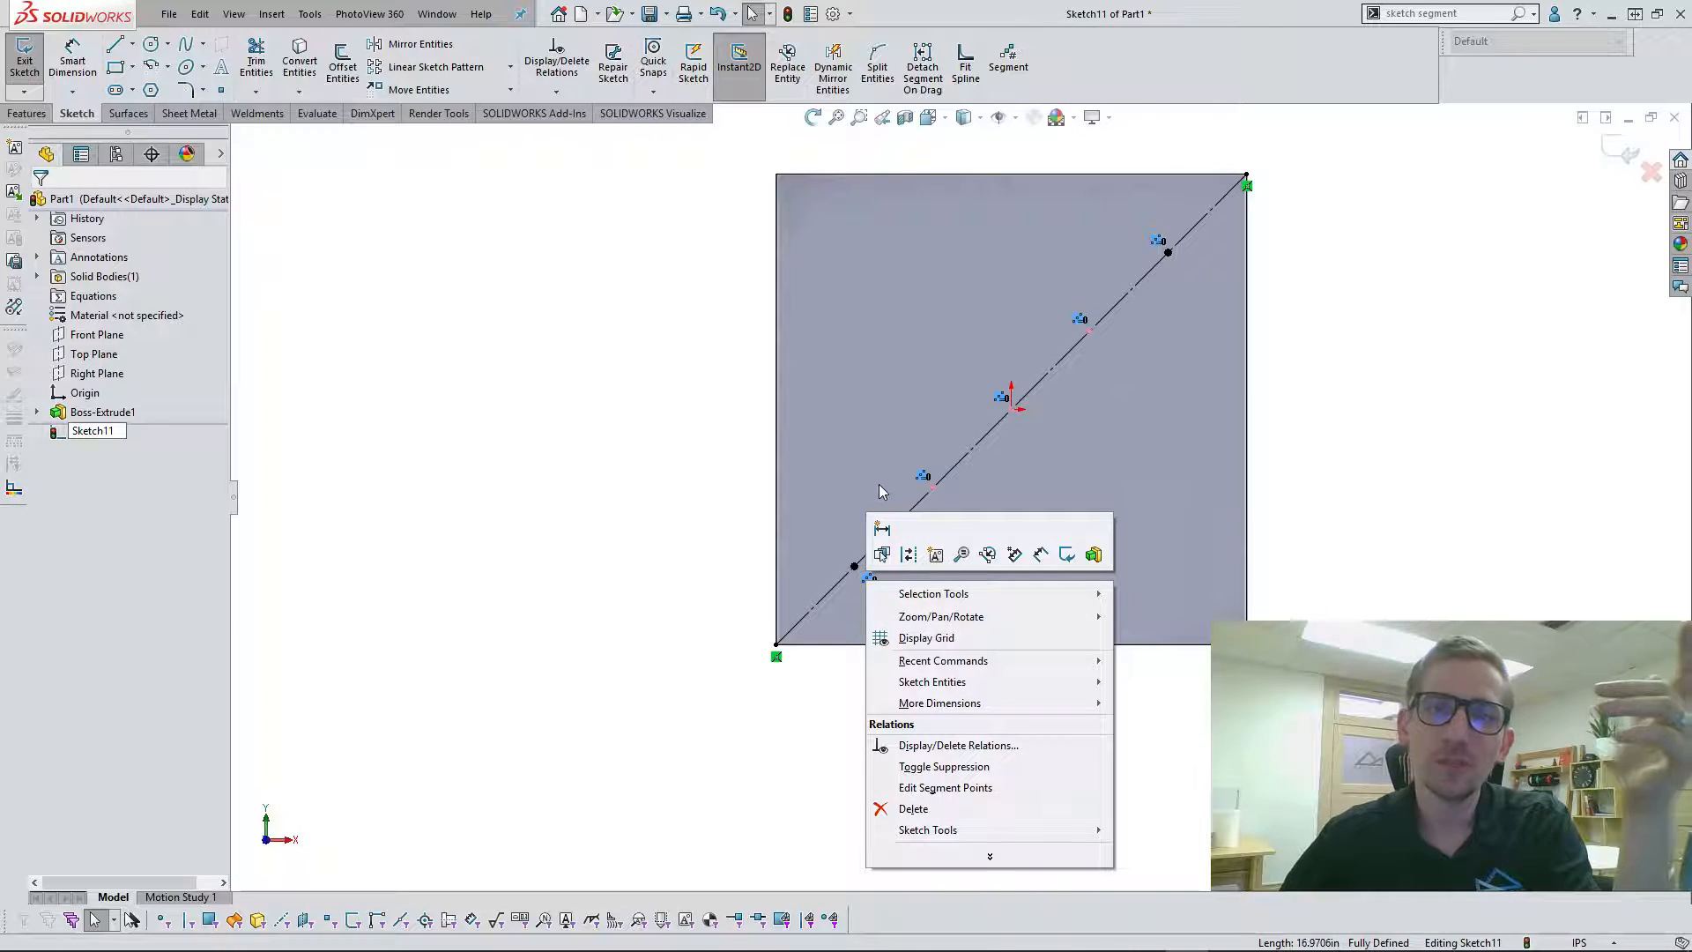
{"action": "left_click", "coordinate": [945, 788]}
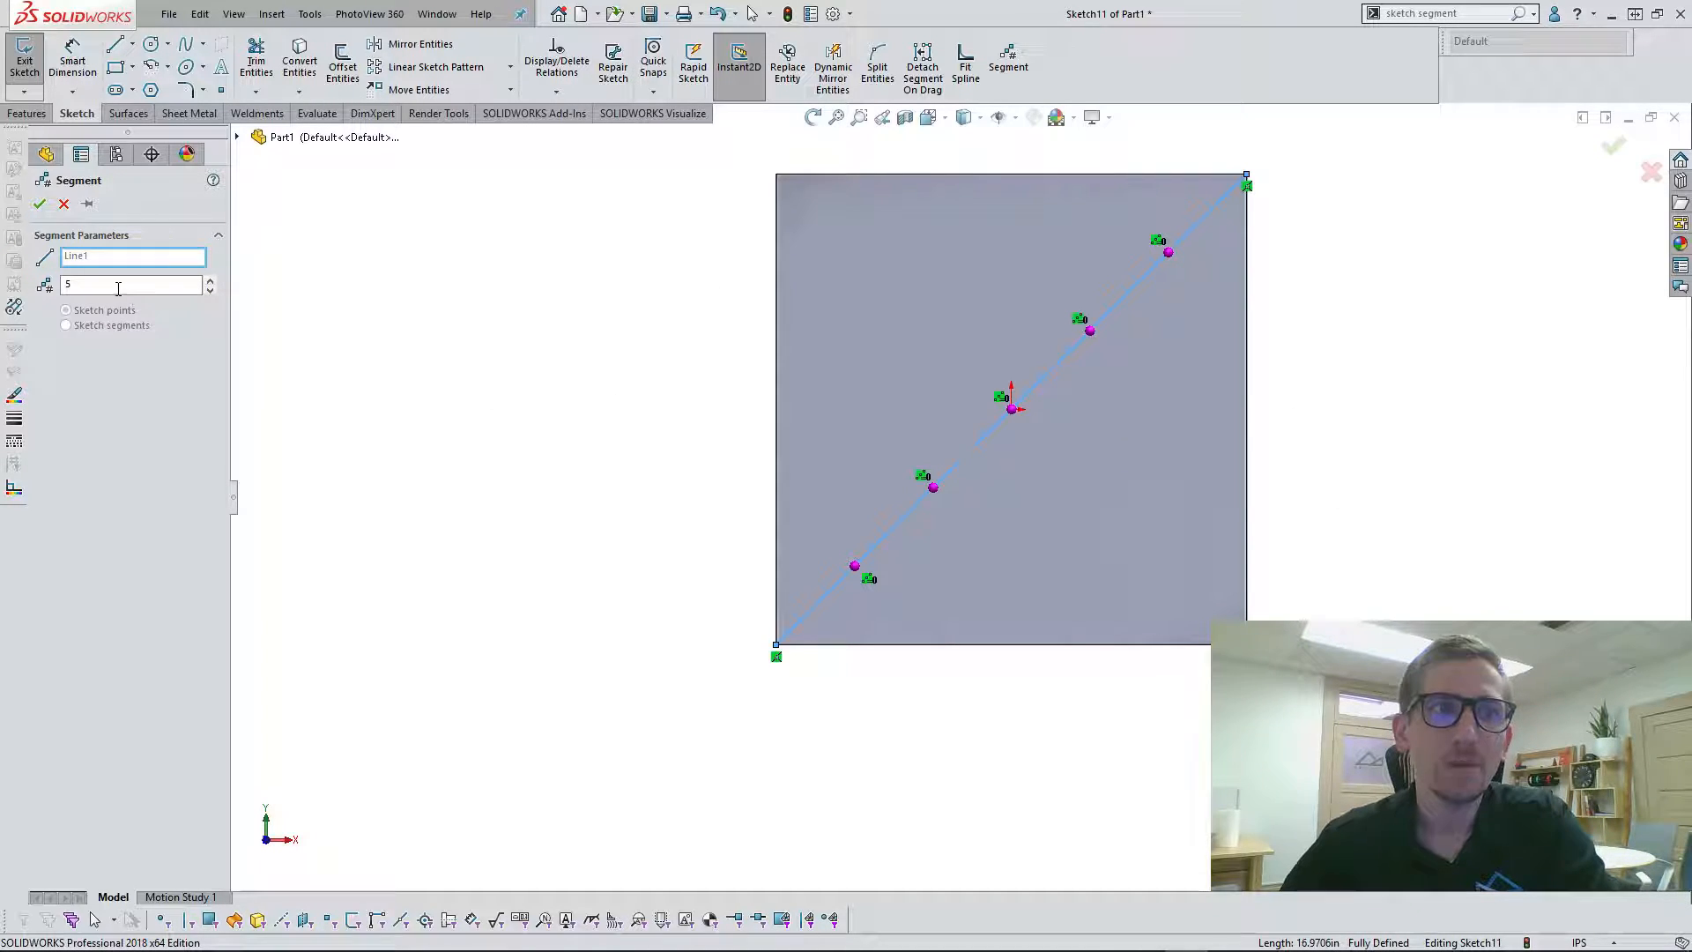
{"action": "left_click", "coordinate": [211, 283]}
{"action": "left_click", "coordinate": [212, 283]}
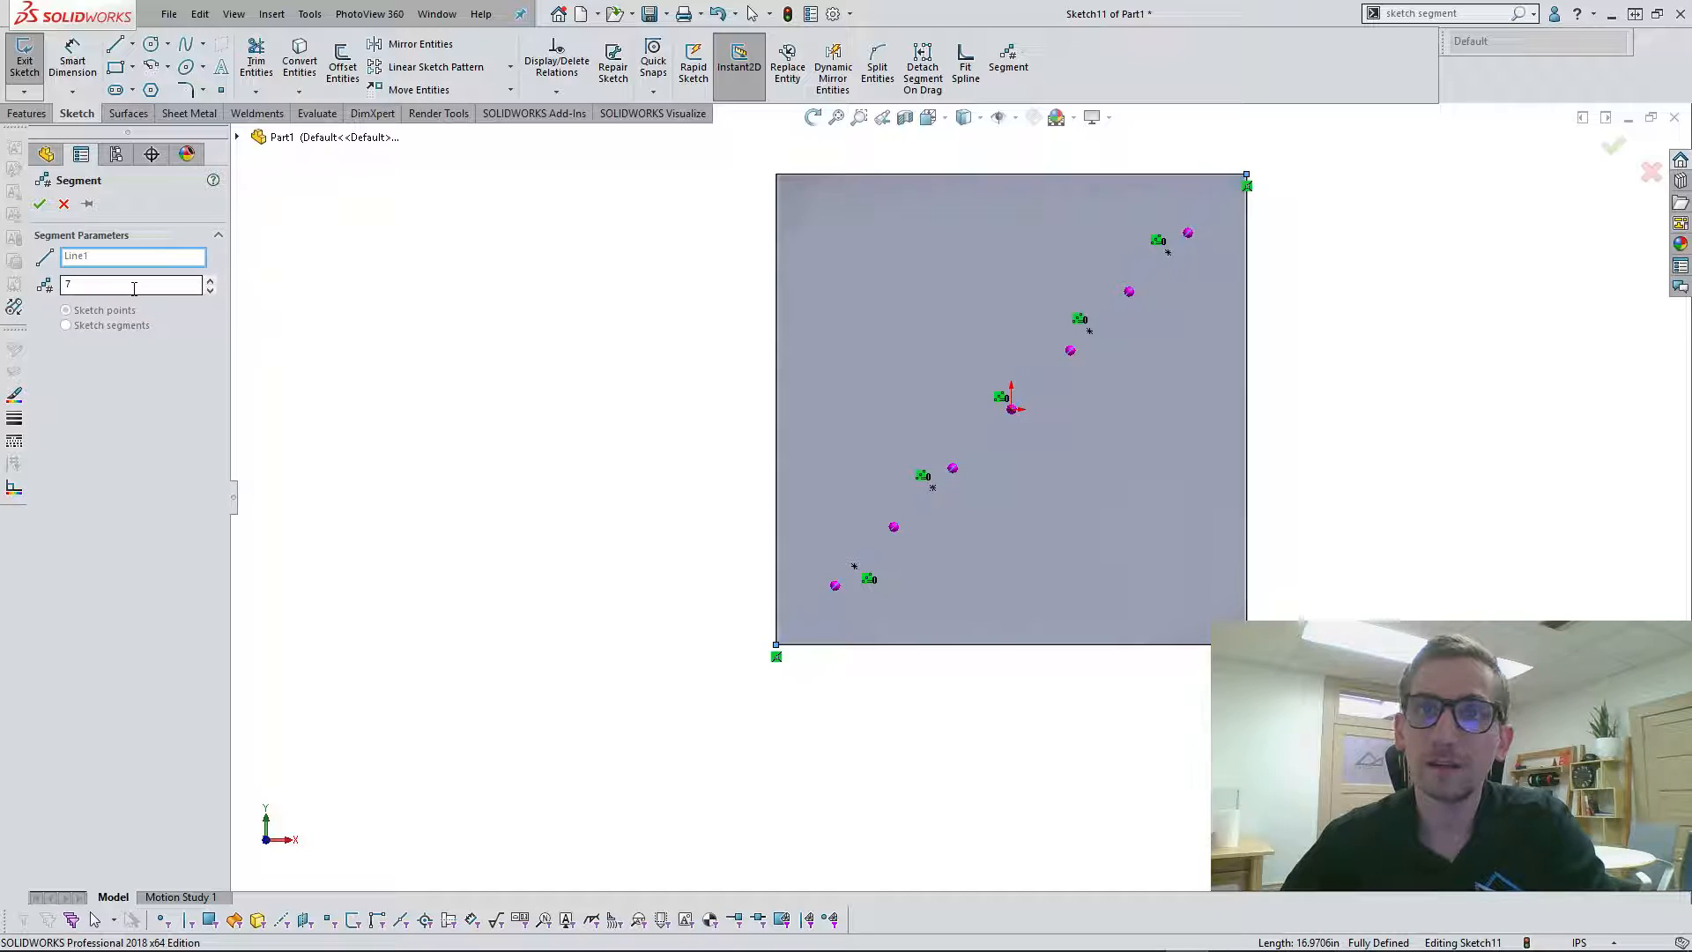
{"action": "left_click", "coordinate": [38, 203]}
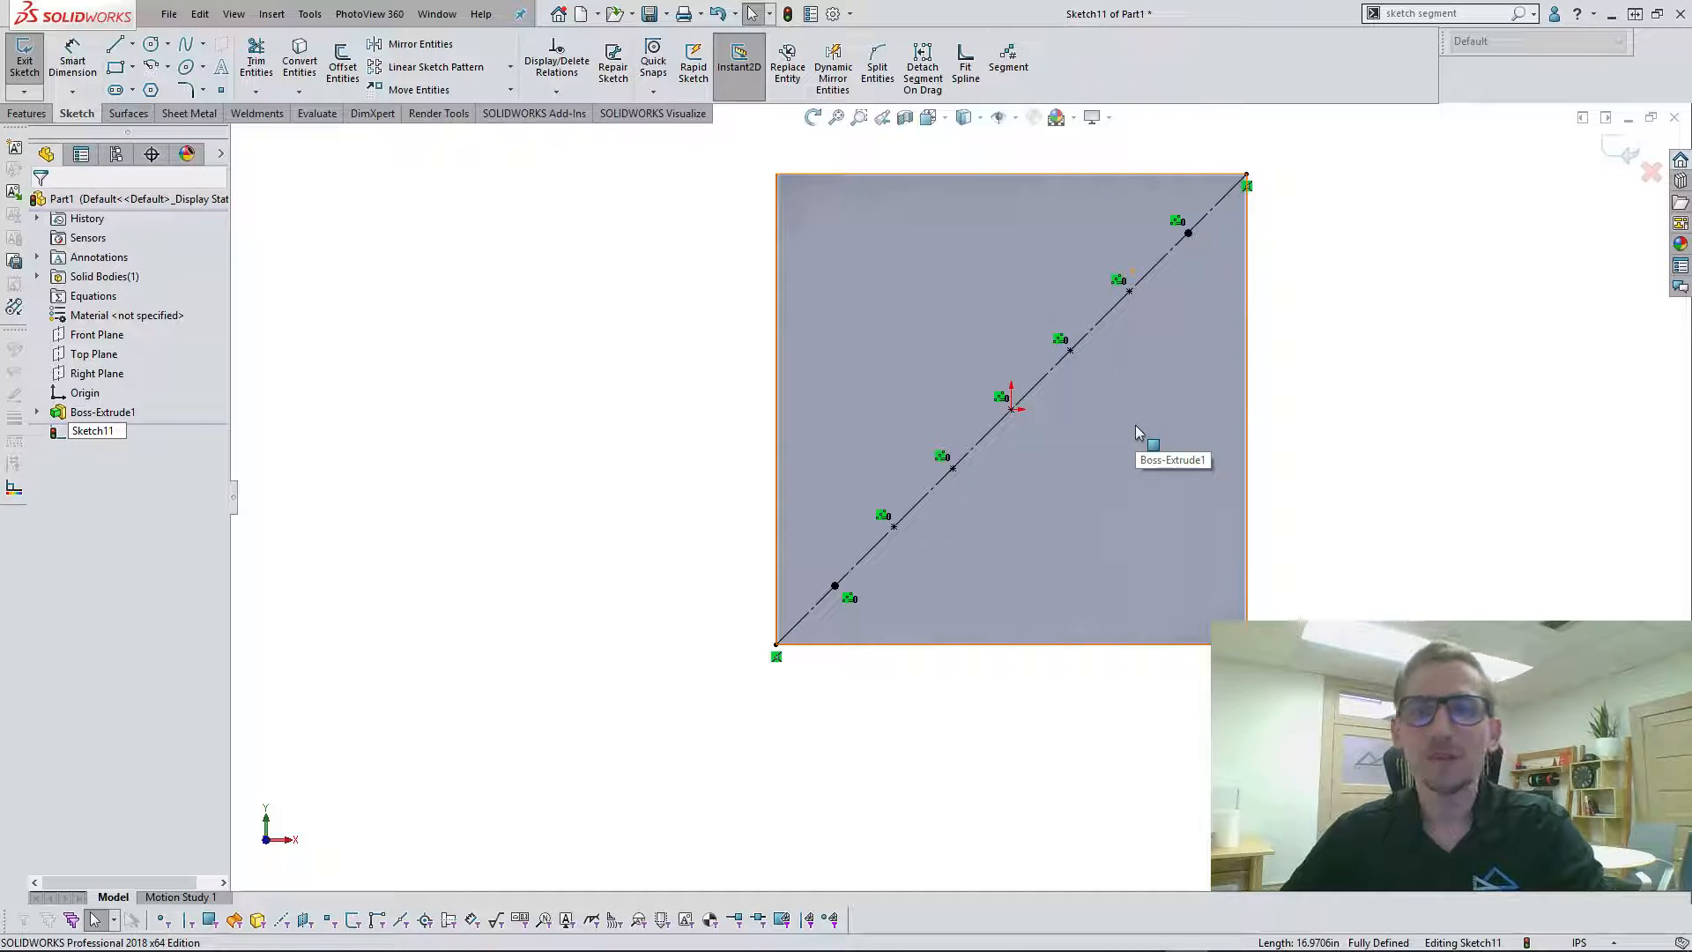
Step: Sketch a circle with a radius of about 4.62 in, above and to the left of the square plate
{"action": "key", "text": "f"}
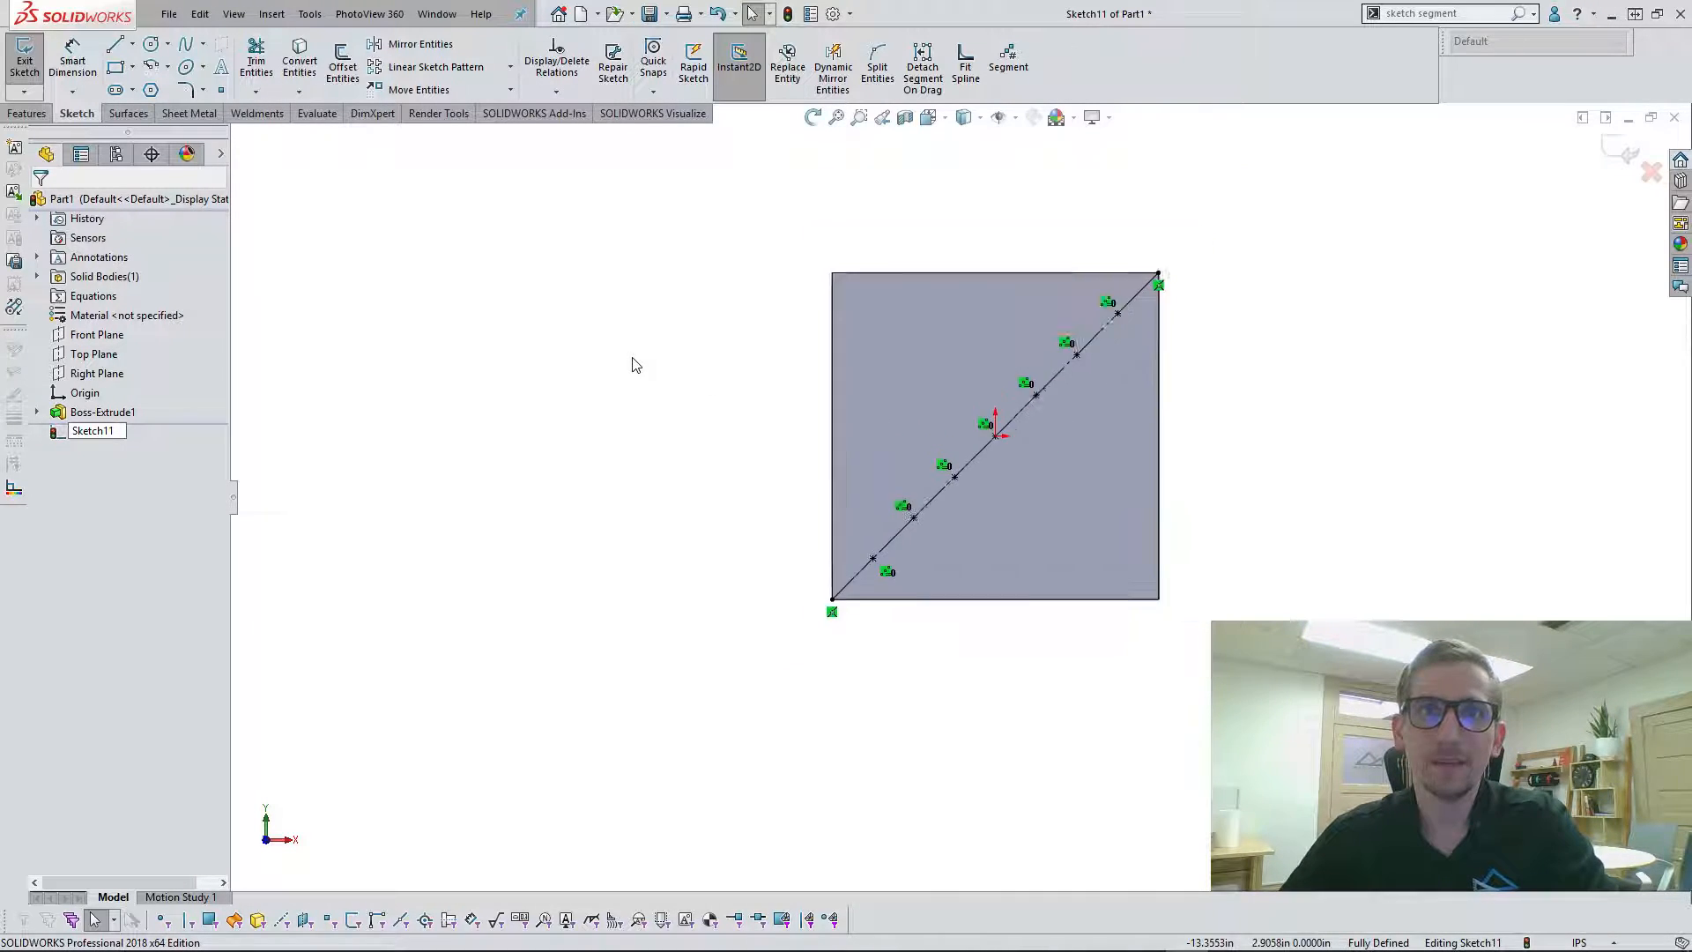
{"action": "left_click", "coordinate": [151, 43]}
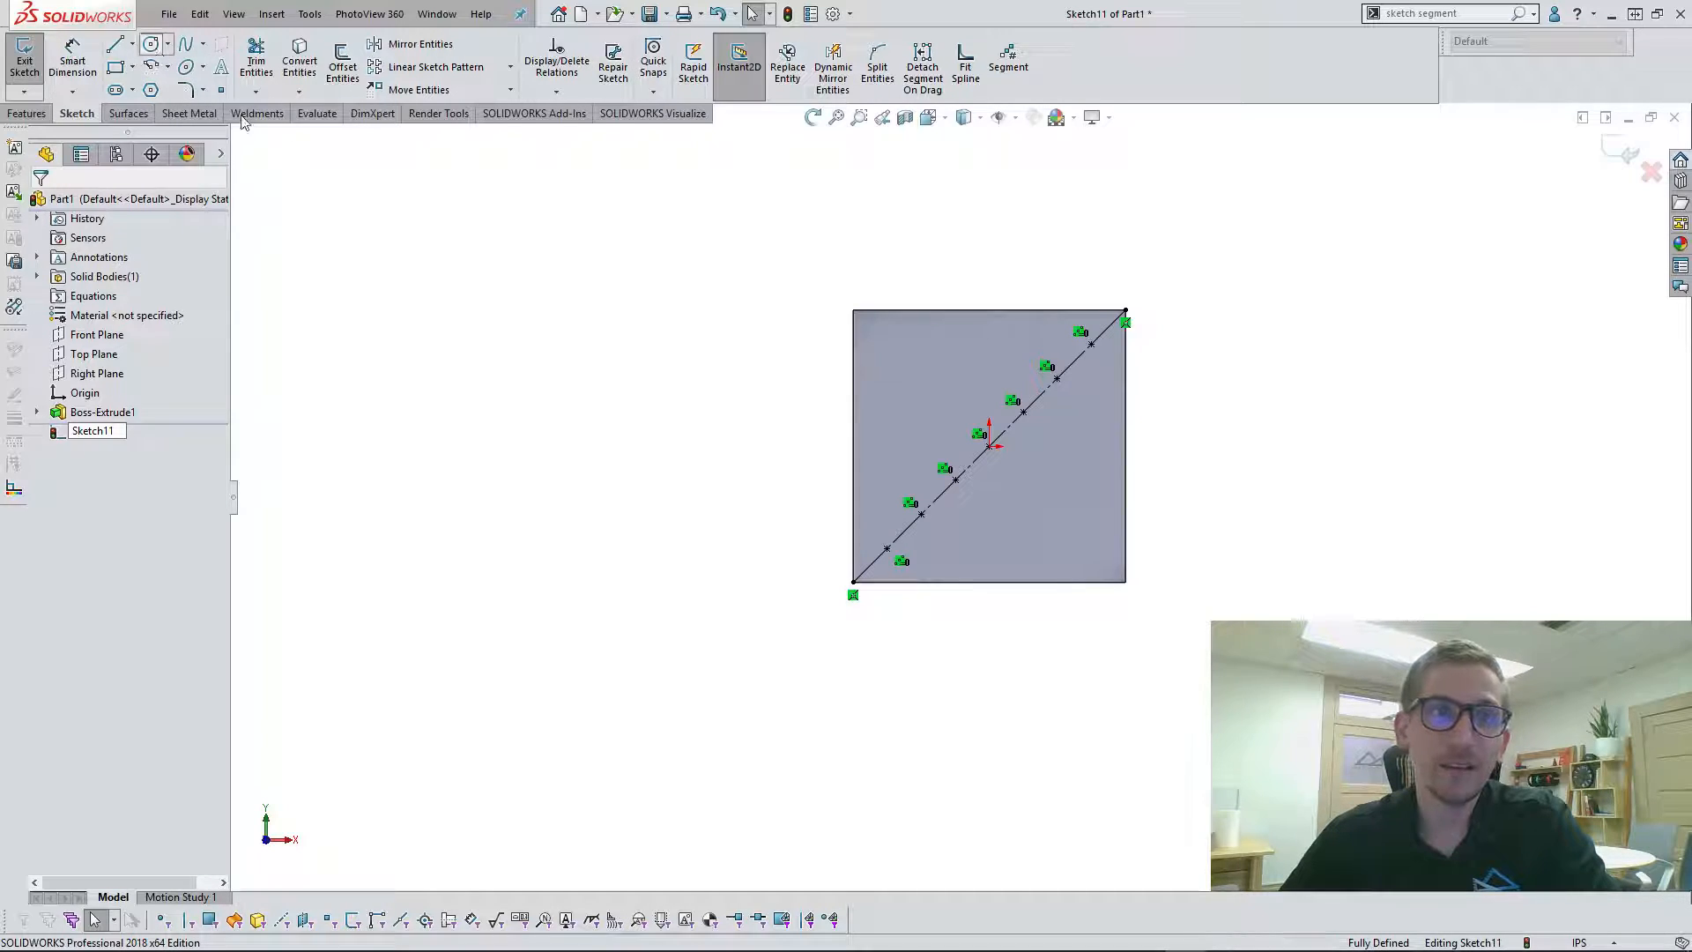
{"action": "left_click", "coordinate": [627, 328]}
{"action": "left_click", "coordinate": [702, 403]}
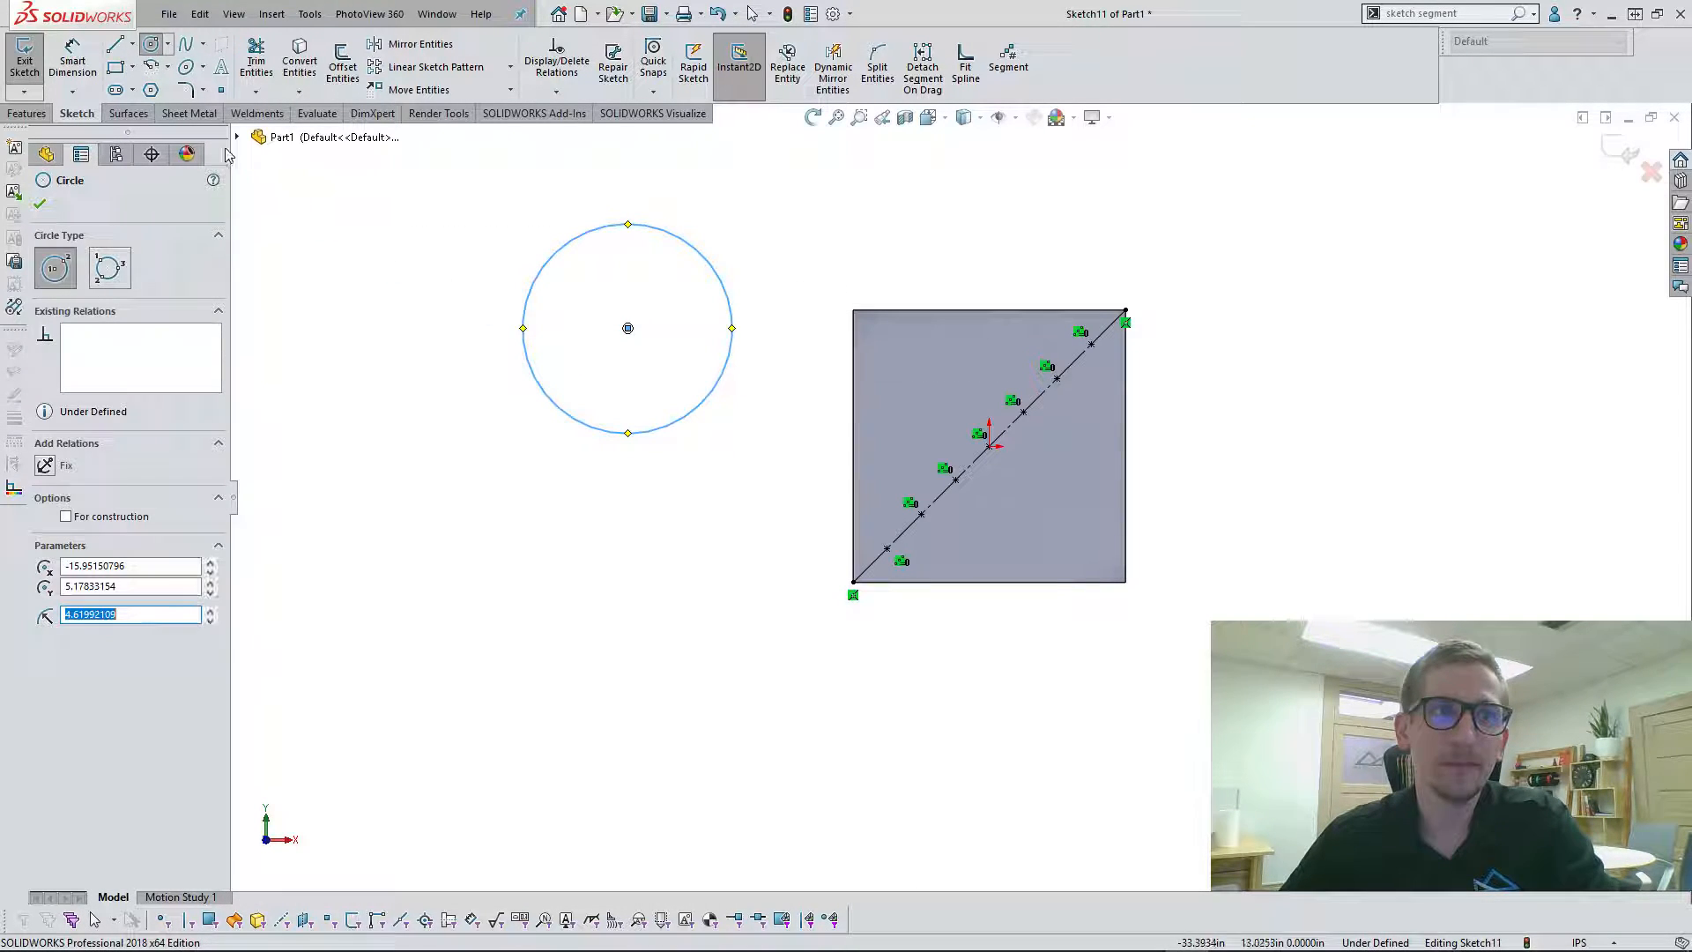
{"action": "right_click", "coordinate": [399, 290]}
{"action": "left_click", "coordinate": [476, 294]}
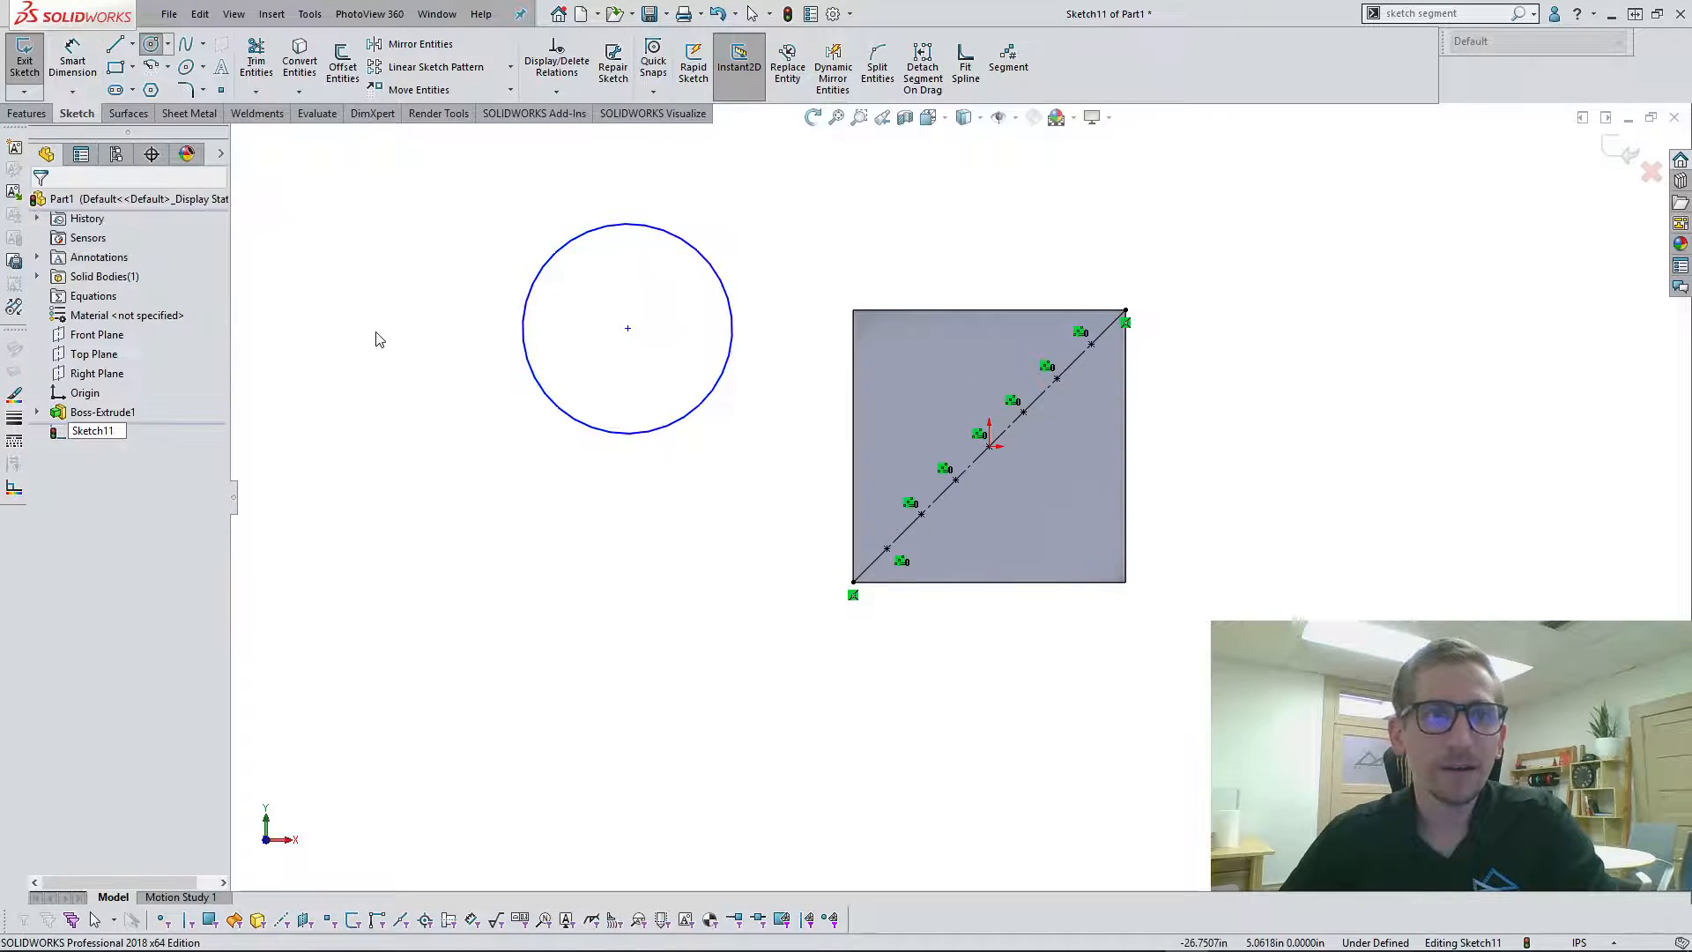
Step: Place nine equally spaced sketch points around the circle with the Segment tool
{"action": "left_click", "coordinate": [1007, 58]}
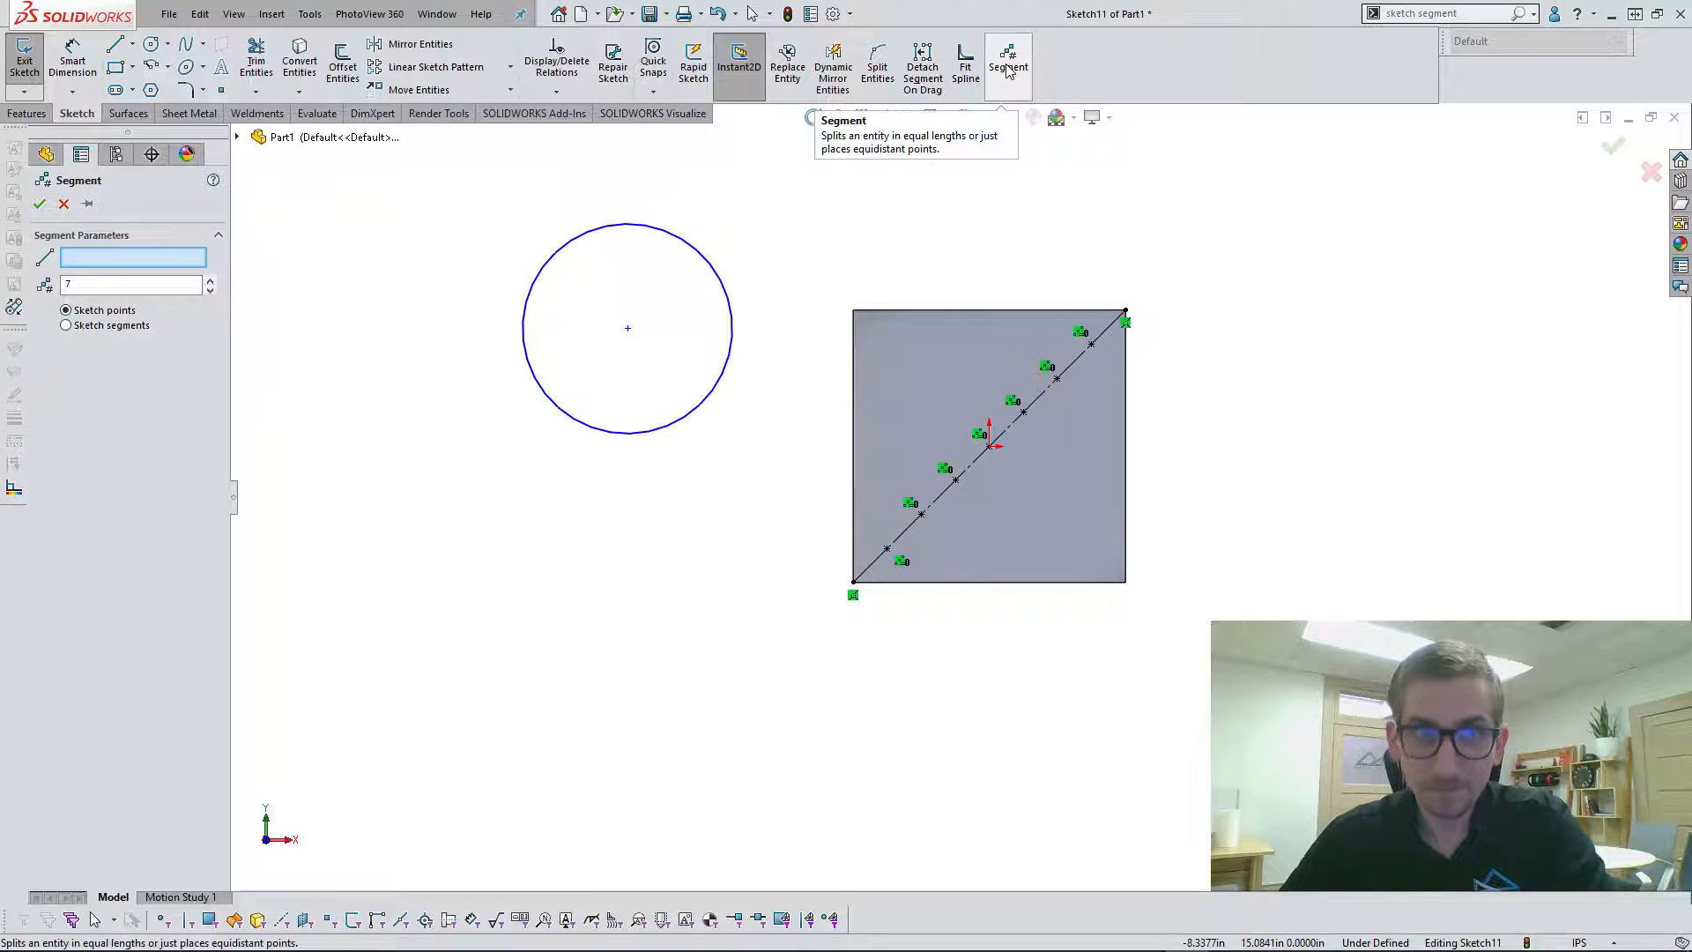
{"action": "left_click", "coordinate": [543, 273]}
{"action": "left_click", "coordinate": [209, 282]}
{"action": "left_click", "coordinate": [209, 282]}
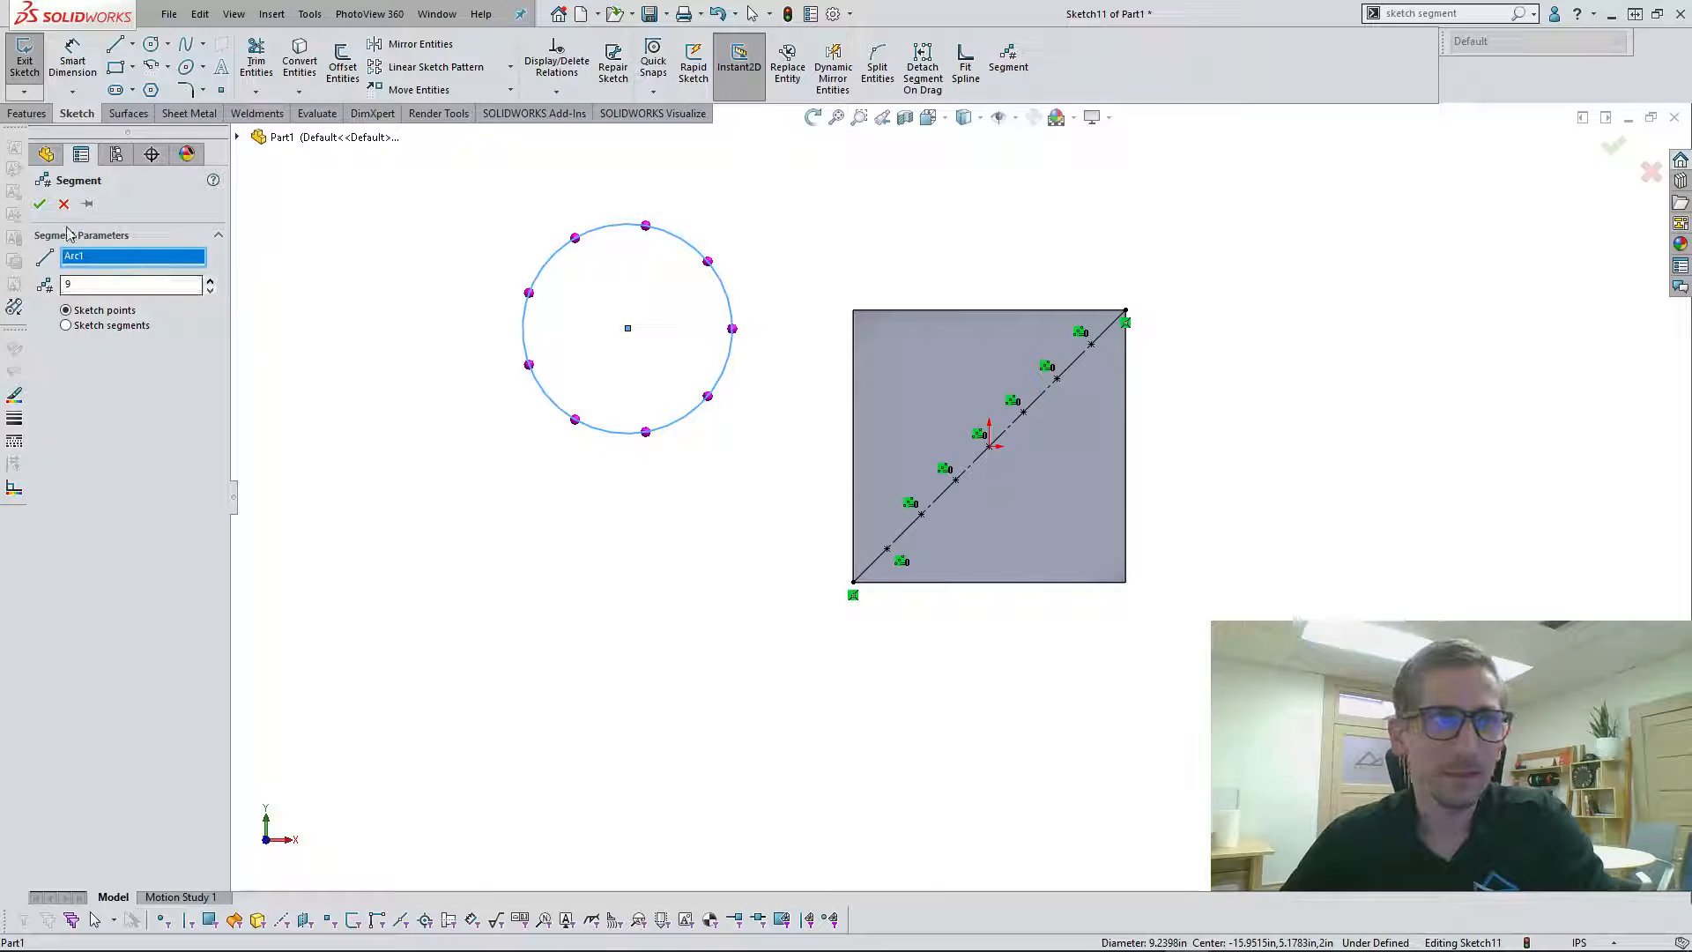
{"action": "left_click", "coordinate": [40, 204]}
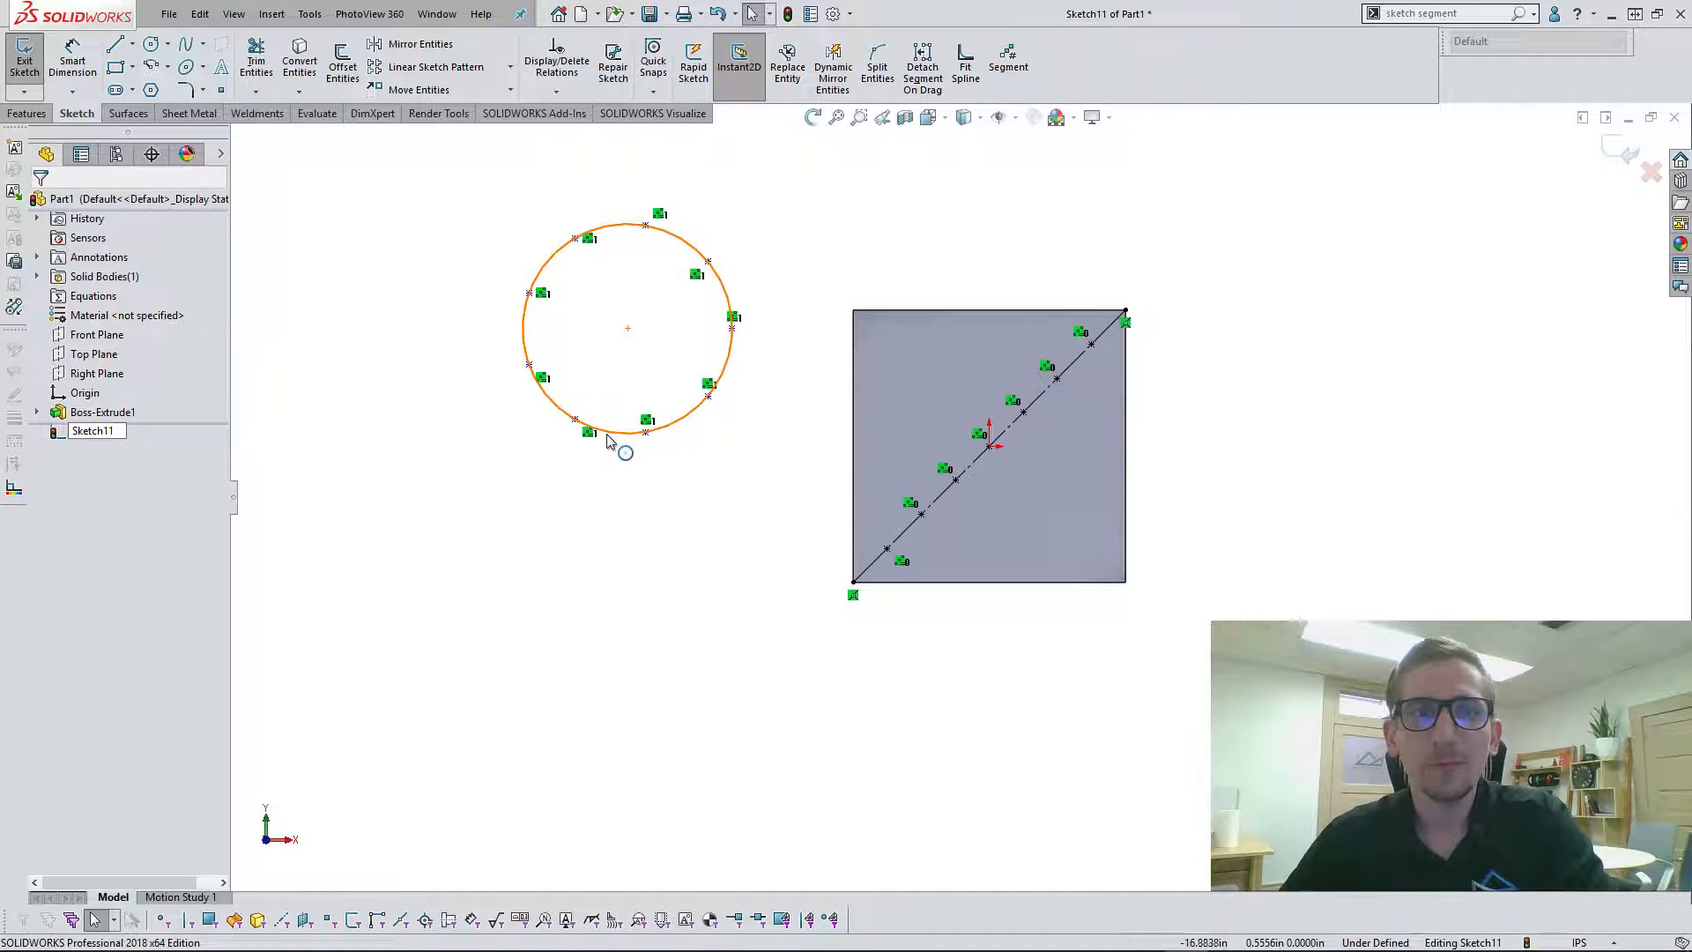
Step: Enlarge the circle to about 10.73 in diameter and add a vertical relation between its near-top segment point and its centre
{"action": "mouse_move", "coordinate": [607, 458]}
{"action": "left_mouse_down"}
{"action": "mouse_move", "coordinate": [607, 504]}
{"action": "mouse_move", "coordinate": [614, 388]}
{"action": "mouse_move", "coordinate": [610, 476]}
{"action": "mouse_move", "coordinate": [615, 396]}
{"action": "mouse_move", "coordinate": [613, 445]}
{"action": "left_mouse_up"}
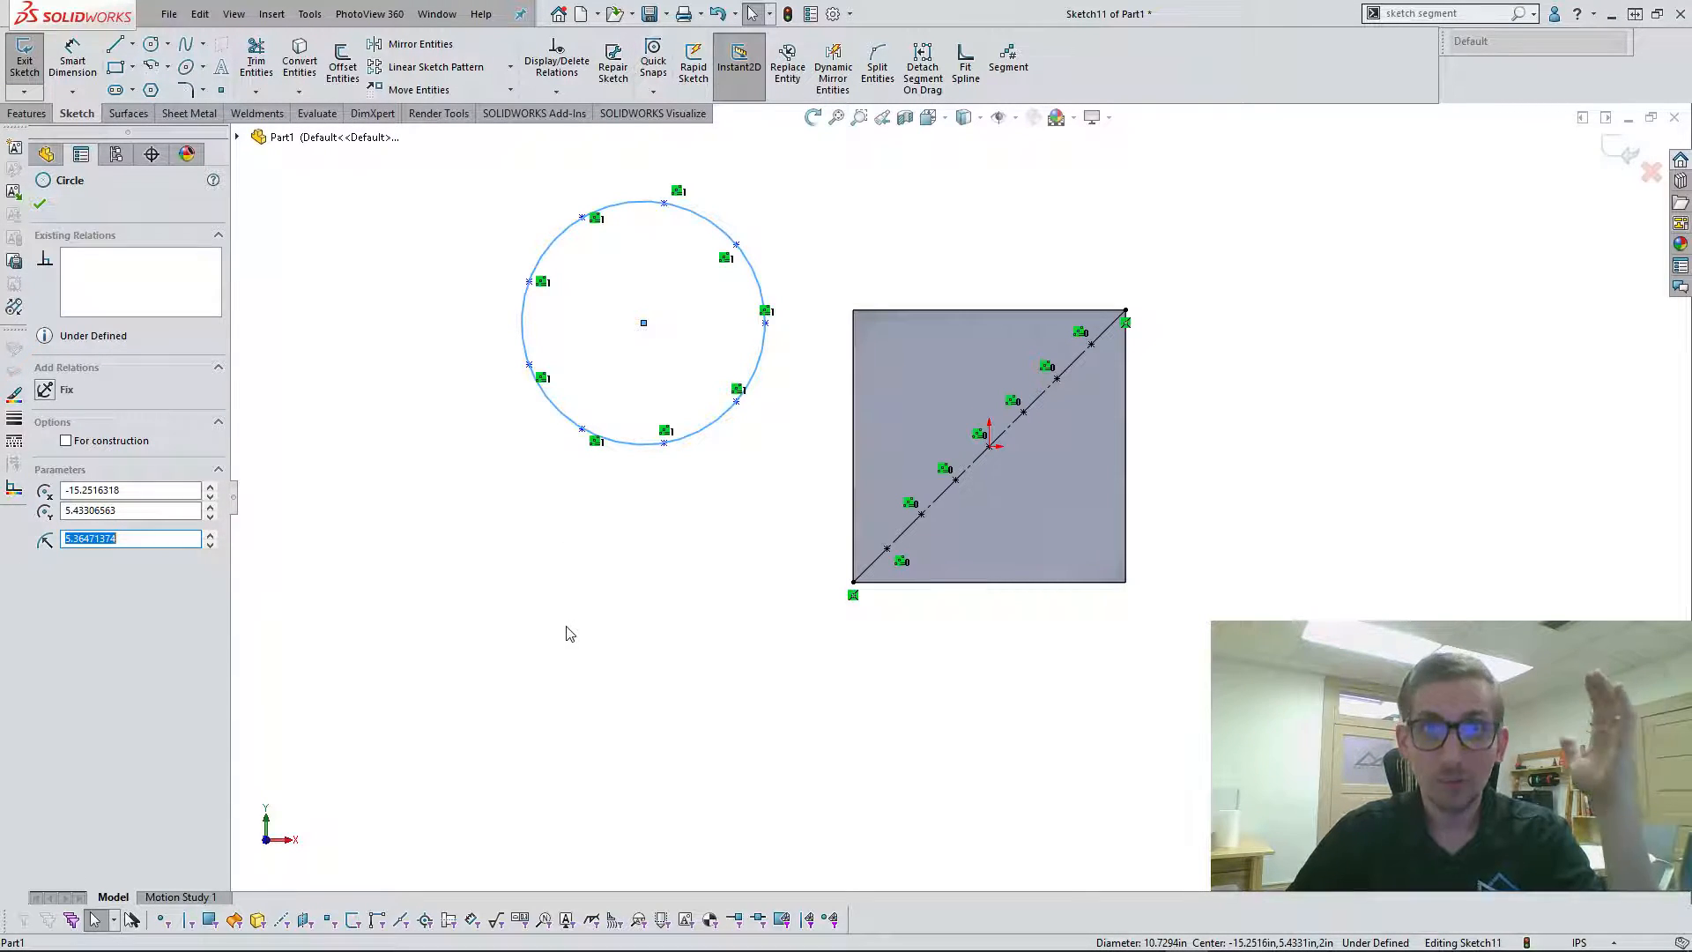
{"action": "left_click", "coordinate": [664, 204]}
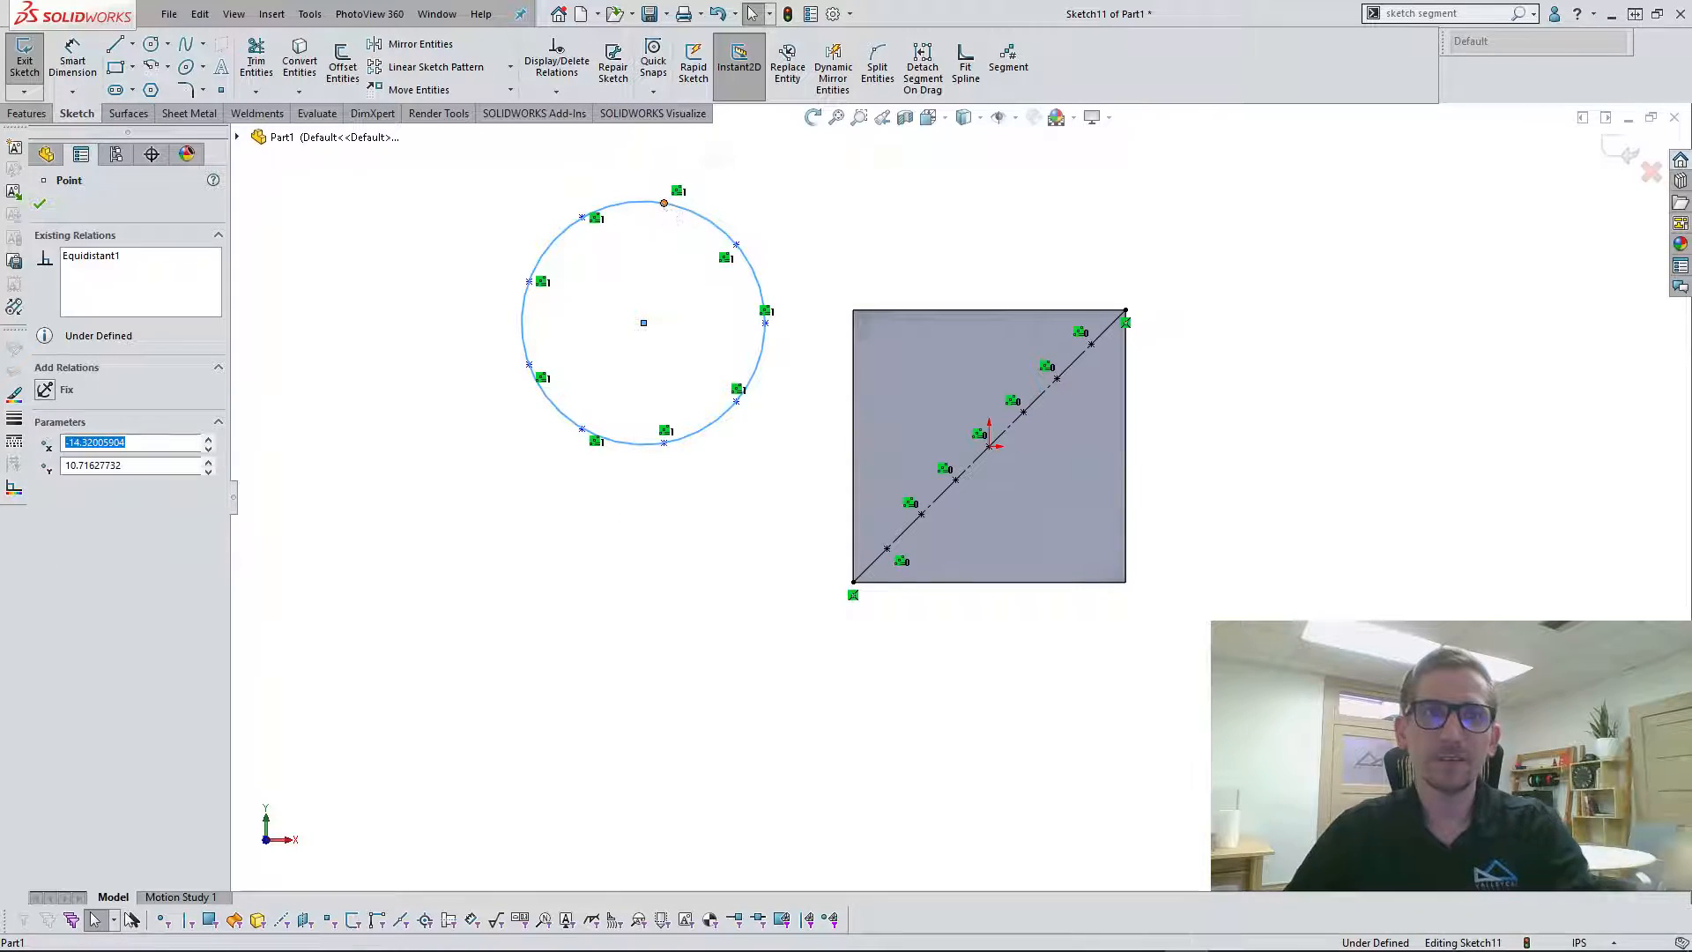
{"action": "left_click", "coordinate": [643, 324], "text": "ctrl"}
{"action": "left_click", "coordinate": [717, 247]}
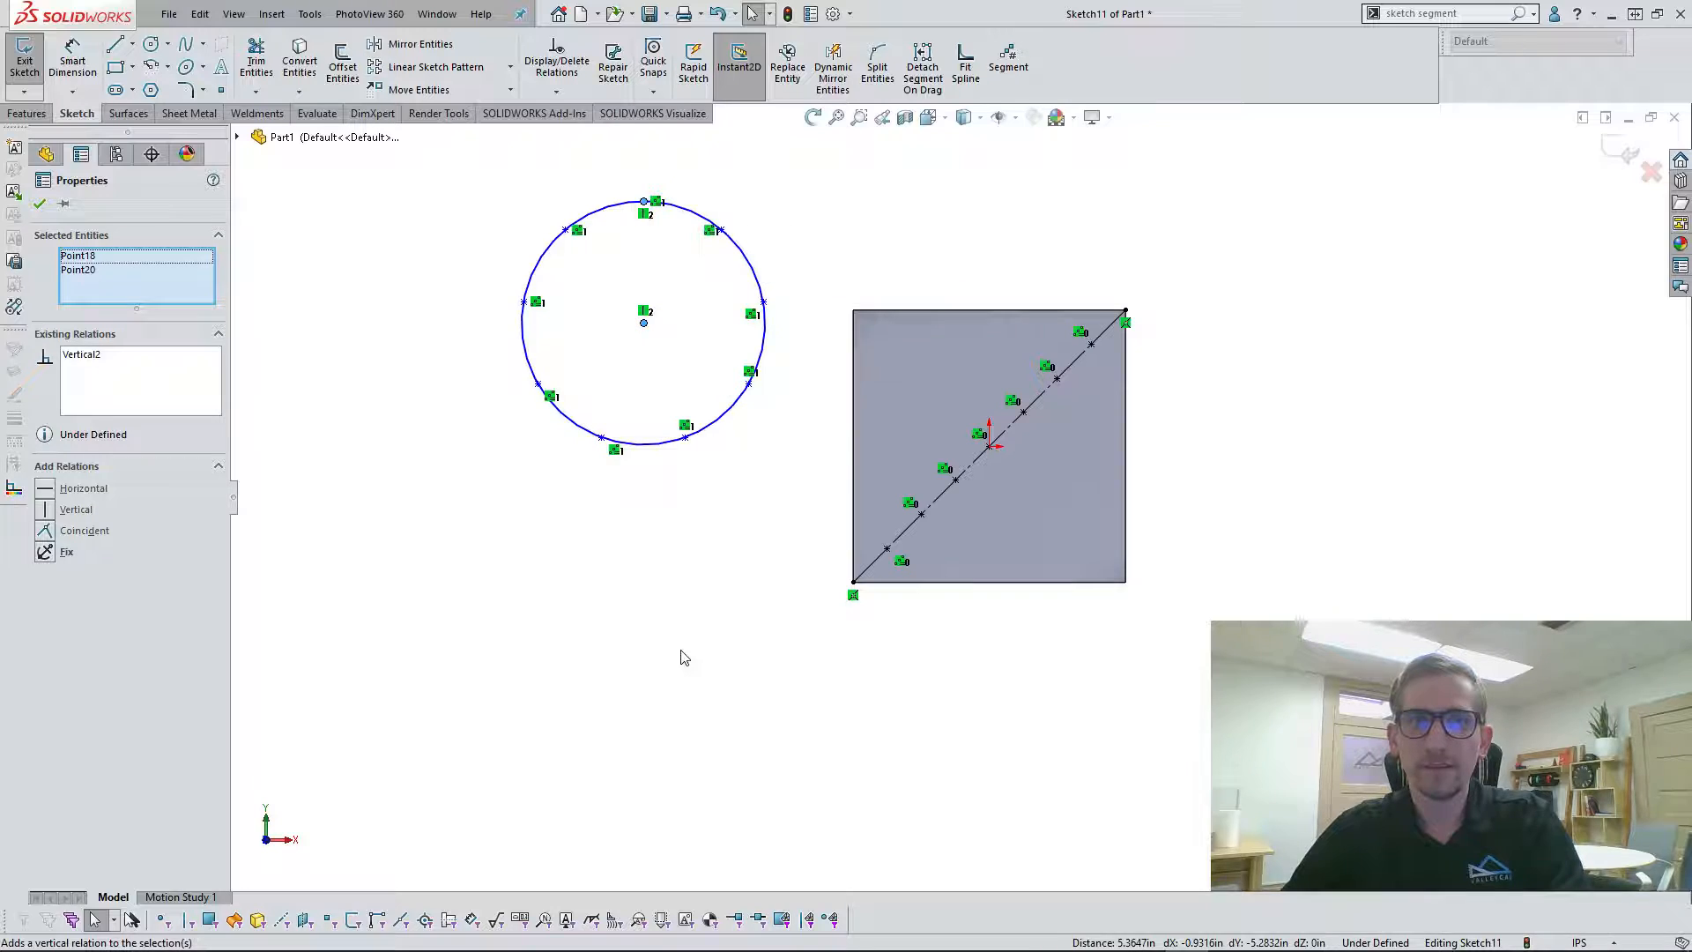
{"action": "left_click", "coordinate": [684, 657]}
Step: Sketch a horizontal line about 18.43 in long, extending outward to the right from the square's lower-right corner
{"action": "key", "text": "z"}
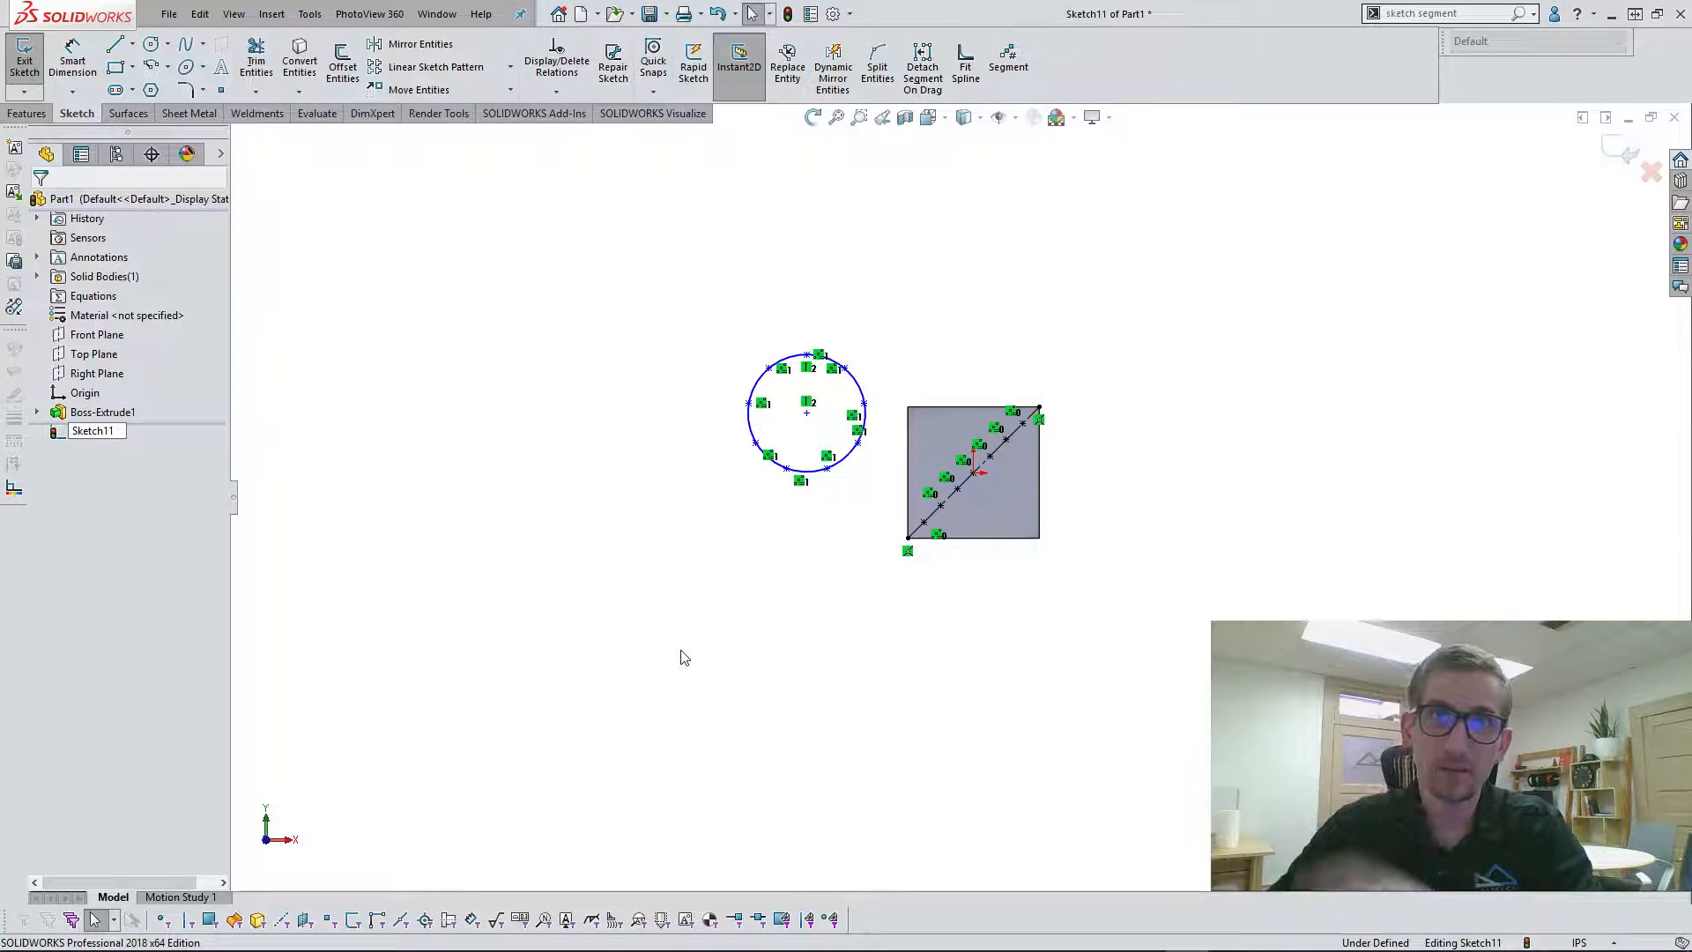
{"action": "left_click", "coordinate": [115, 49]}
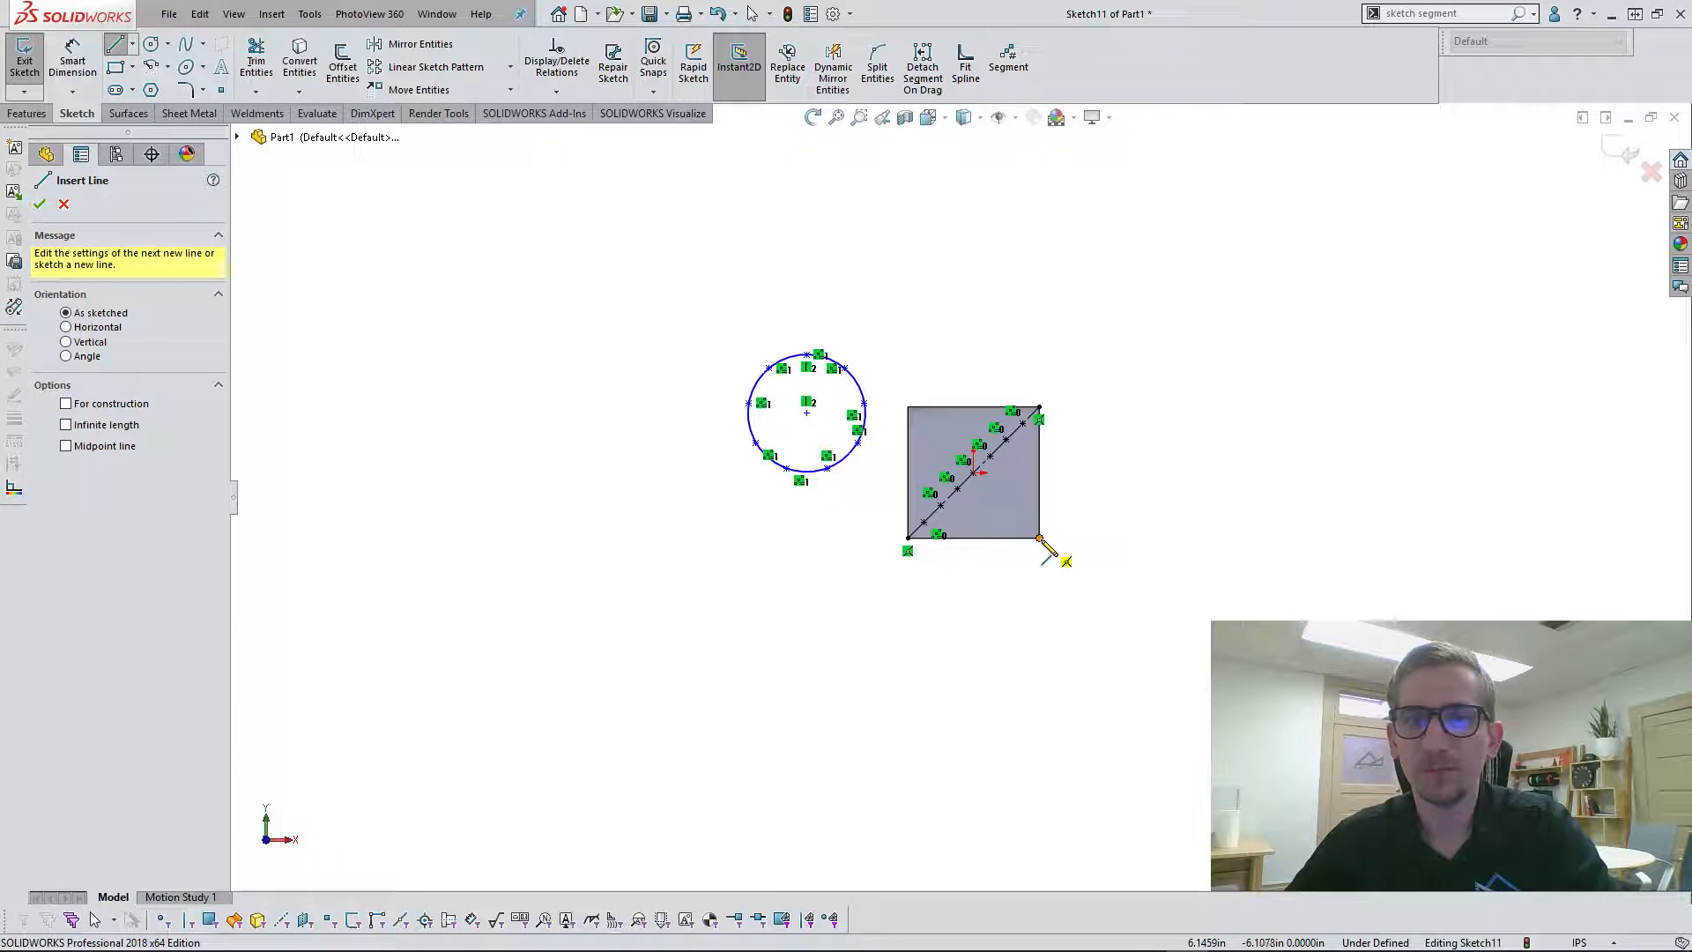
{"action": "left_click", "coordinate": [1241, 537]}
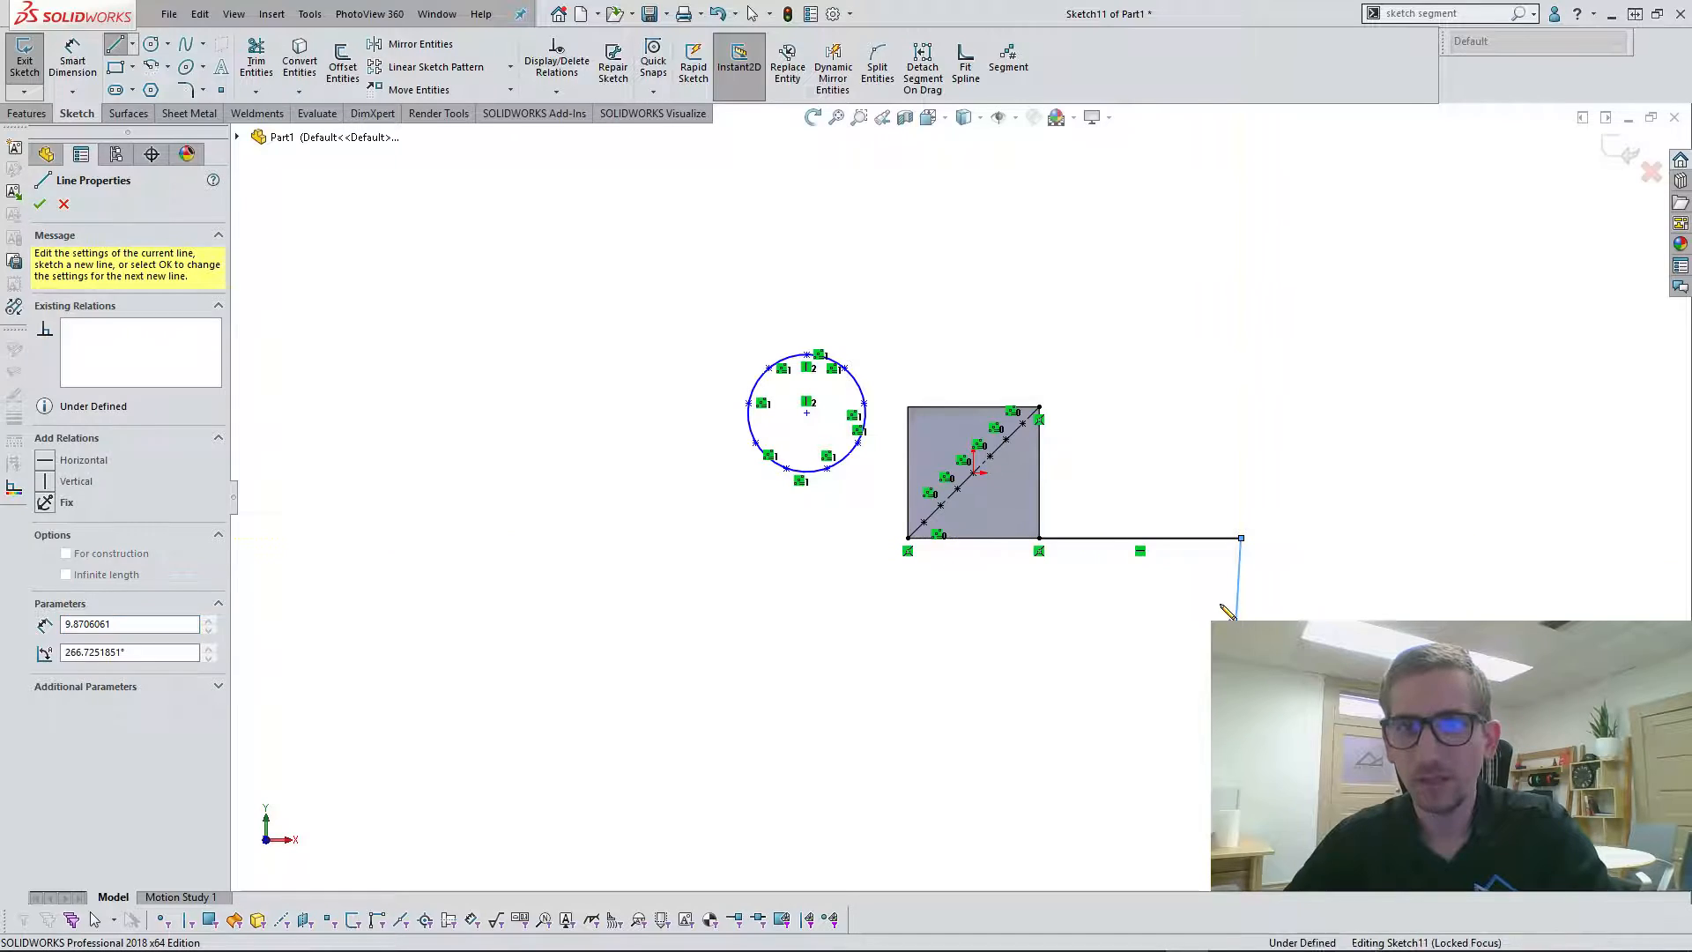
{"action": "key", "text": "Escape"}
{"action": "scroll", "coordinate": [1278, 619], "scroll_direction": "down", "scroll_amount": 1}
{"action": "scroll", "coordinate": [1181, 441], "scroll_direction": "down", "scroll_amount": 3}
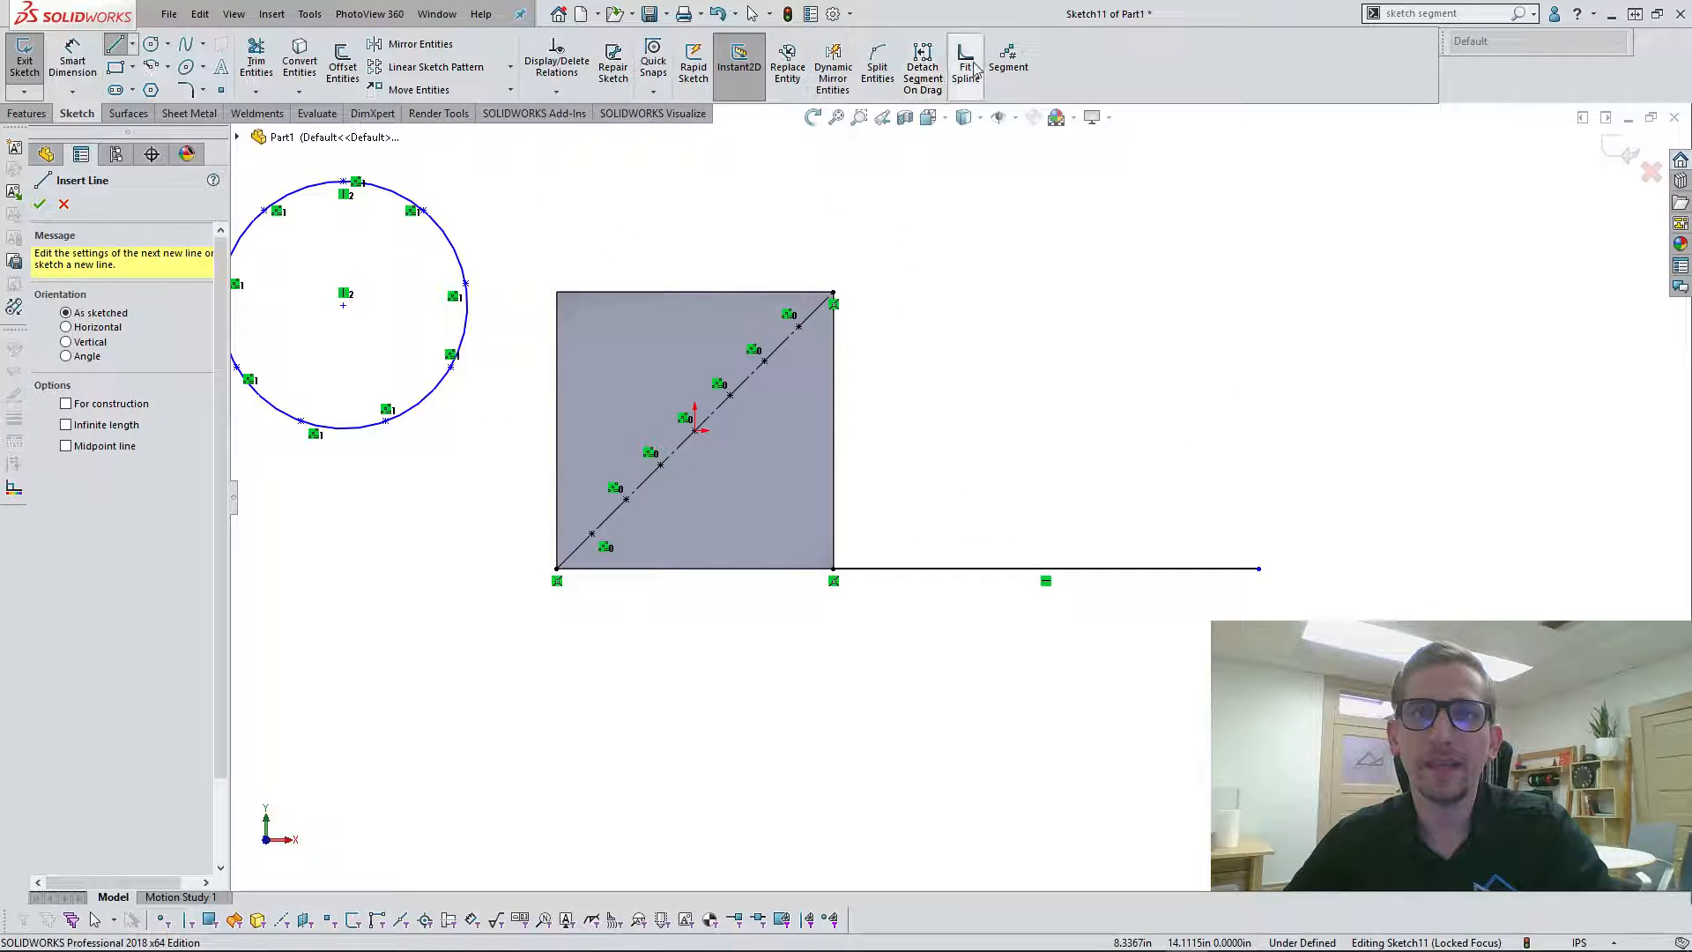
{"action": "key", "text": "Escape"}
Step: Divide the horizontal line into six equal sketch segments with the Segment tool
{"action": "left_click", "coordinate": [1008, 60]}
{"action": "left_click", "coordinate": [918, 570]}
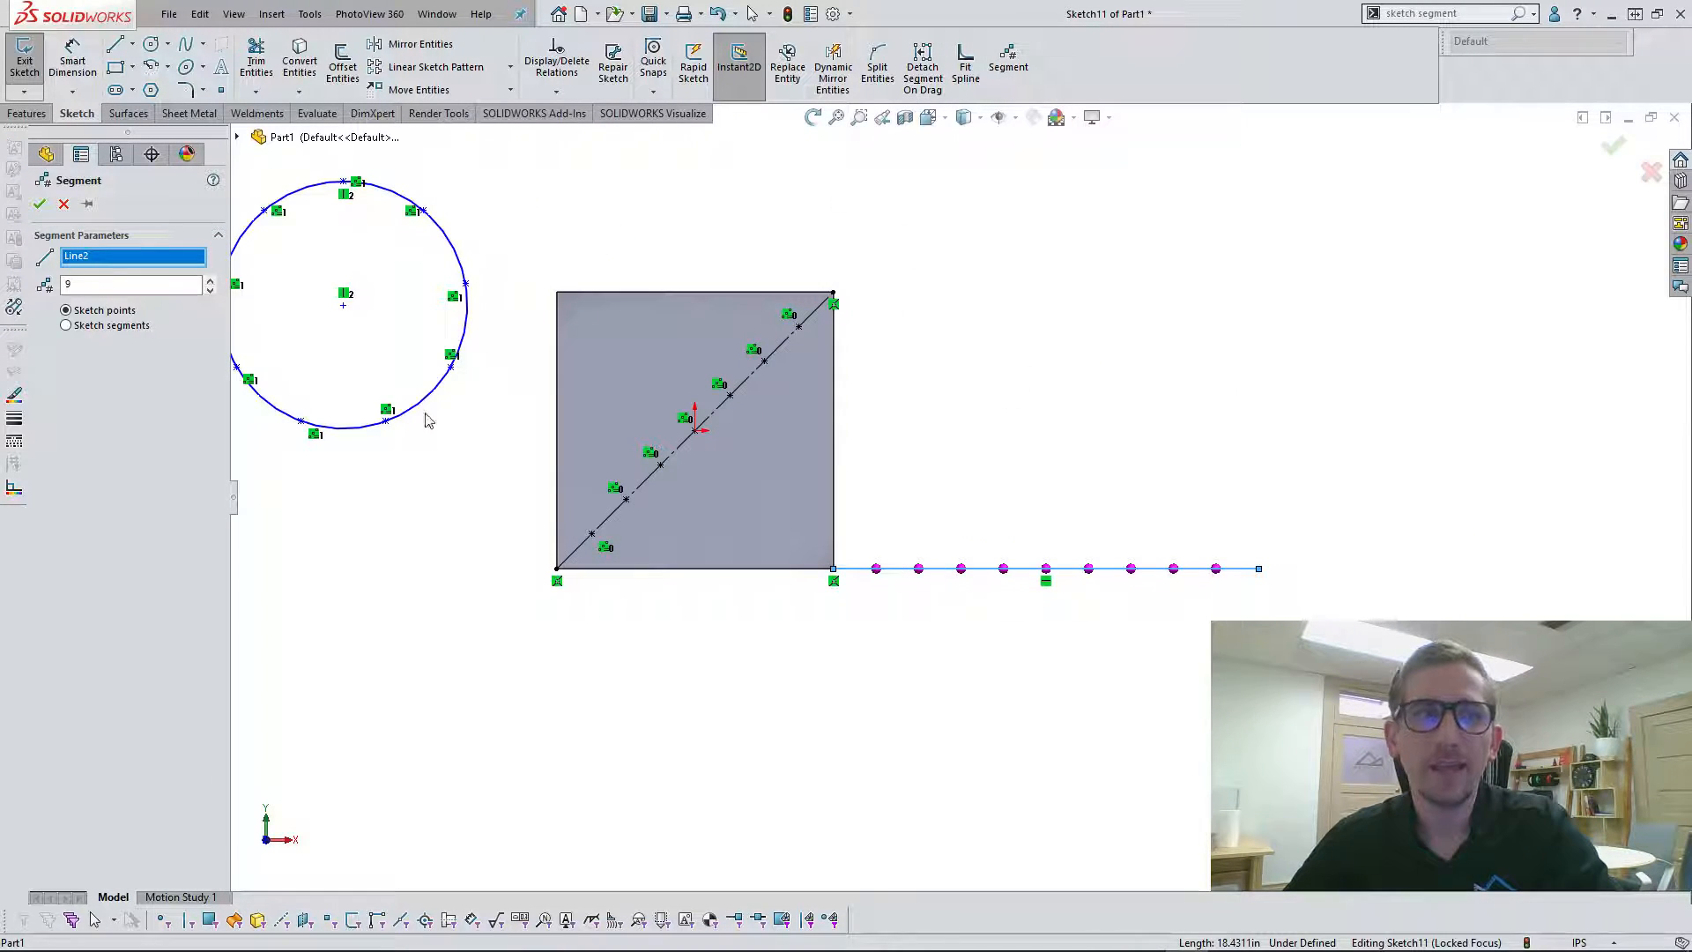
{"action": "left_click", "coordinate": [107, 327]}
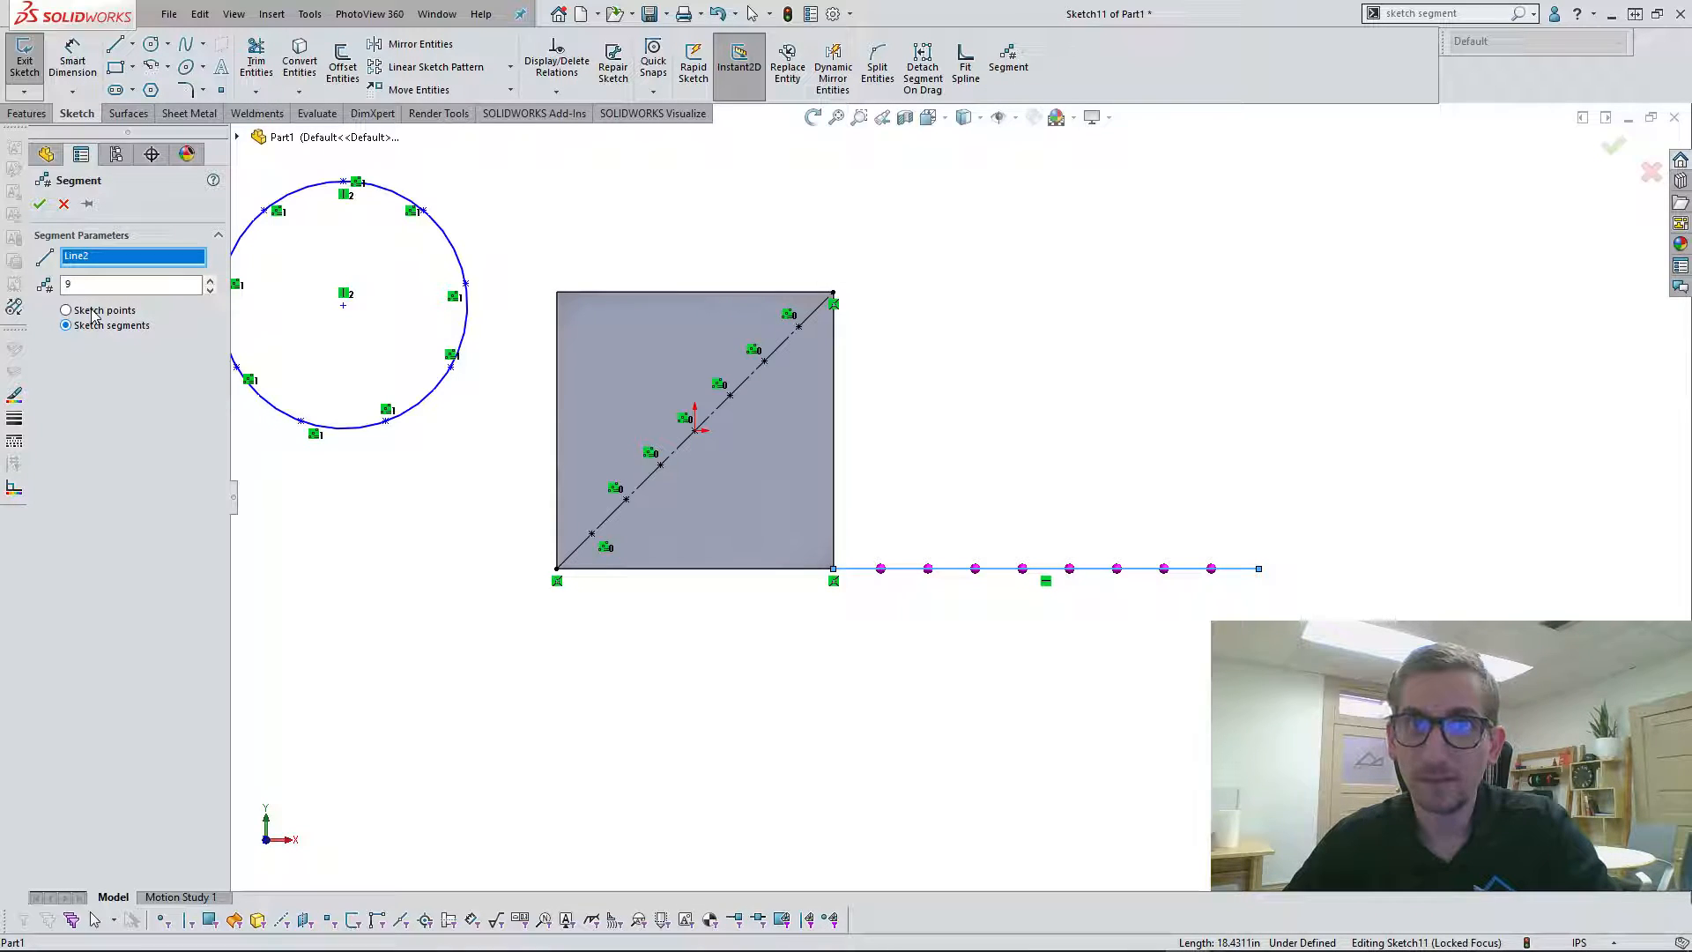
{"action": "scroll", "coordinate": [1123, 628], "scroll_direction": "down", "scroll_amount": 3}
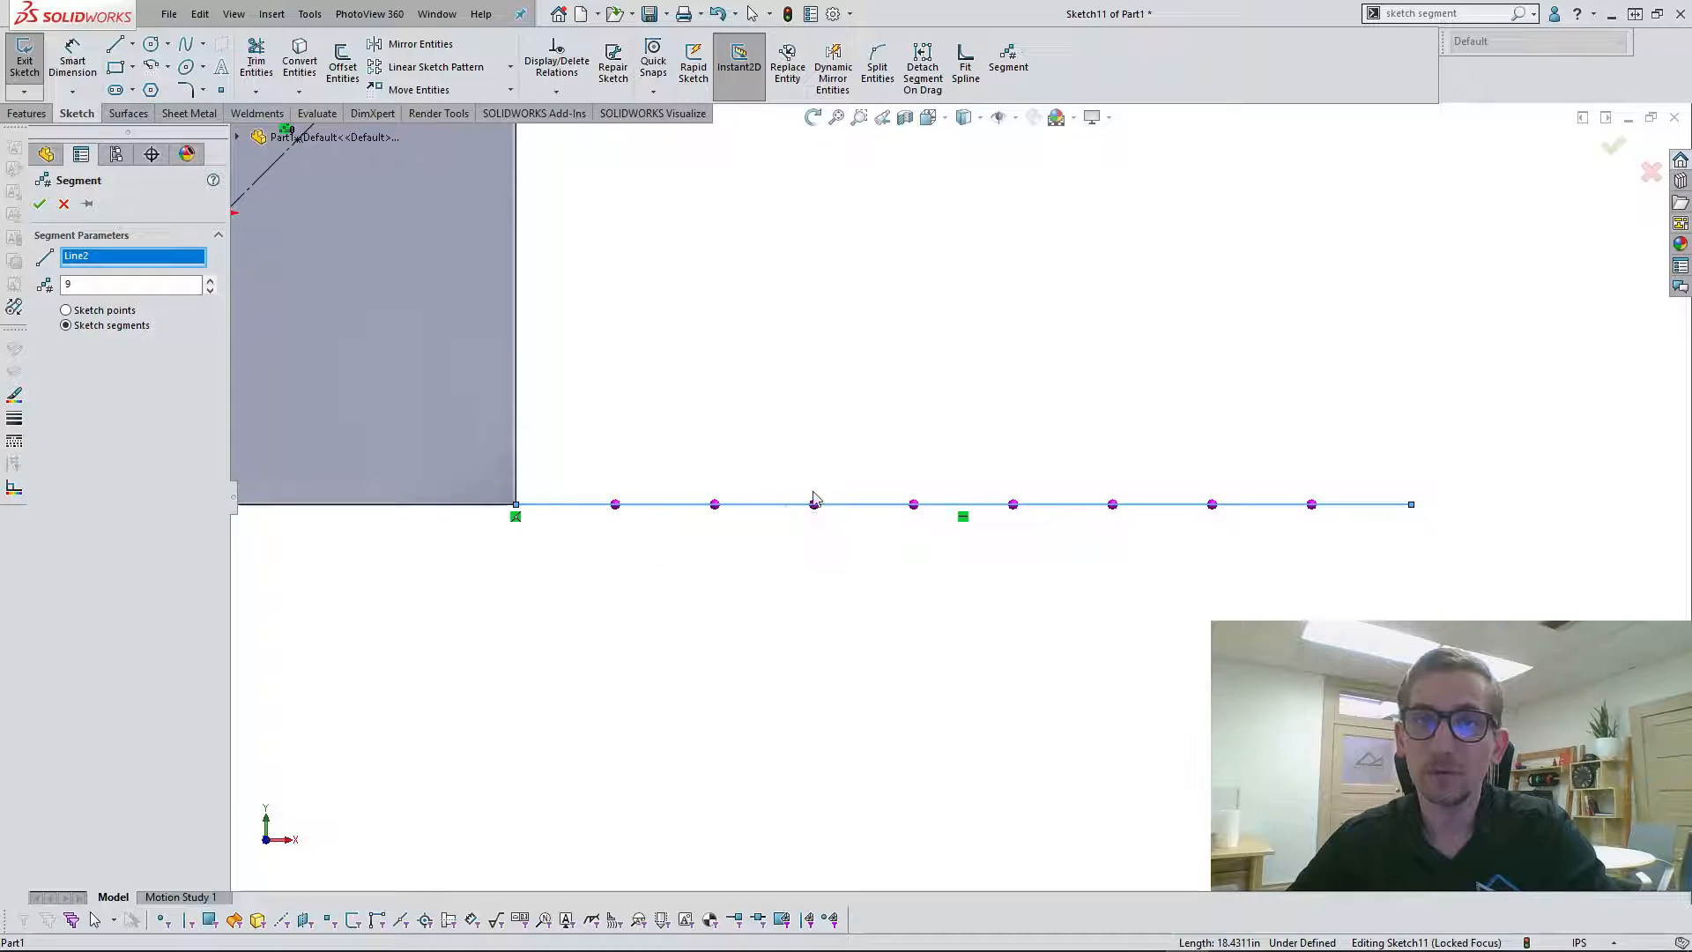
{"action": "left_click", "coordinate": [210, 291]}
{"action": "left_click", "coordinate": [210, 291]}
{"action": "left_click", "coordinate": [210, 290]}
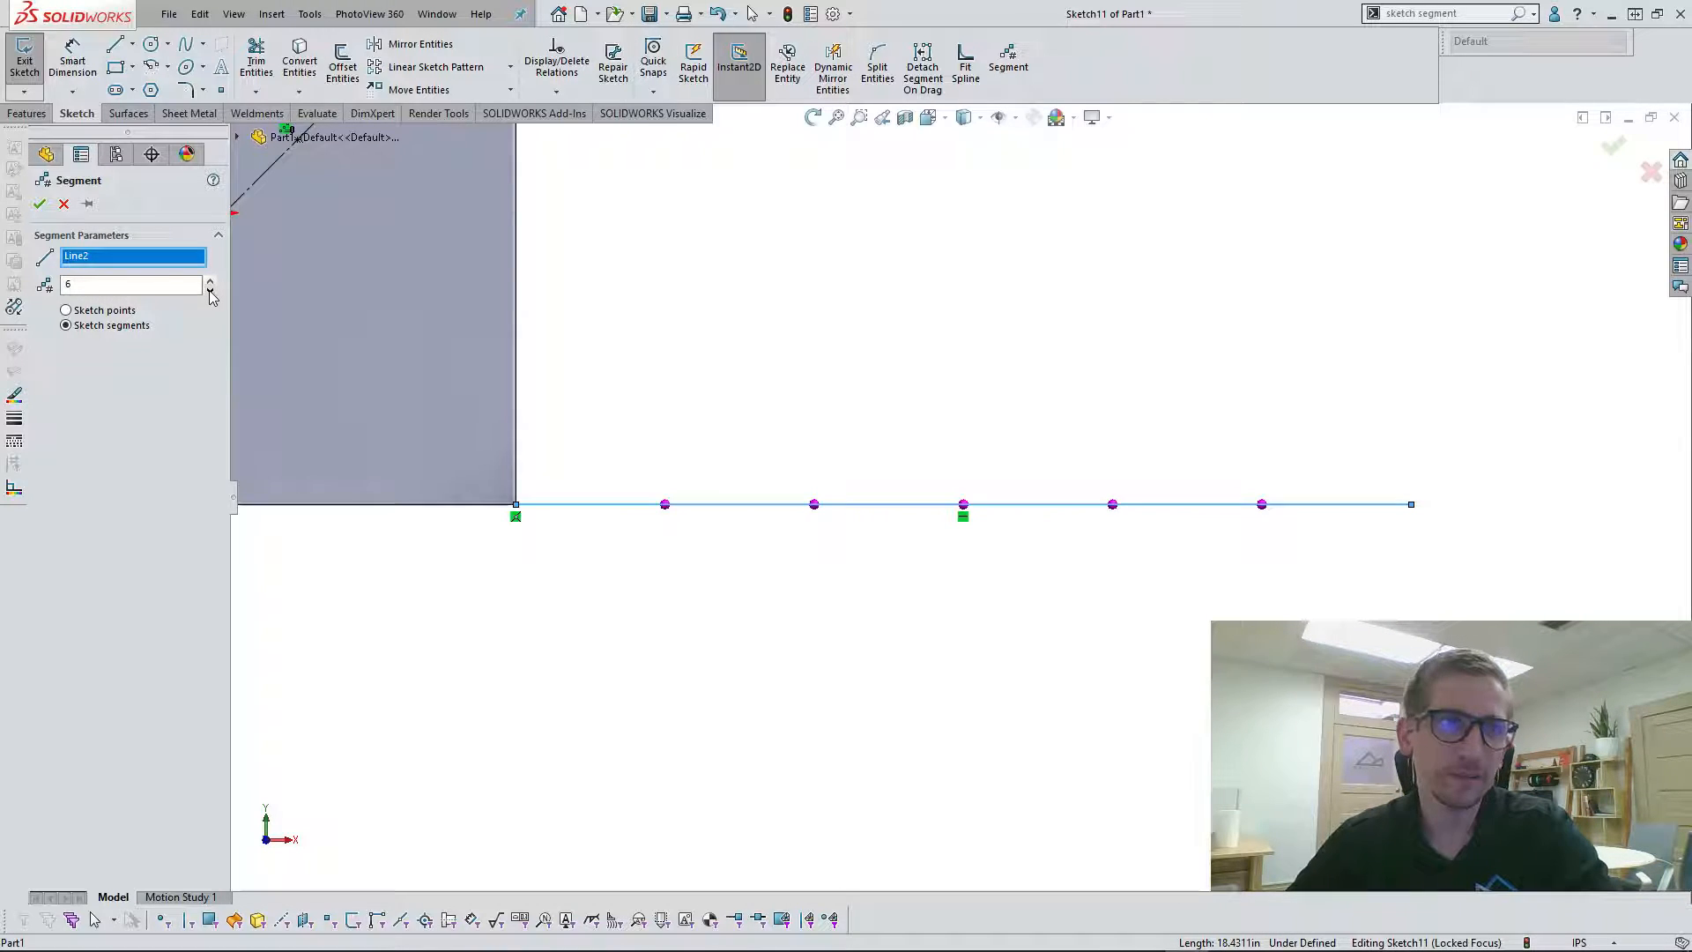
{"action": "left_click", "coordinate": [40, 204]}
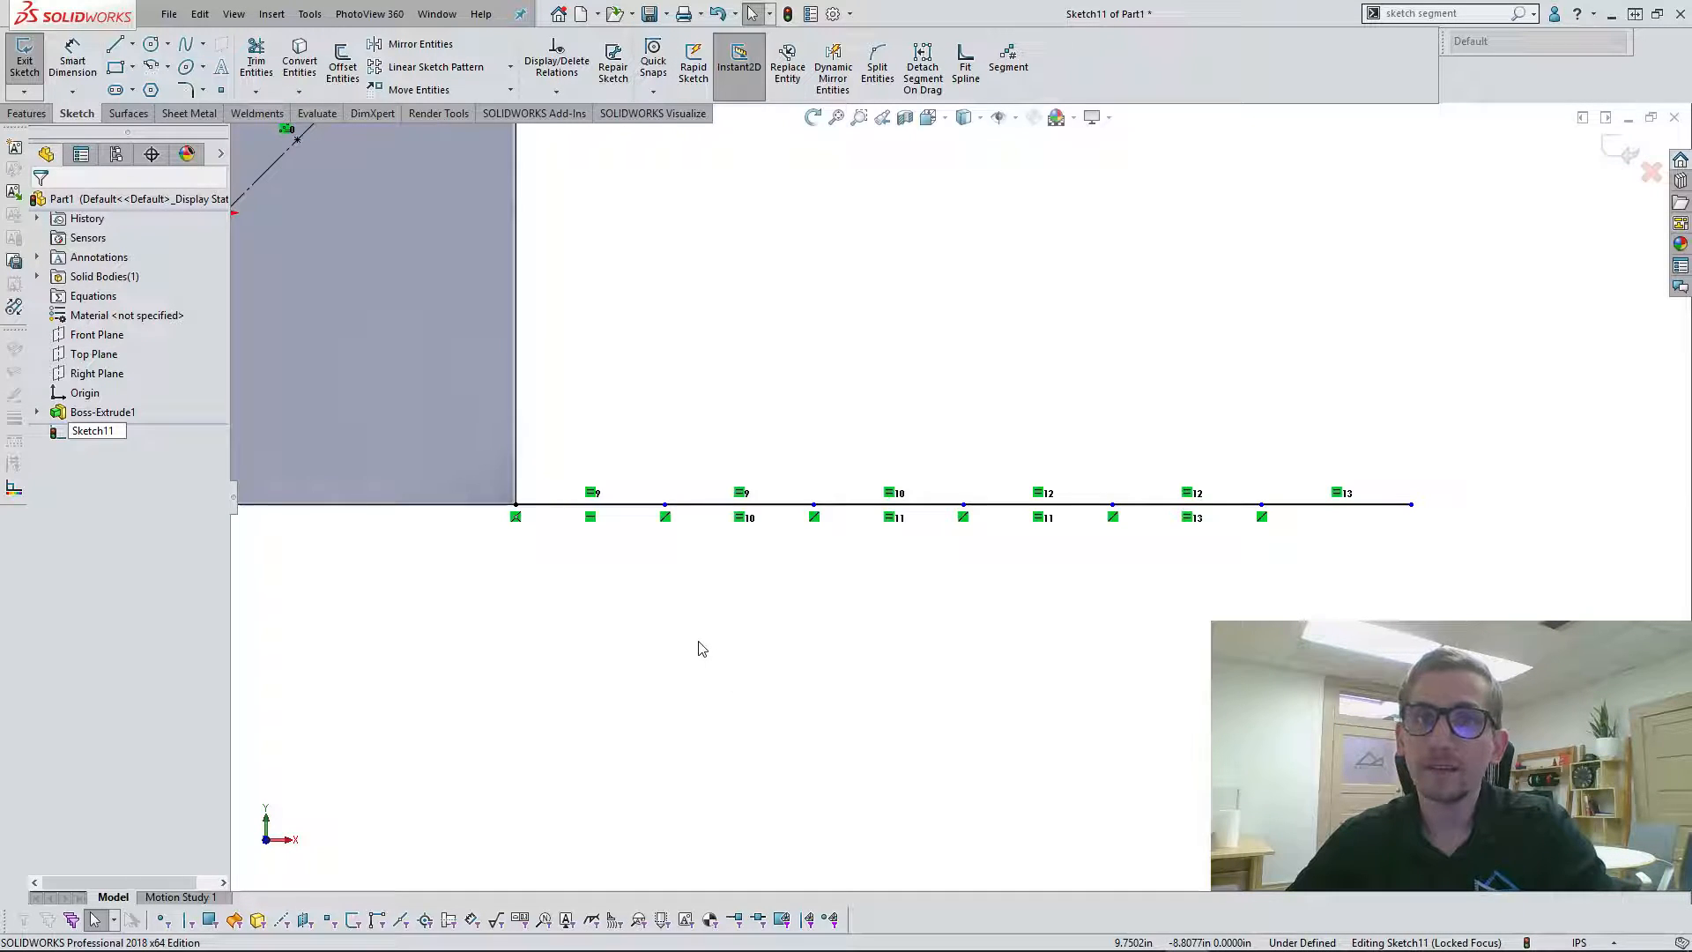
Step: Examine the relations applied to the first two segments of the divided line
{"action": "left_click", "coordinate": [677, 509]}
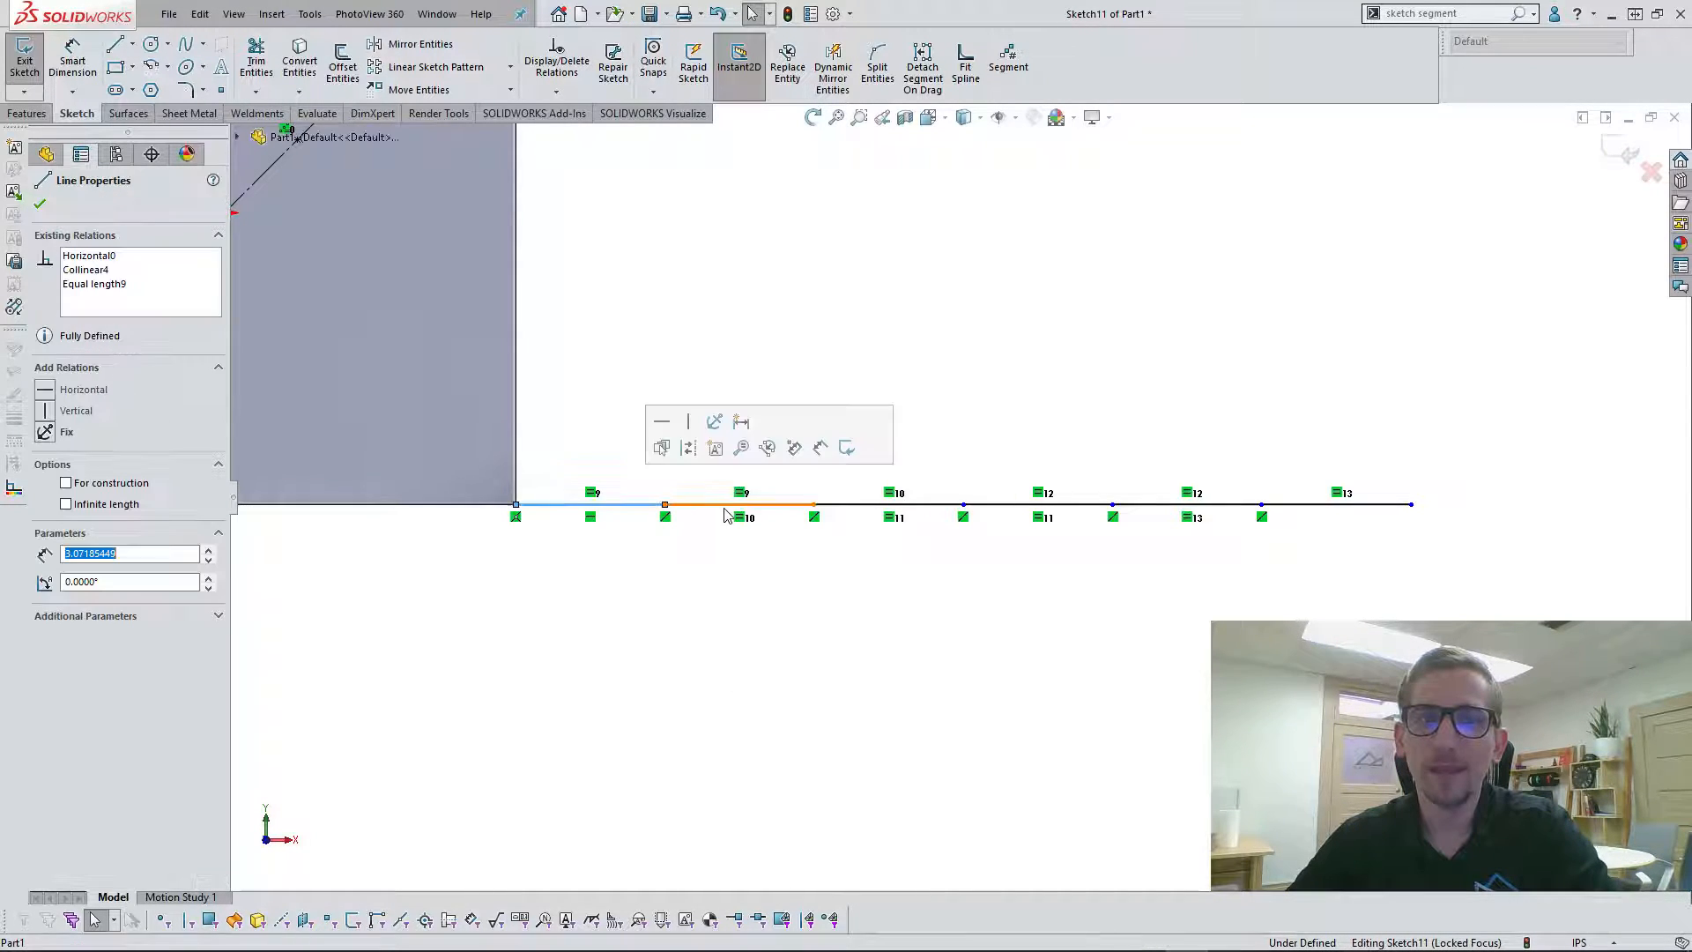
{"action": "left_click", "coordinate": [725, 513]}
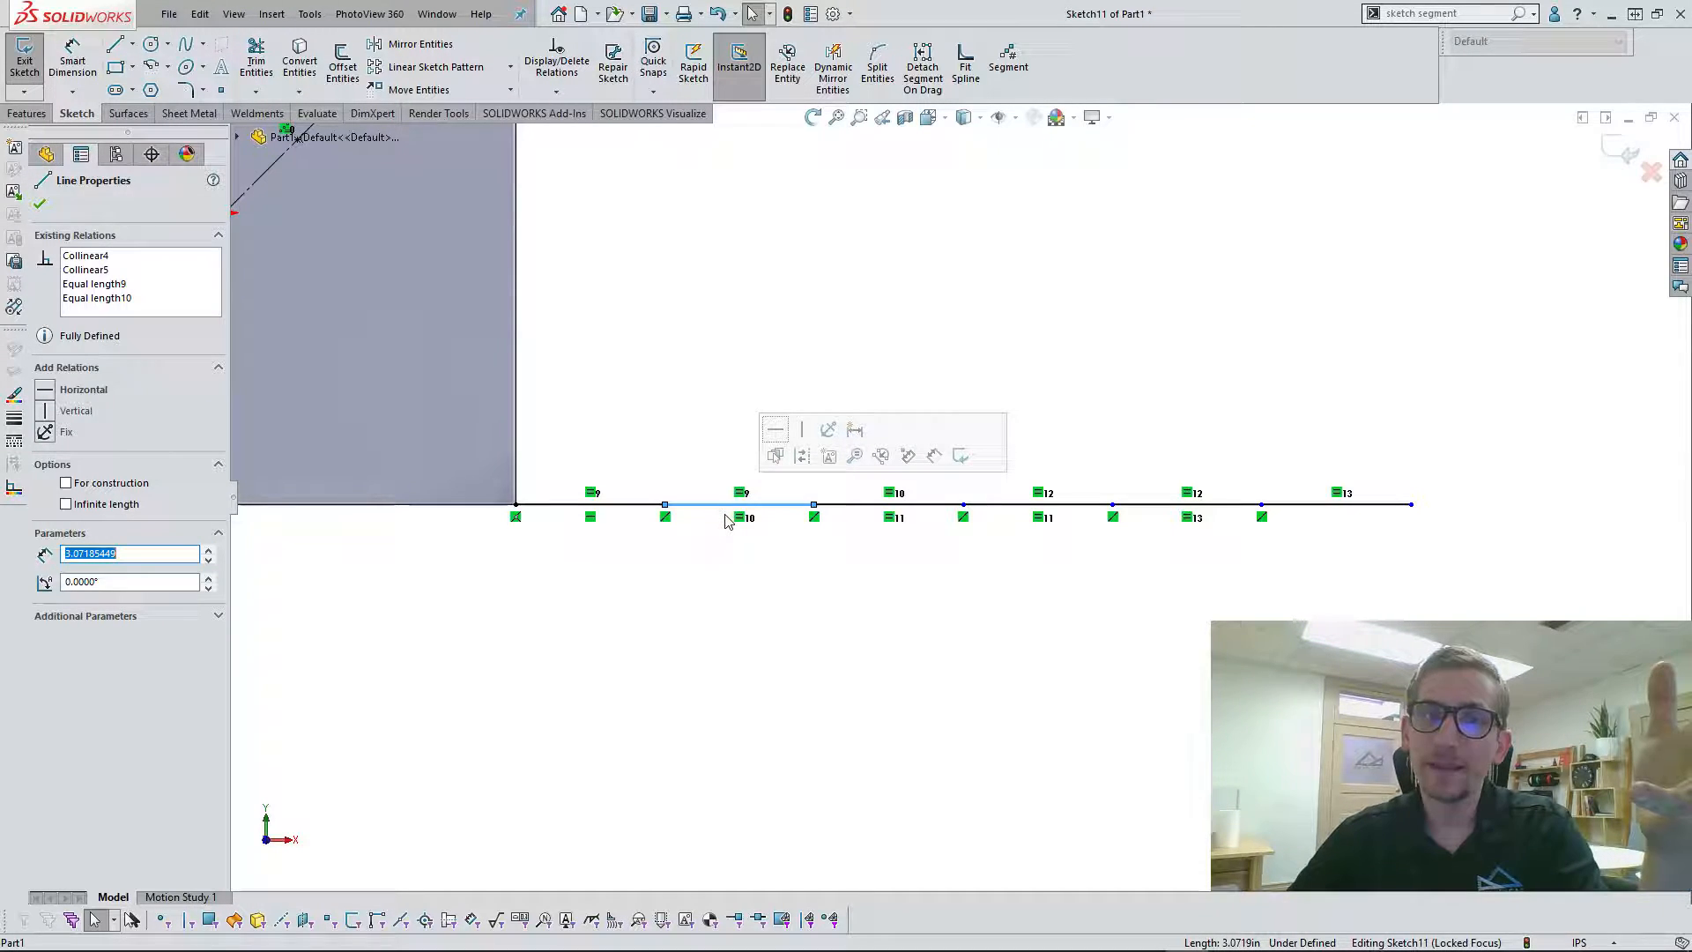
{"action": "scroll", "coordinate": [728, 405], "scroll_direction": "up", "scroll_amount": 3}
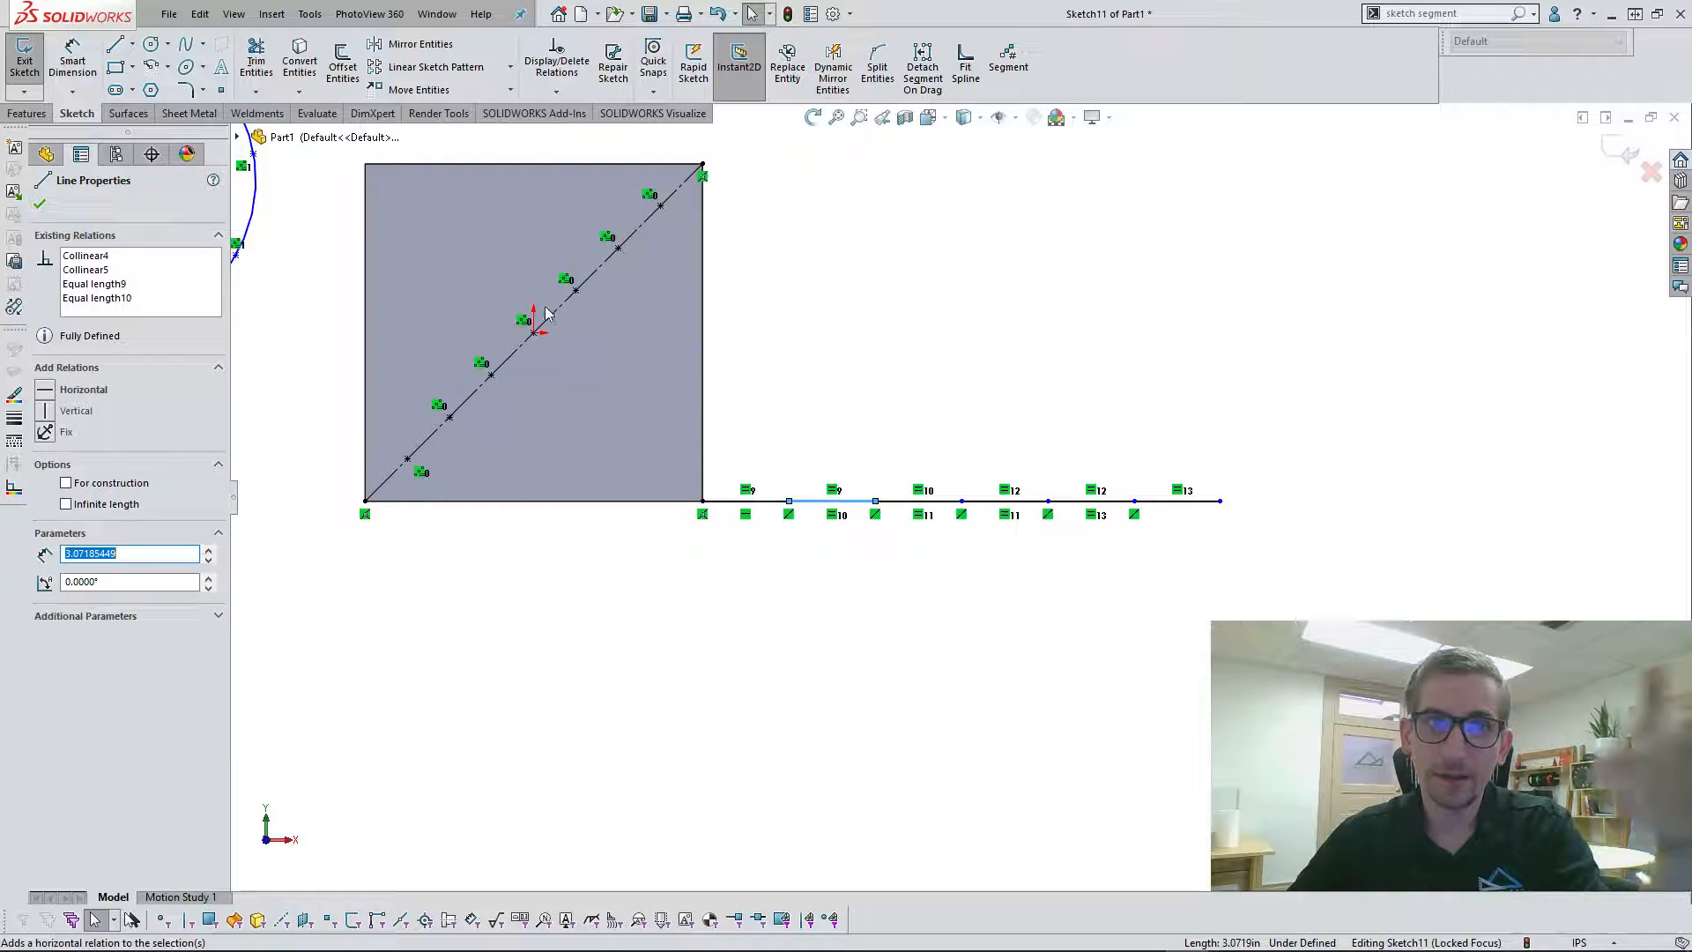
{"action": "scroll", "coordinate": [1087, 449], "scroll_direction": "down", "scroll_amount": 2}
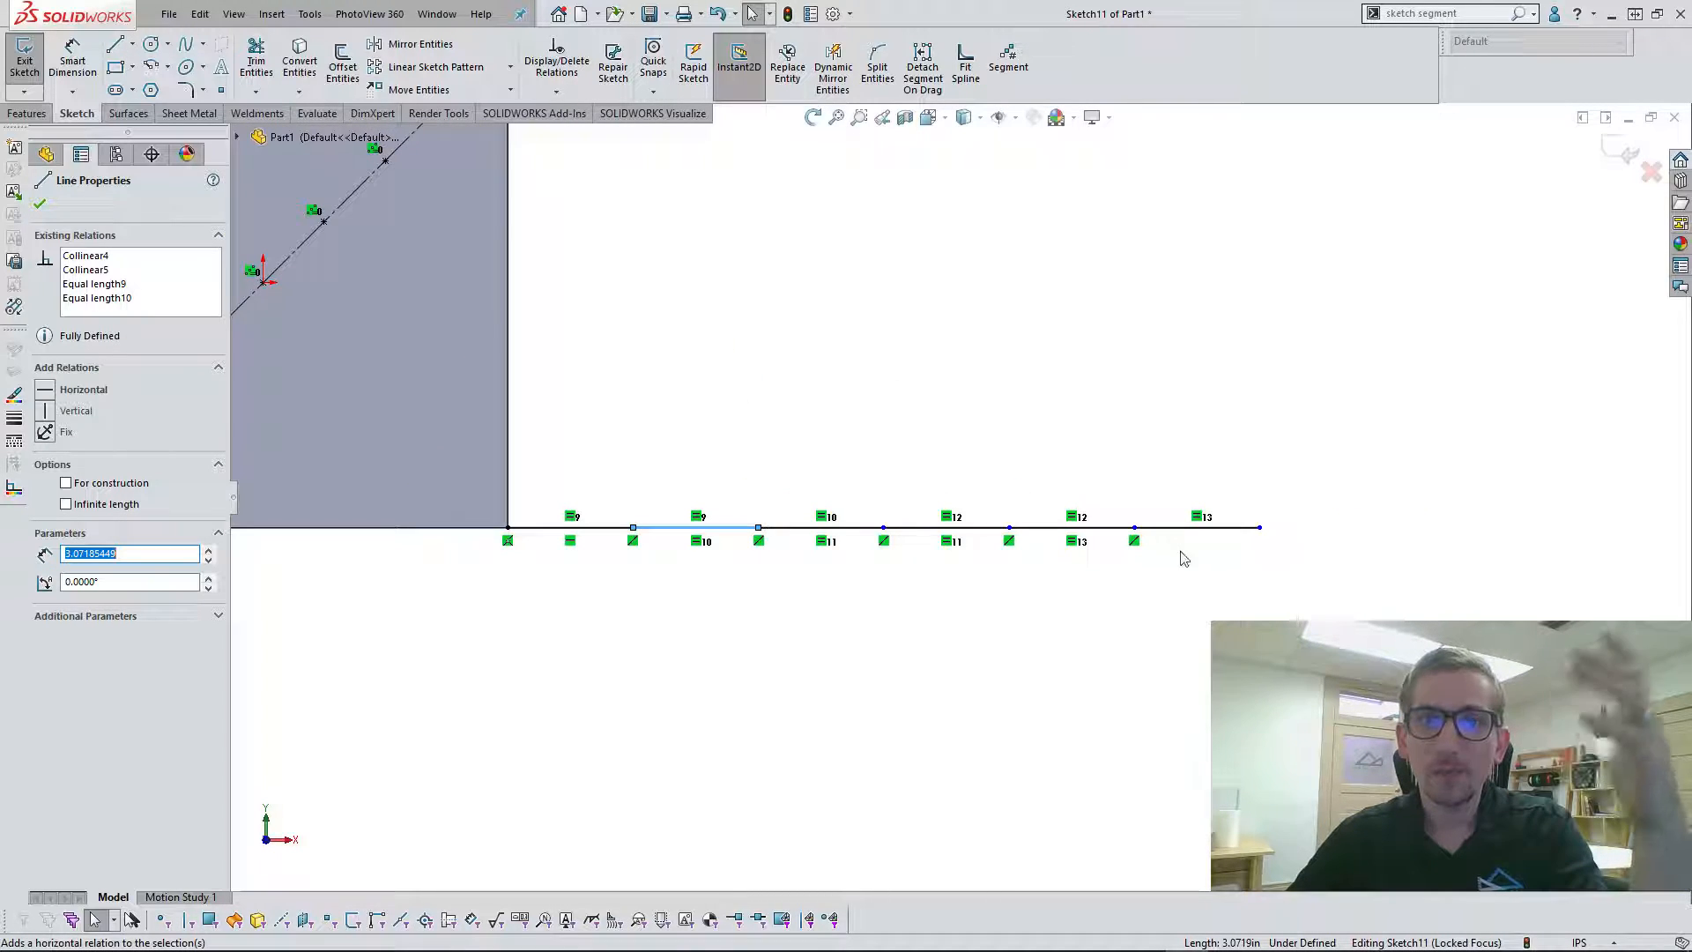
Step: Stretch the divided line by moving its free endpoint outward to about X 28.67 in
{"action": "left_click", "coordinate": [1148, 683]}
{"action": "left_click_drag", "start_coordinate": [1260, 528], "coordinate": [1433, 527]}
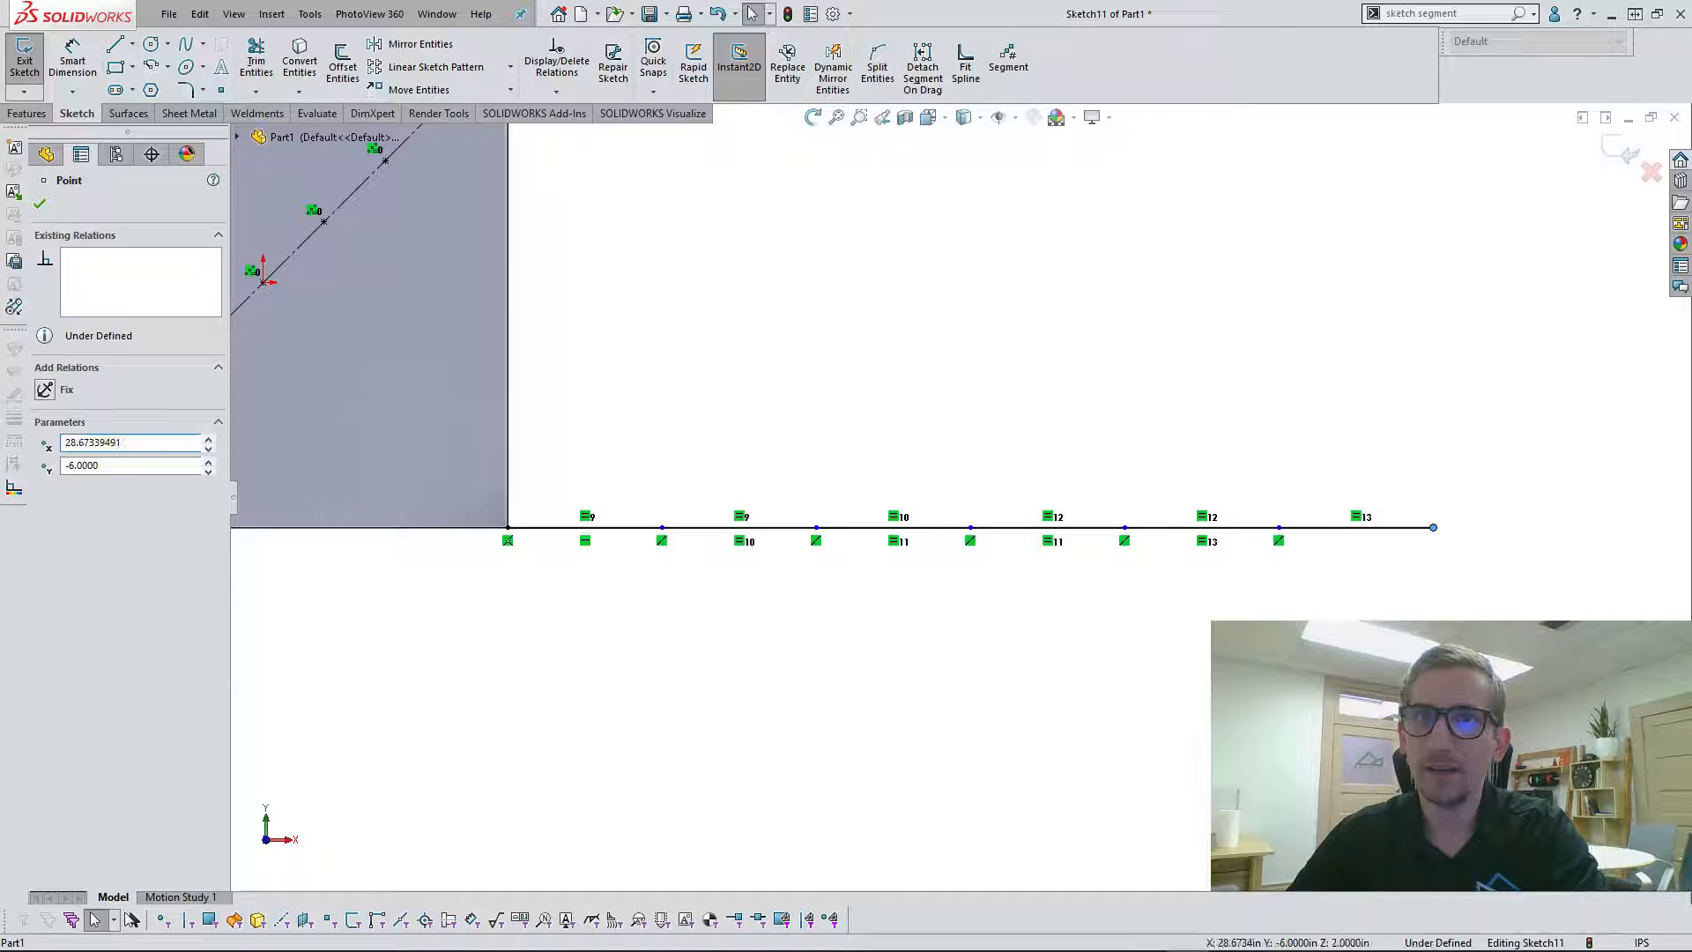
{"action": "left_click", "coordinate": [1181, 572]}
{"action": "scroll", "coordinate": [1172, 569], "scroll_direction": "up", "scroll_amount": 1}
{"action": "scroll", "coordinate": [1164, 567], "scroll_direction": "down", "scroll_amount": 2}
{"action": "scroll", "coordinate": [943, 564], "scroll_direction": "up", "scroll_amount": 1}
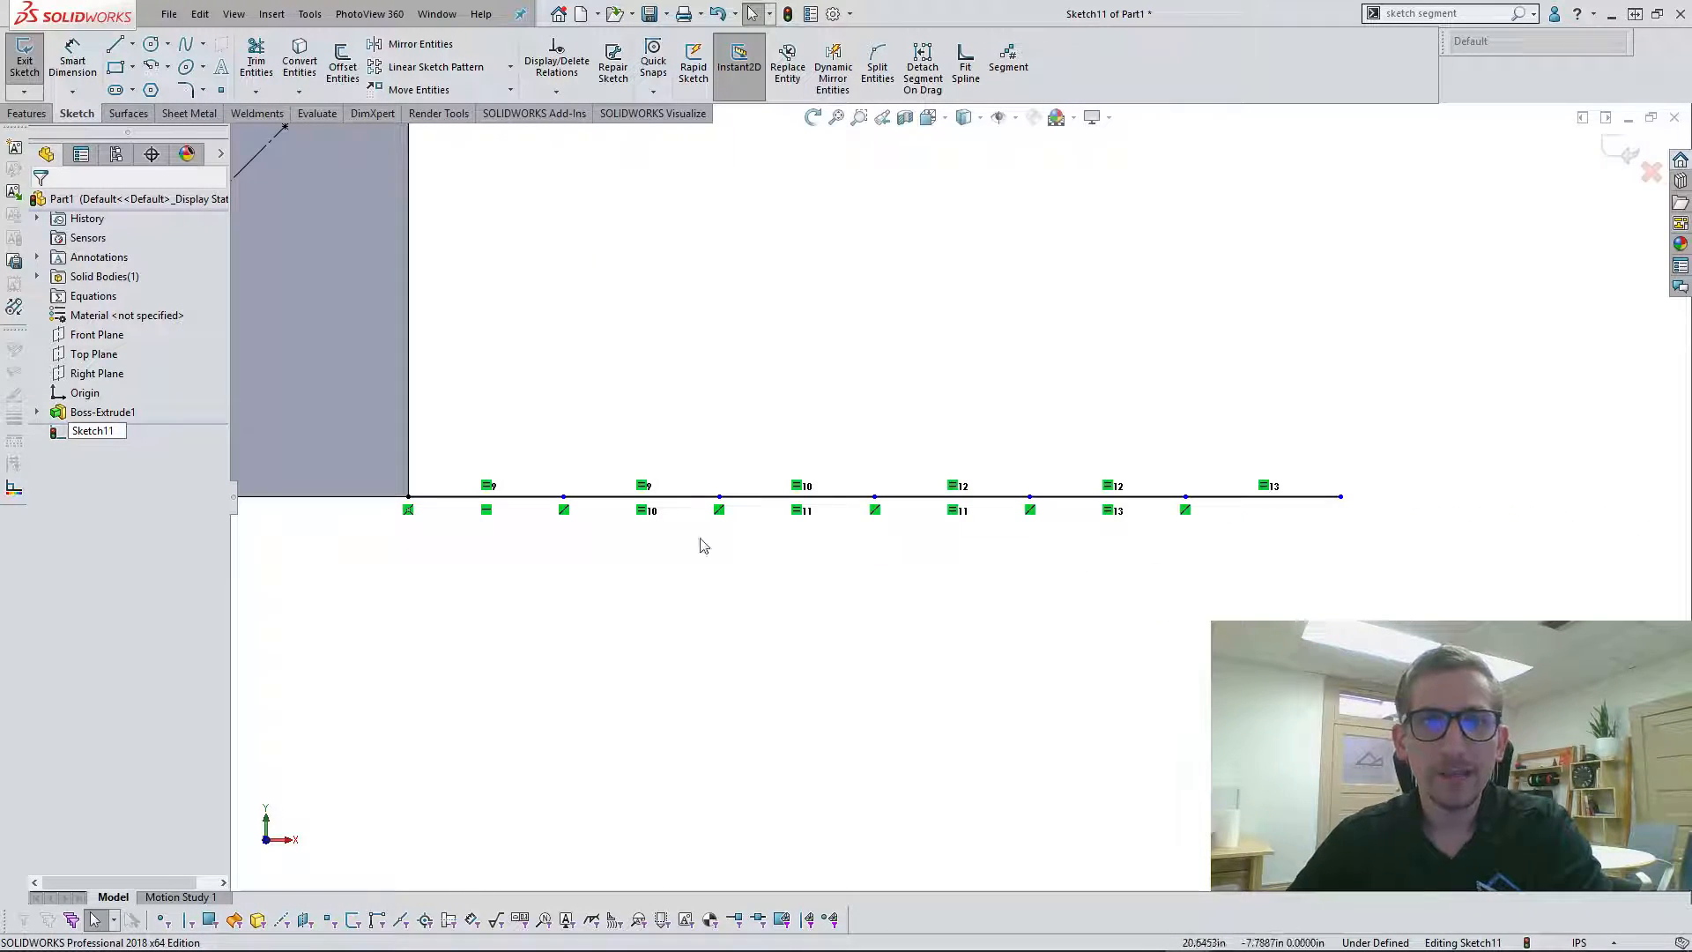
{"action": "scroll", "coordinate": [529, 511], "scroll_direction": "down", "scroll_amount": 3}
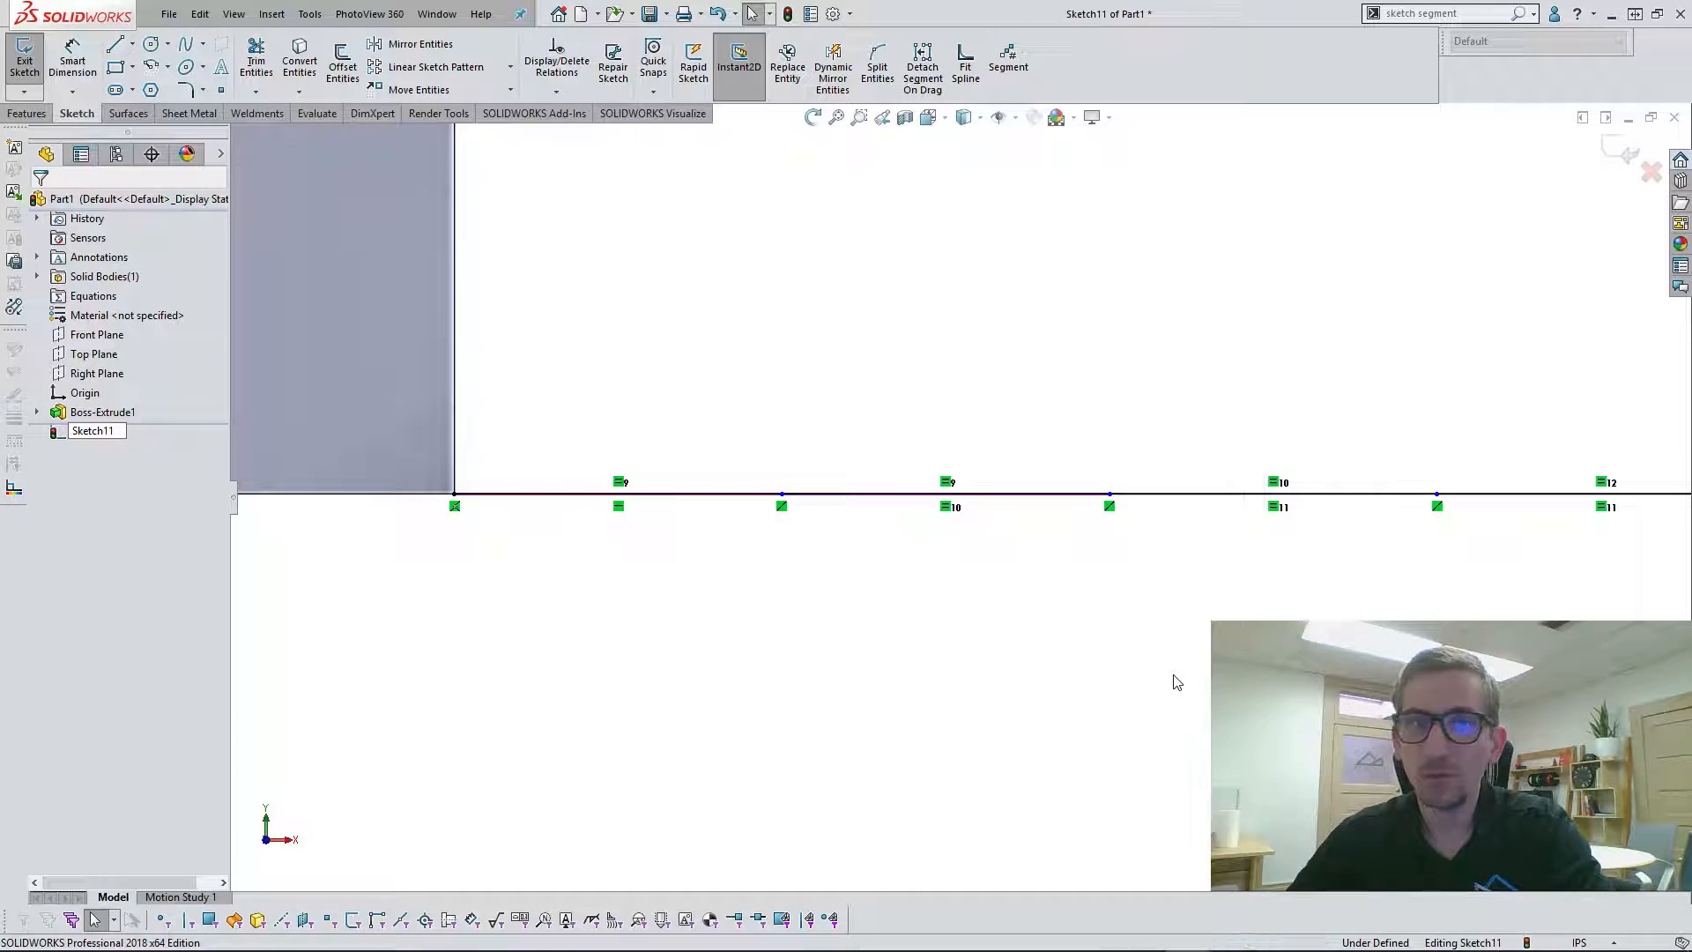
Step: Inspect the first three segments of the divided line one by one and check their relations
{"action": "key", "text": "z"}
{"action": "key", "text": "z"}
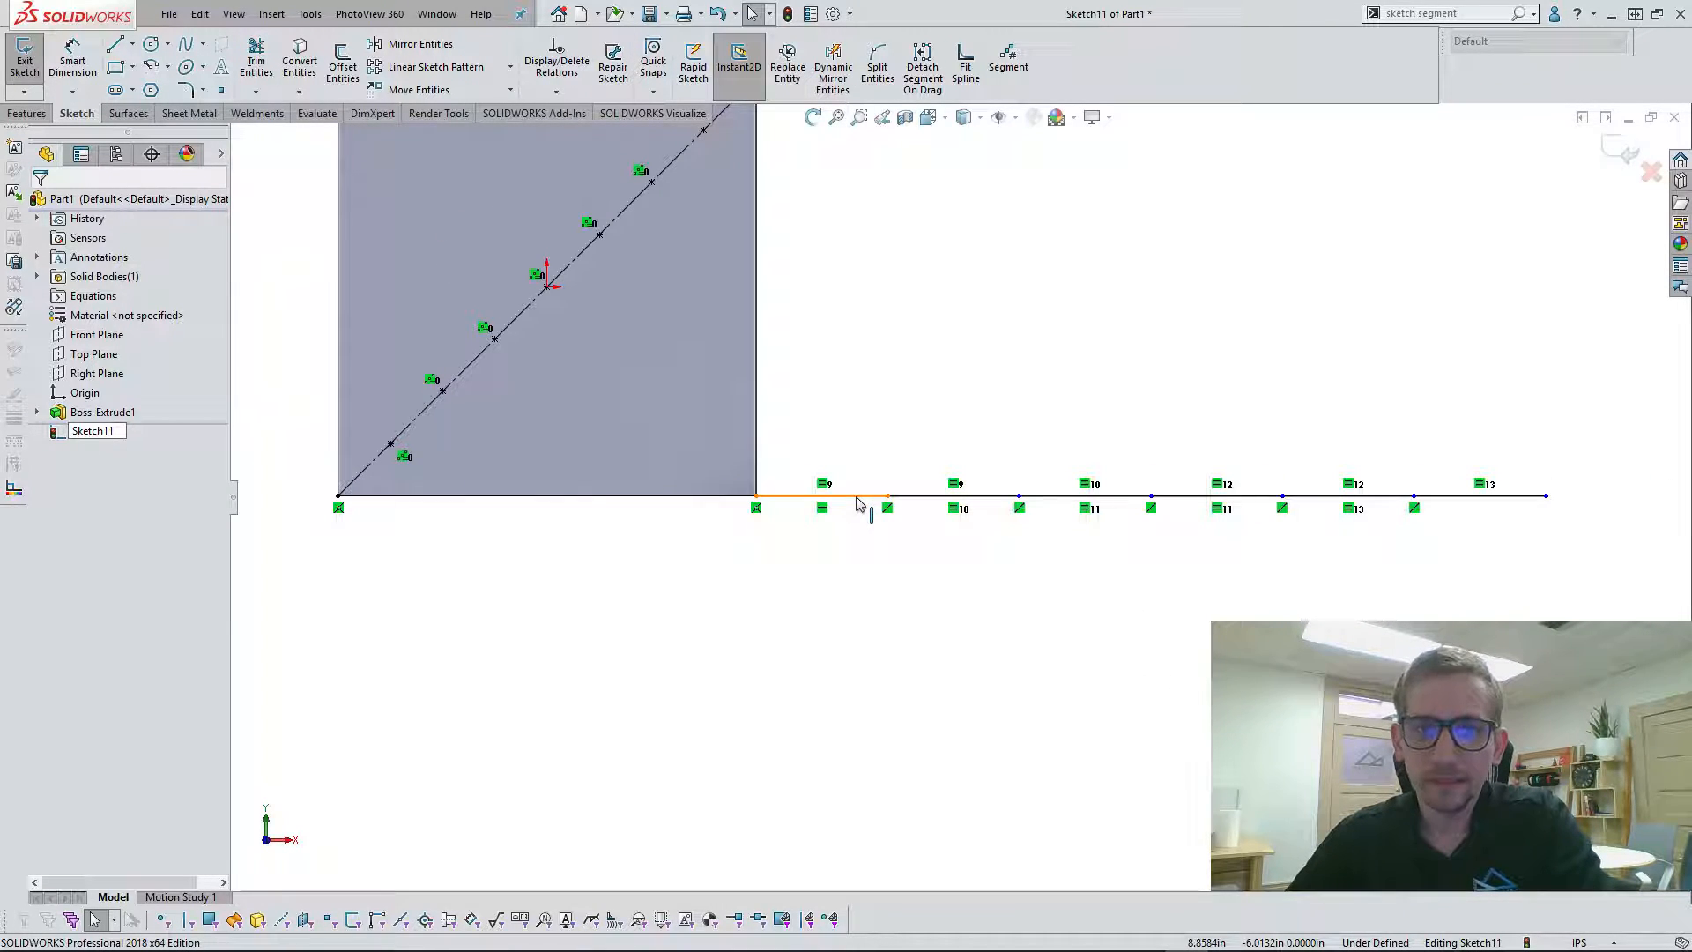
{"action": "left_click", "coordinate": [858, 497]}
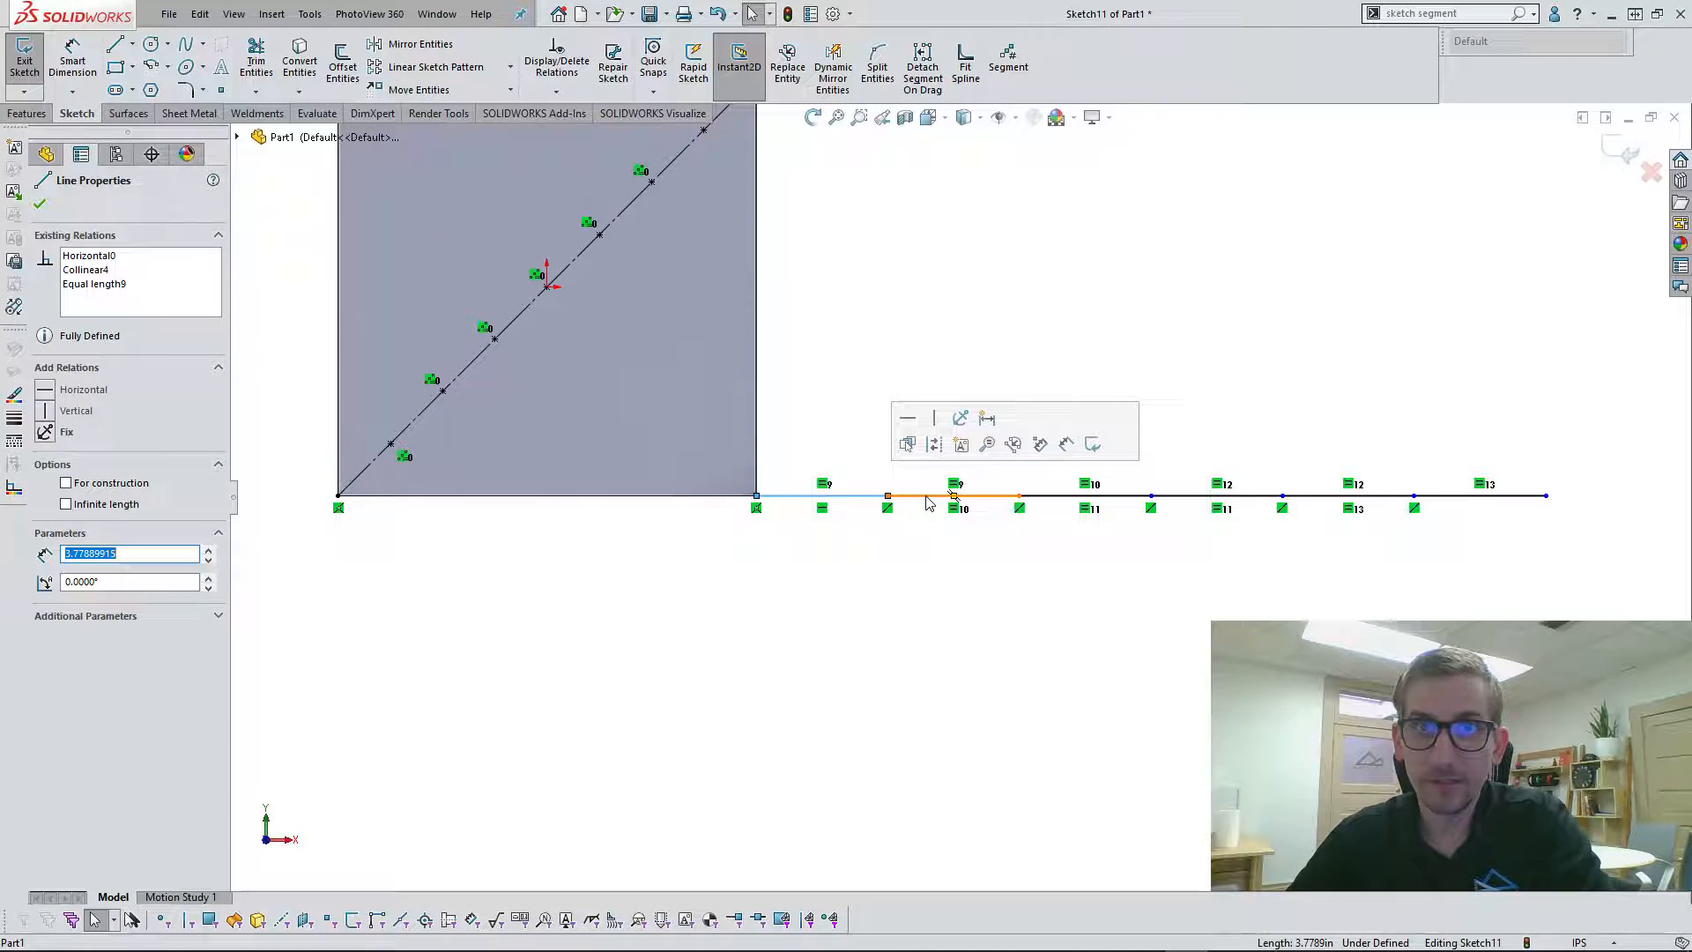
{"action": "left_click", "coordinate": [980, 520]}
{"action": "left_click", "coordinate": [992, 496]}
{"action": "left_click", "coordinate": [1056, 497]}
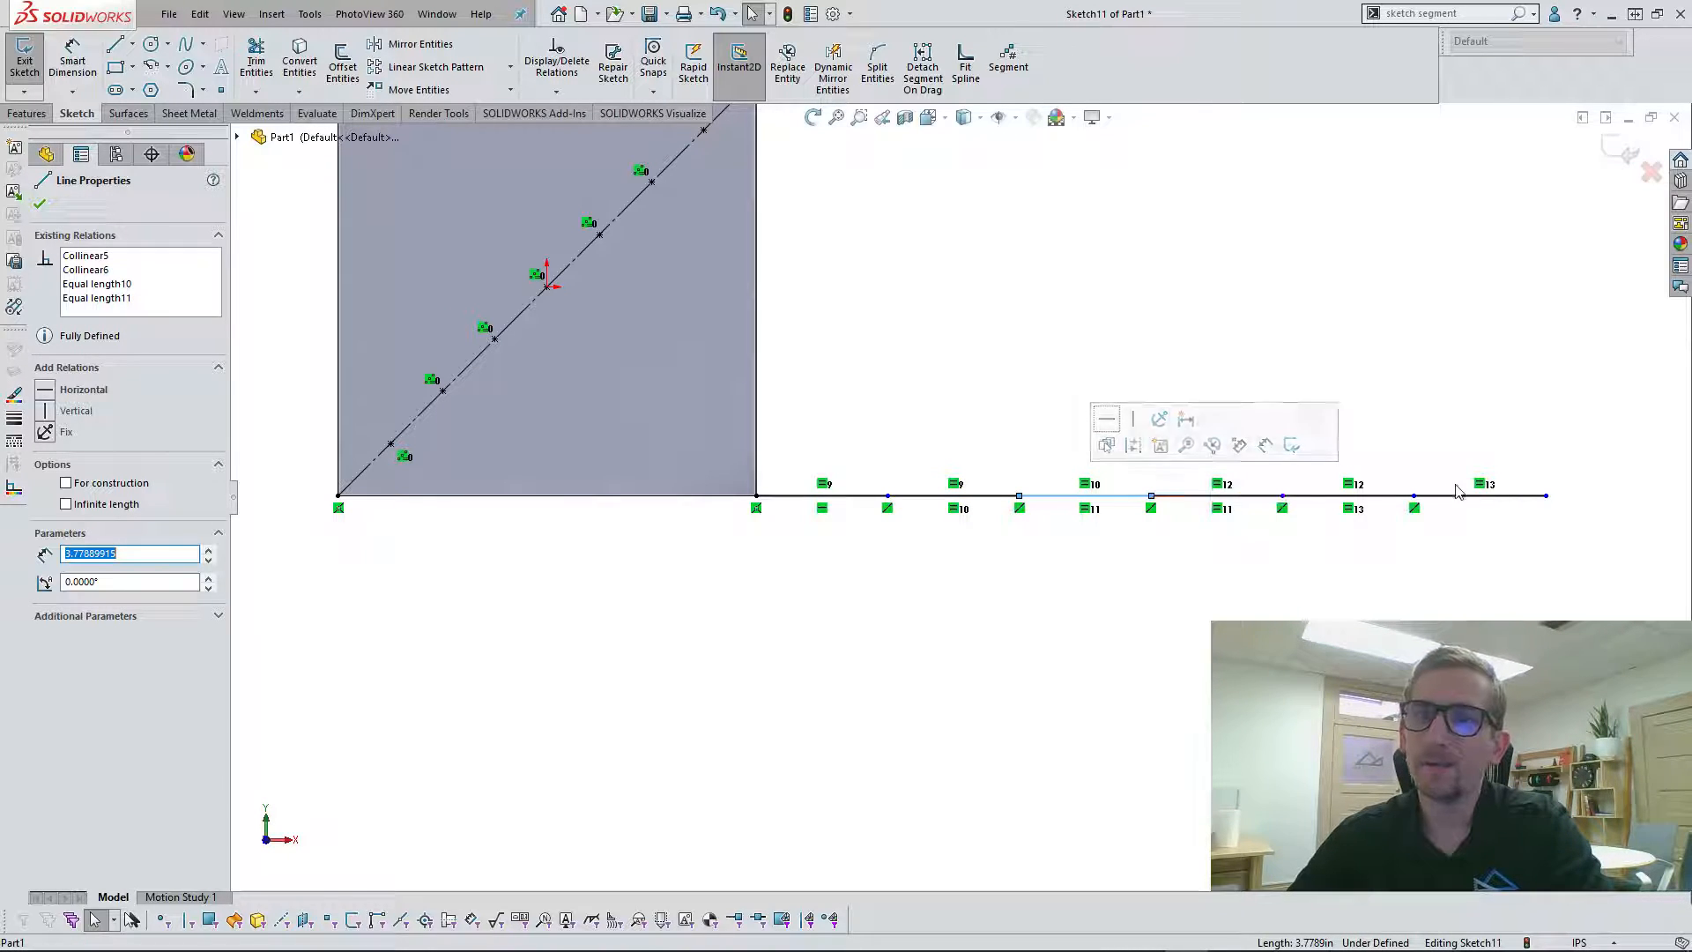
Step: Move the divided line's free endpoint farther out to about X 31.95 in
{"action": "left_click", "coordinate": [1522, 597]}
{"action": "scroll", "coordinate": [1459, 545], "scroll_direction": "up", "scroll_amount": 3}
{"action": "scroll", "coordinate": [1401, 467], "scroll_direction": "down", "scroll_amount": 3}
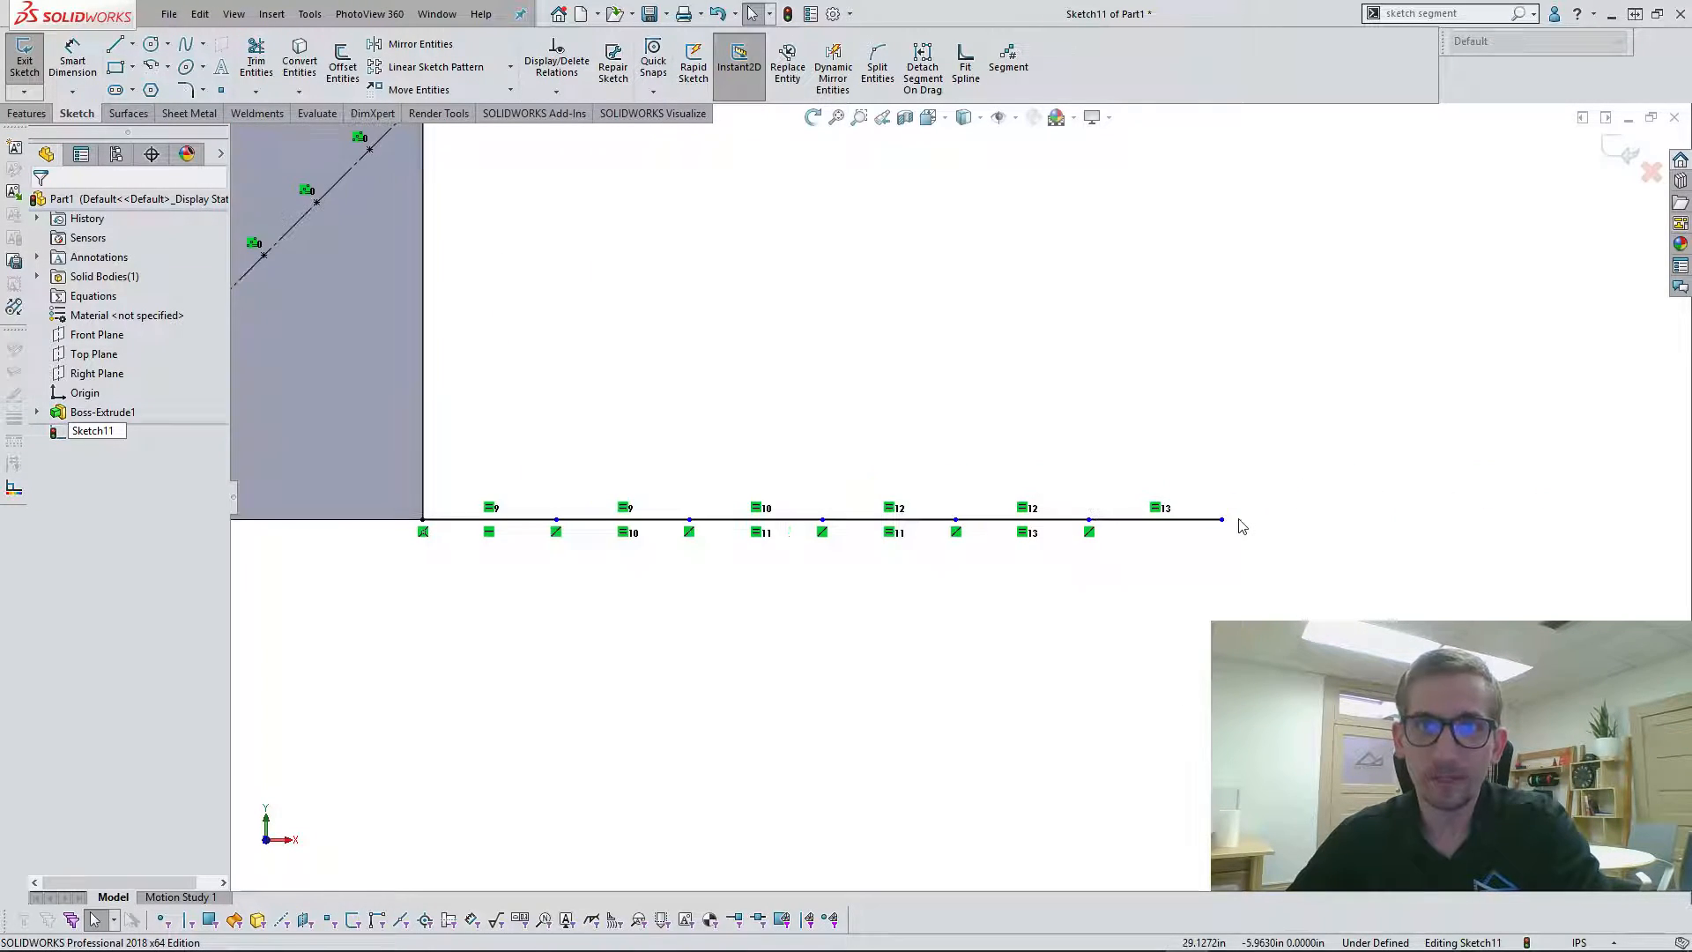
{"action": "left_click_drag", "start_coordinate": [1223, 520], "coordinate": [1338, 520]}
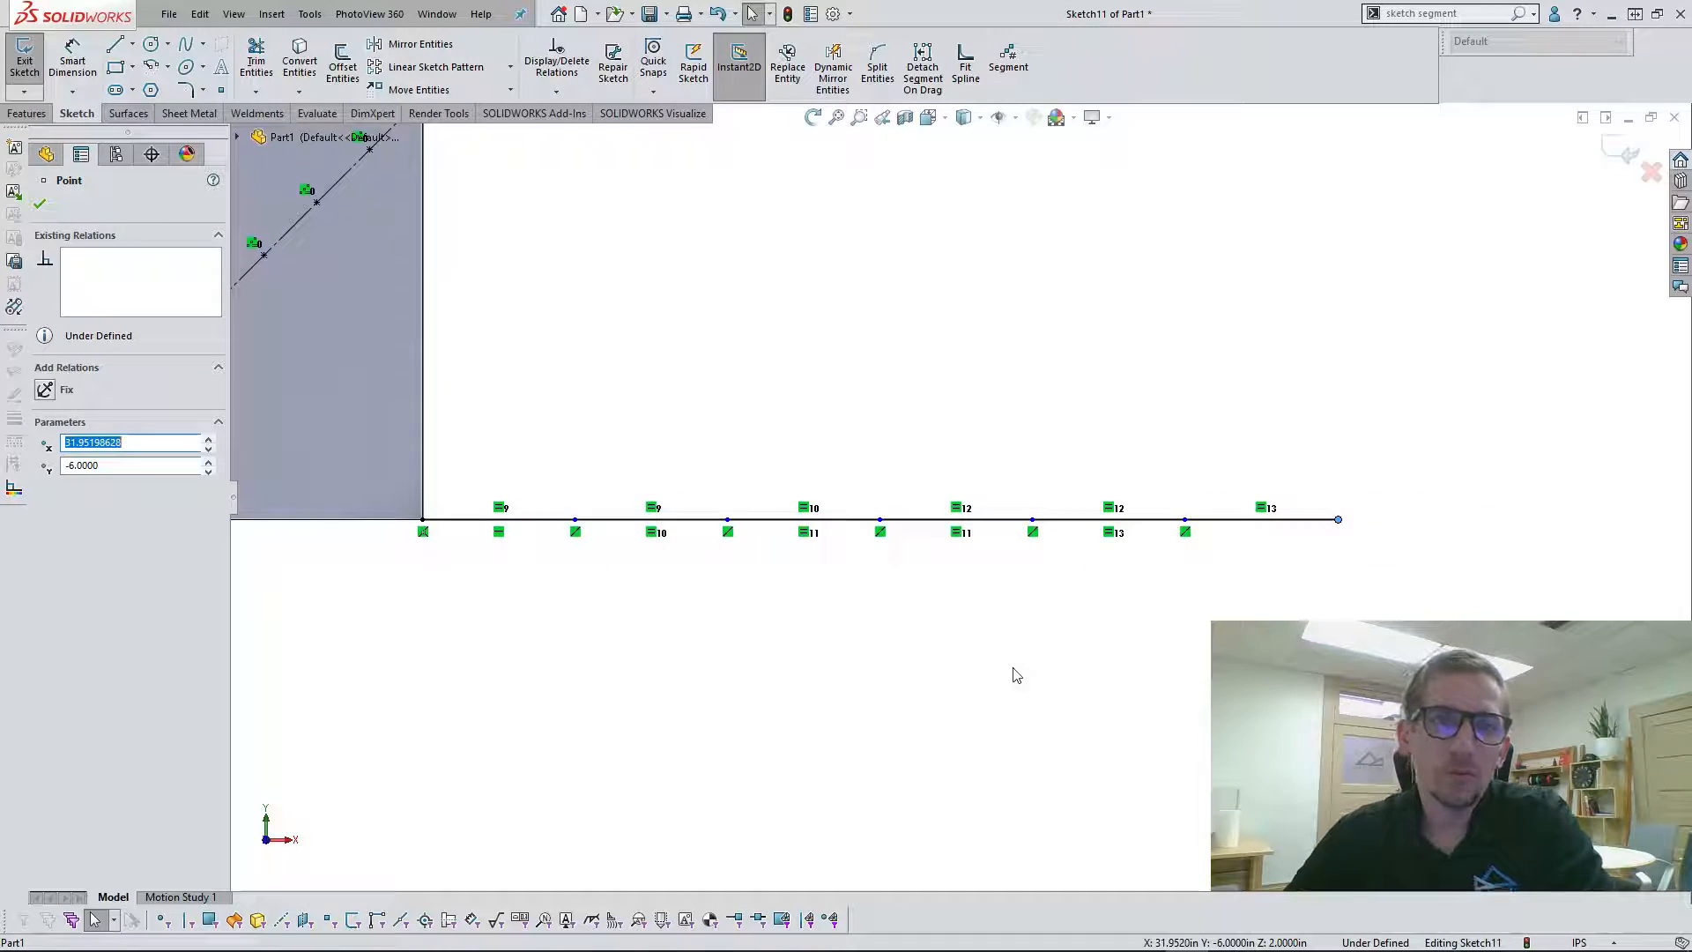
{"action": "left_click", "coordinate": [697, 521]}
{"action": "left_click", "coordinate": [1083, 522], "text": "ctrl"}
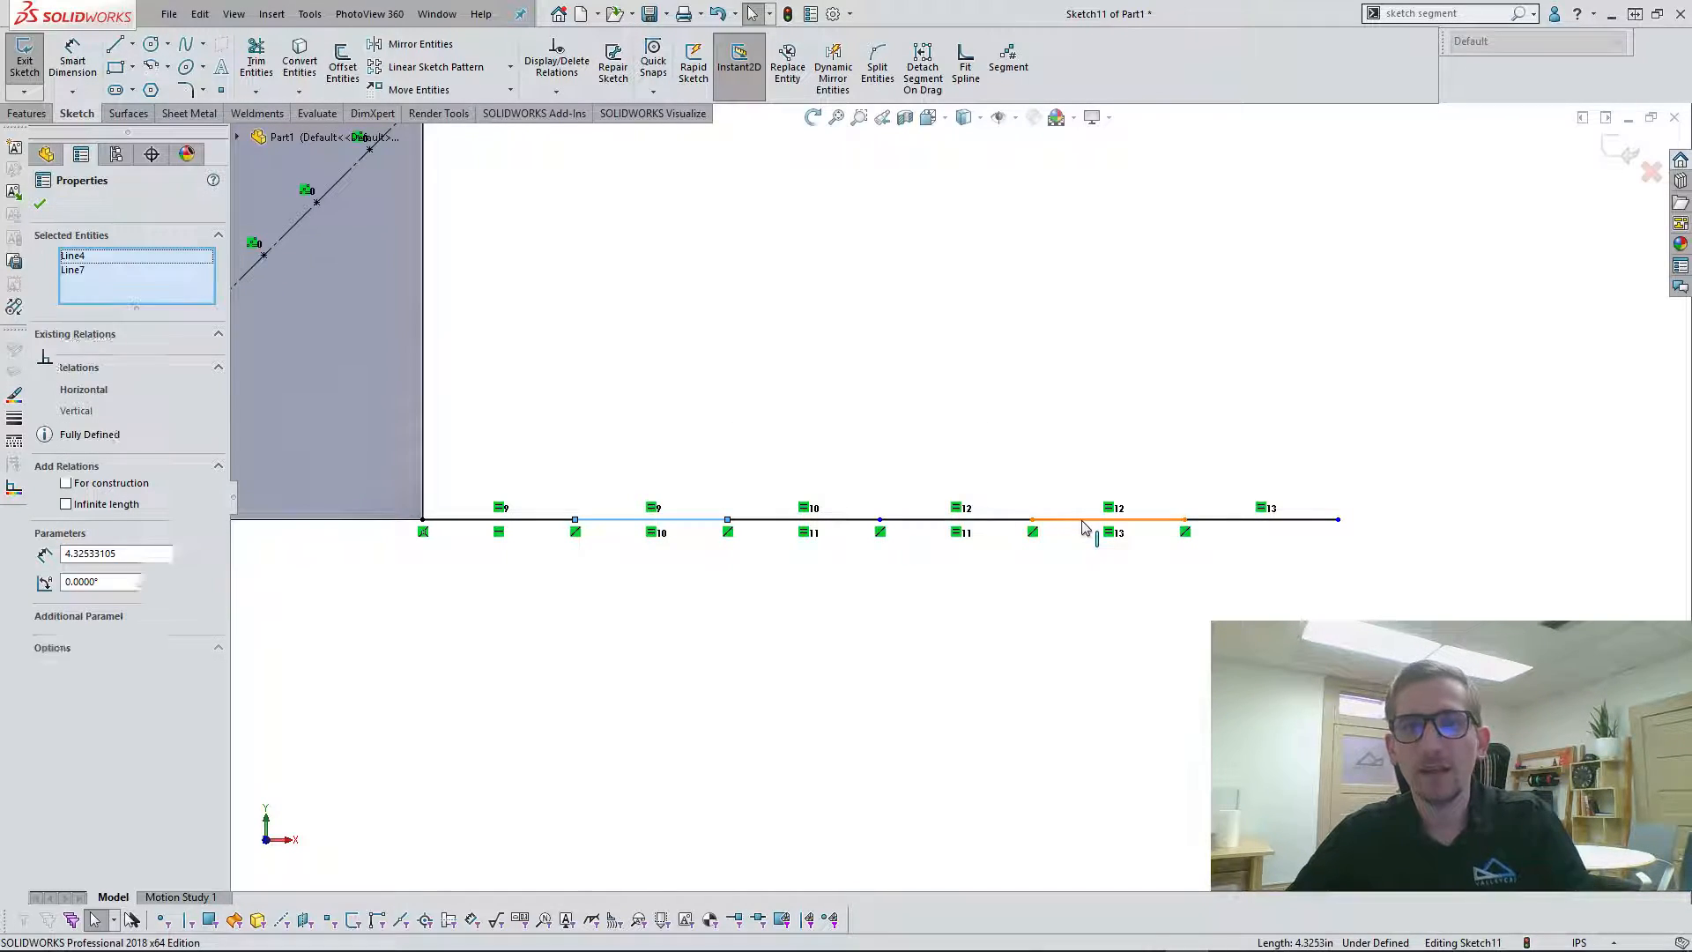
{"action": "left_click", "coordinate": [673, 616]}
Step: Convert the first, third and fifth segments of the divided line to construction geometry, and move its free endpoint to about X 32.38 in
{"action": "left_click", "coordinate": [525, 520]}
{"action": "left_click", "coordinate": [756, 522], "text": "ctrl"}
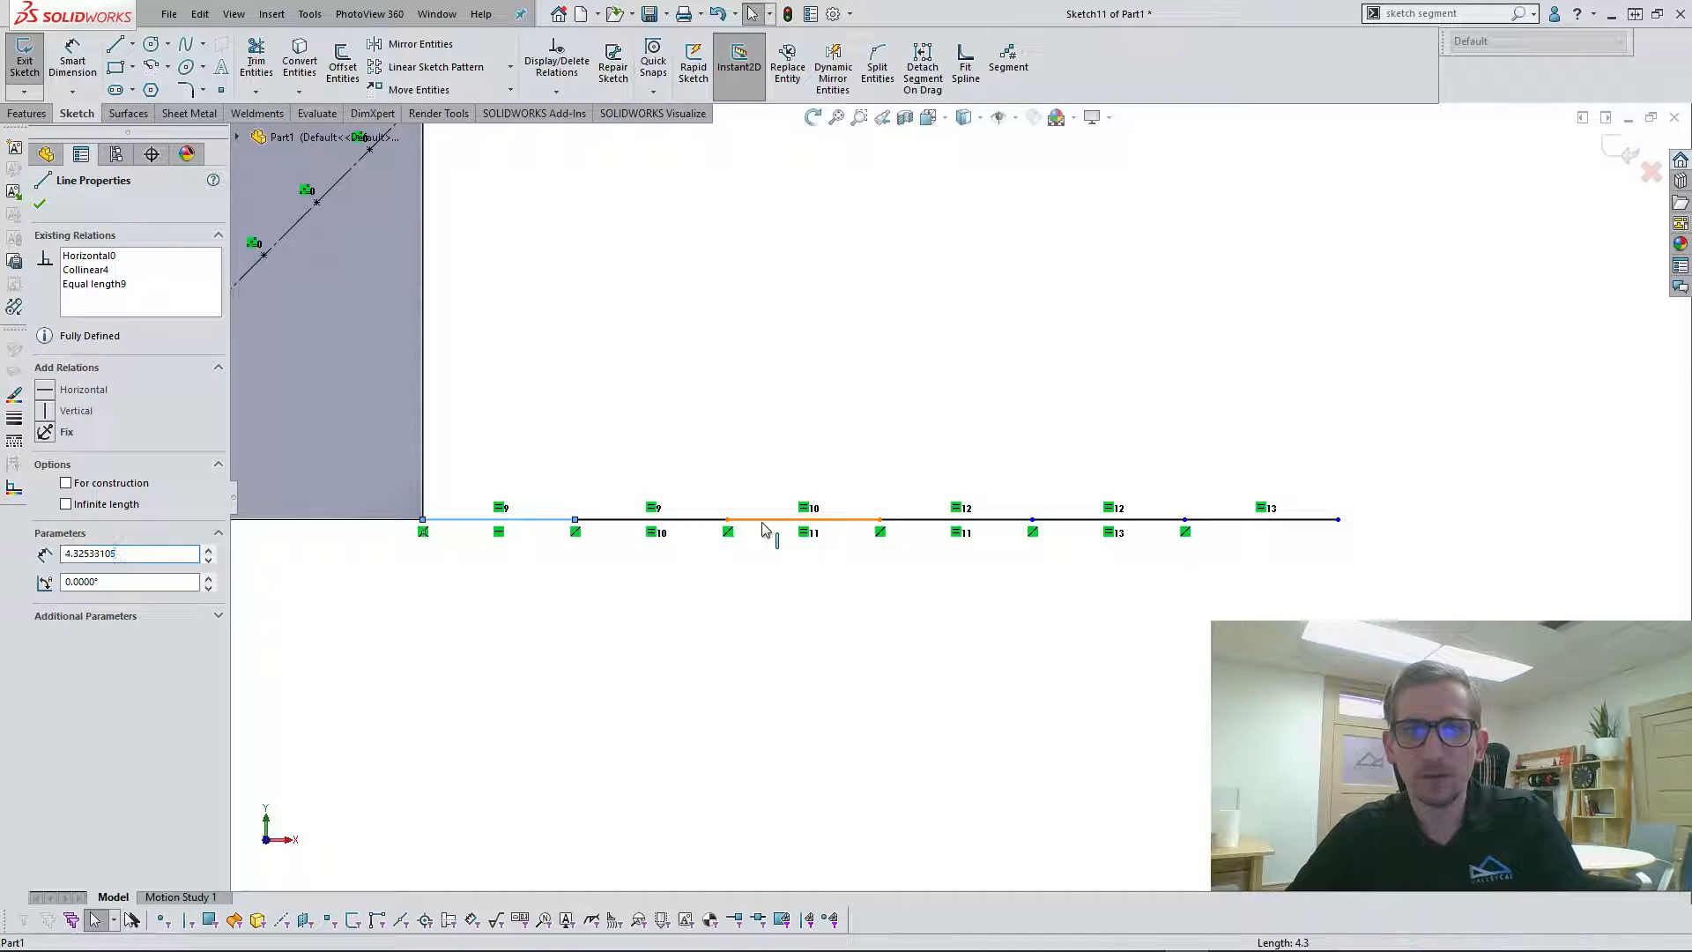
{"action": "left_click", "coordinate": [1083, 522], "text": "ctrl"}
{"action": "left_click", "coordinate": [75, 645]}
{"action": "left_click", "coordinate": [733, 680]}
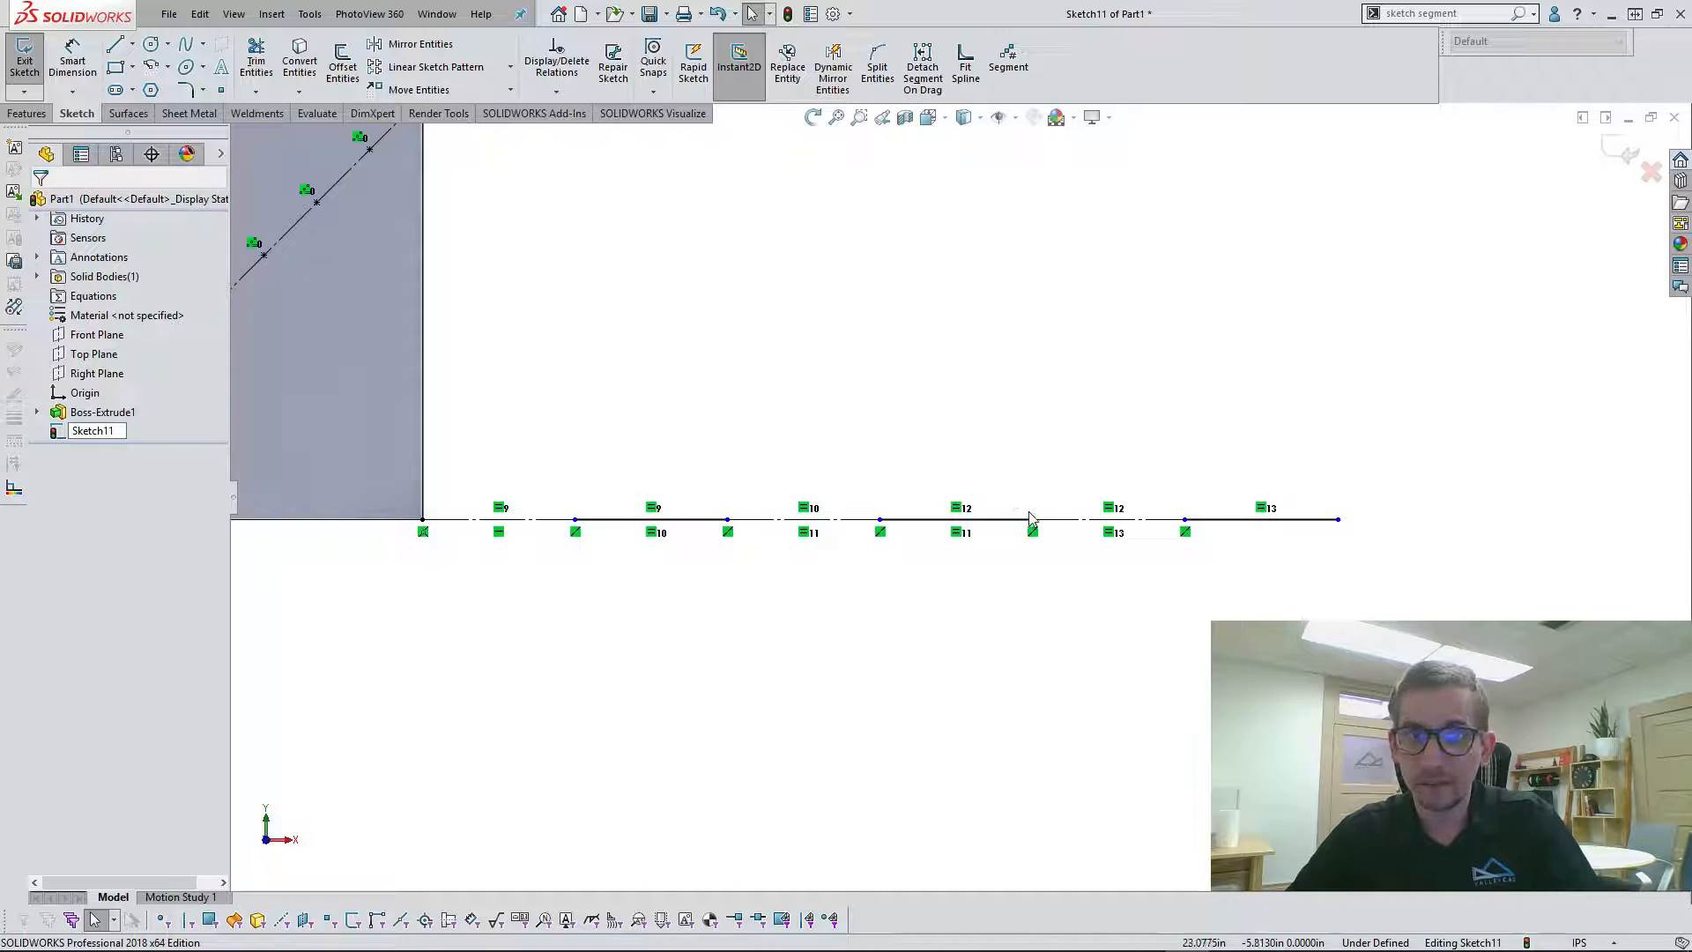
{"action": "left_click_drag", "start_coordinate": [1356, 520], "coordinate": [1161, 670]}
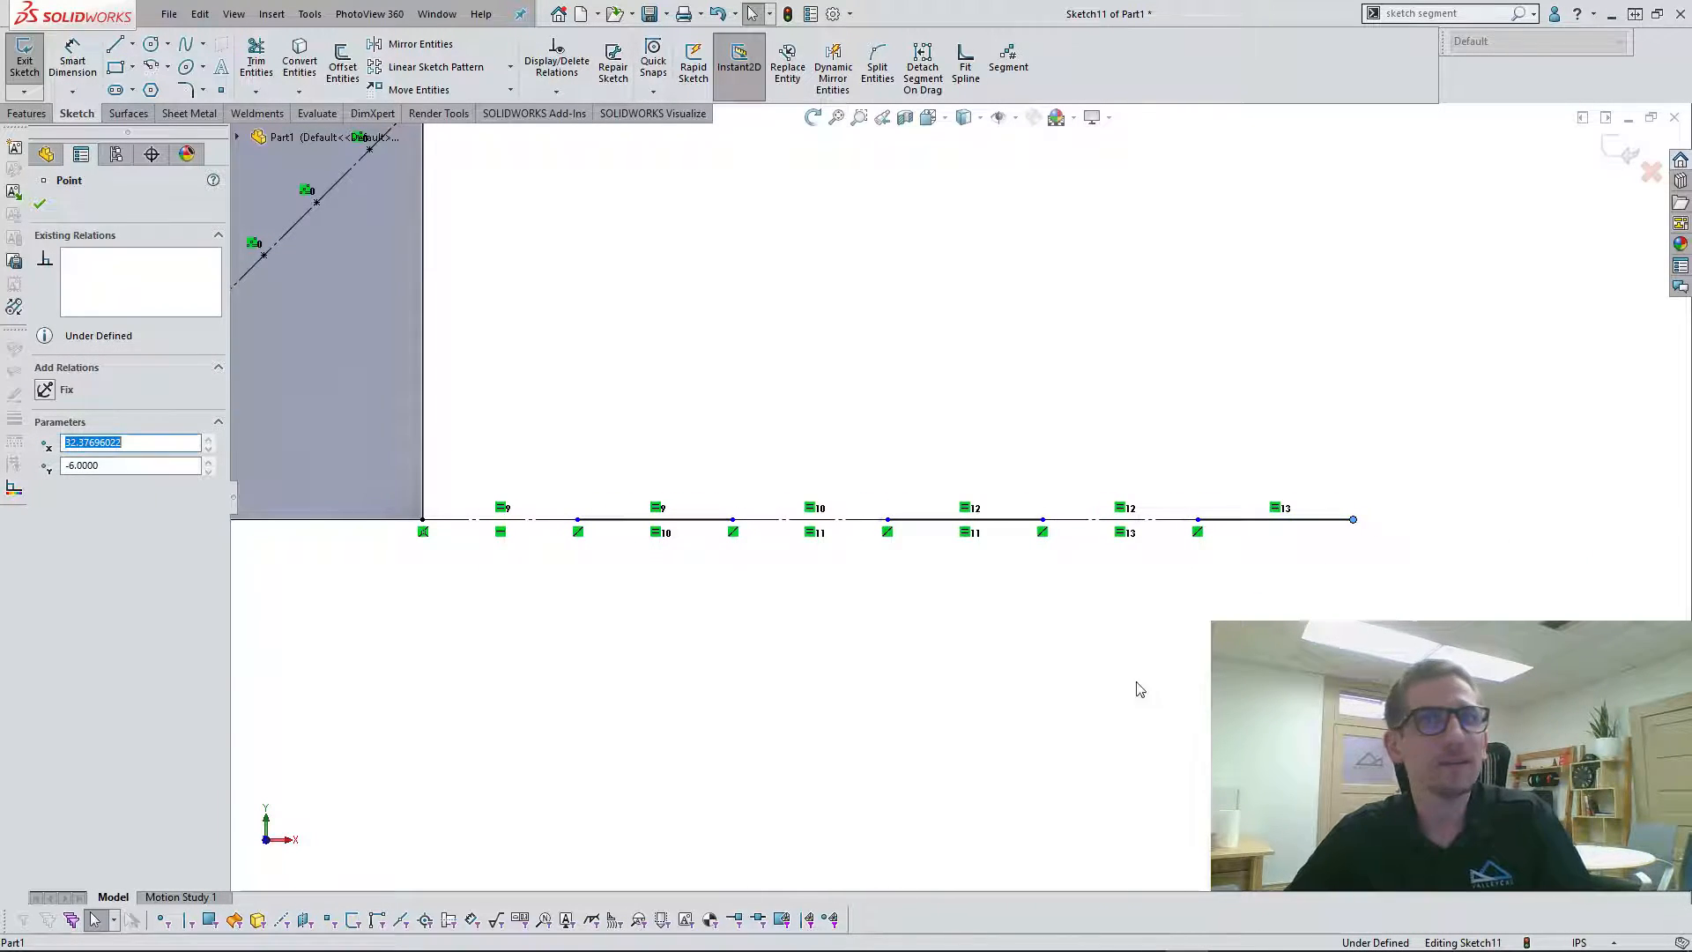
Step: Delete all segments of the horizontal divided line extending from the plate's lower right corner
{"action": "left_click", "coordinate": [1071, 748]}
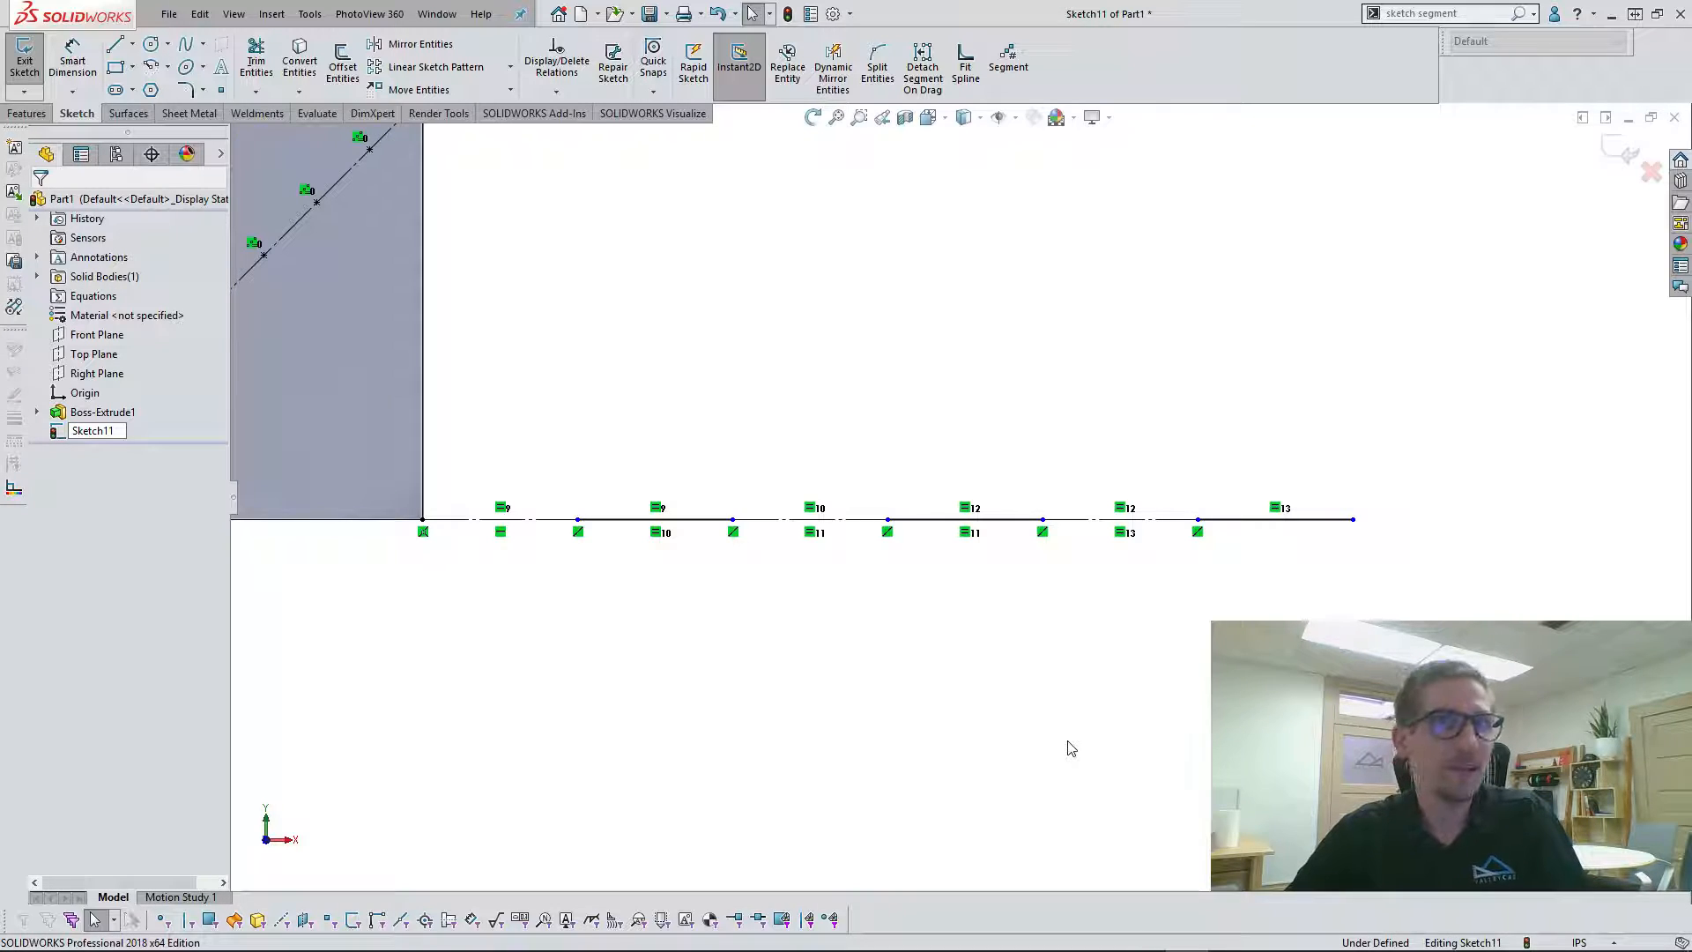
{"action": "key", "text": "z"}
{"action": "left_click_drag", "start_coordinate": [1370, 656], "coordinate": [720, 437]}
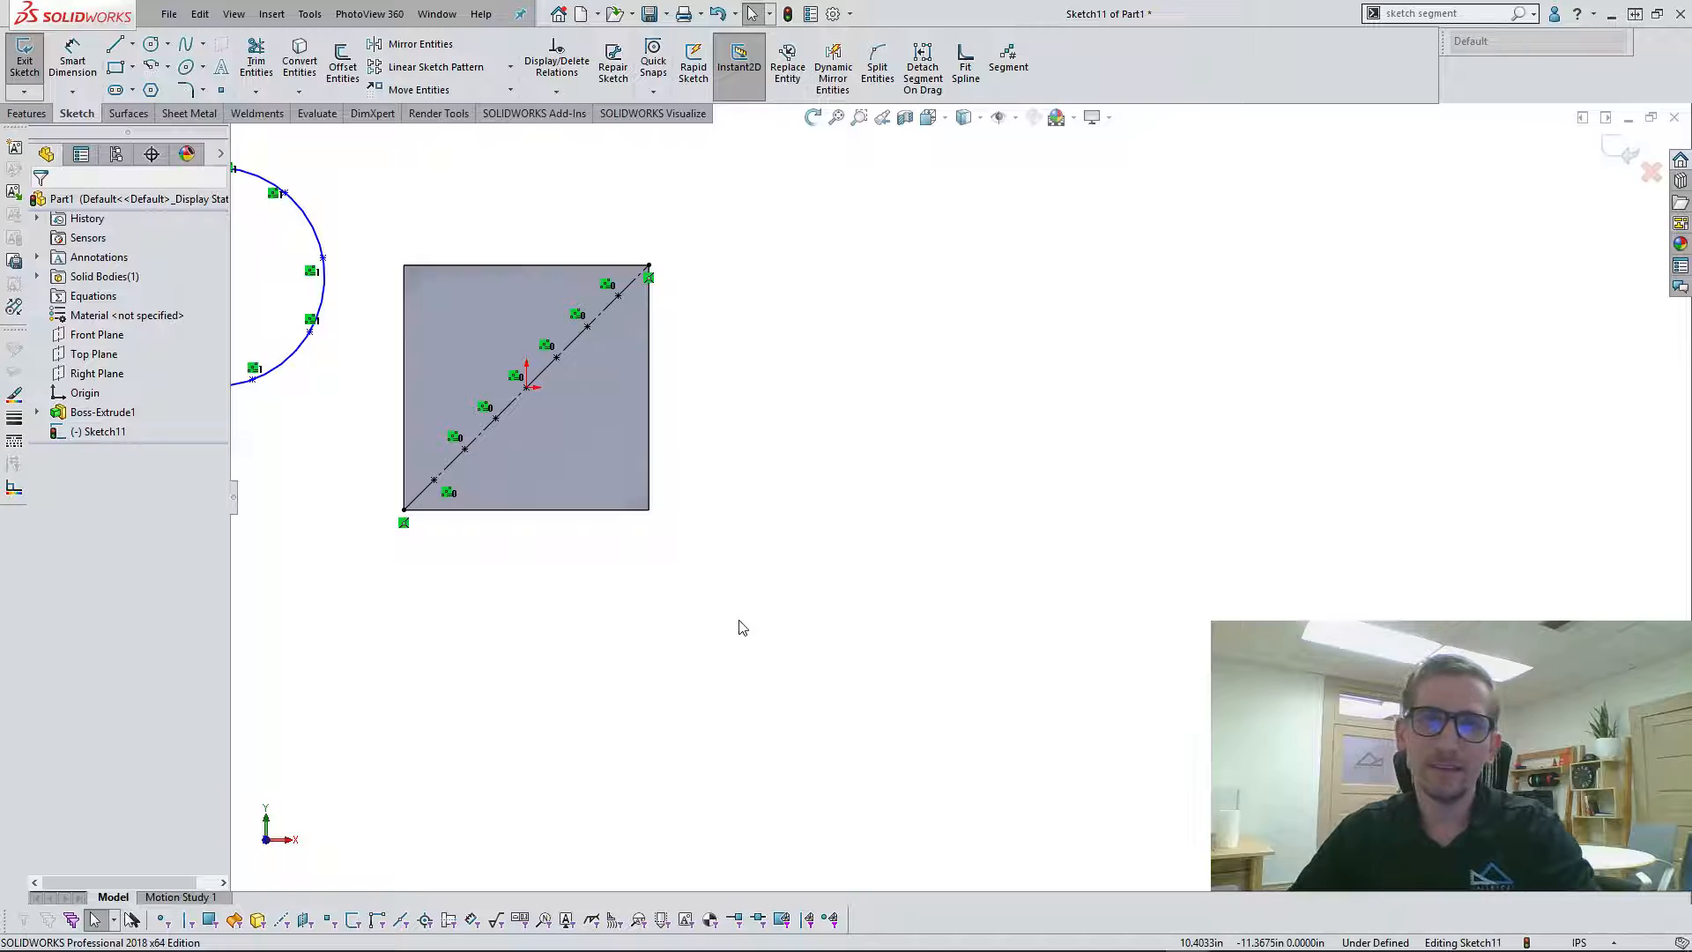
Step: Delete the circle and its equally spaced points beside the plate, and exit the sketch
{"action": "scroll", "coordinate": [731, 624], "scroll_direction": "up", "scroll_amount": 1}
{"action": "scroll", "coordinate": [543, 452], "scroll_direction": "down", "scroll_amount": 3}
{"action": "key", "text": "z"}
{"action": "key", "text": "z"}
{"action": "left_click_drag", "start_coordinate": [525, 251], "coordinate": [760, 480]}
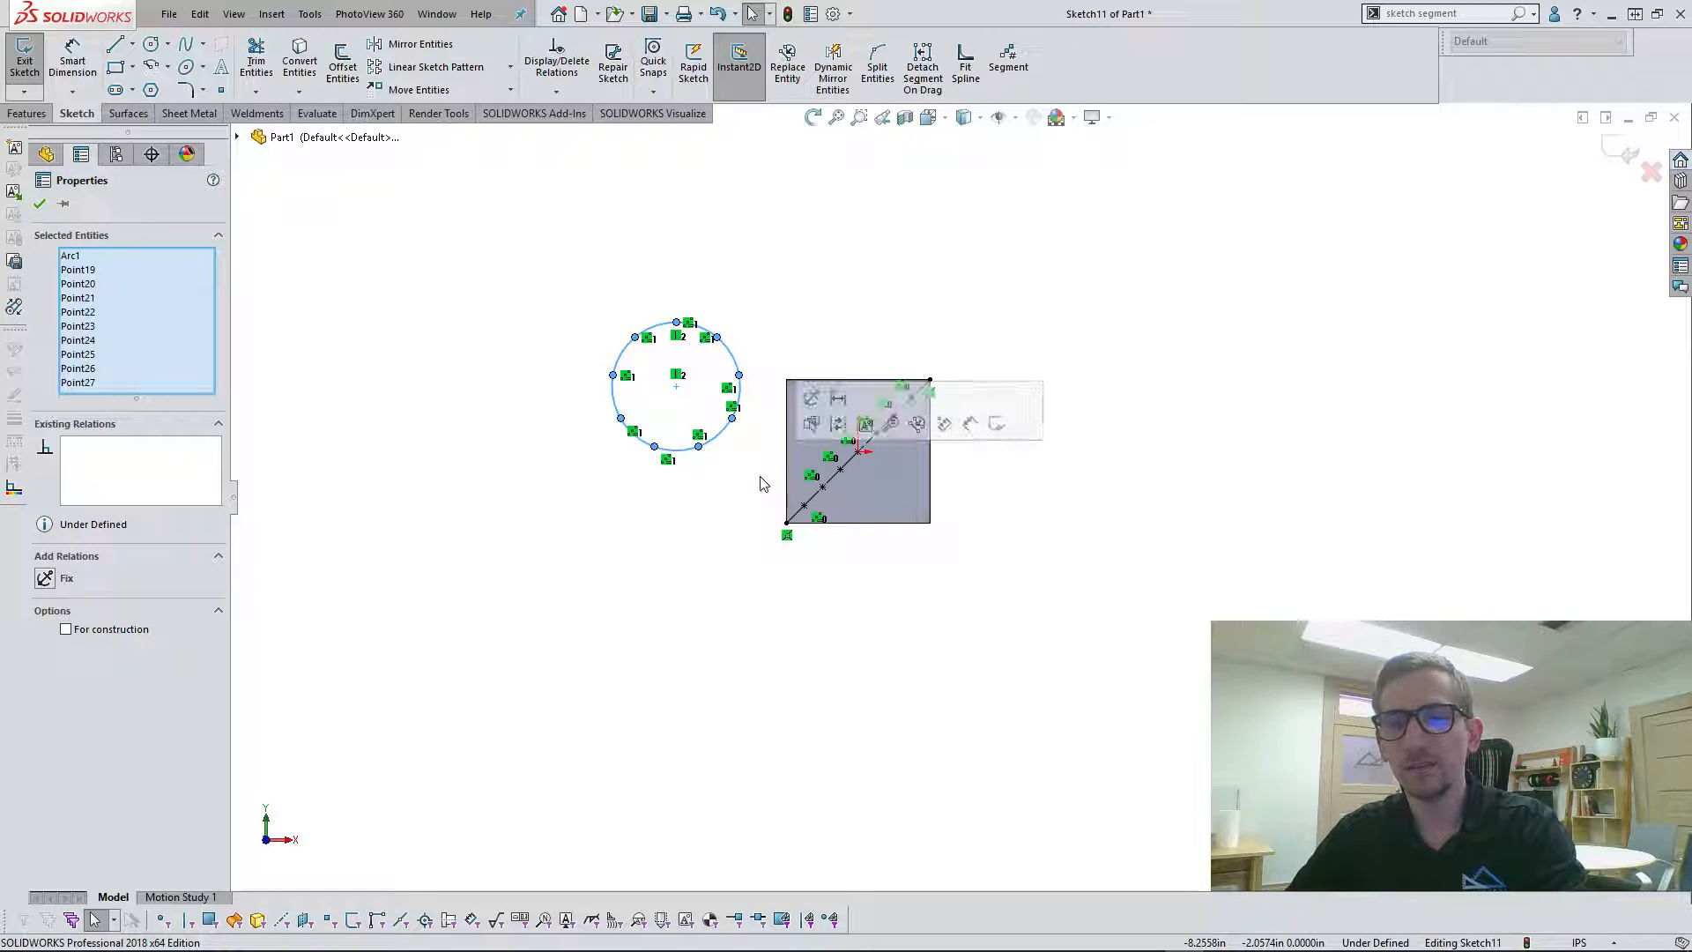
{"action": "key", "text": "Delete"}
{"action": "scroll", "coordinate": [741, 519], "scroll_direction": "up", "scroll_amount": 1}
{"action": "scroll", "coordinate": [912, 414], "scroll_direction": "up", "scroll_amount": 4}
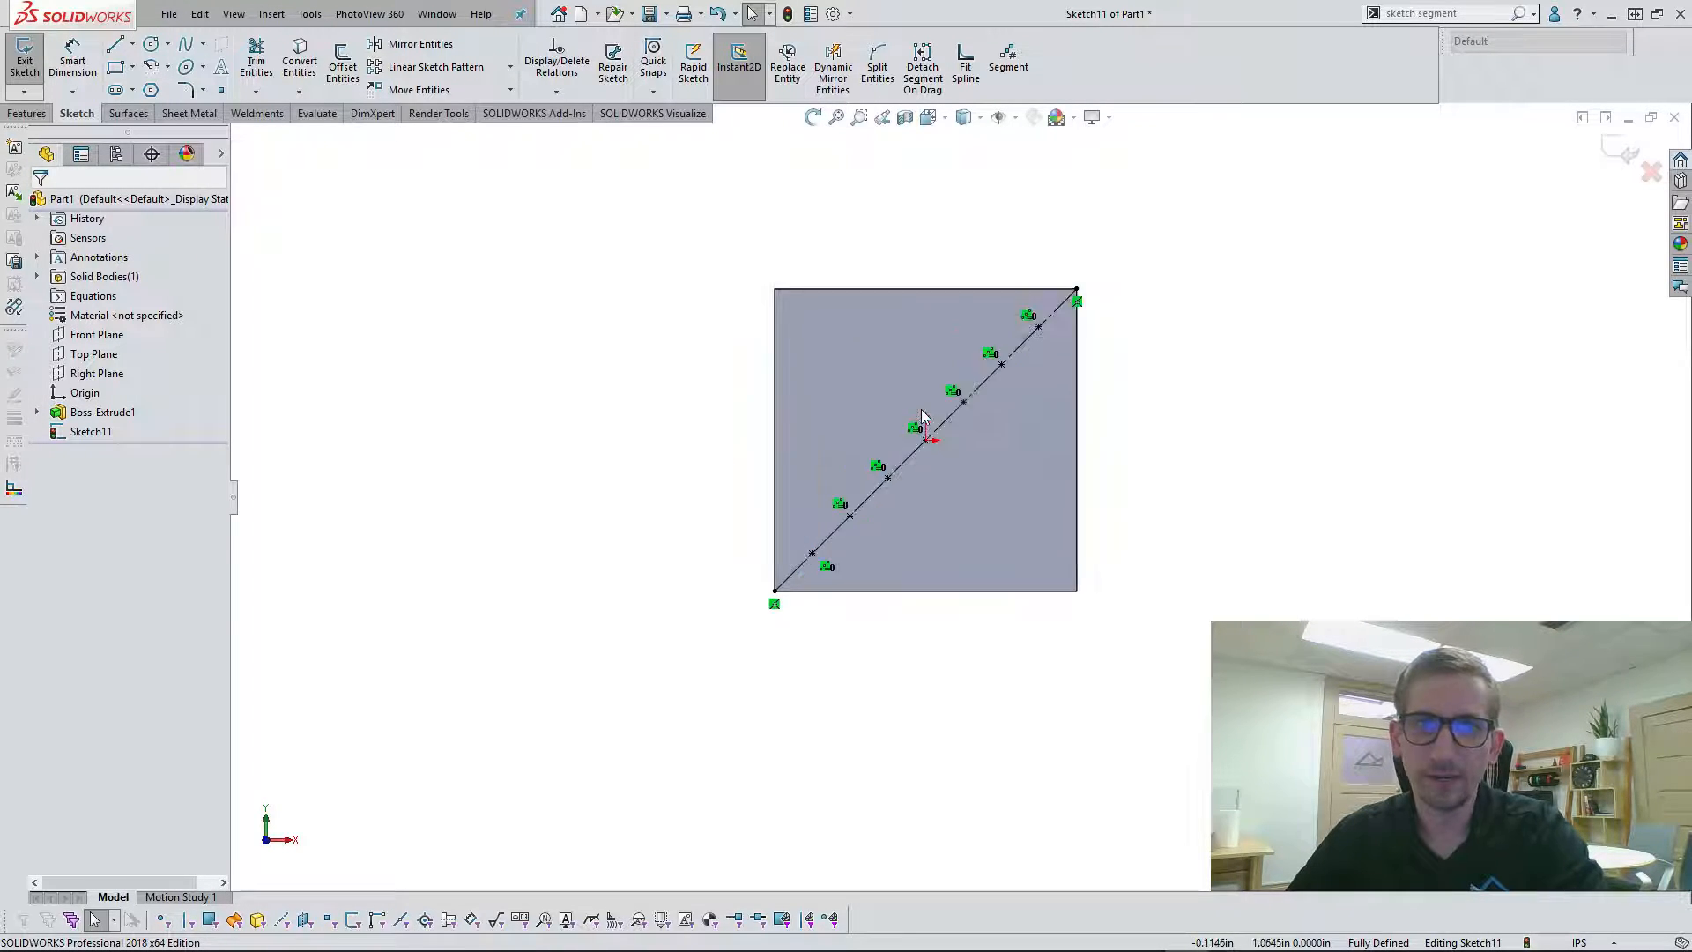
{"action": "left_click", "coordinate": [1618, 160]}
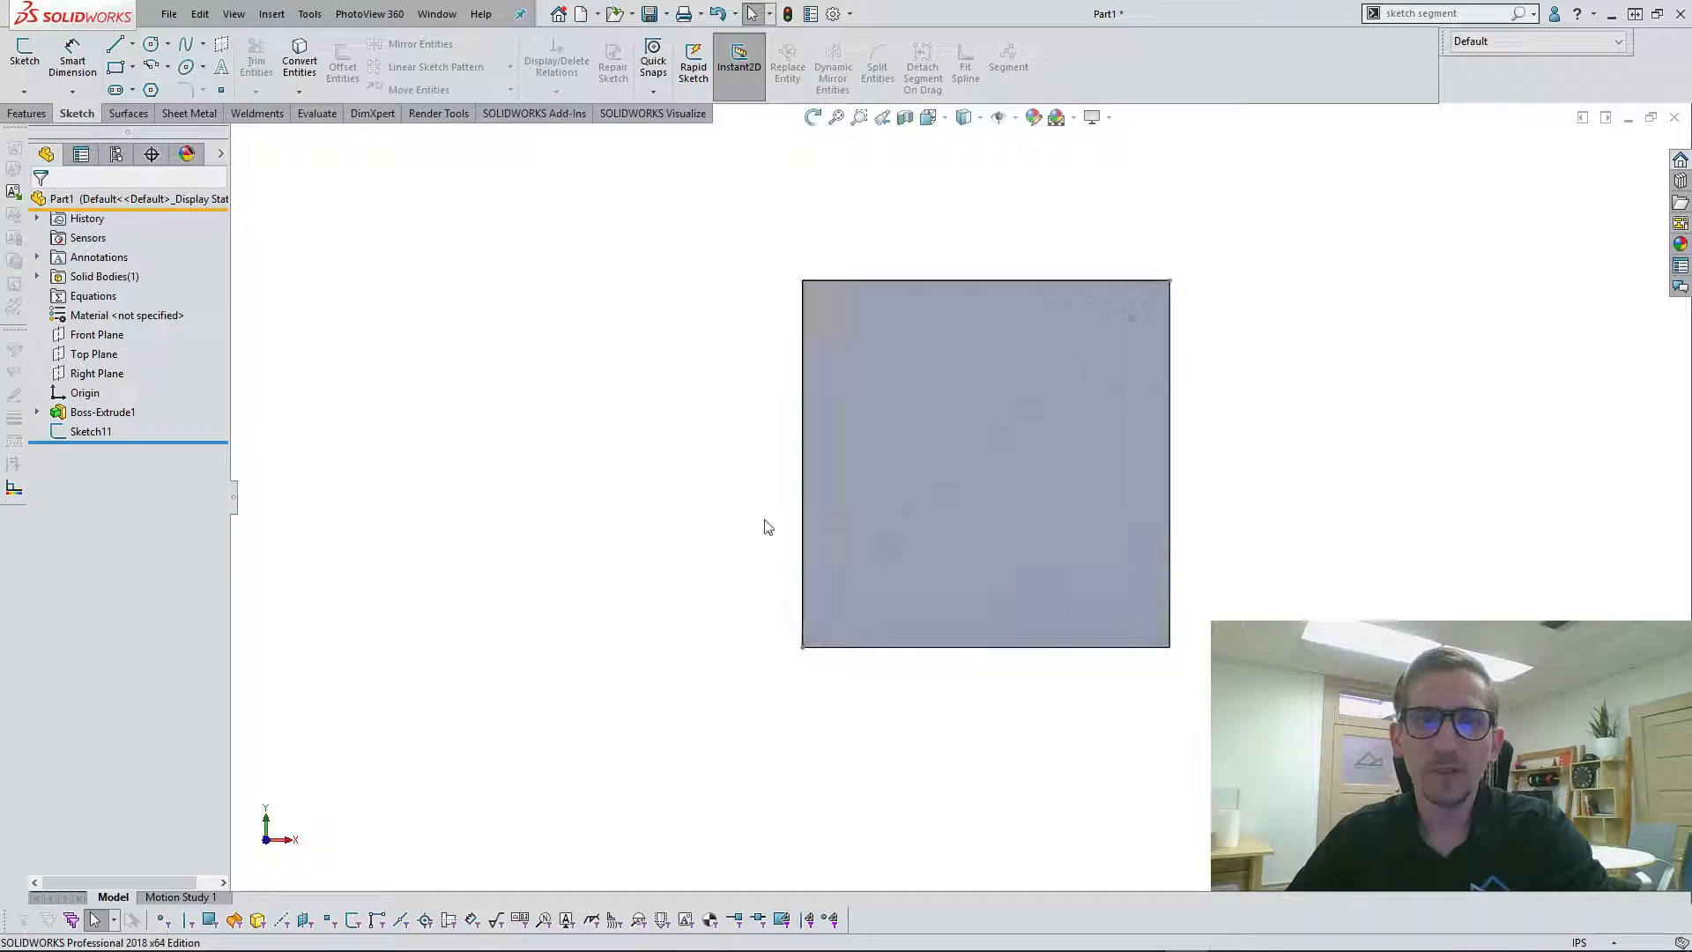
Step: Start an Extruded Cut on the plate's front face and sketch a circle of about 0.54 in radius near the upper left corner
{"action": "left_click", "coordinate": [892, 398]}
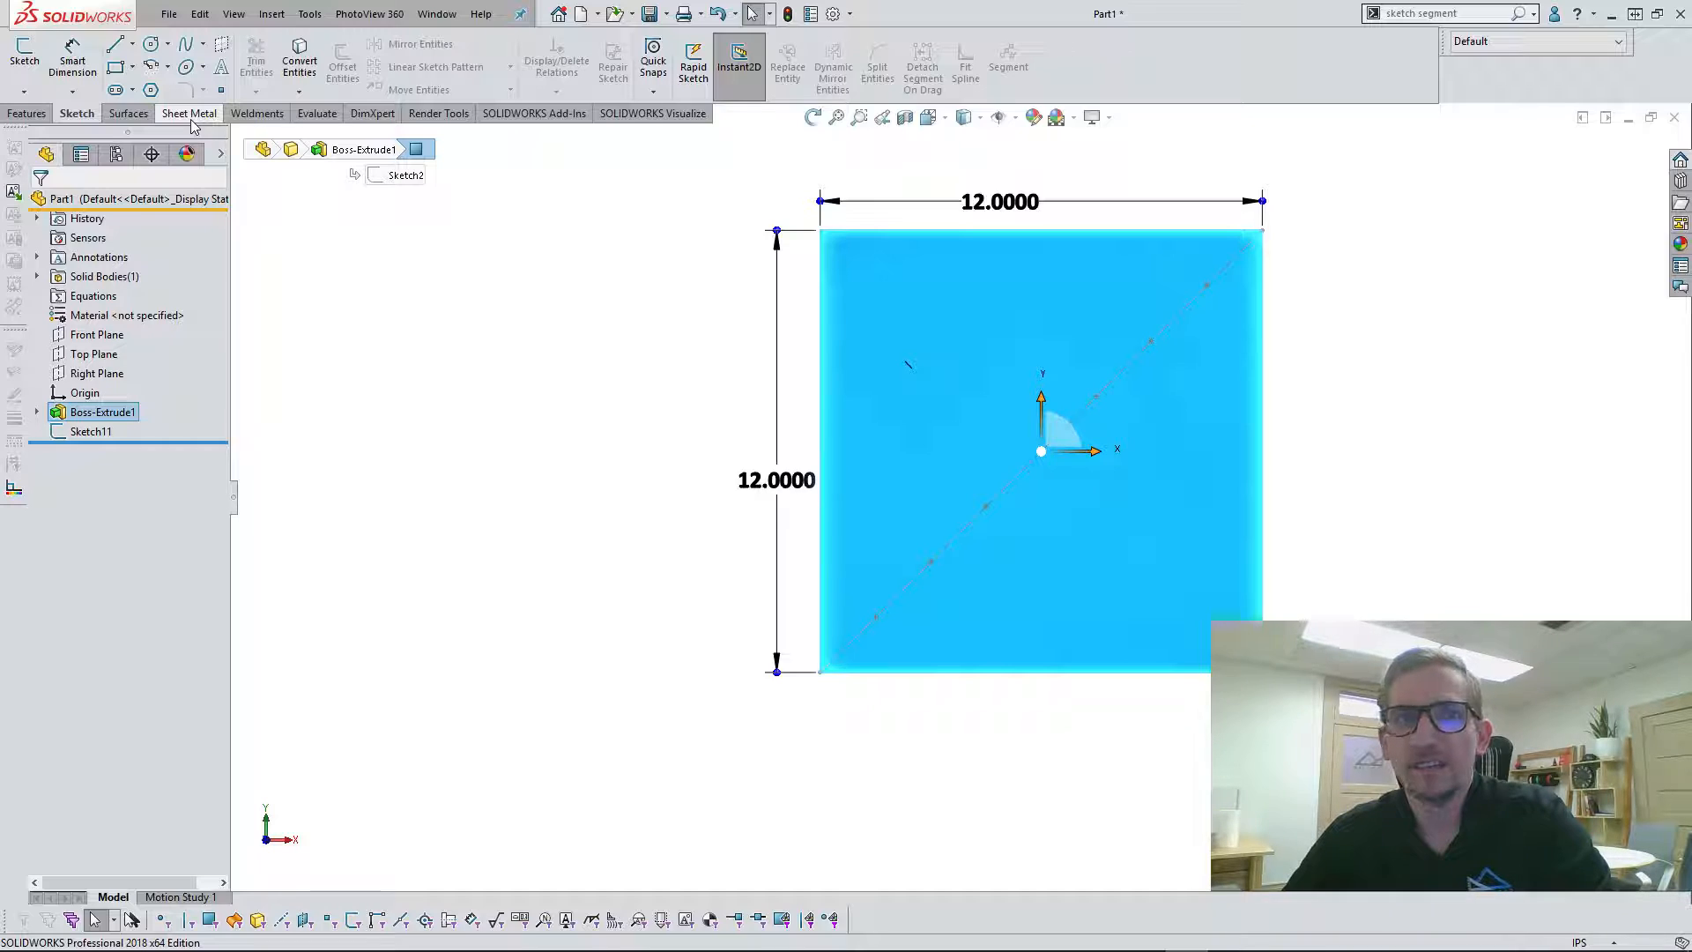
{"action": "left_click", "coordinate": [27, 113]}
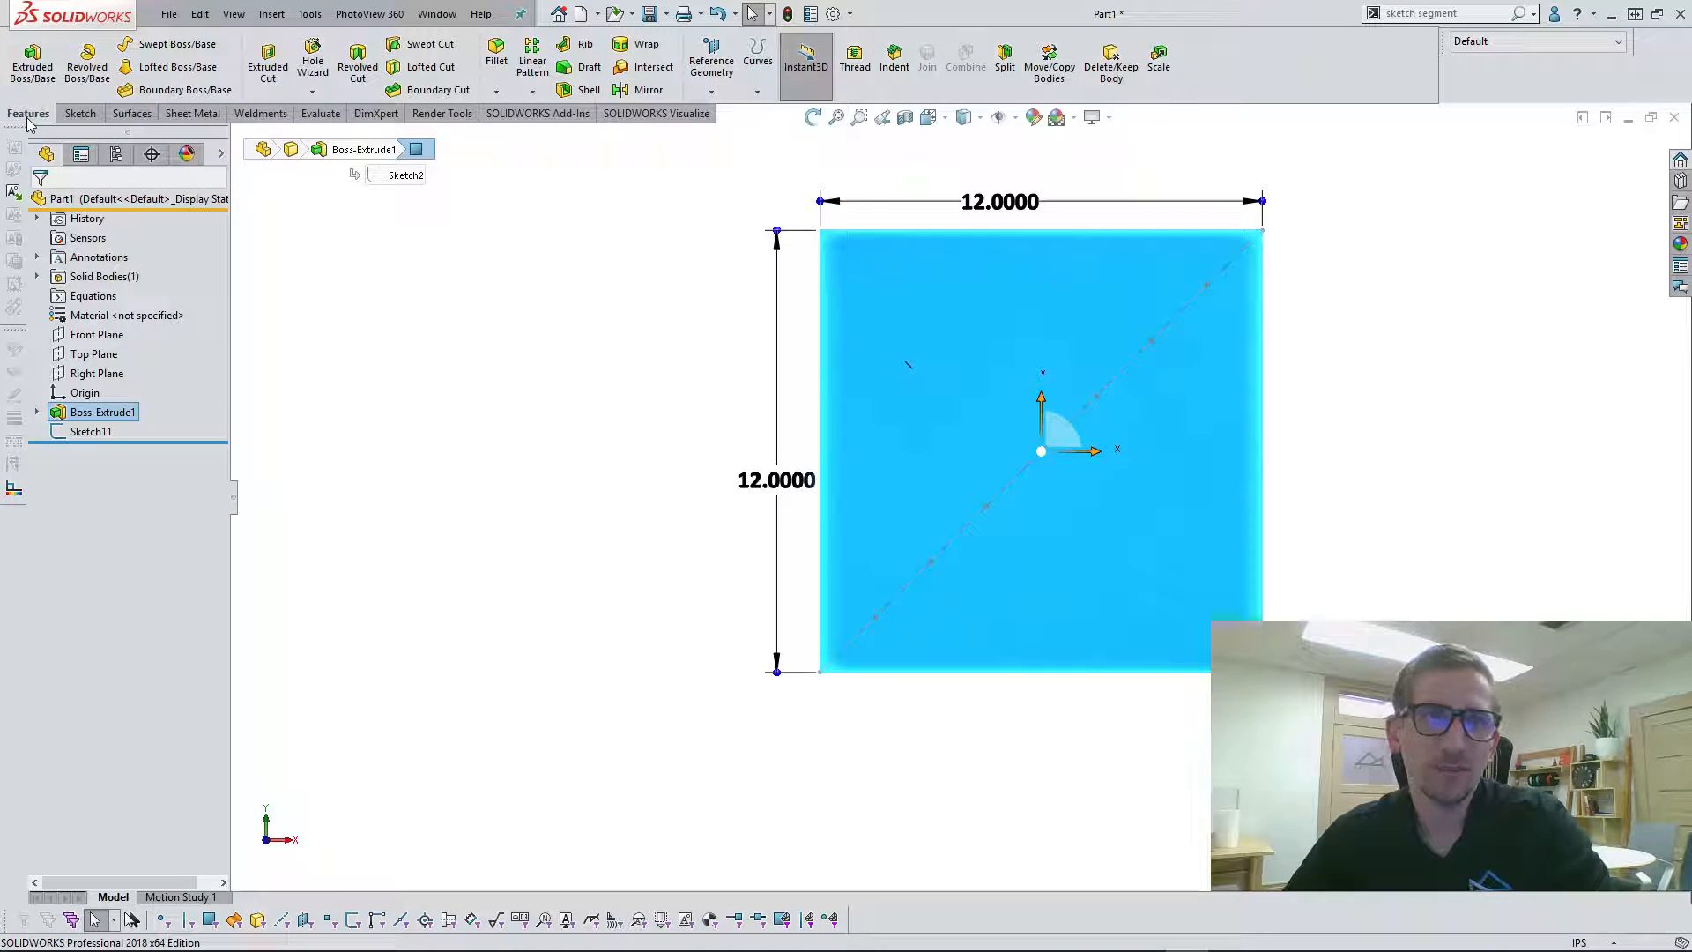
{"action": "left_click", "coordinate": [291, 77]}
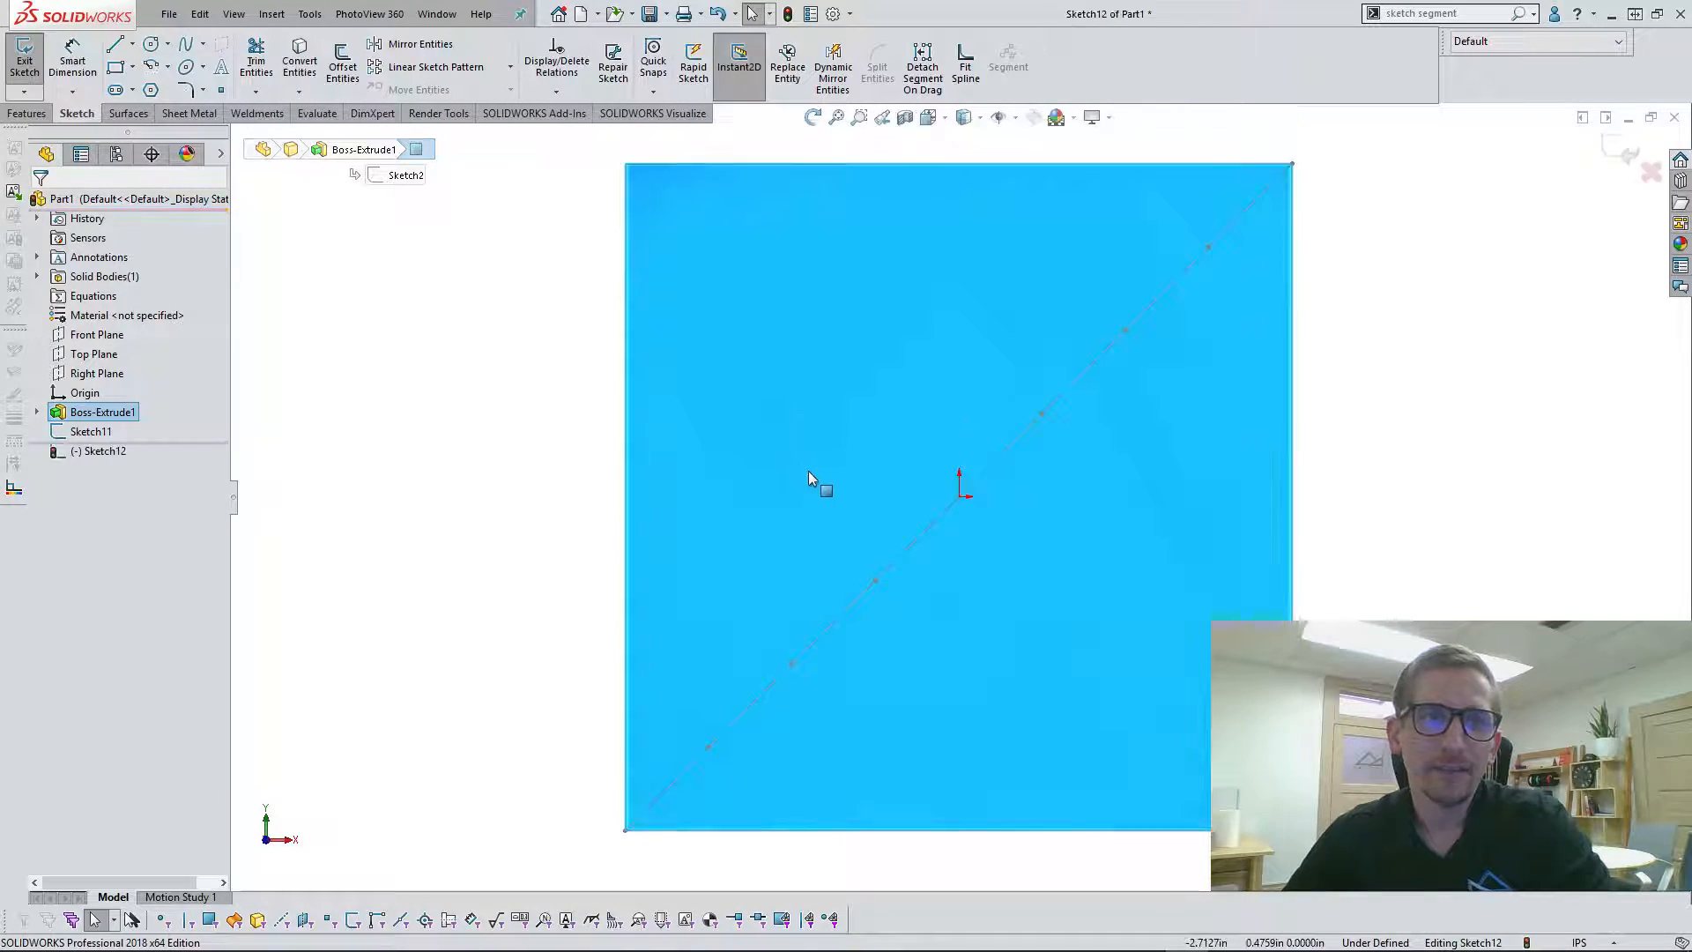
{"action": "left_click", "coordinate": [152, 43]}
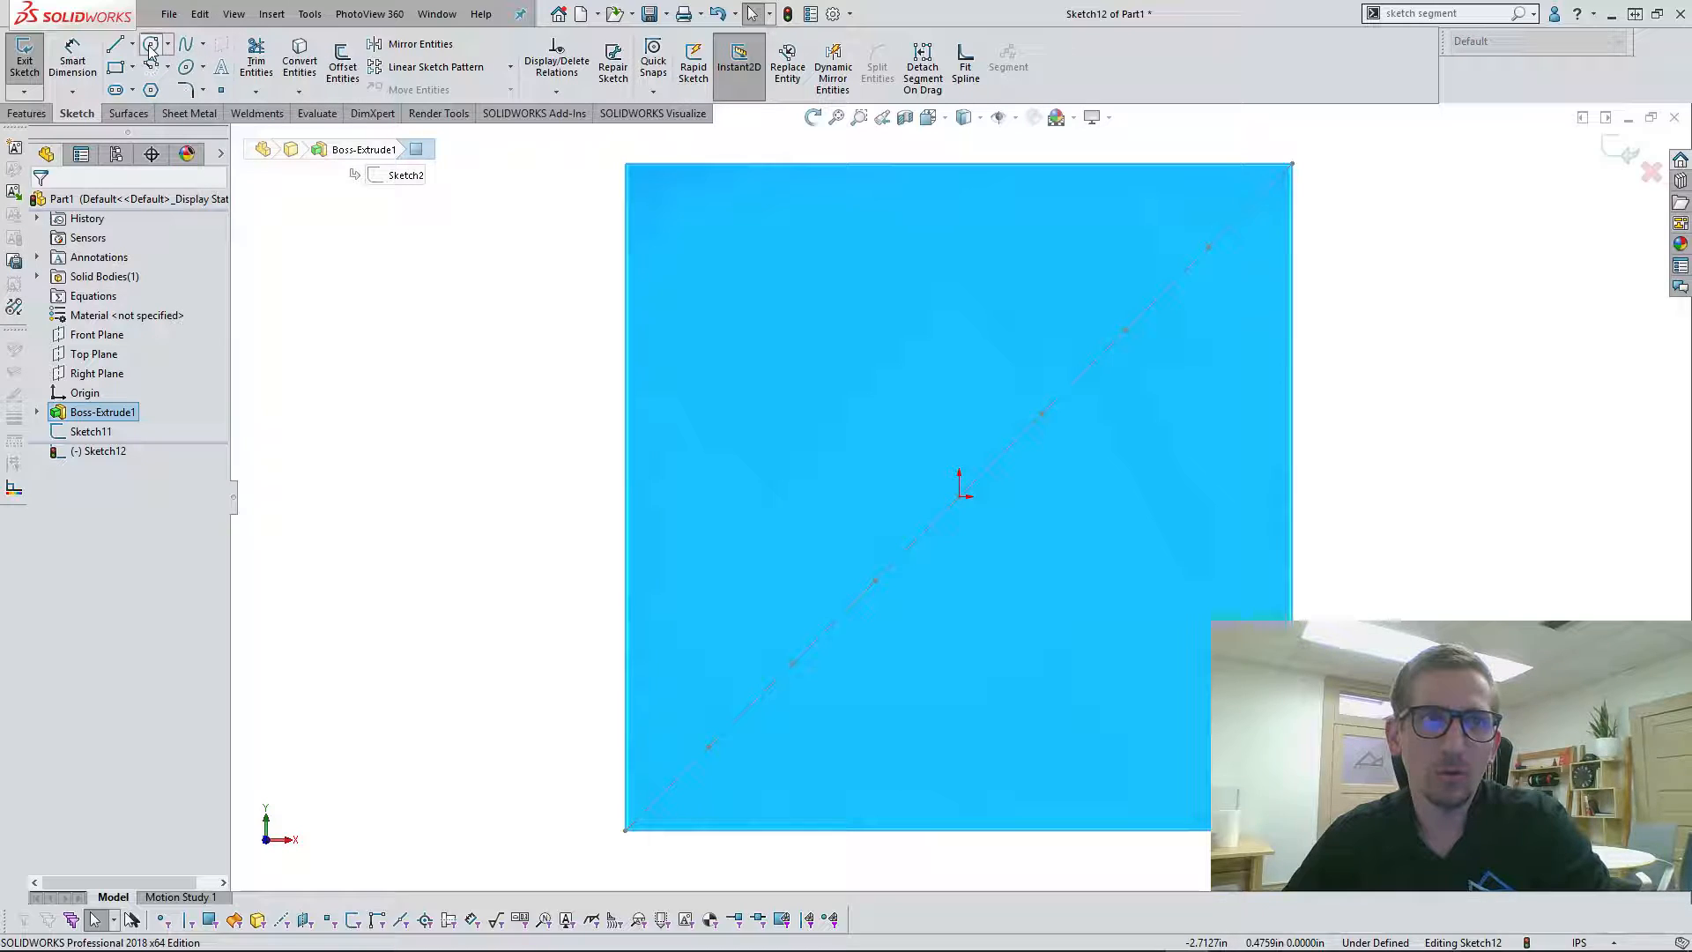
{"action": "left_click", "coordinate": [712, 246]}
{"action": "left_click", "coordinate": [734, 267]}
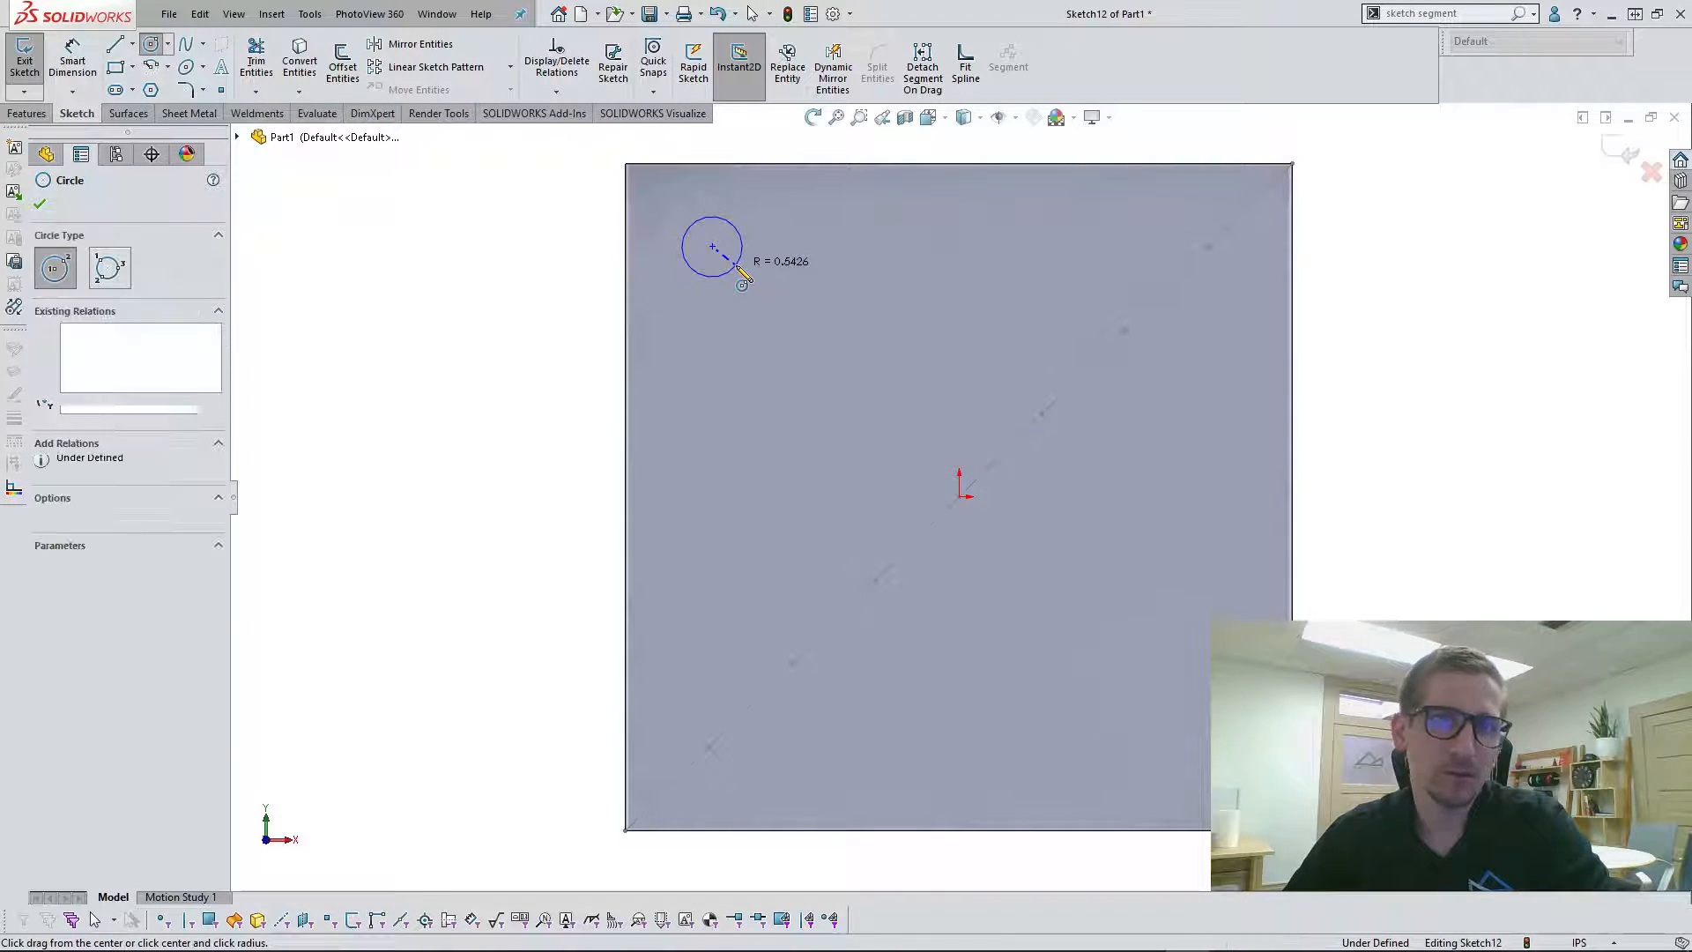
{"action": "right_click", "coordinate": [928, 280]}
{"action": "left_click", "coordinate": [1038, 286]}
Step: Dimension the circle's diameter as 1 in
{"action": "left_click", "coordinate": [75, 64]}
{"action": "left_click", "coordinate": [704, 276]}
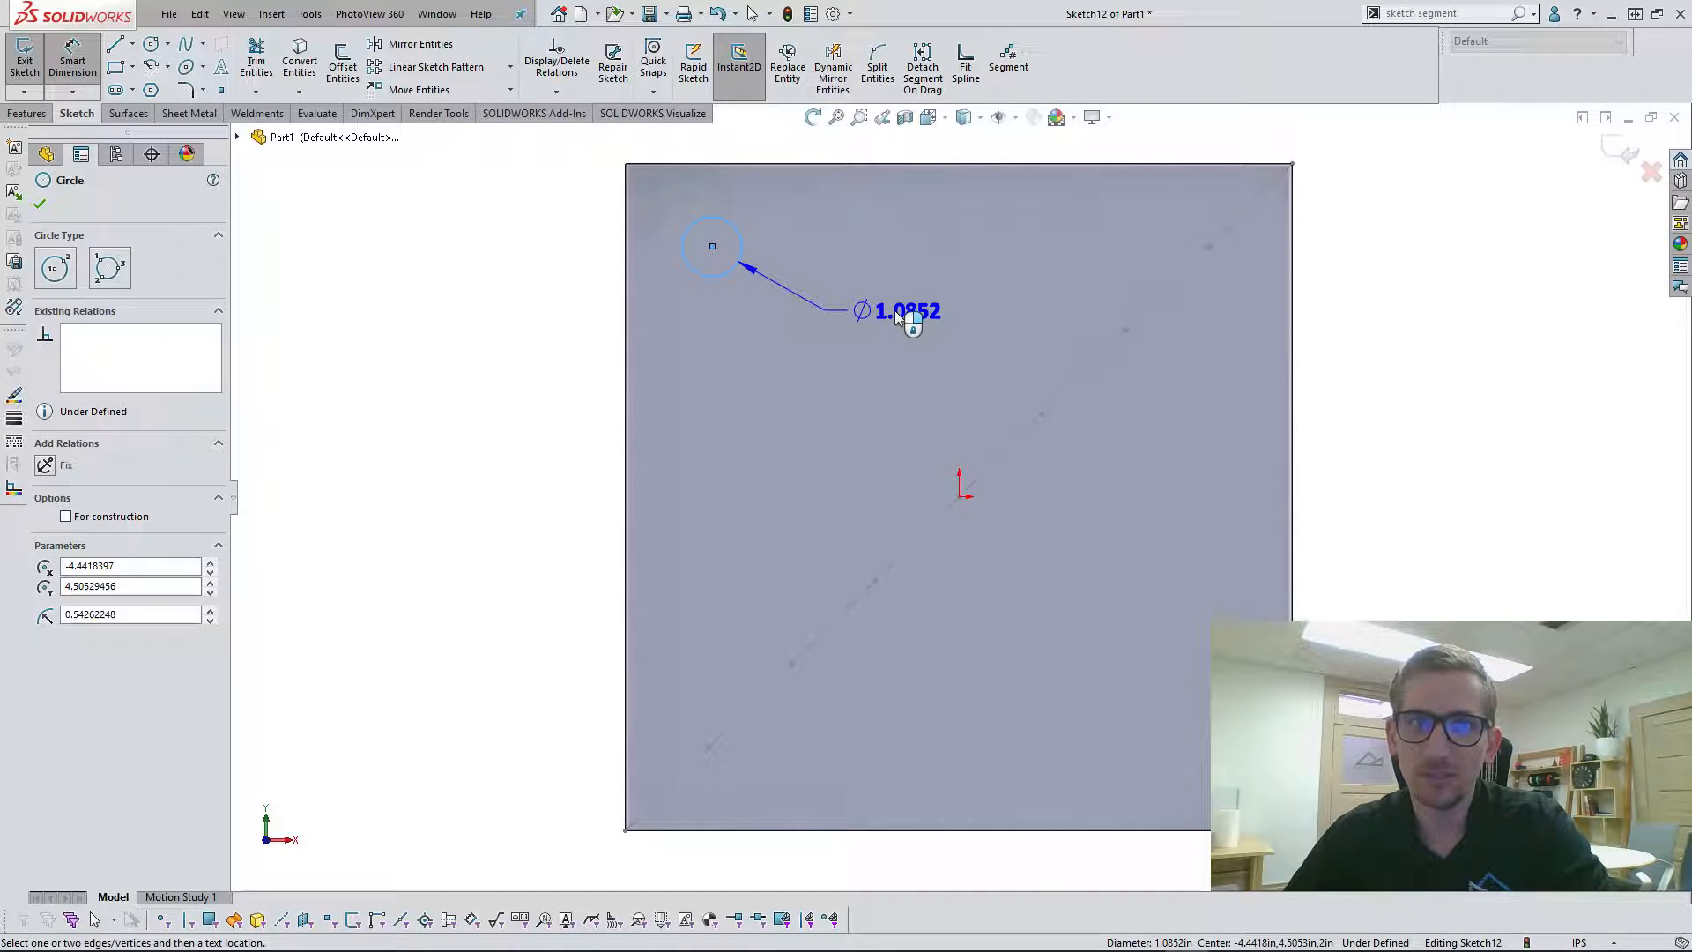
{"action": "left_click", "coordinate": [895, 310]}
{"action": "key", "text": "Return"}
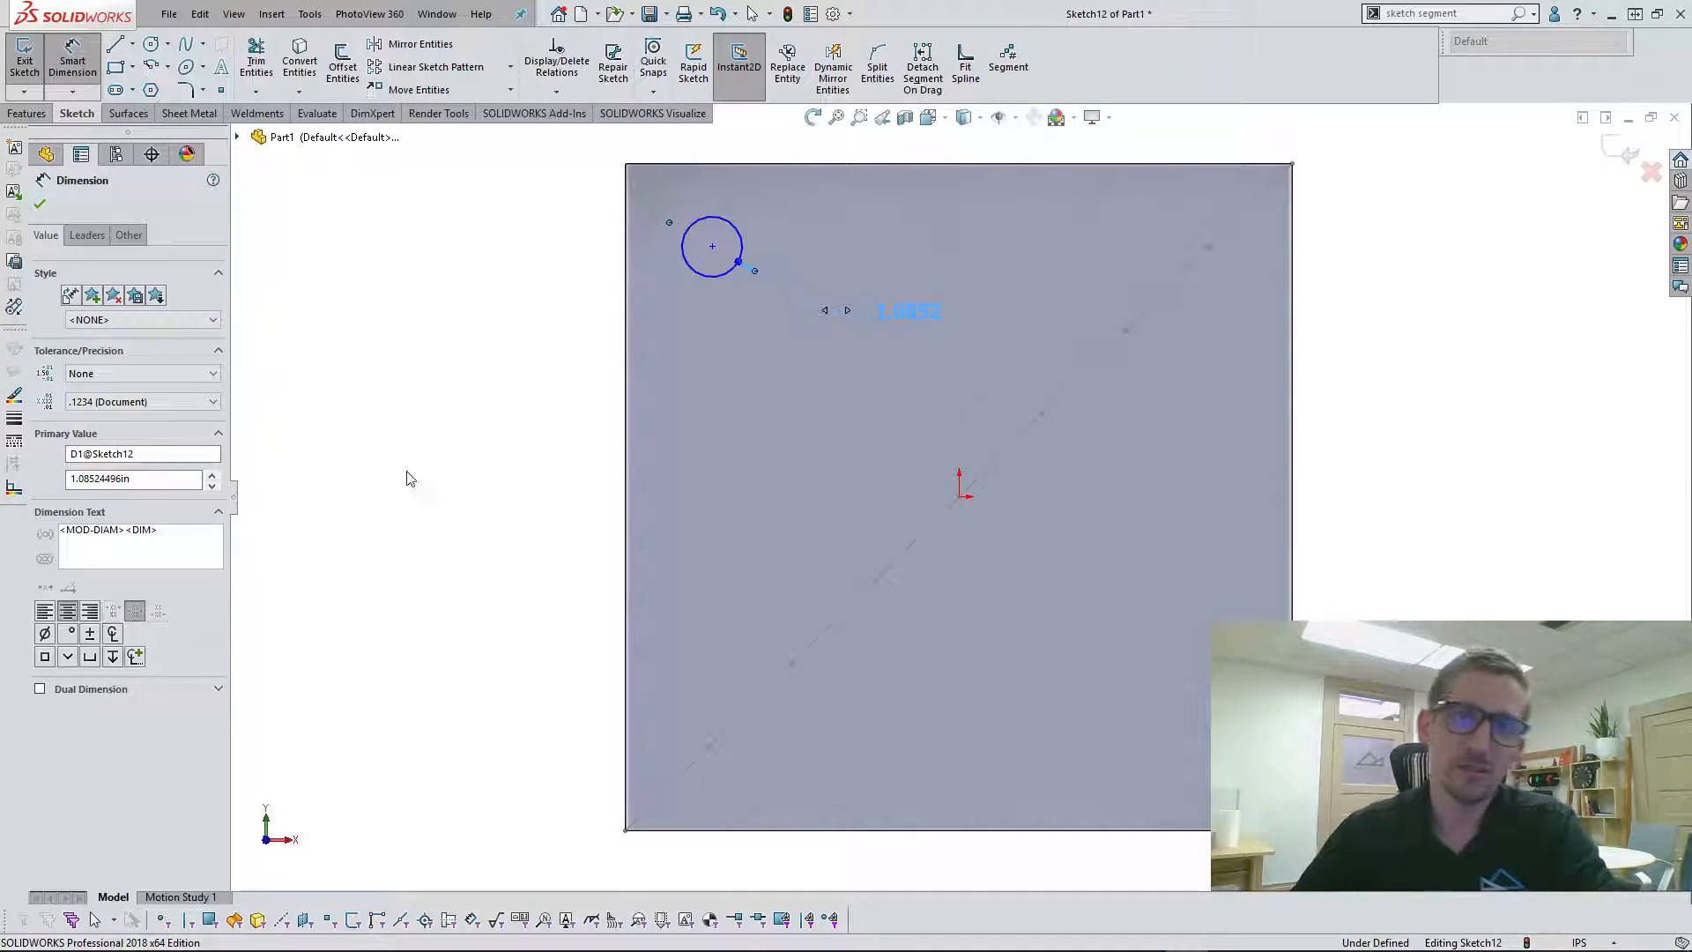
Step: Dimension the circle's centre 1.5 in from the plate's left edge
{"action": "left_click", "coordinate": [627, 323]}
{"action": "left_click", "coordinate": [713, 248]}
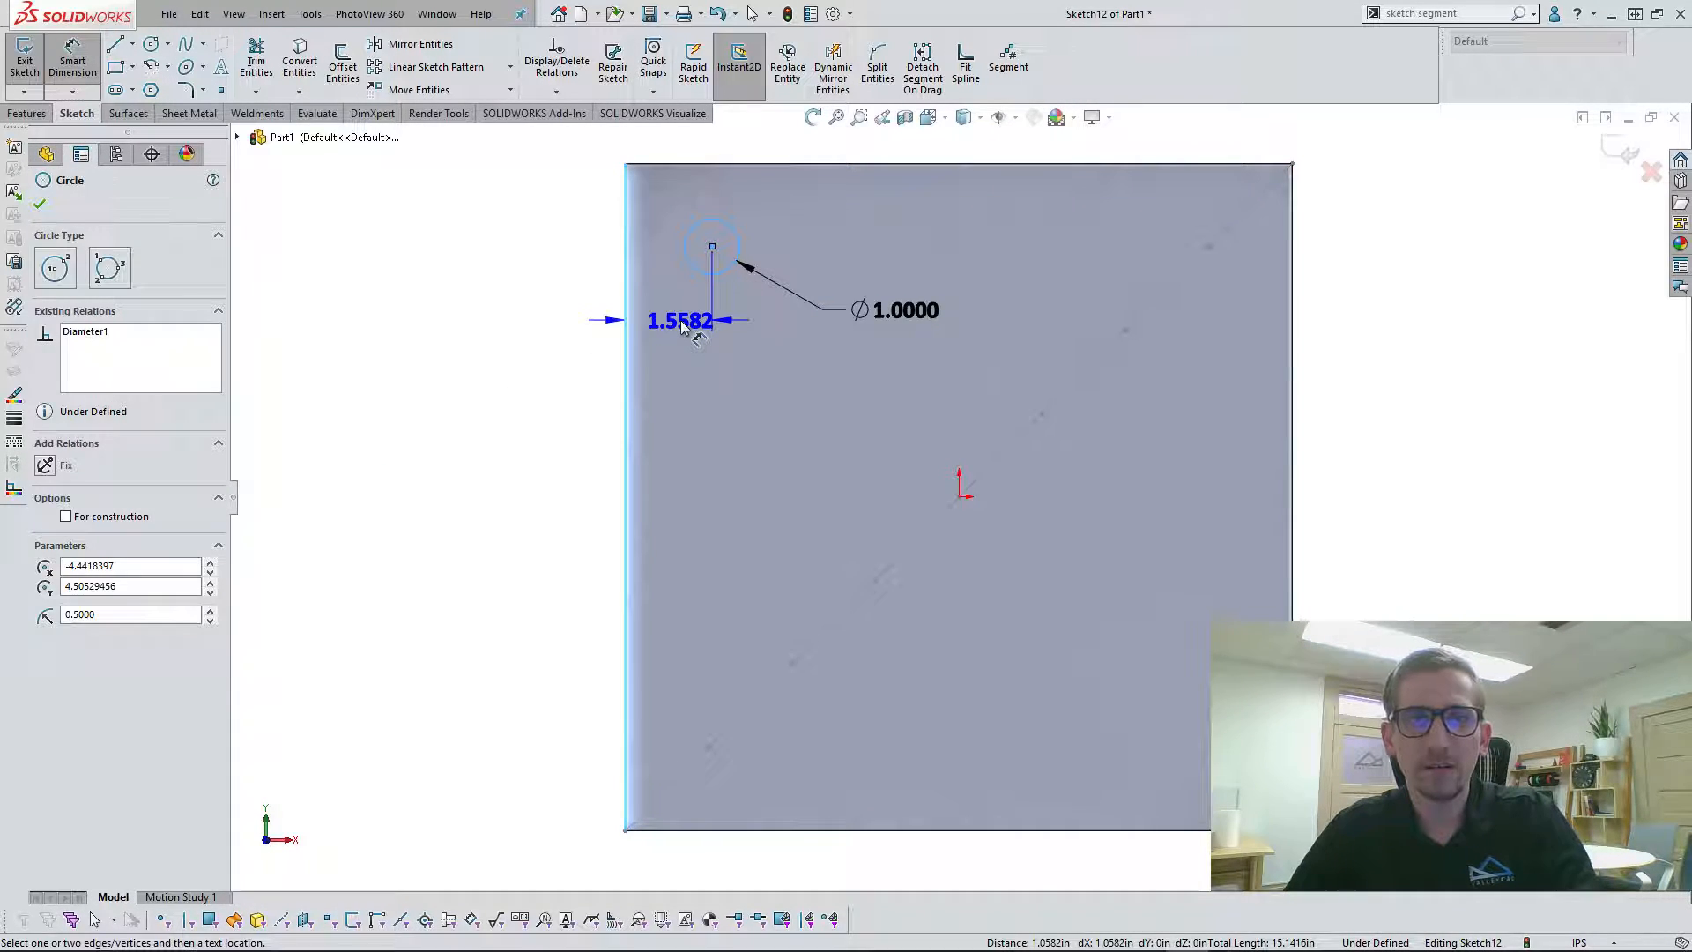
{"action": "left_click", "coordinate": [679, 320]}
{"action": "type", "text": "1.5"}
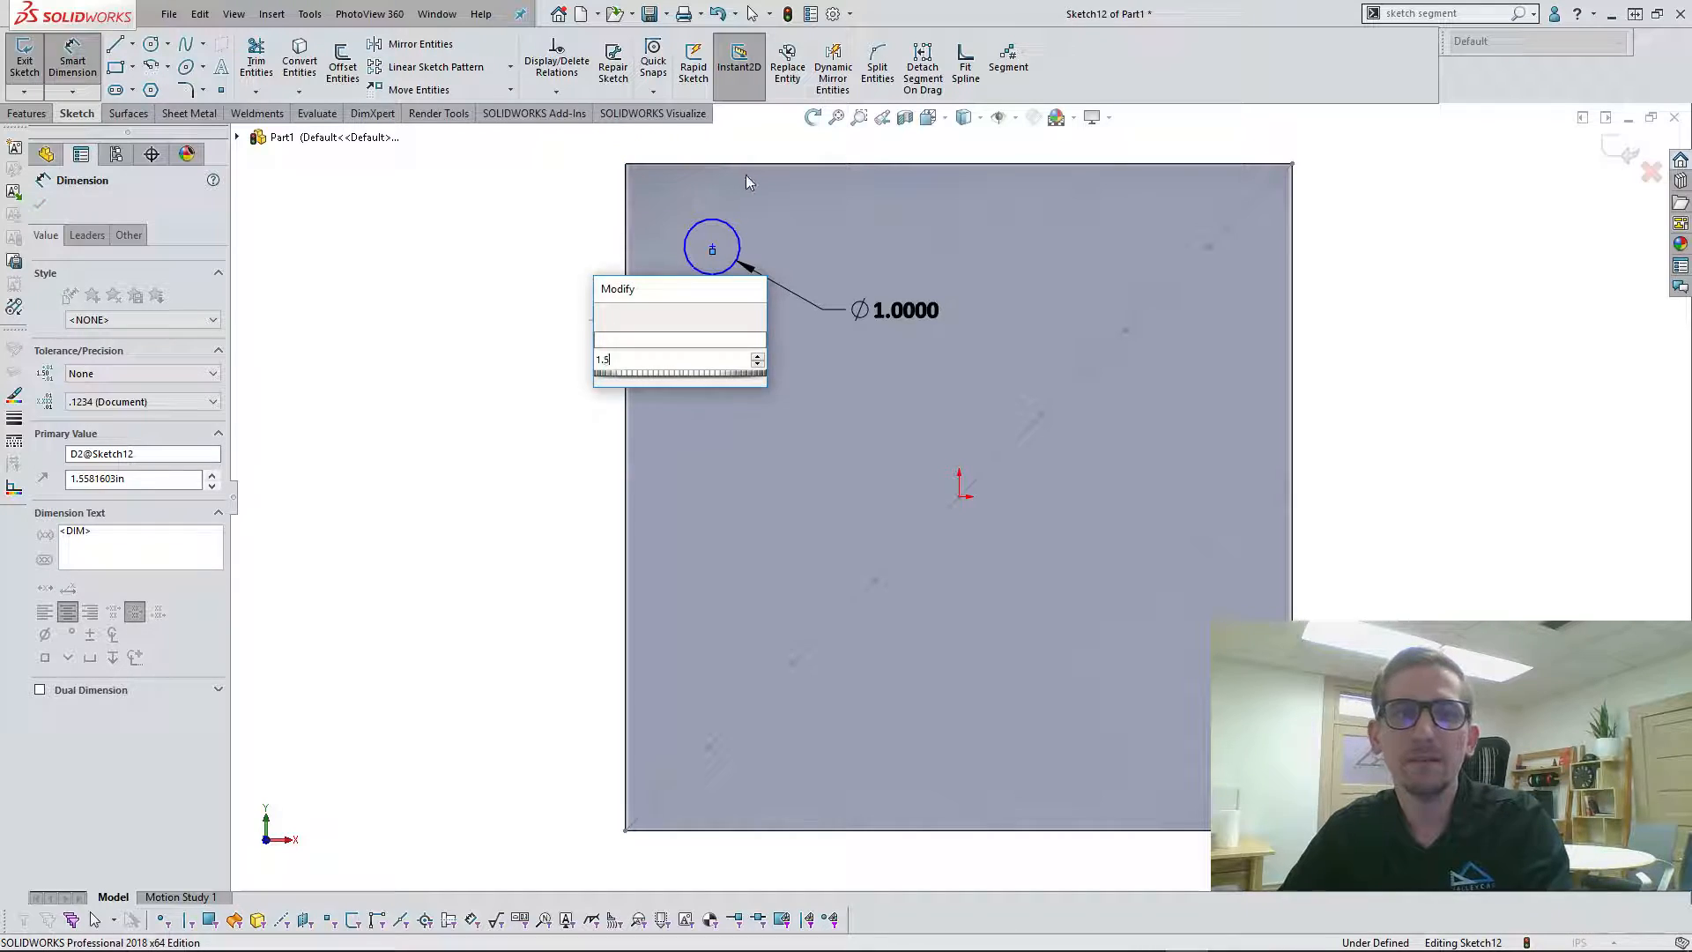
{"action": "key", "text": "Return"}
Step: Dimension the circle from the plate's top edge, equated to its left-edge dimension, and move the left-edge dimension outside the plate
{"action": "left_click", "coordinate": [772, 166]}
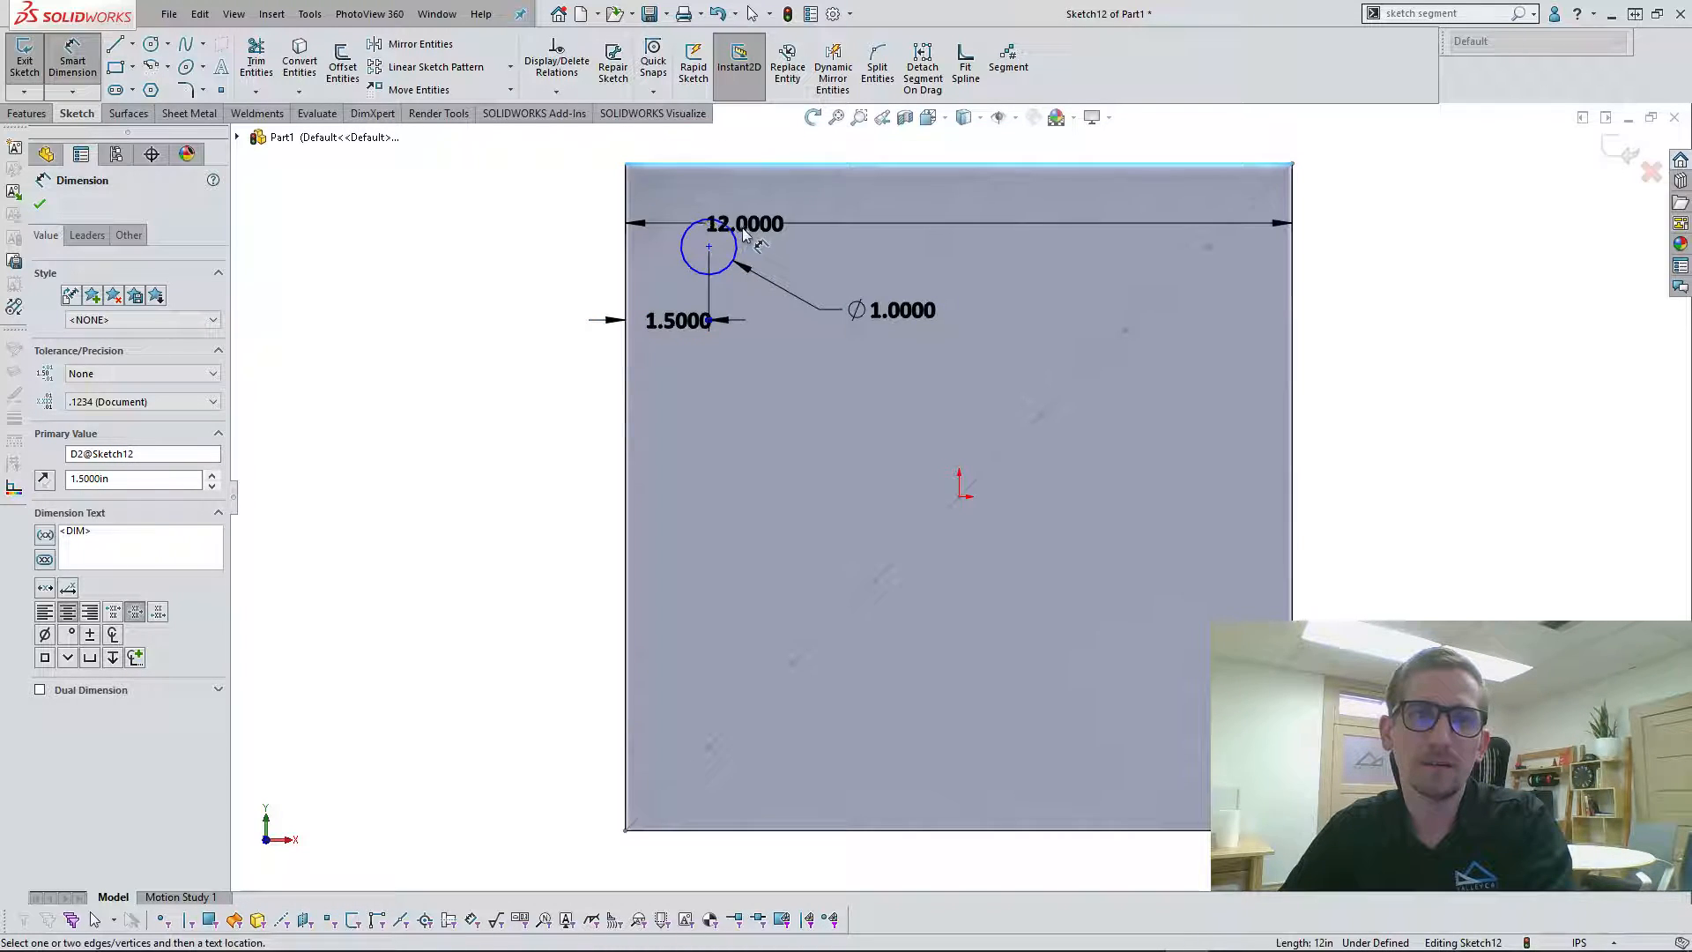
{"action": "left_click", "coordinate": [732, 234]}
{"action": "left_click", "coordinate": [779, 210]}
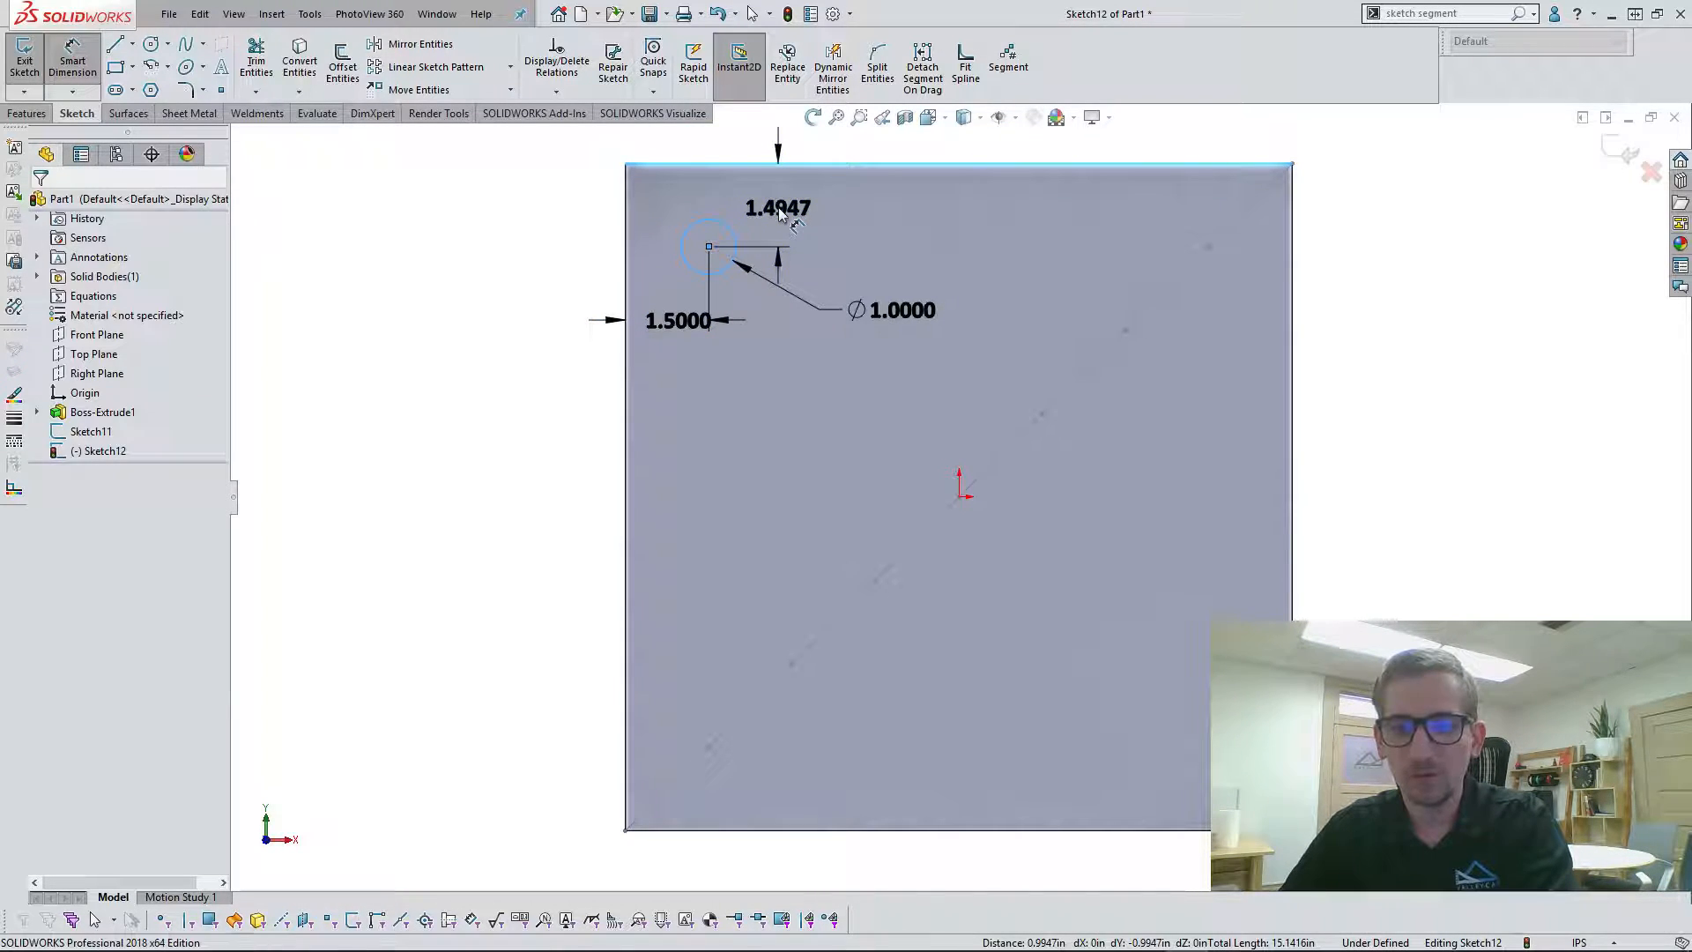
{"action": "type", "text": "="}
{"action": "left_click", "coordinate": [681, 317]}
{"action": "key", "text": "Return"}
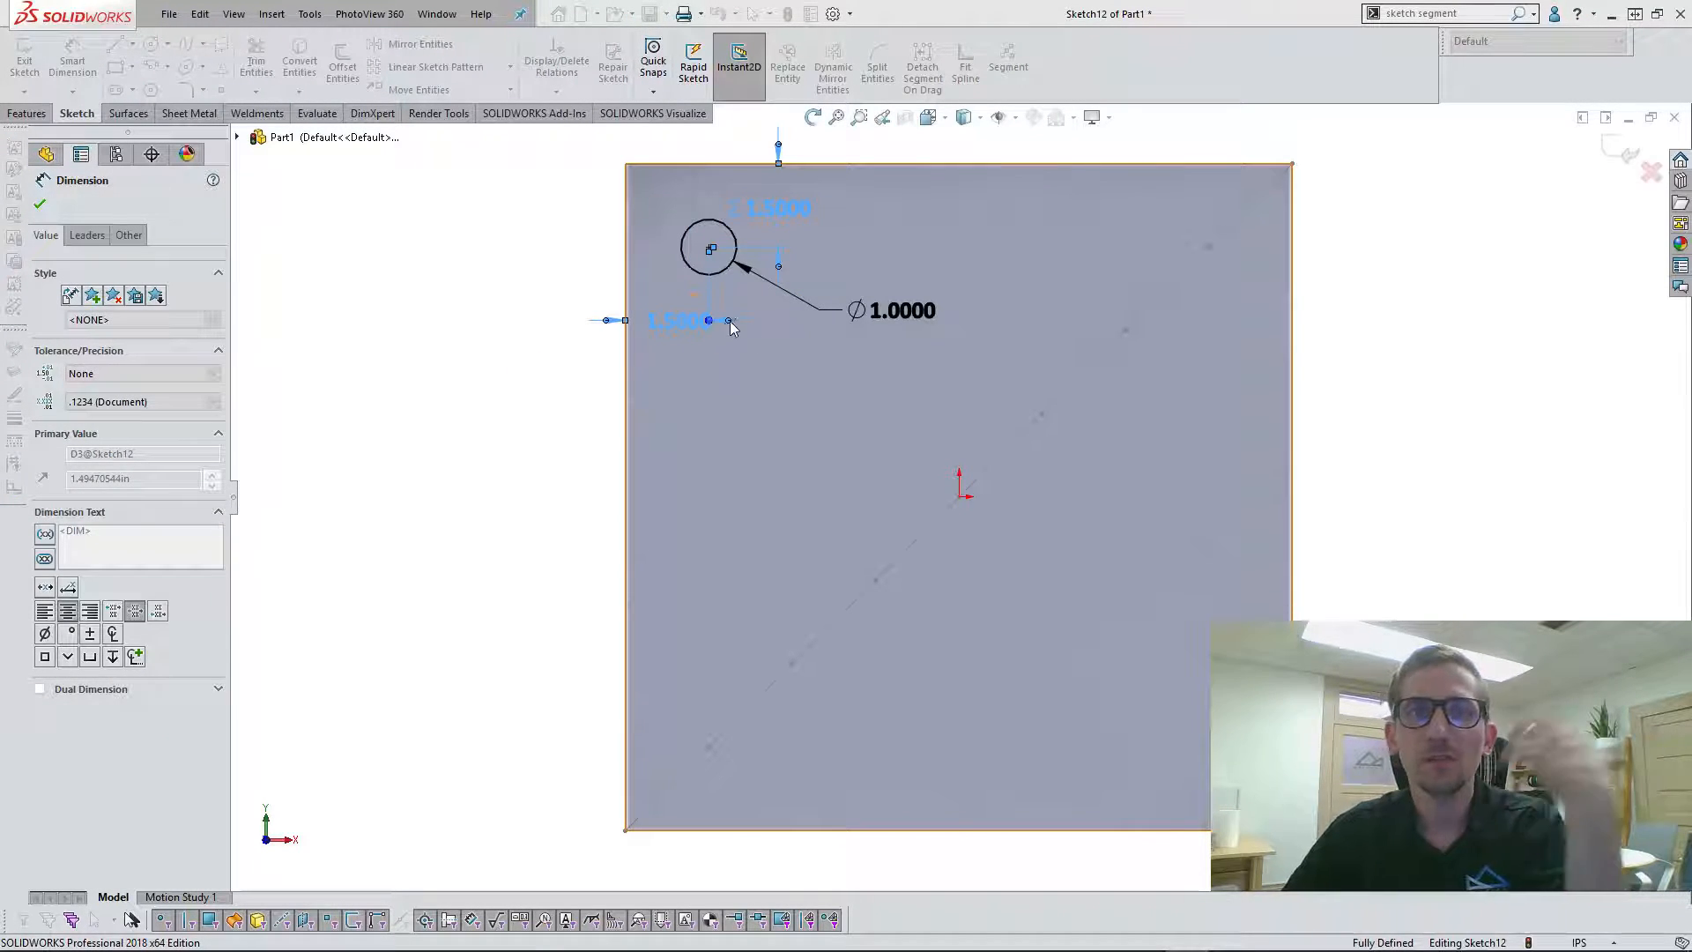
{"action": "left_click_drag", "start_coordinate": [685, 331], "coordinate": [497, 377]}
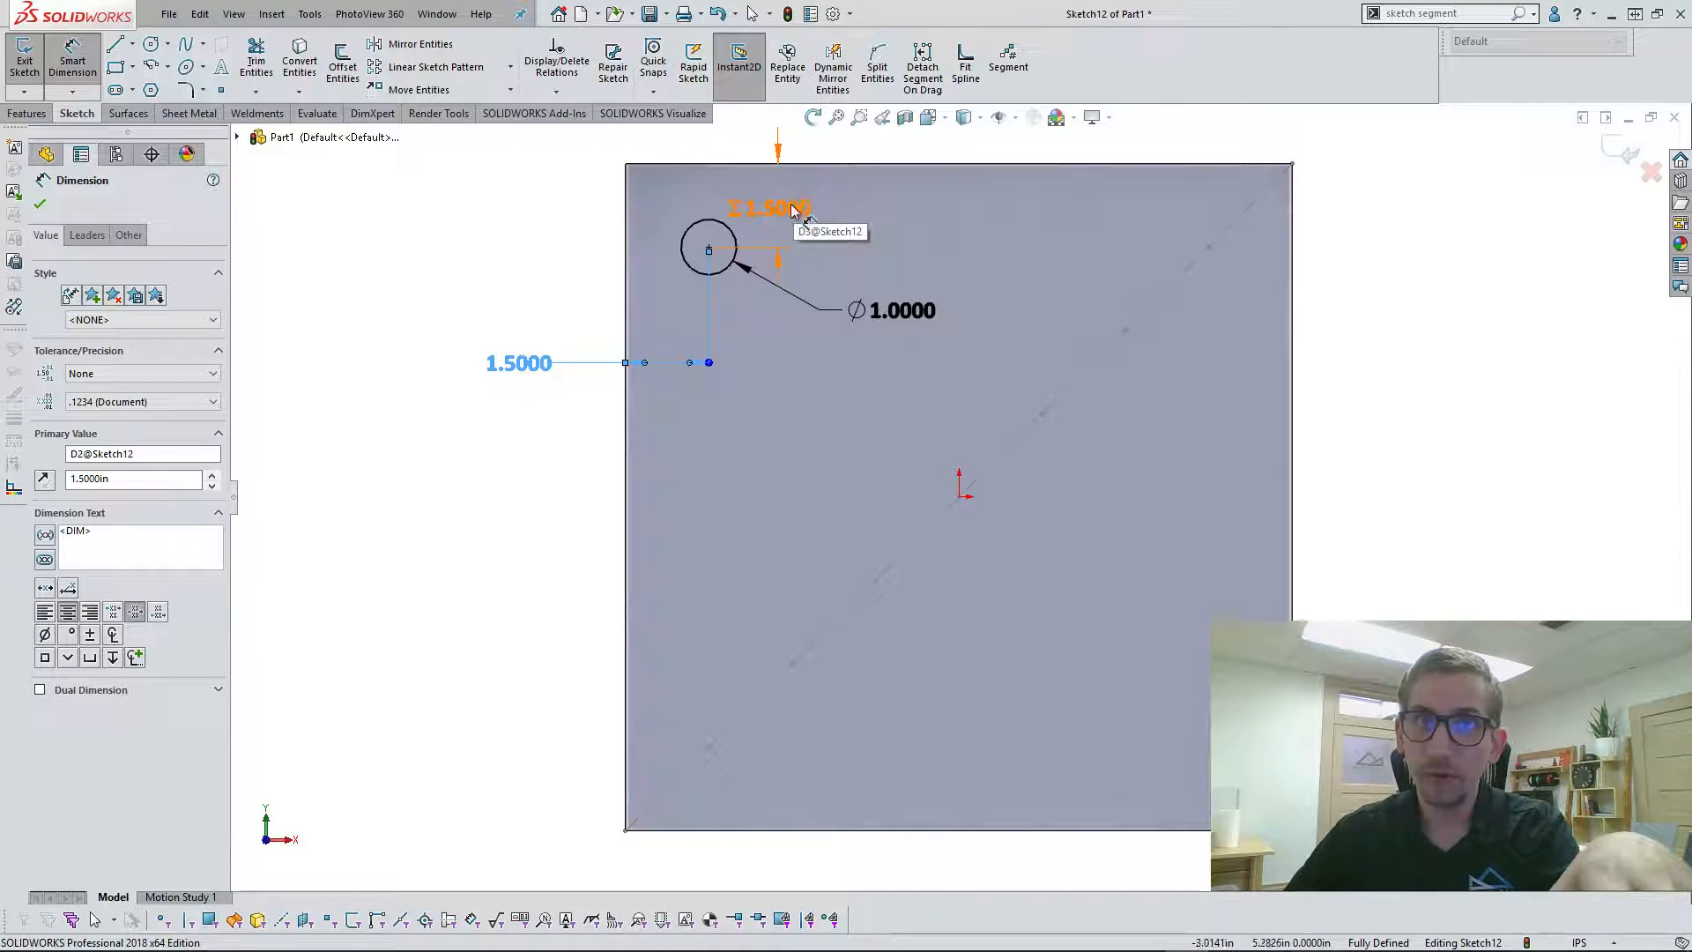
Step: Exit the circle sketch and complete the extruded cut to make the hole through the plate
{"action": "scroll", "coordinate": [887, 441], "scroll_direction": "up", "scroll_amount": 4}
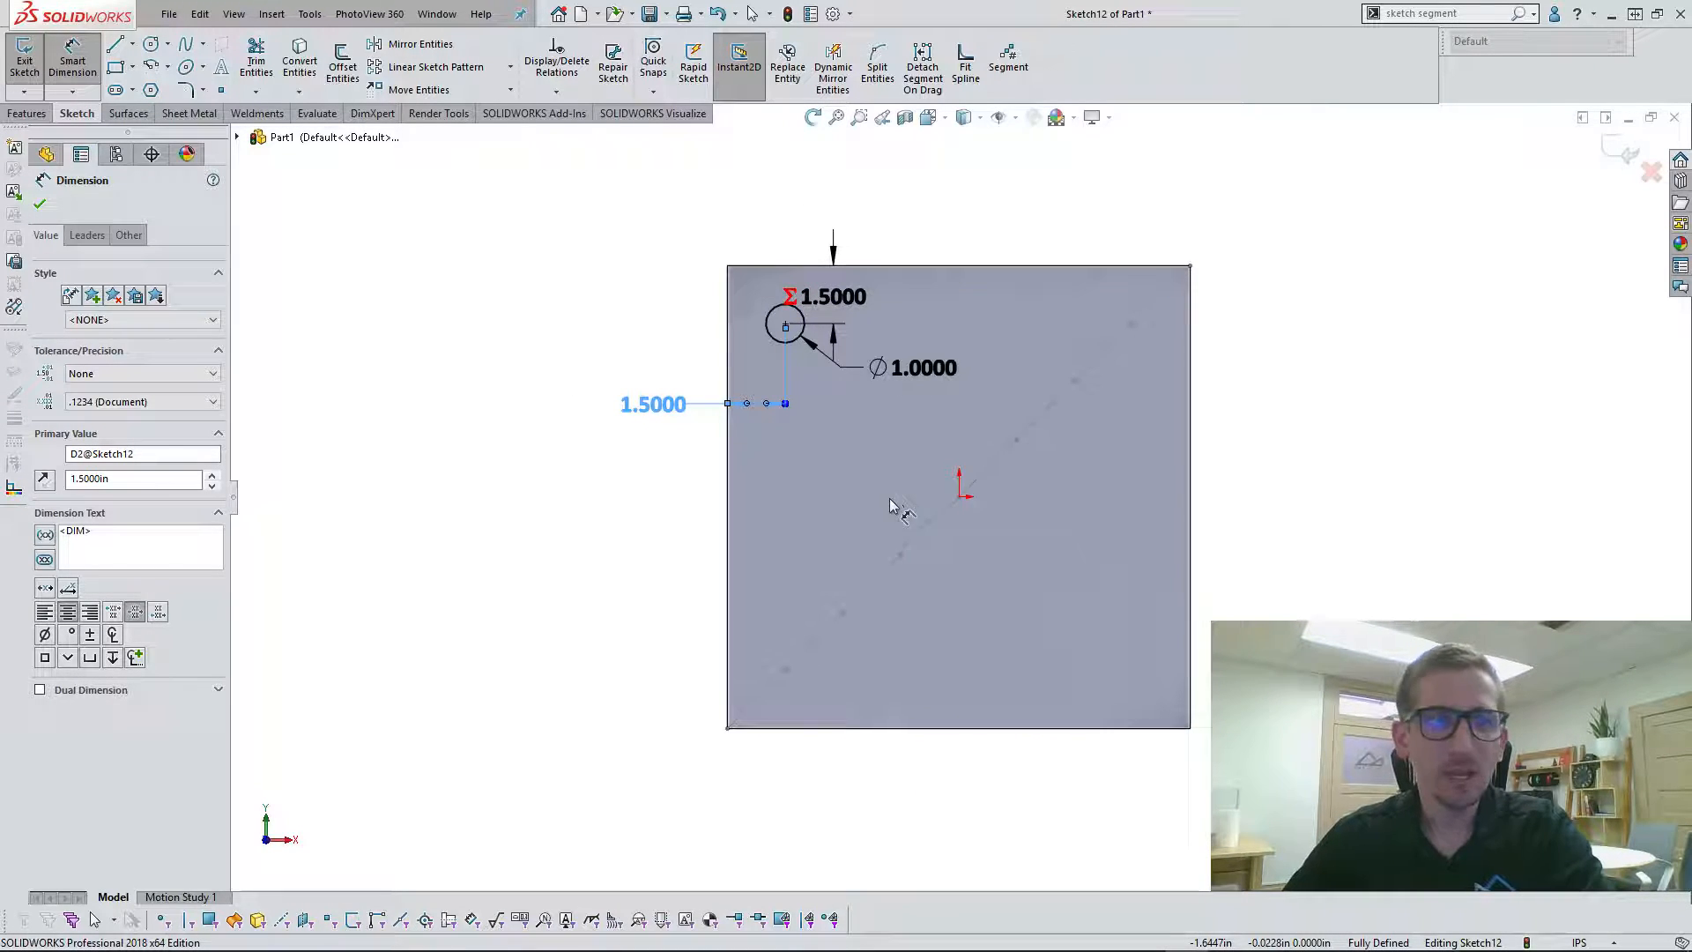
{"action": "scroll", "coordinate": [881, 589], "scroll_direction": "down", "scroll_amount": 2}
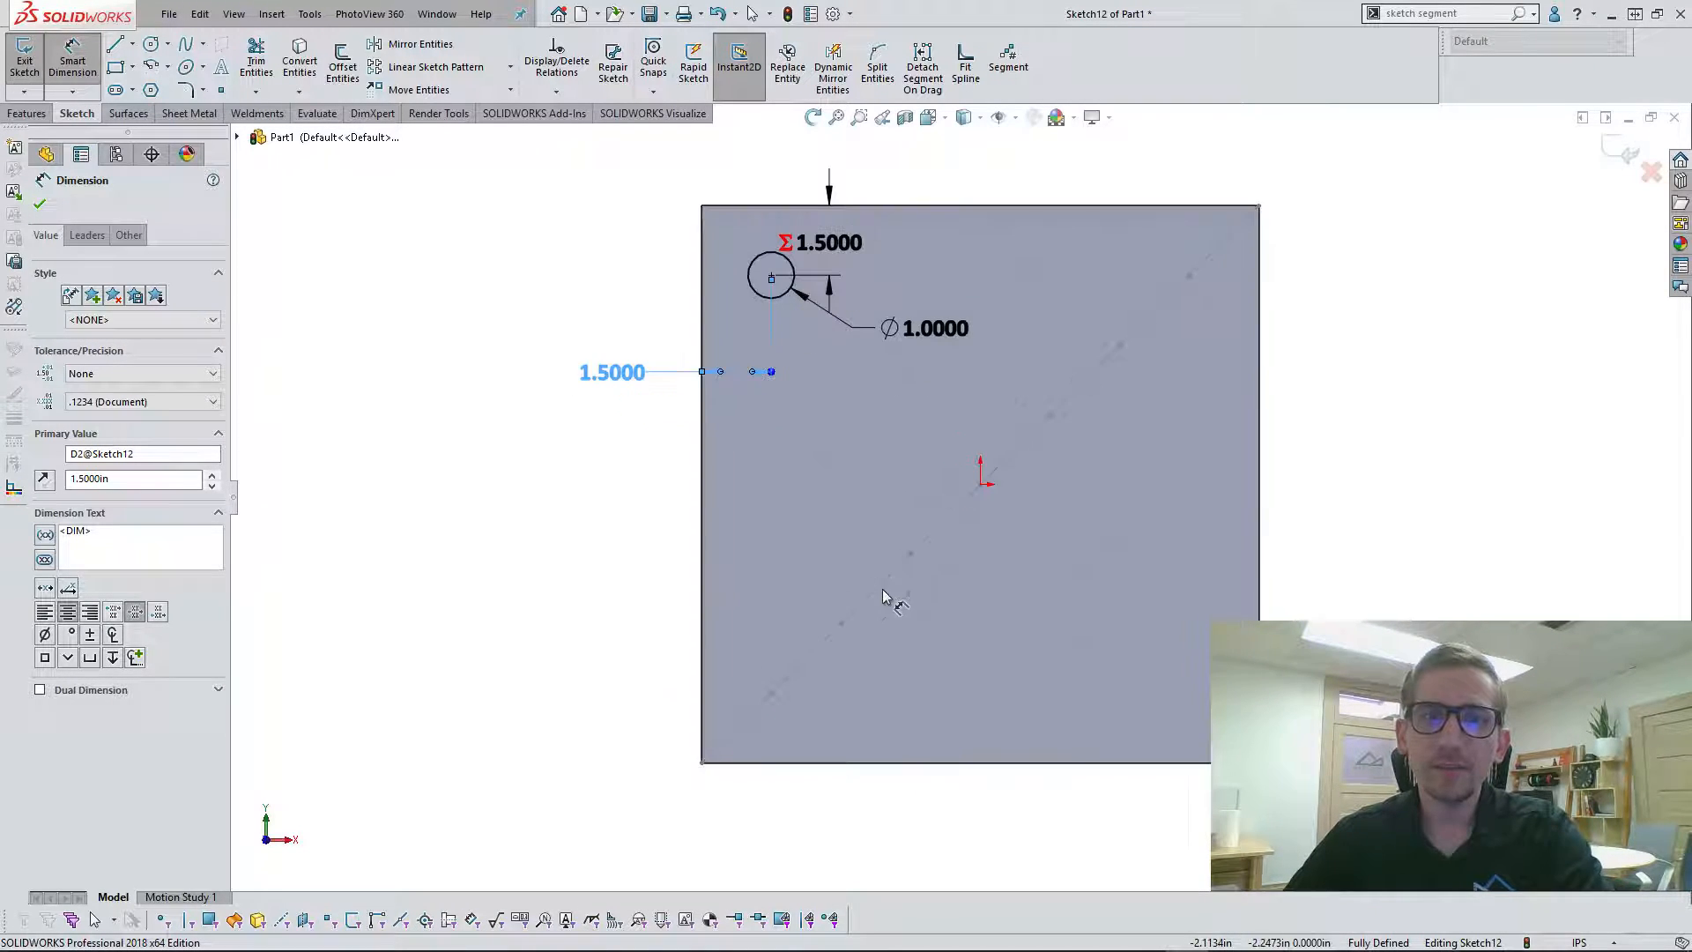
{"action": "left_click", "coordinate": [1622, 159]}
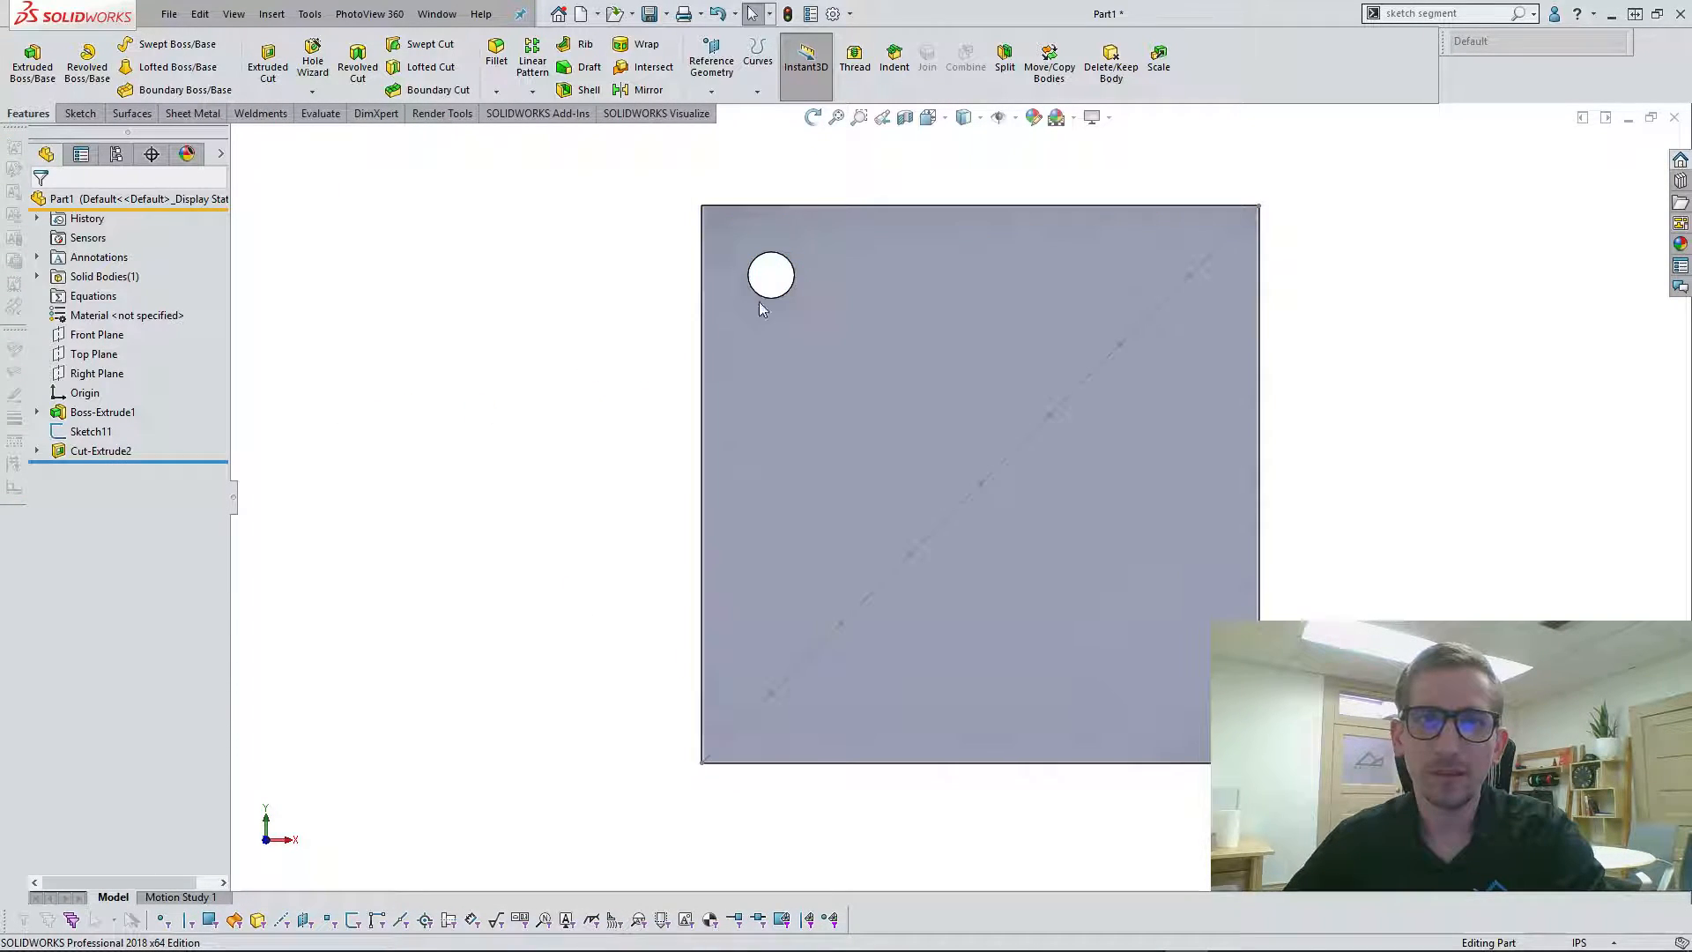
{"action": "left_click", "coordinate": [733, 567]}
{"action": "left_click", "coordinate": [628, 567]}
{"action": "scroll", "coordinate": [553, 572], "scroll_direction": "up", "scroll_amount": 1}
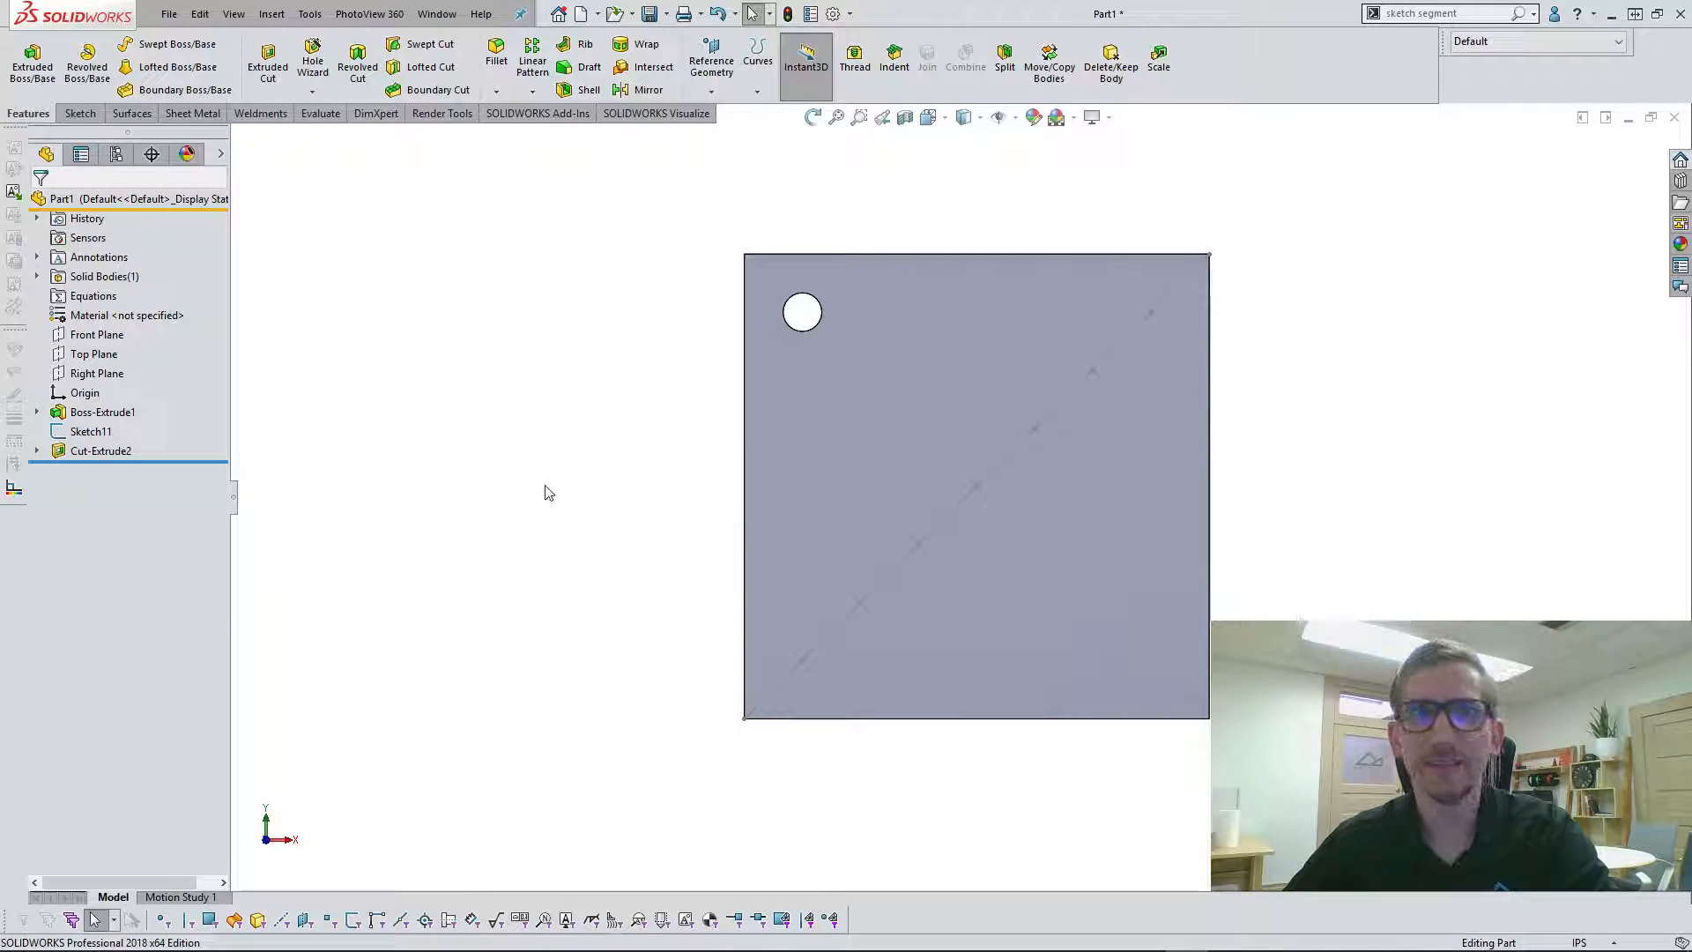
Step: Create a Sketch Driven Pattern of the hole using the diagonal line's points in Sketch11, with the centroid as reference point
{"action": "left_click", "coordinate": [533, 94]}
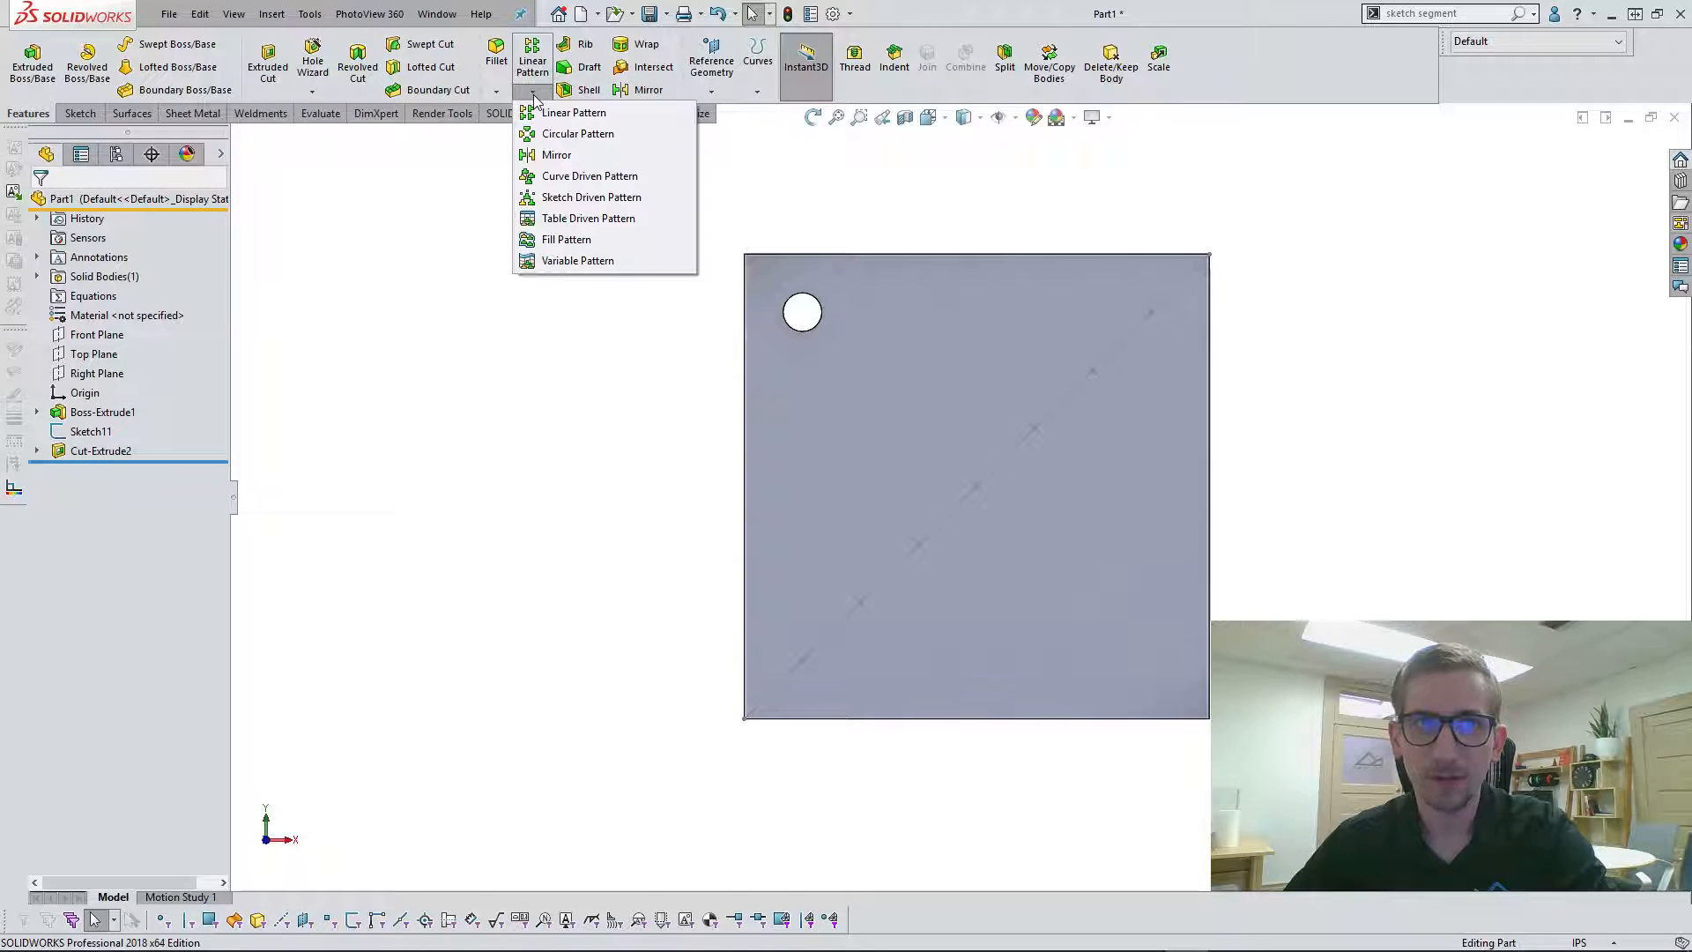
{"action": "left_click", "coordinate": [567, 200]}
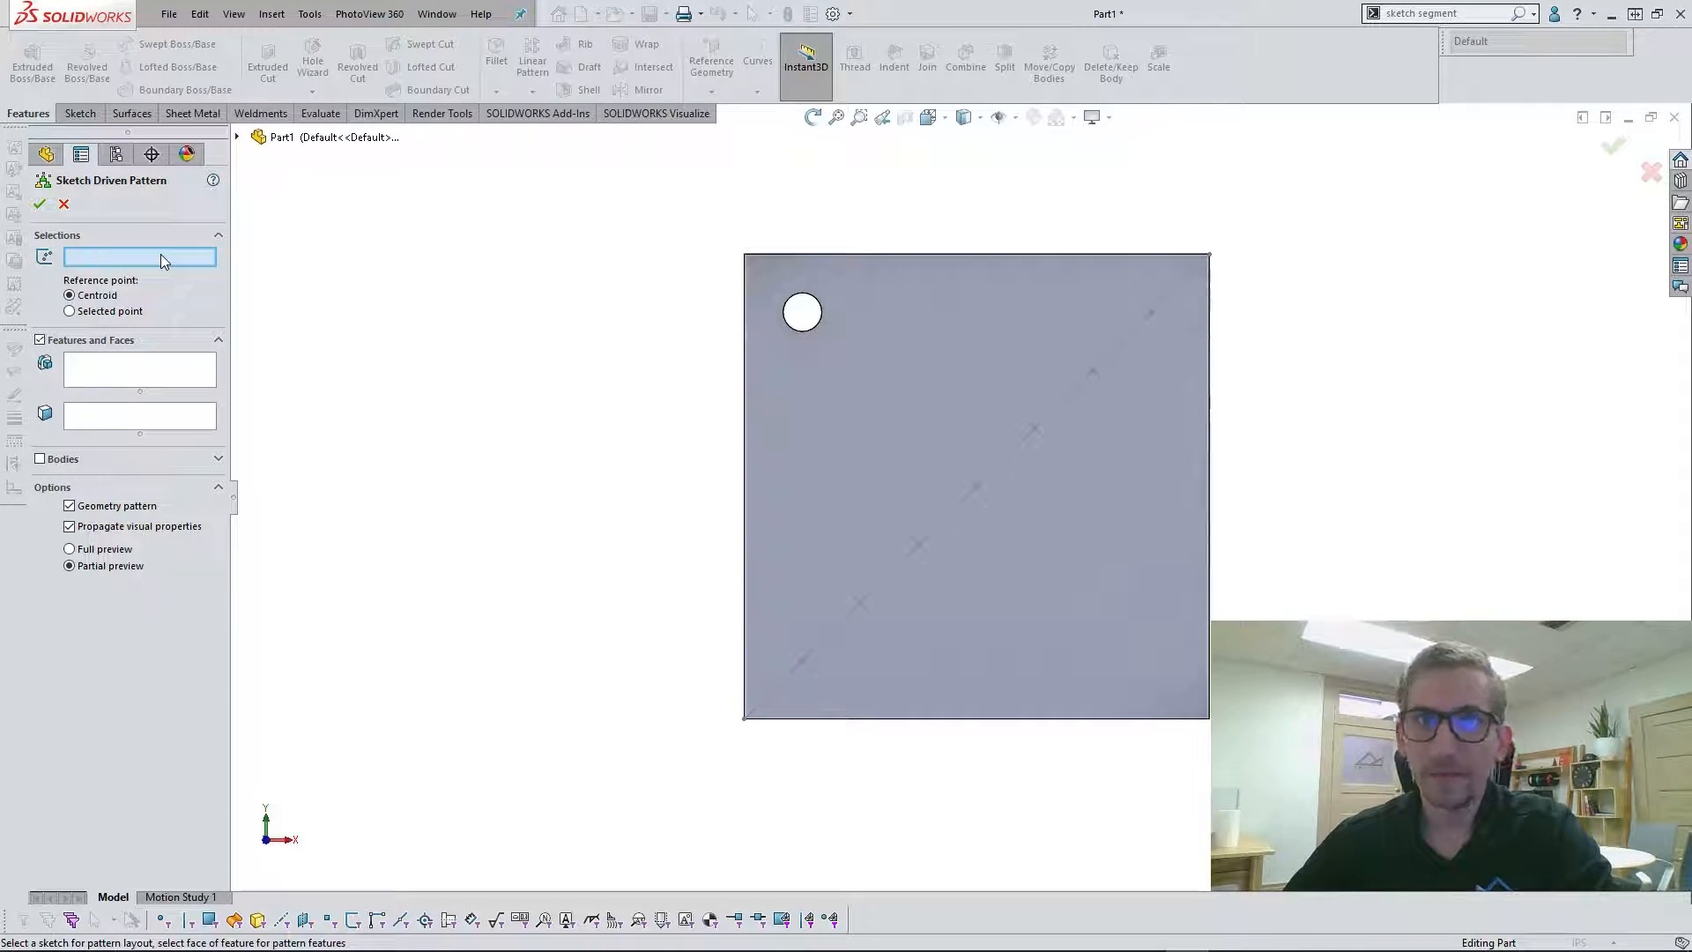
{"action": "left_click", "coordinate": [895, 566]}
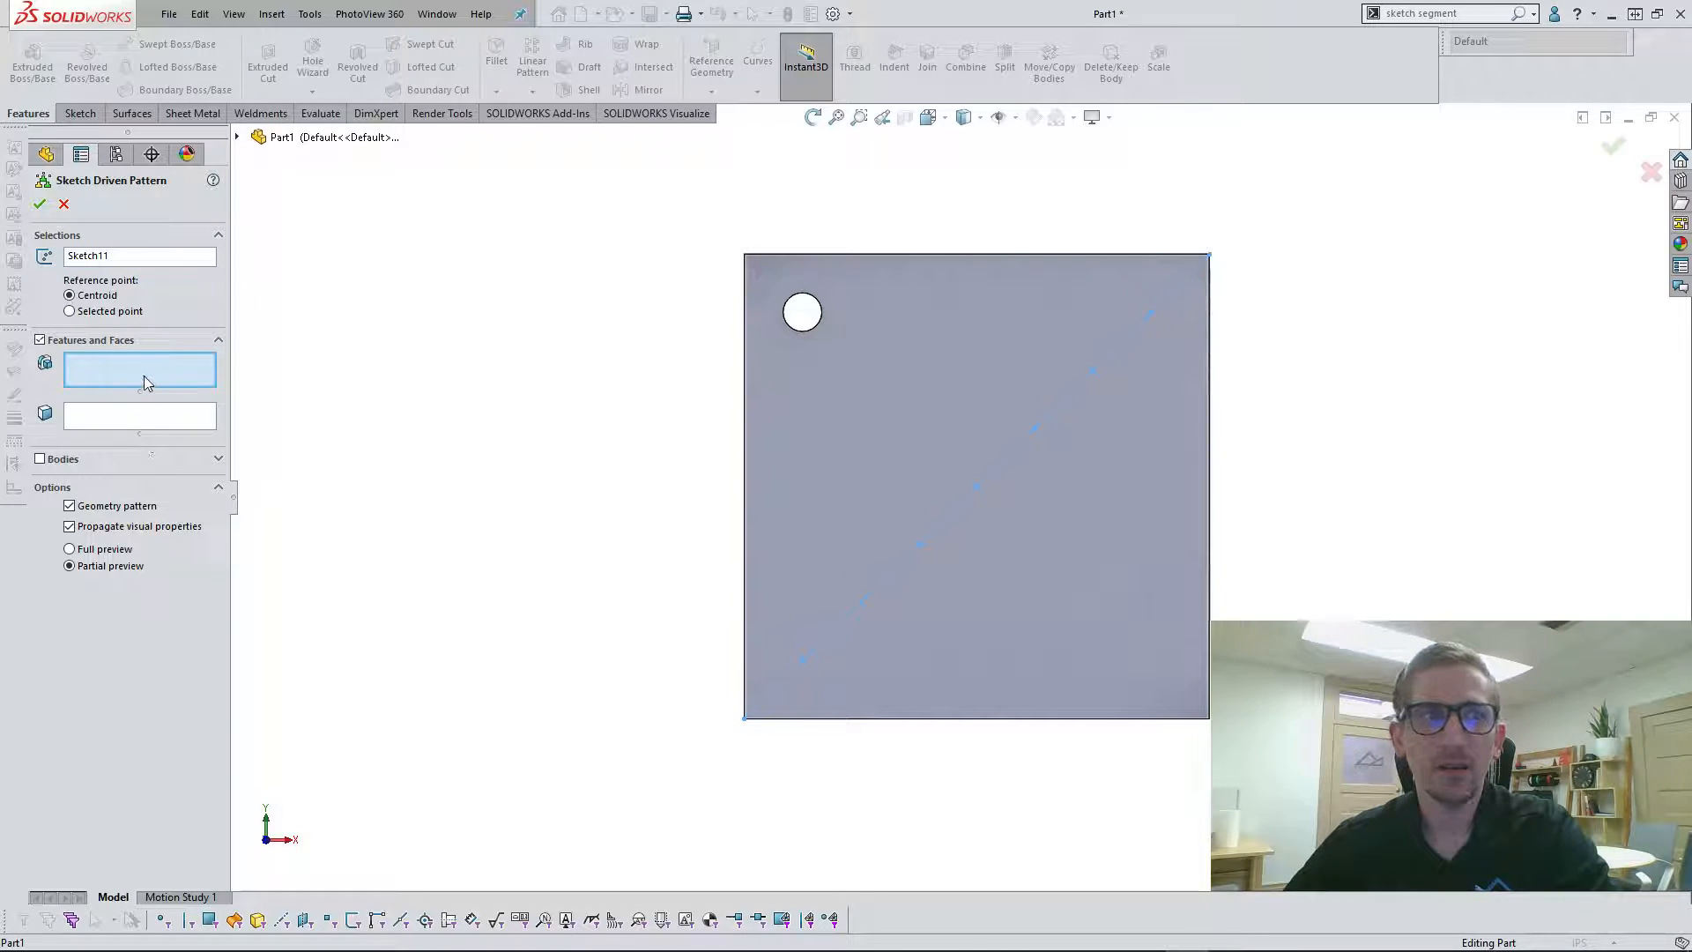
{"action": "middle_click_drag", "start_coordinate": [574, 307], "coordinate": [631, 374]}
{"action": "scroll", "coordinate": [964, 374], "scroll_direction": "down", "scroll_amount": 3}
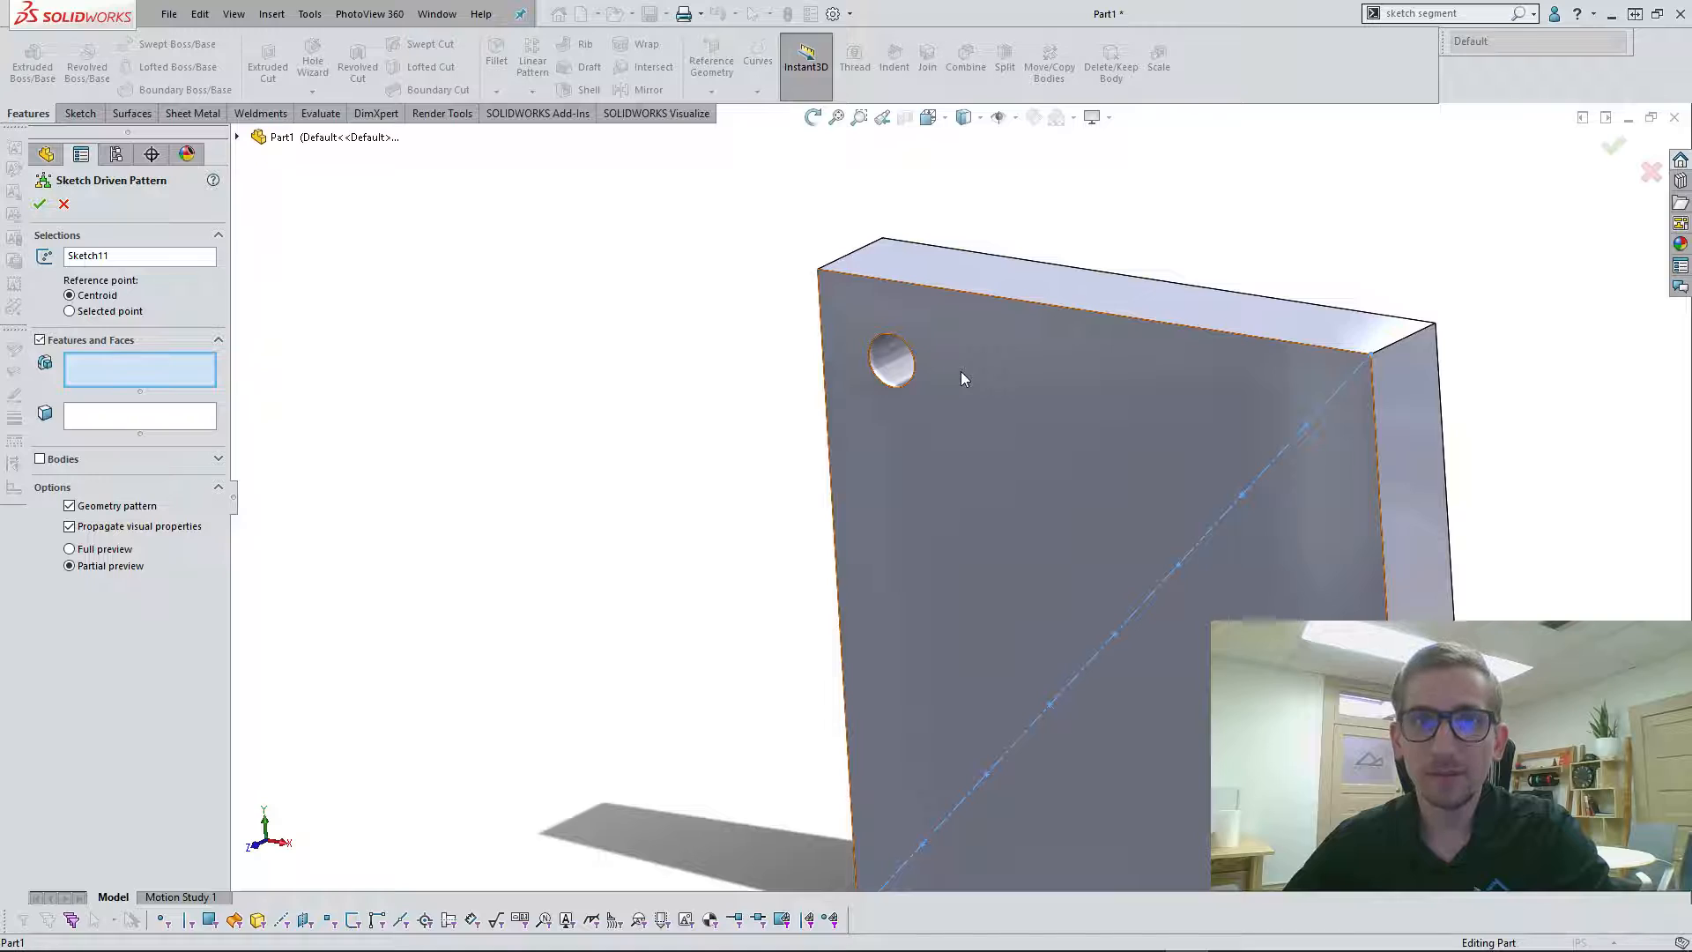
{"action": "left_click", "coordinate": [892, 362]}
{"action": "key", "text": "ctrl+1"}
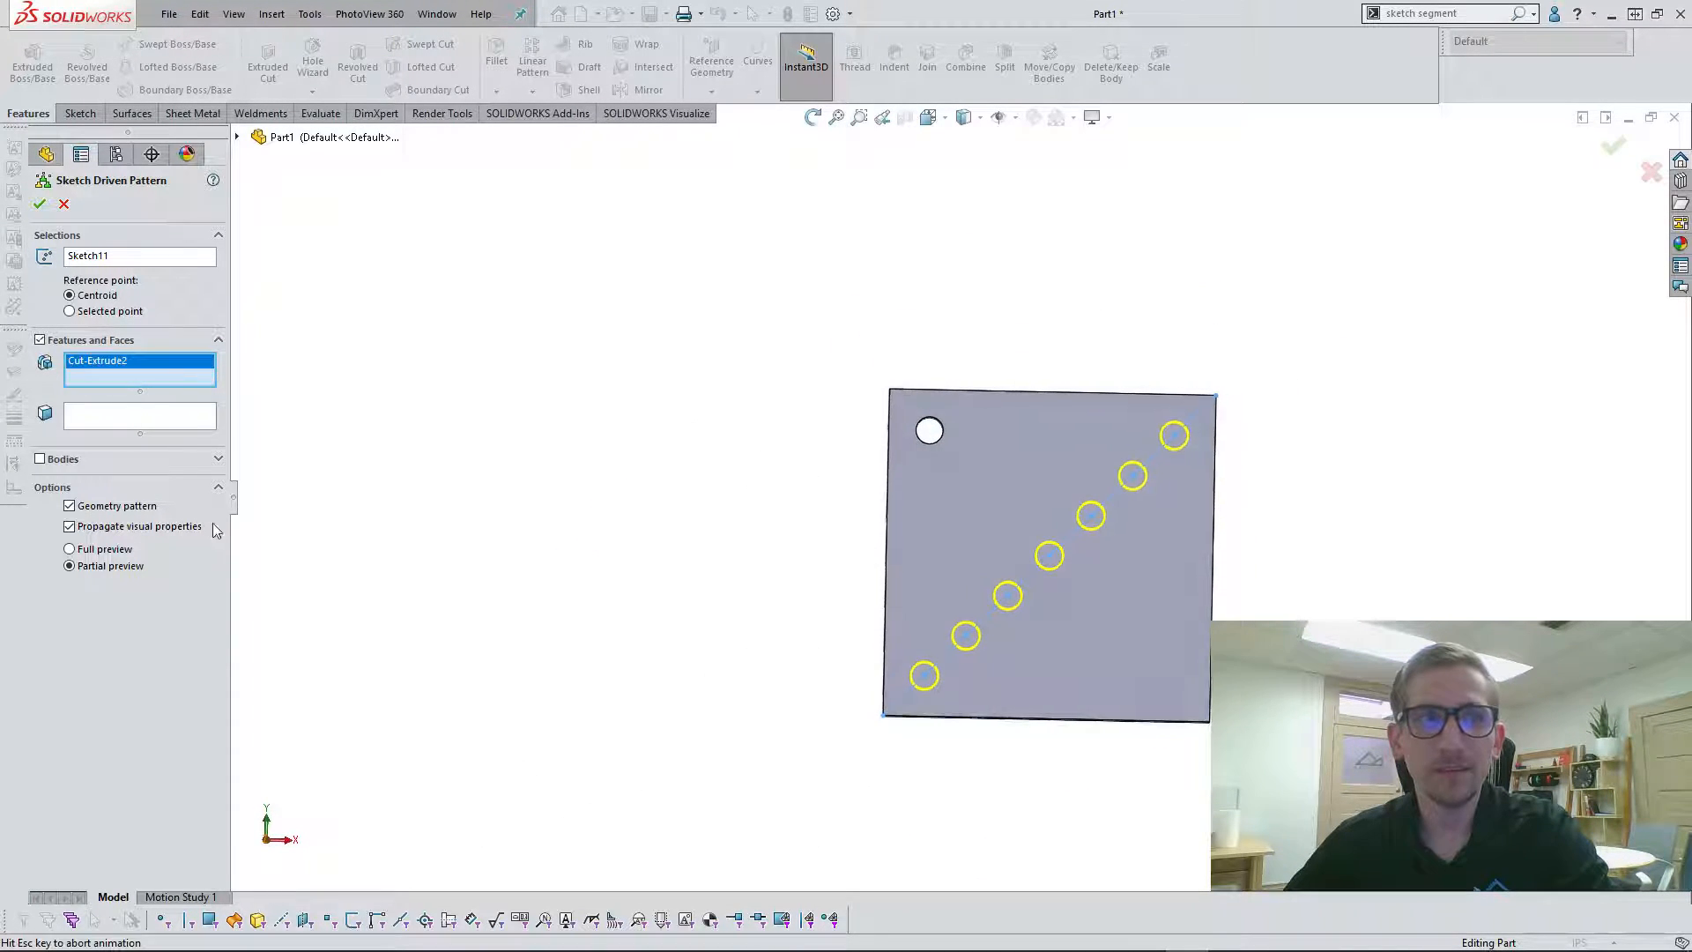
{"action": "scroll", "coordinate": [826, 461], "scroll_direction": "down", "scroll_amount": 3}
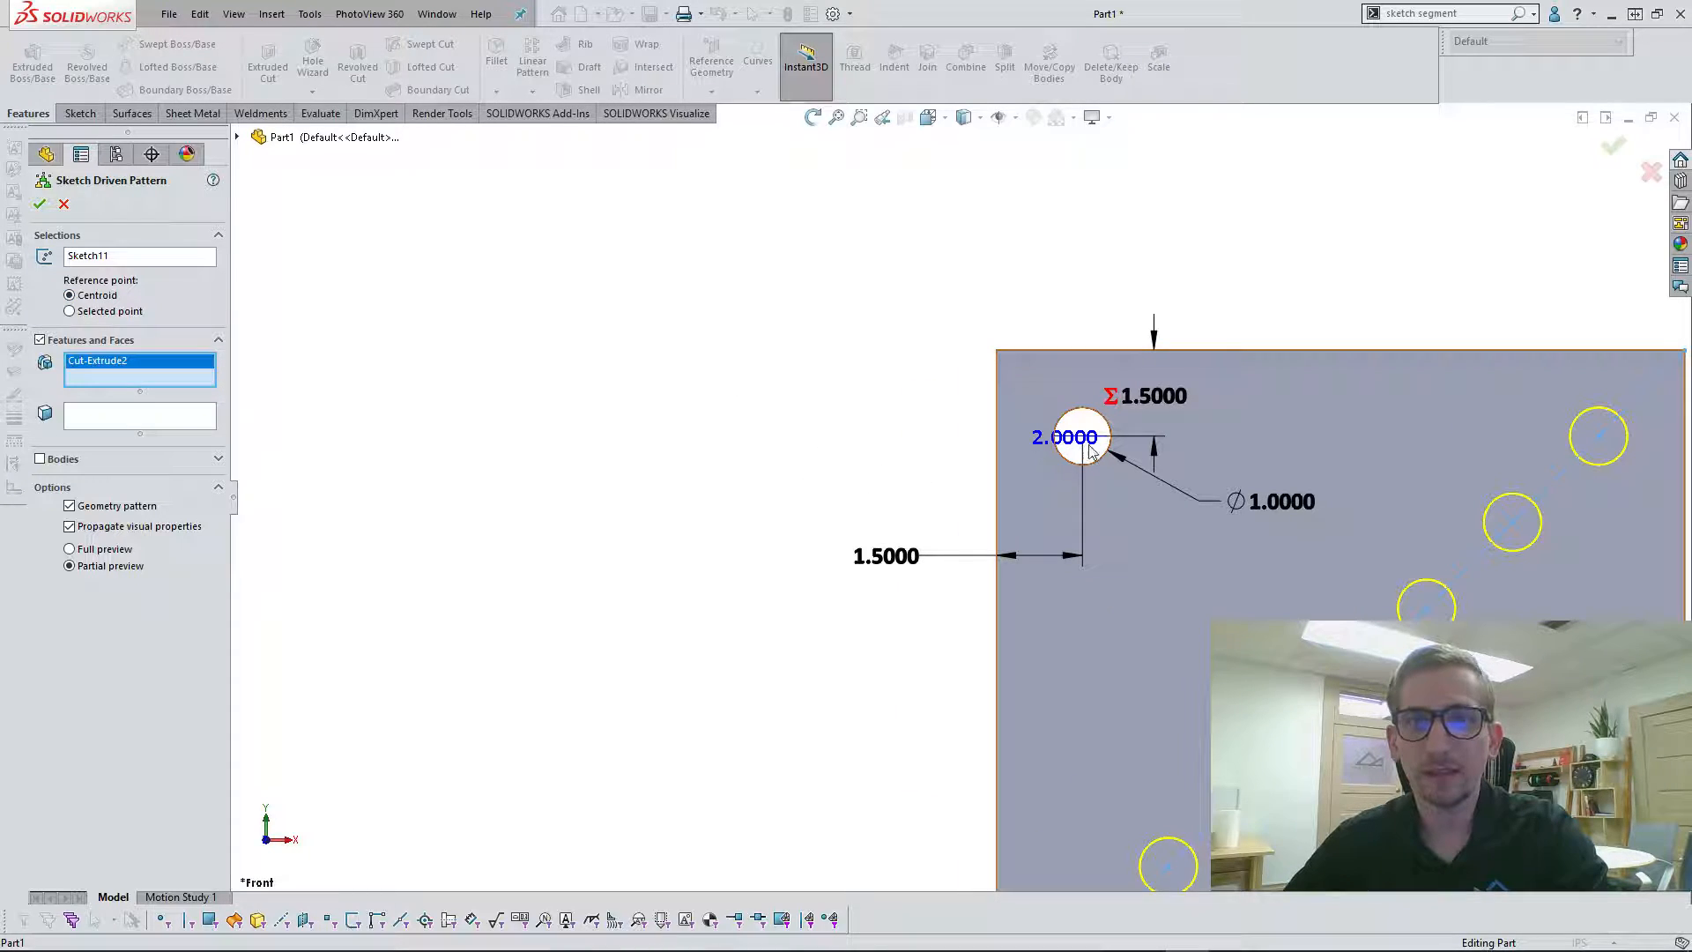
{"action": "scroll", "coordinate": [1124, 599], "scroll_direction": "up", "scroll_amount": 1}
{"action": "scroll", "coordinate": [1106, 718], "scroll_direction": "down", "scroll_amount": 1}
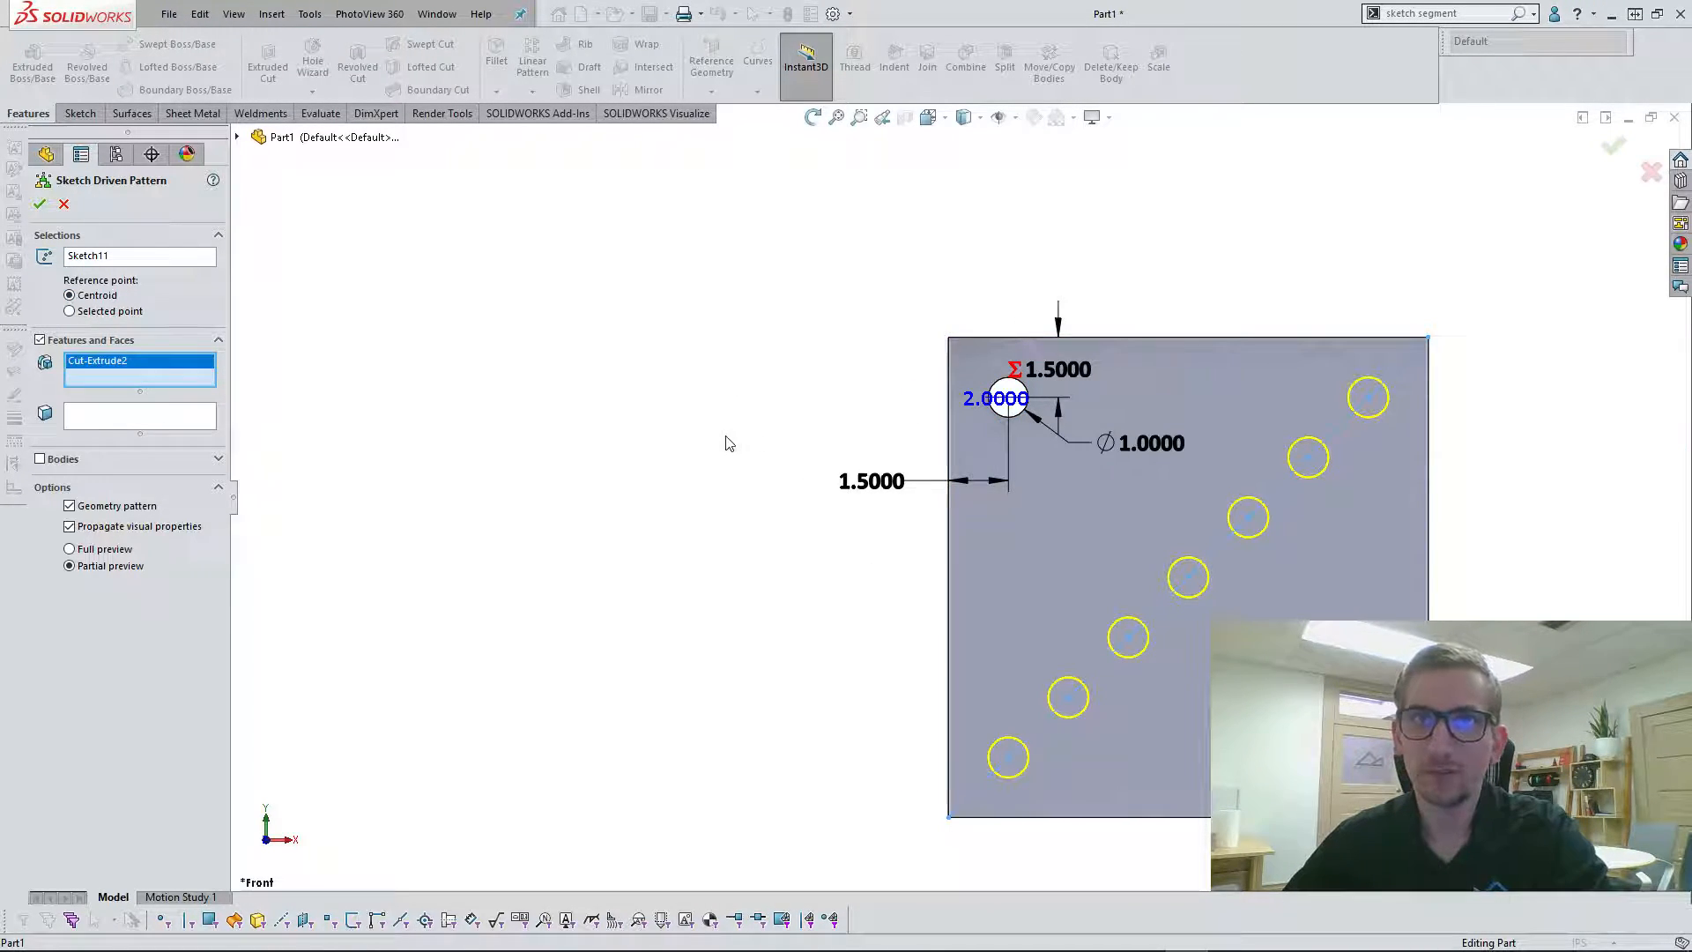
{"action": "left_click", "coordinate": [45, 209]}
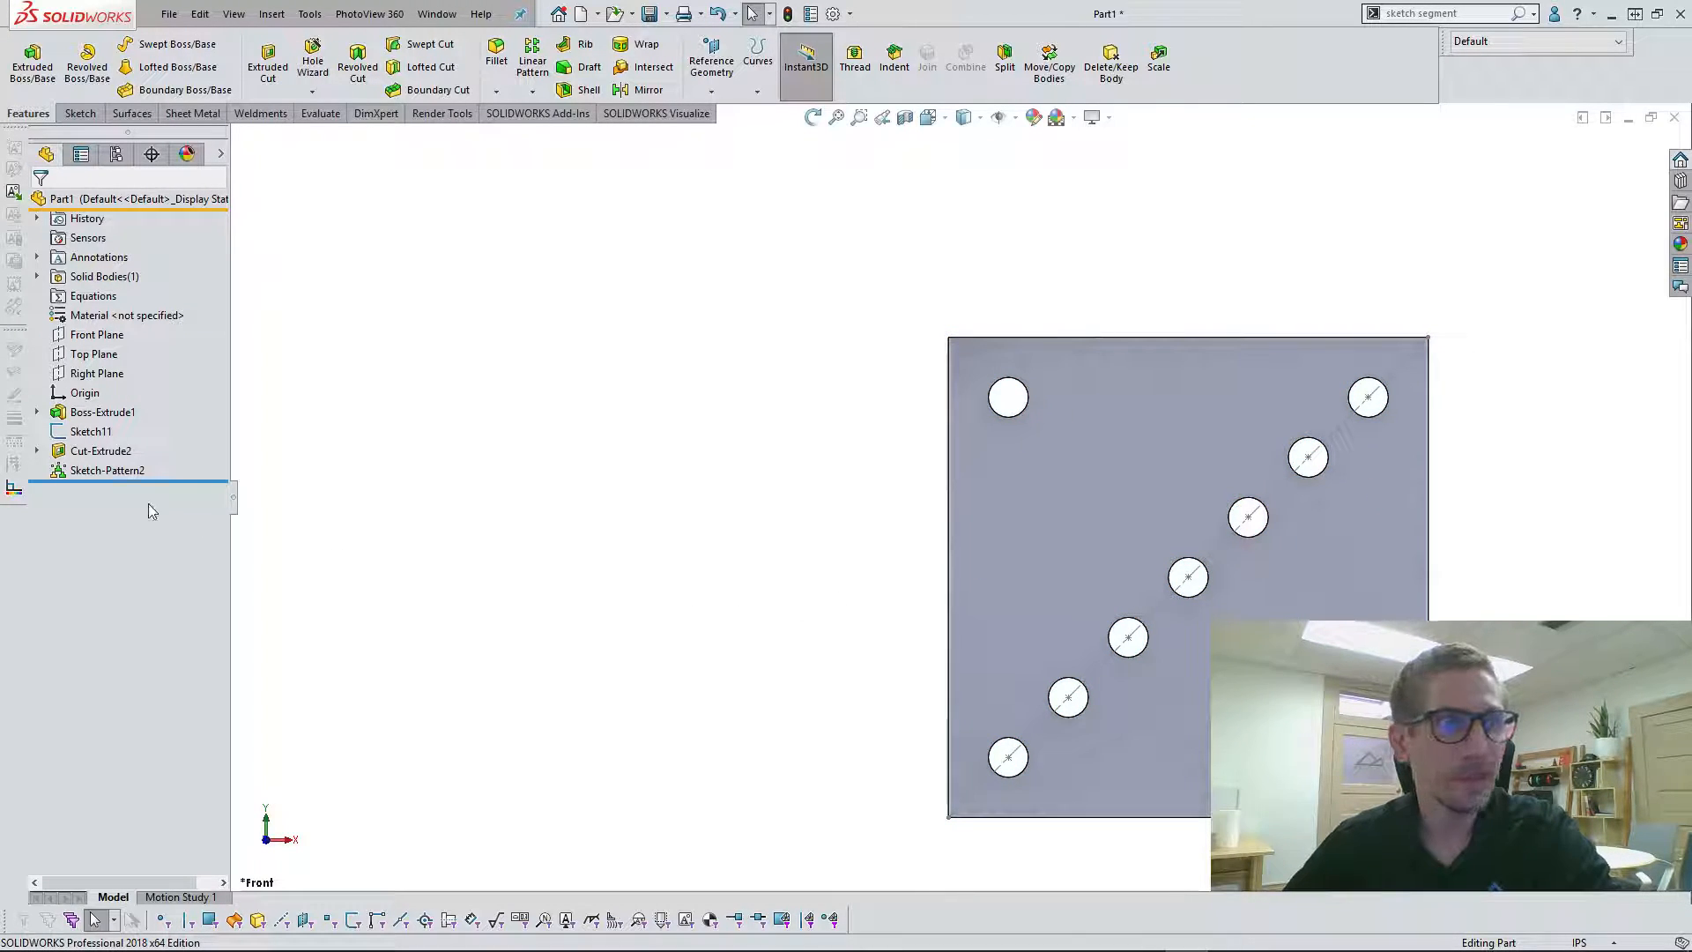
Step: Roll the model history back to just after Boss-Extrude1
{"action": "key", "text": "z"}
{"action": "key", "text": "z"}
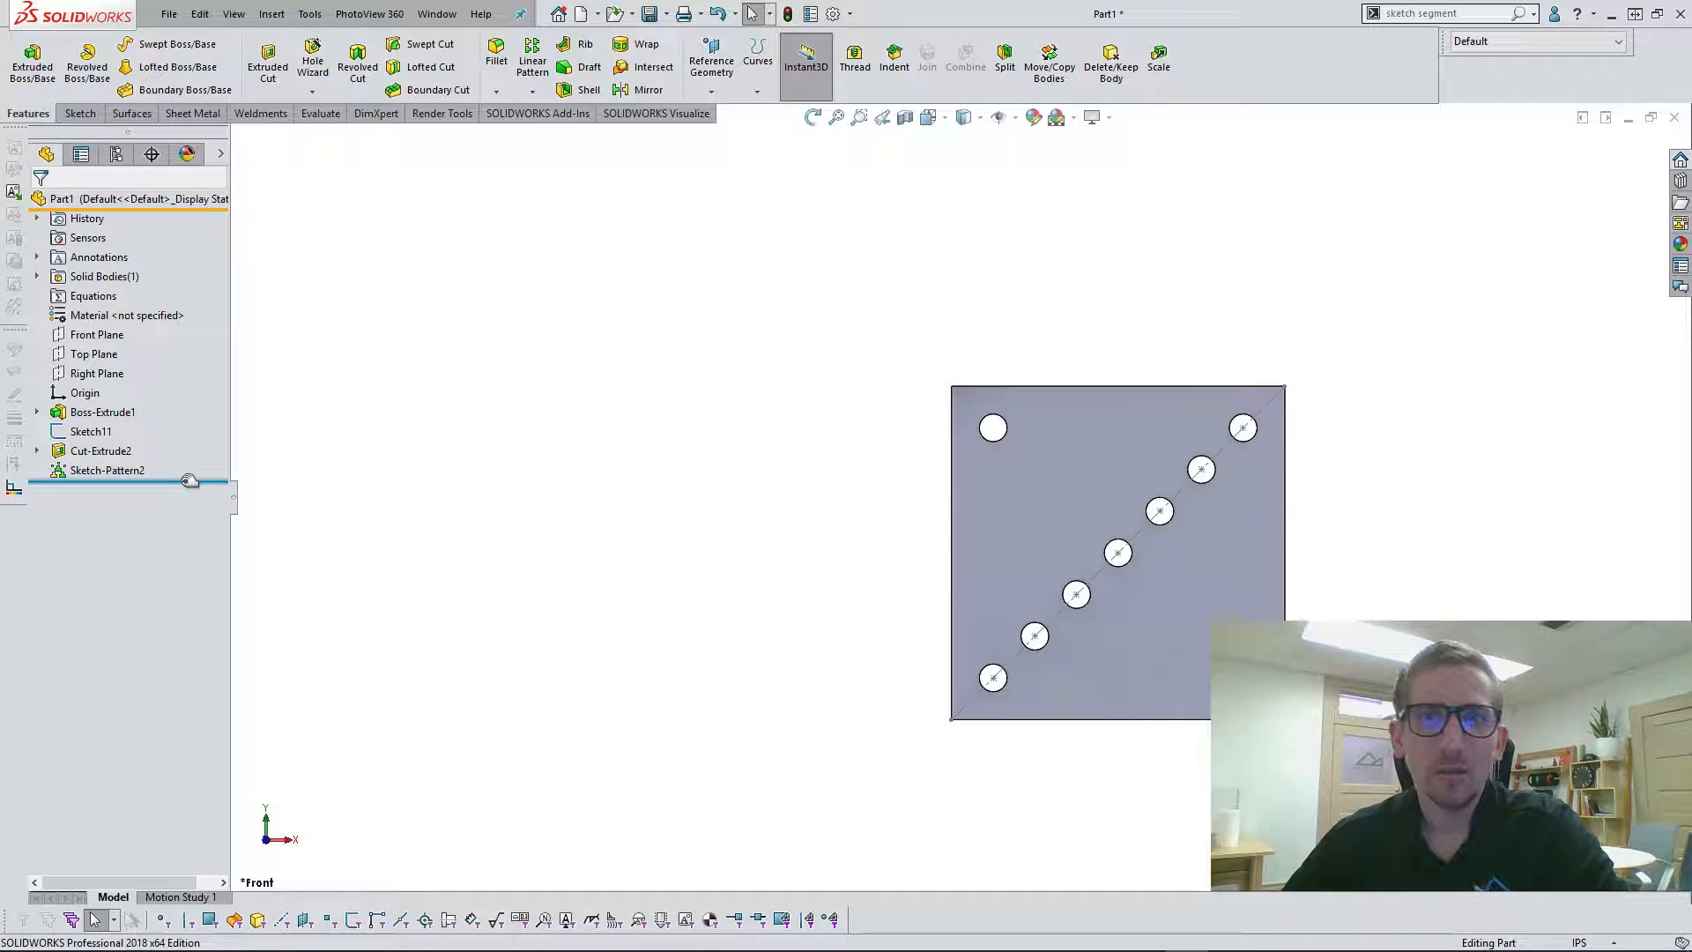
{"action": "left_click_drag", "start_coordinate": [190, 480], "coordinate": [177, 429]}
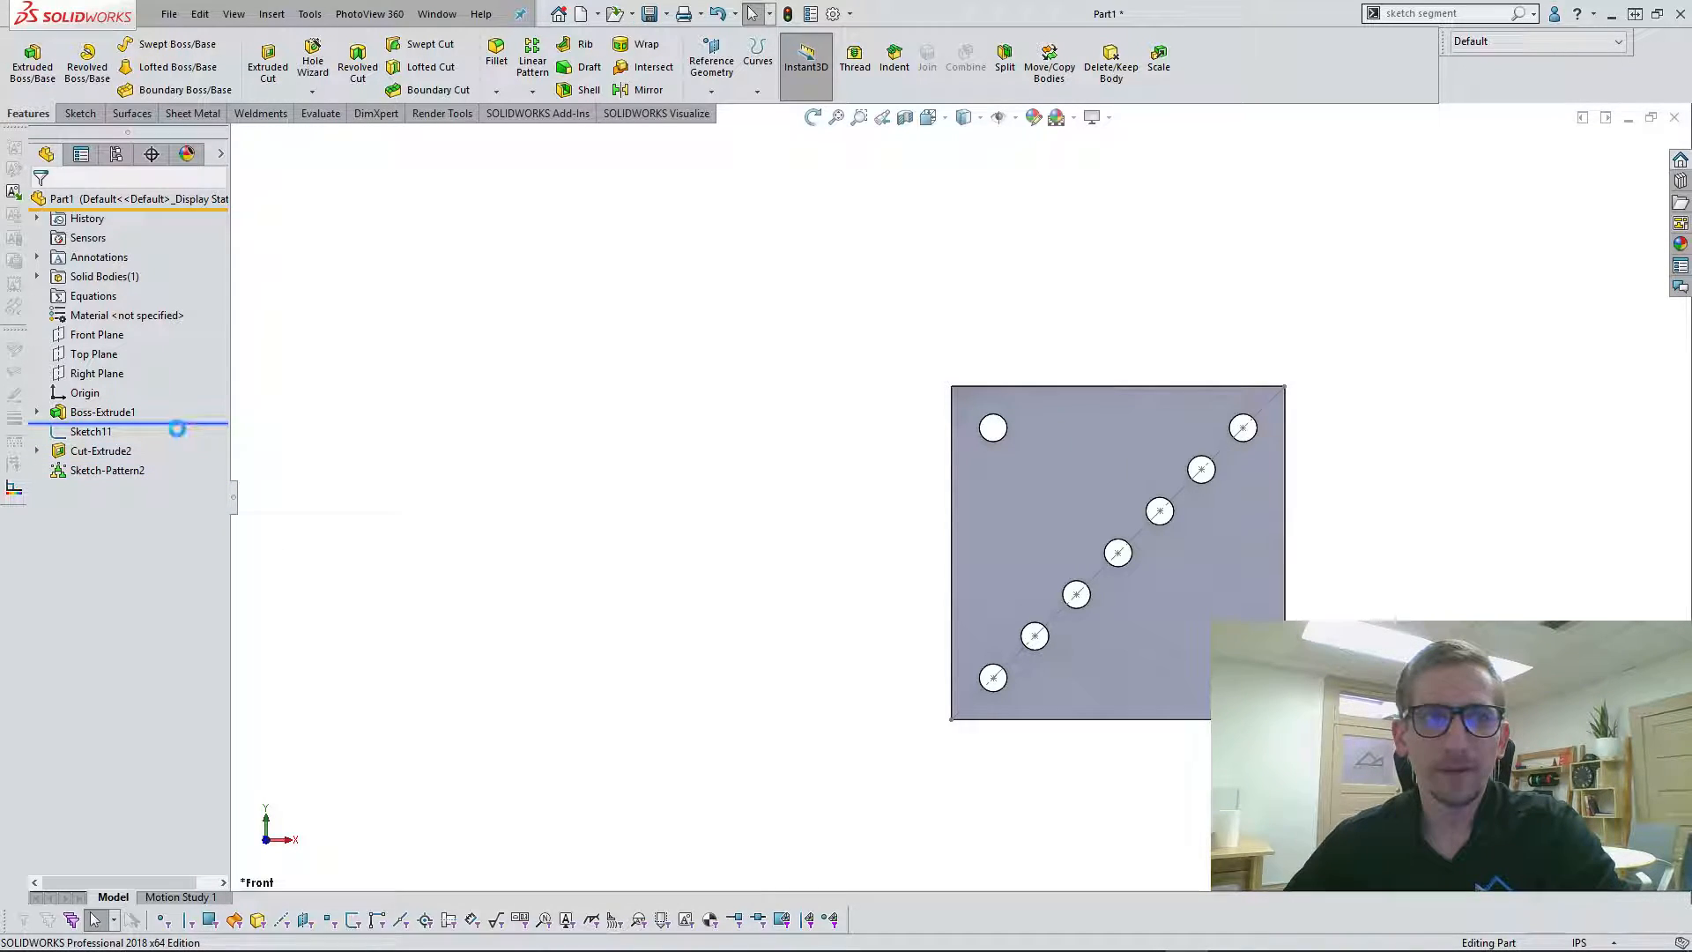
Step: Start the Hole Wizard on the plate's front face and place four freehand hole positions, two near the left edge and two on the right half
{"action": "double_click", "coordinate": [1146, 553]}
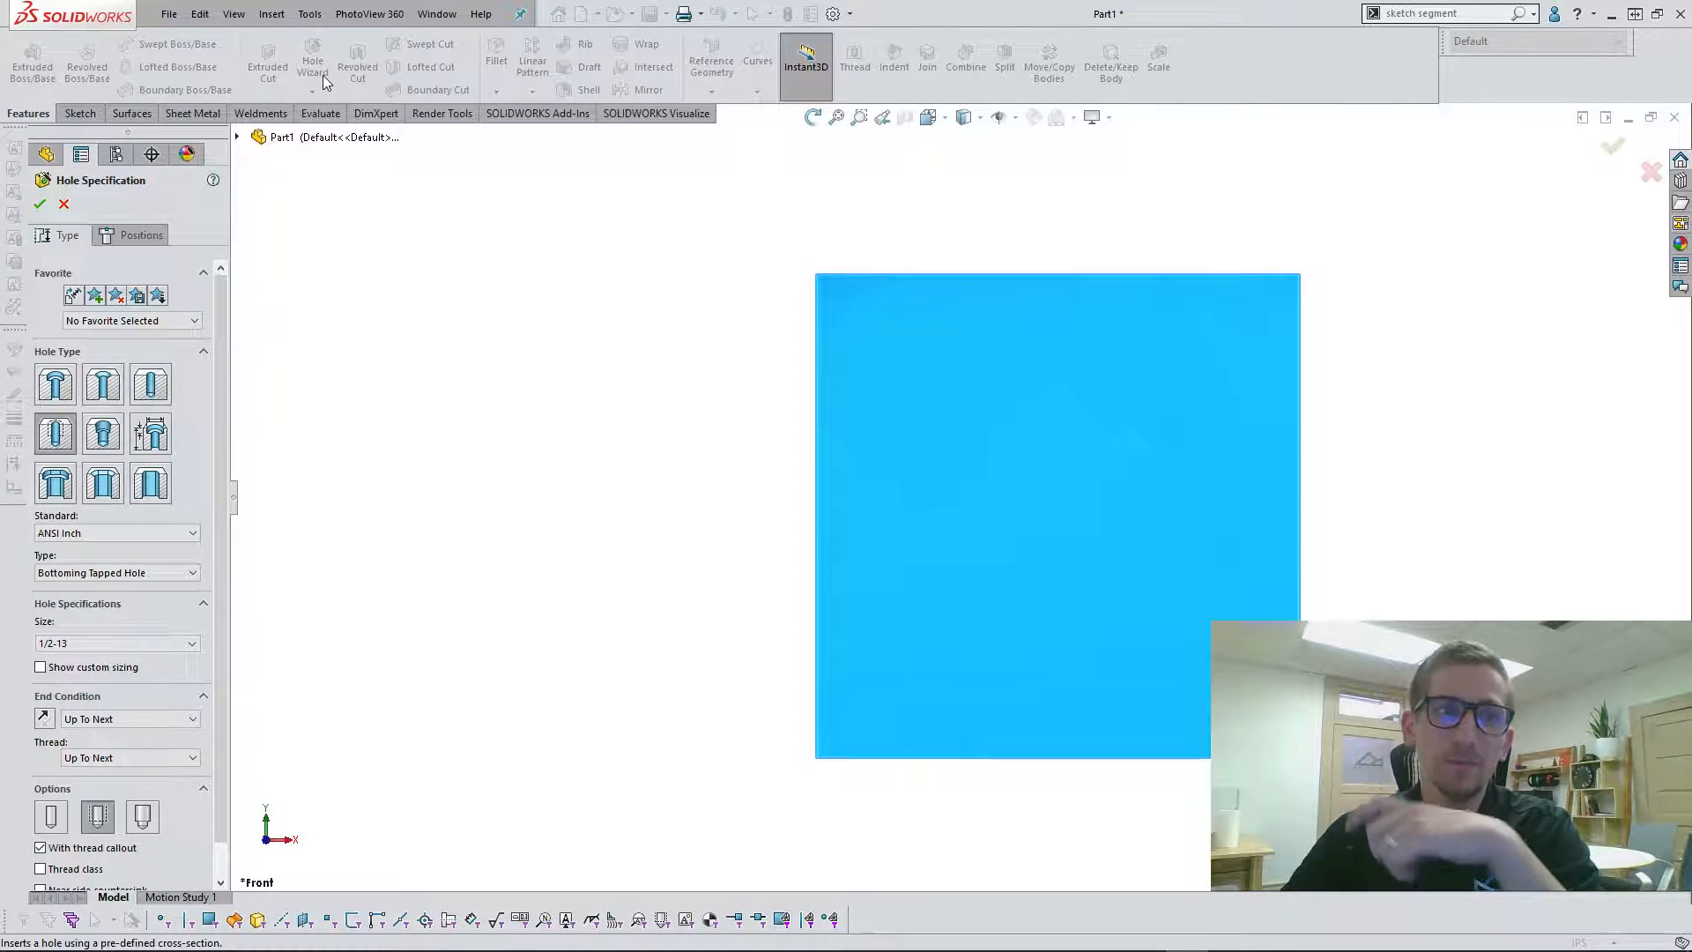
{"action": "left_click", "coordinate": [143, 236]}
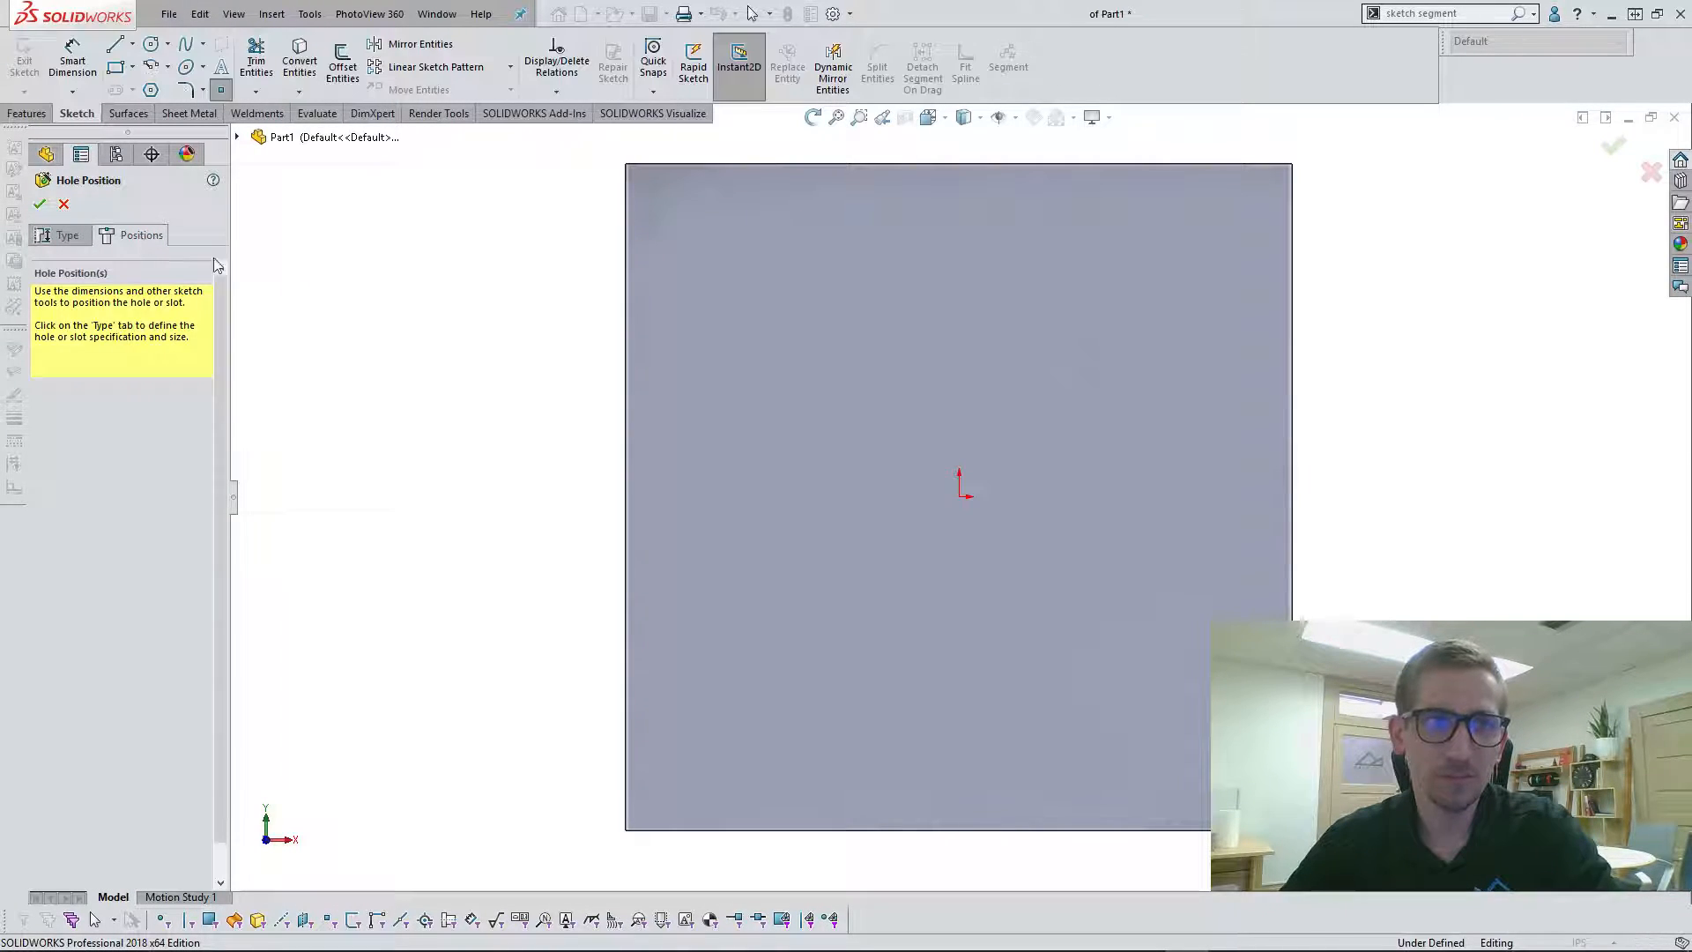
{"action": "left_click", "coordinate": [718, 231]}
{"action": "left_click", "coordinate": [718, 345]}
{"action": "left_click", "coordinate": [1093, 263]}
{"action": "left_click", "coordinate": [1246, 386]}
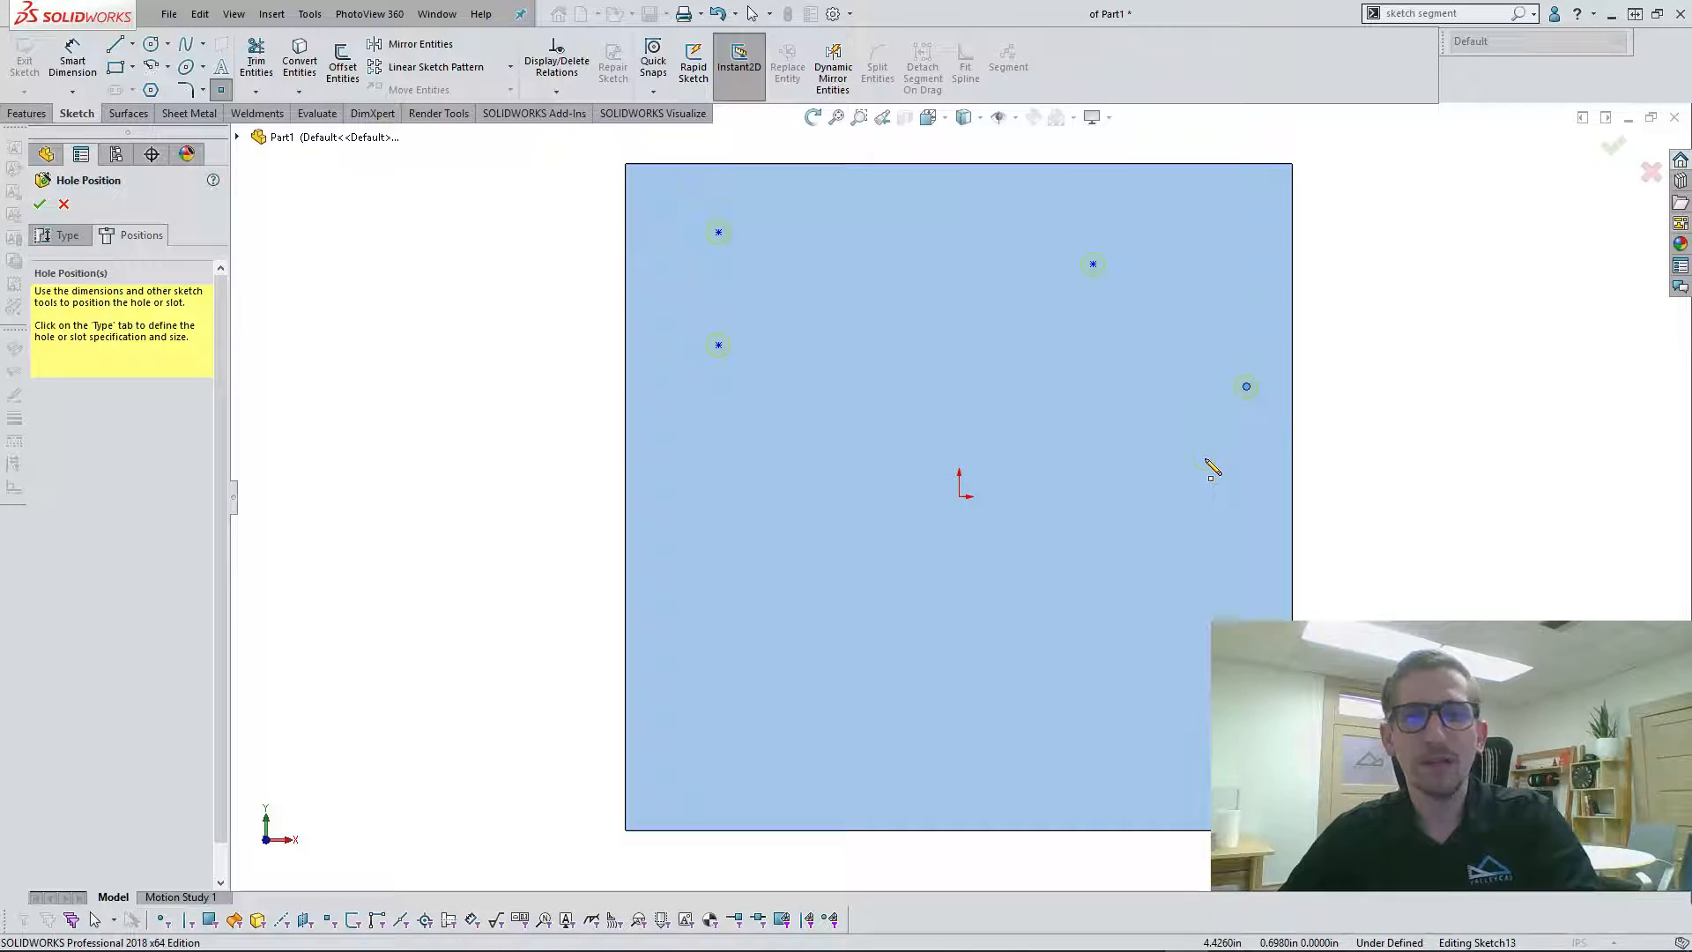
Step: Delete the four freehand hole positions from the hole position sketch
{"action": "key", "text": "Escape"}
{"action": "scroll", "coordinate": [738, 346], "scroll_direction": "up", "scroll_amount": 1}
{"action": "mouse_move", "coordinate": [656, 212]}
{"action": "left_mouse_down"}
{"action": "mouse_move", "coordinate": [978, 370]}
{"action": "mouse_move", "coordinate": [1402, 509]}
{"action": "left_mouse_up"}
{"action": "key", "text": "Delete"}
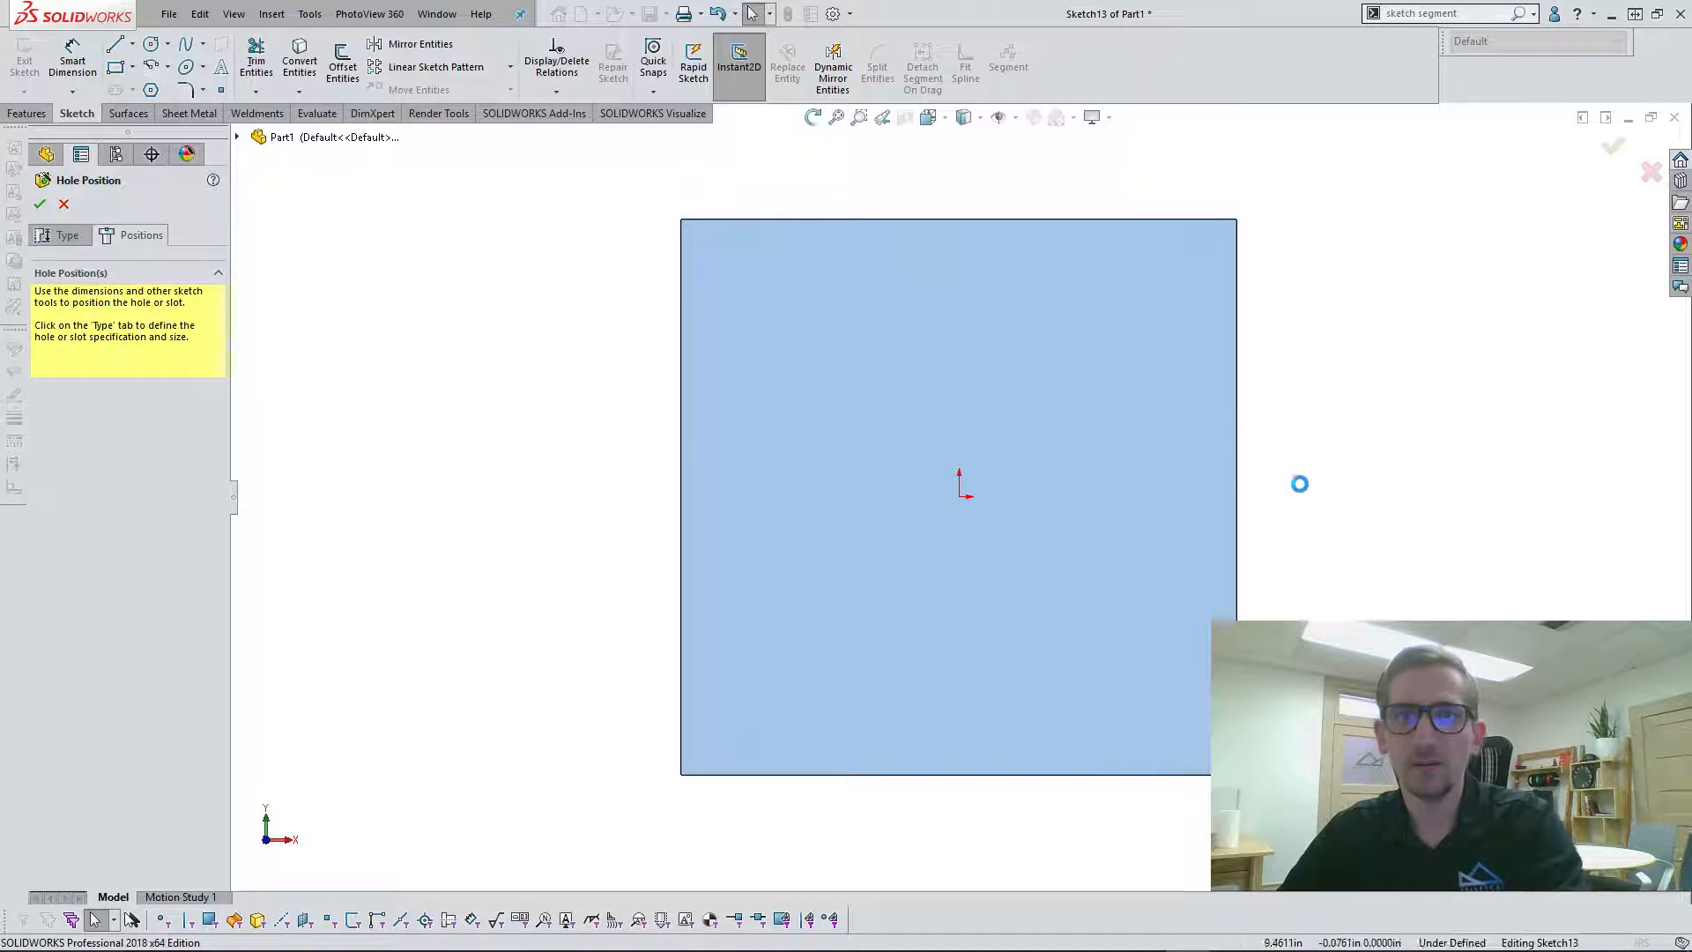
Step: Sketch a circle centred on the origin on the plate face and dimension its diameter to 8 in
{"action": "left_click", "coordinate": [152, 45]}
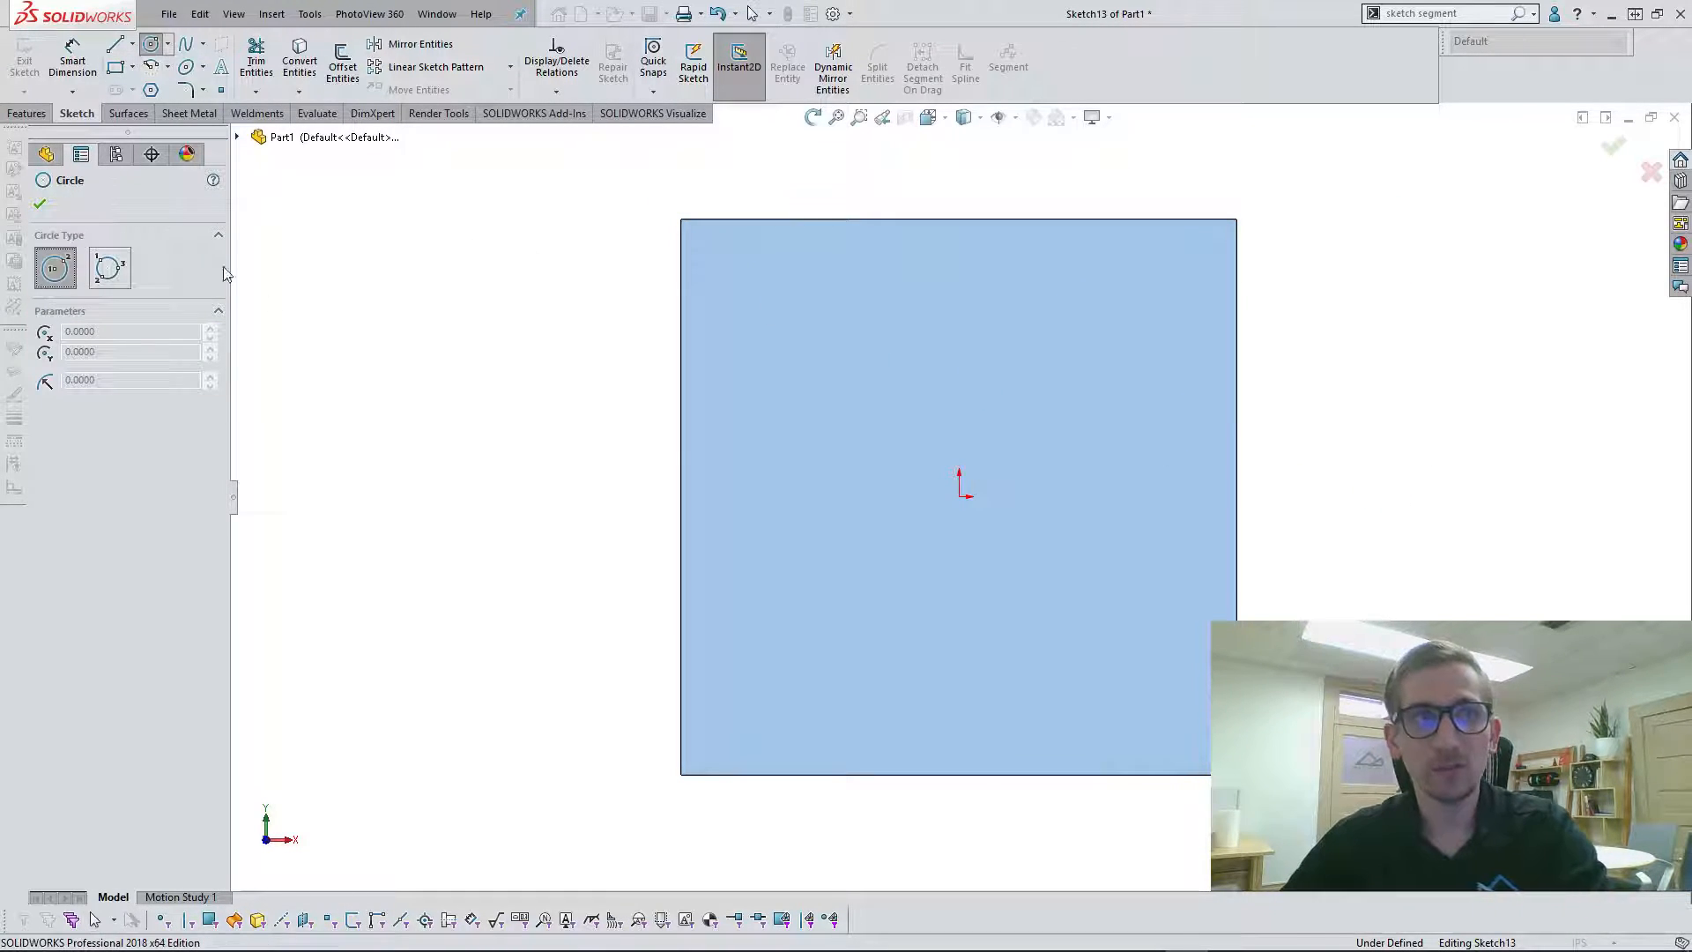
{"action": "left_click", "coordinate": [960, 497]}
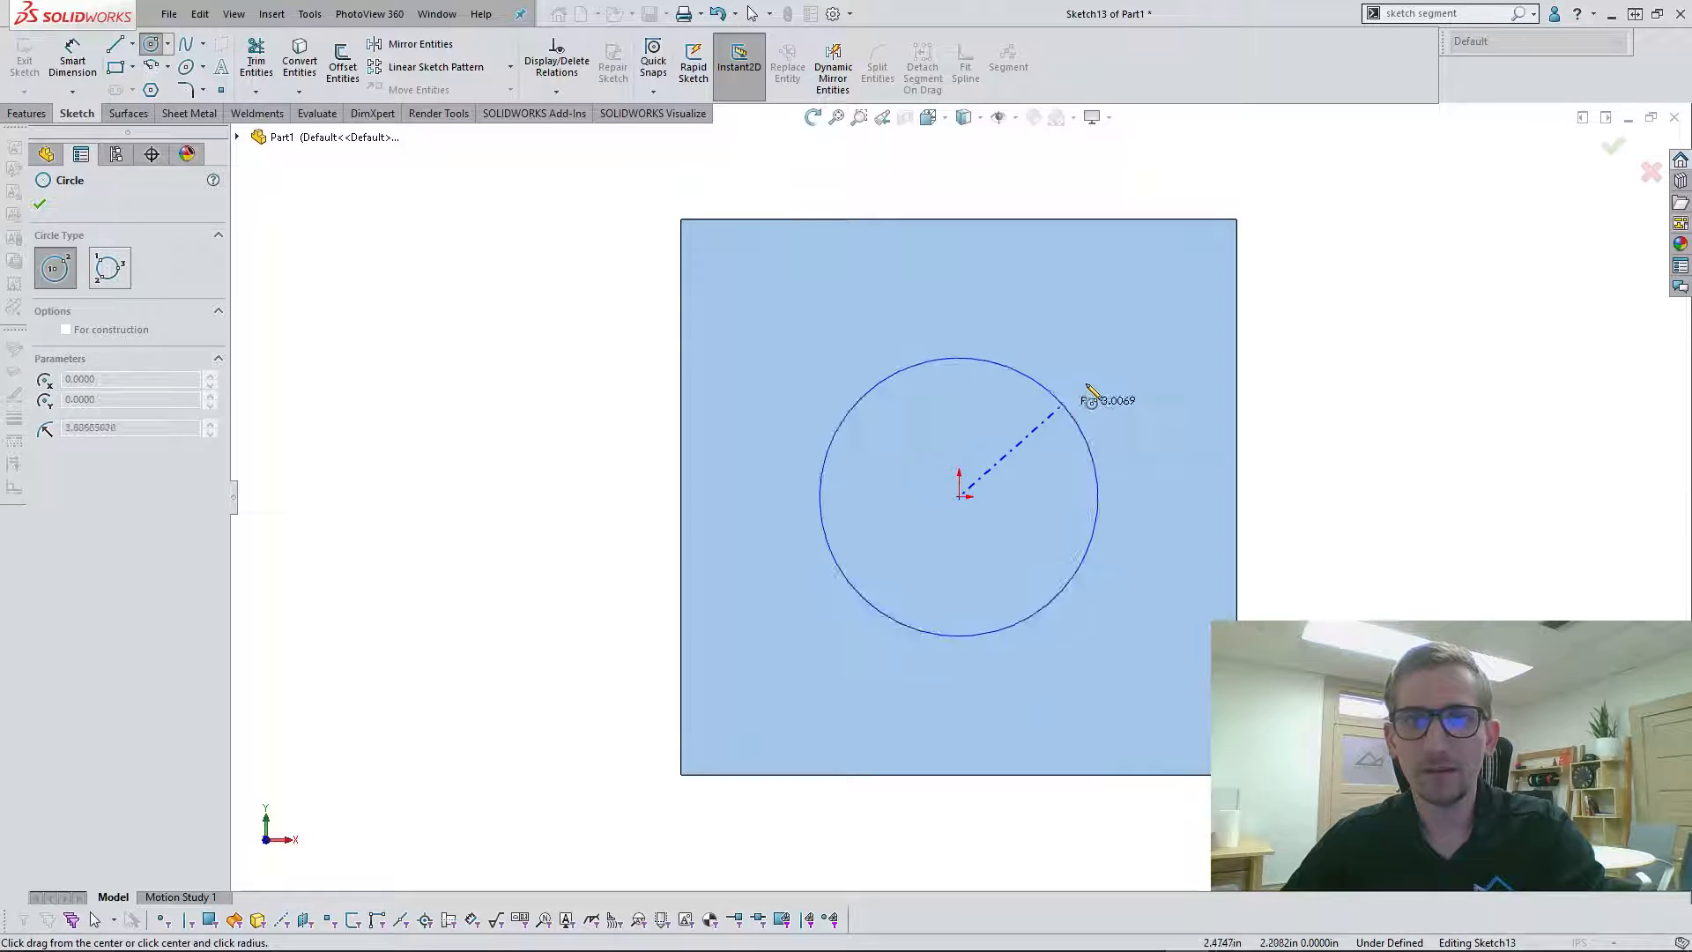
{"action": "left_click", "coordinate": [1100, 355]}
{"action": "left_click", "coordinate": [91, 67]}
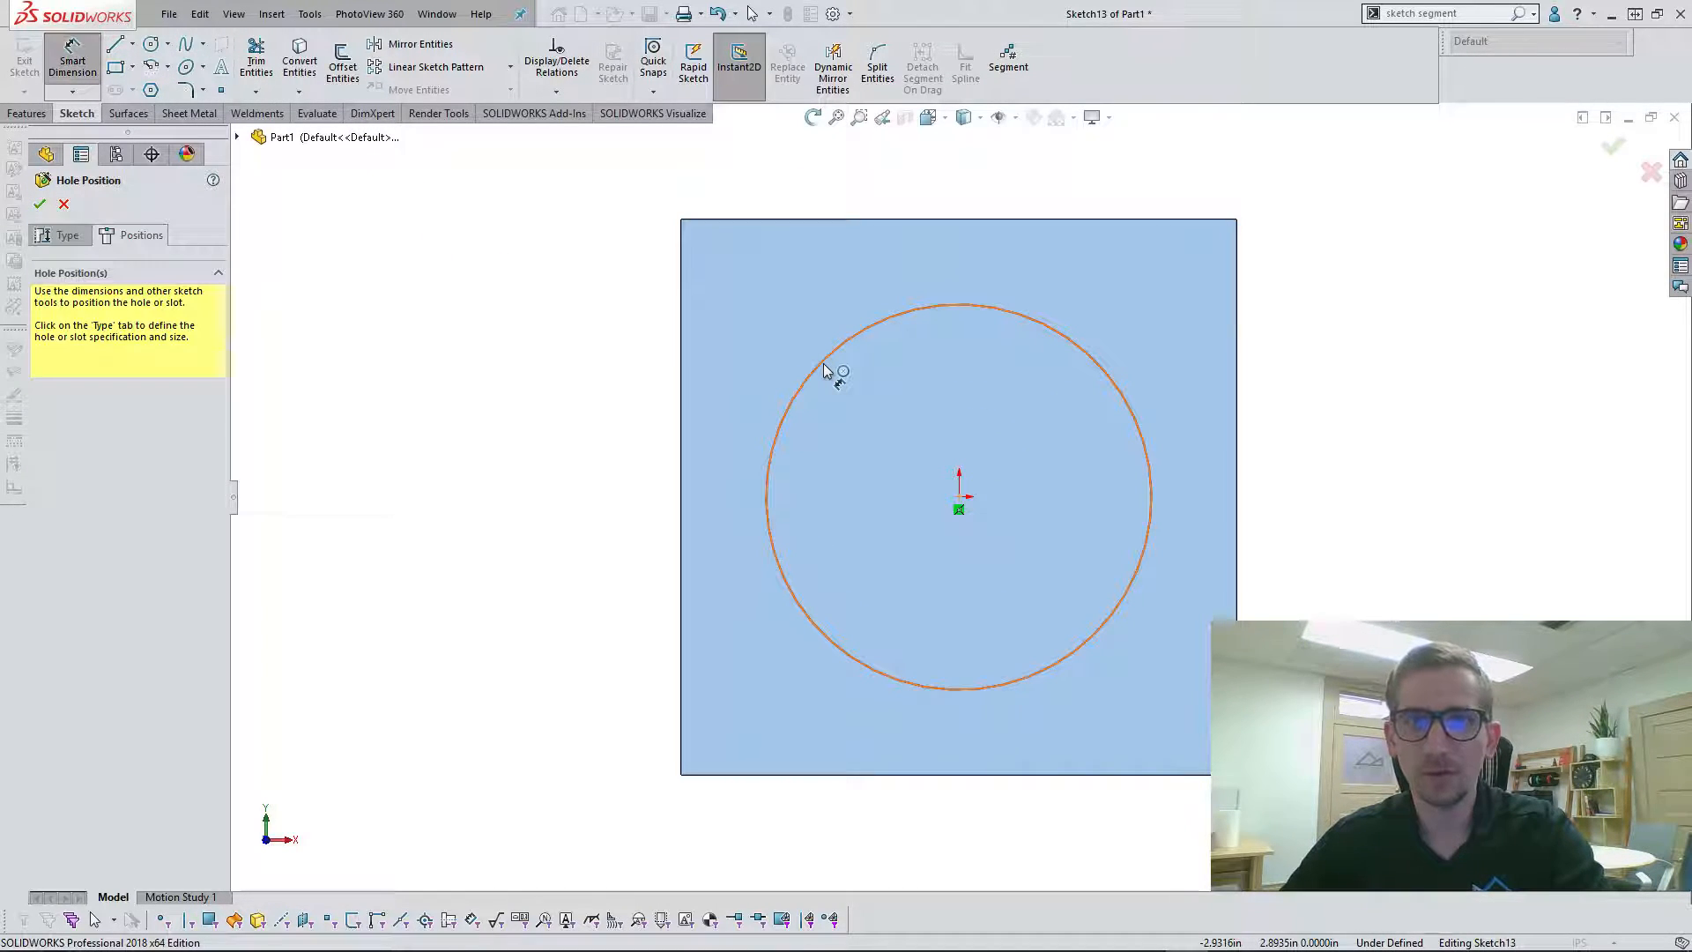
{"action": "left_click", "coordinate": [489, 257]}
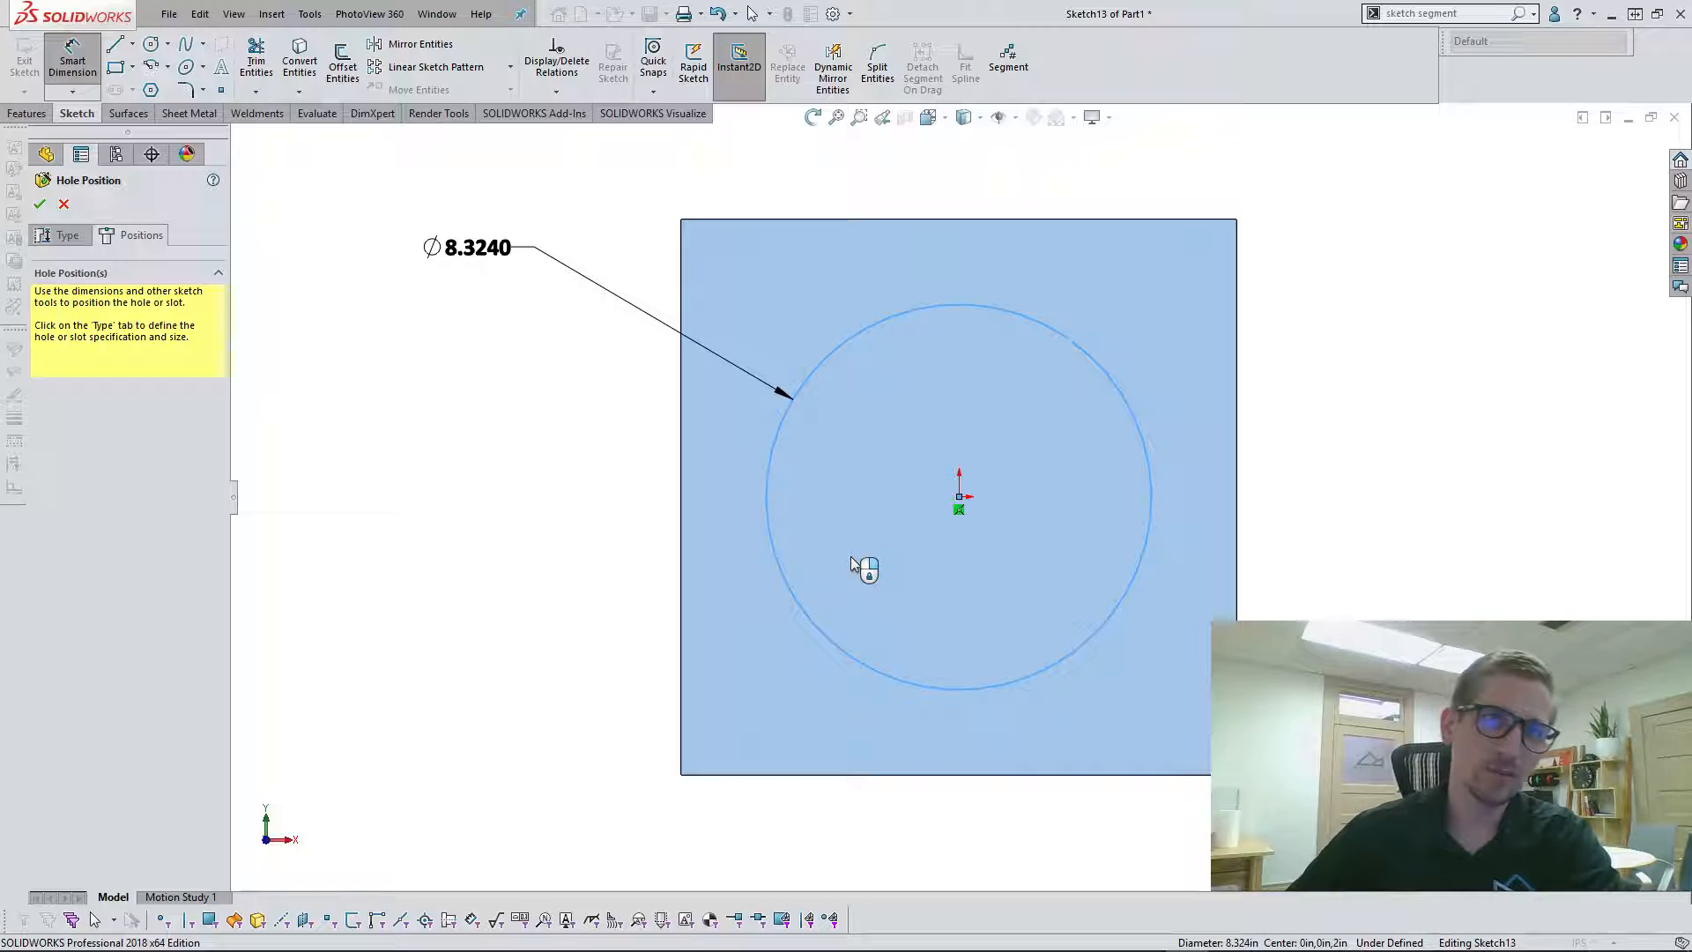
{"action": "type", "text": "8"}
{"action": "key", "text": "Return"}
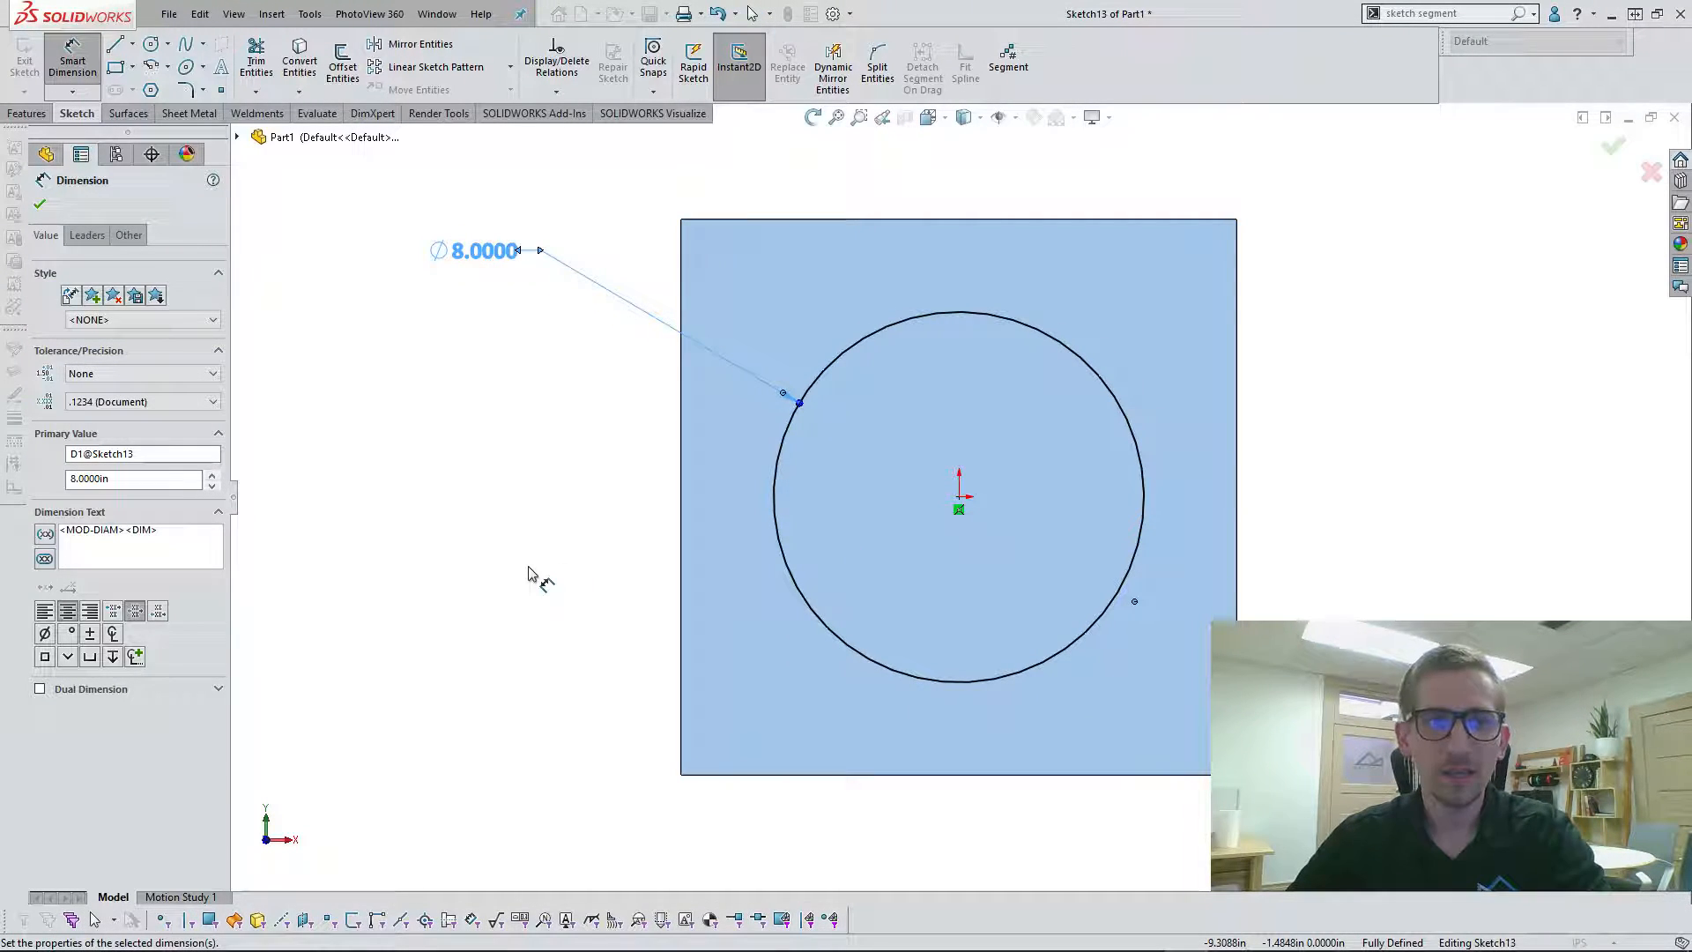
{"action": "right_click", "coordinate": [529, 574]}
{"action": "left_click", "coordinate": [575, 621]}
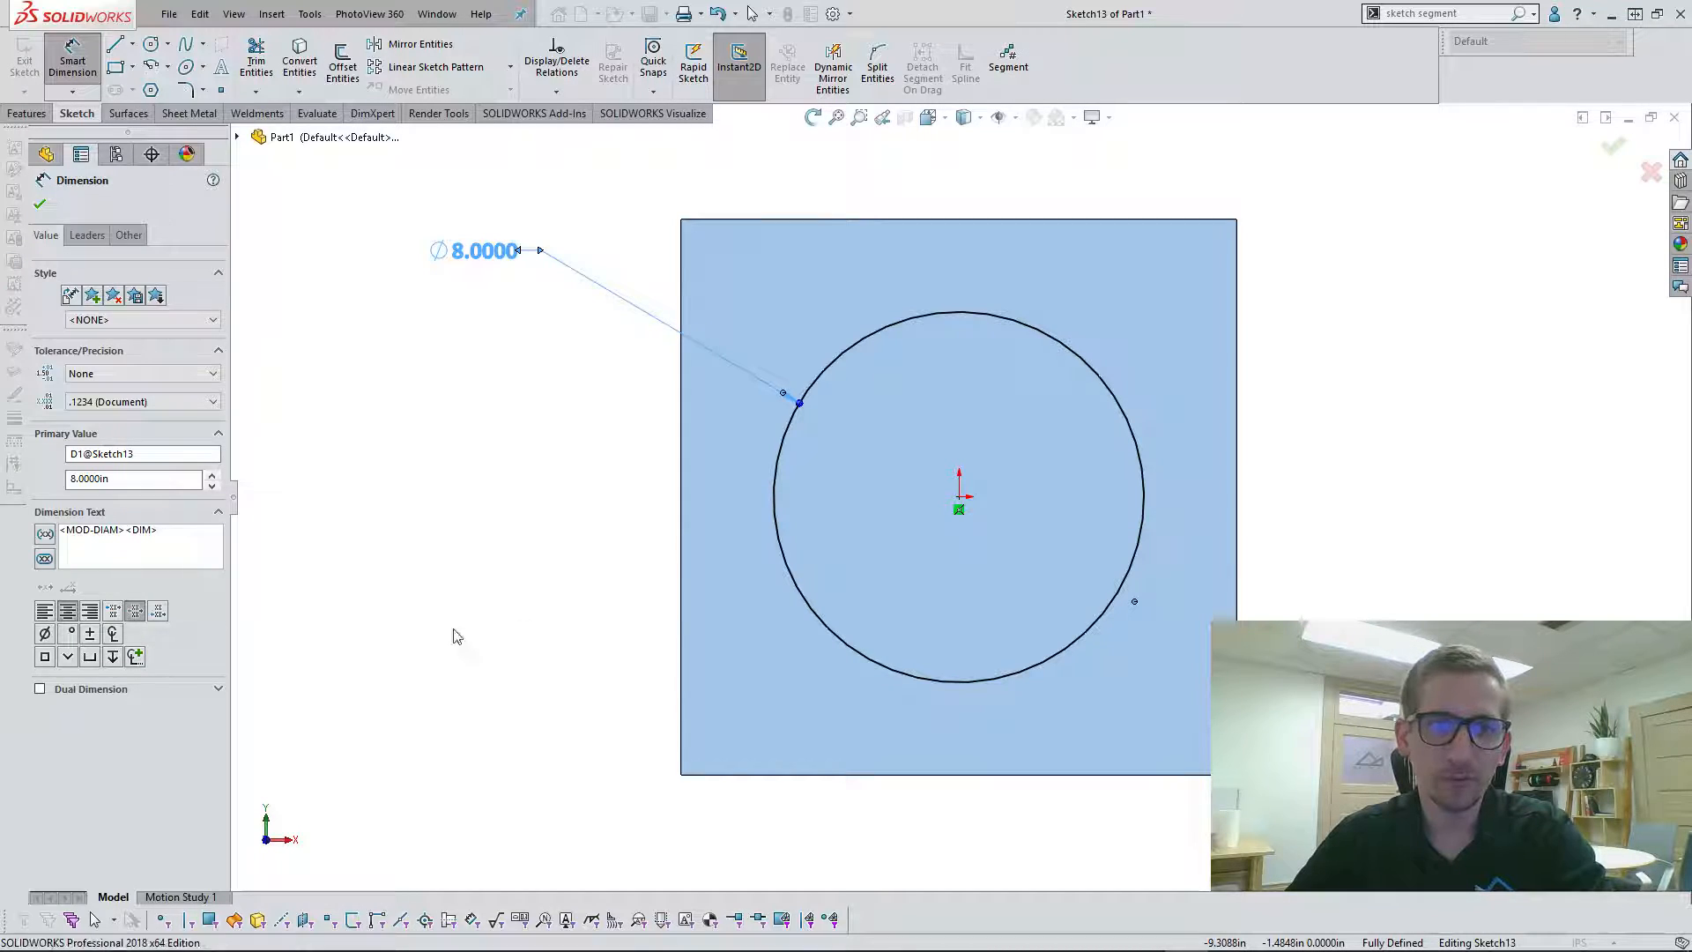
Step: Make the circle construction geometry and divide it into 7 equal sketch segments with the Segment tool
{"action": "left_click", "coordinate": [825, 631]}
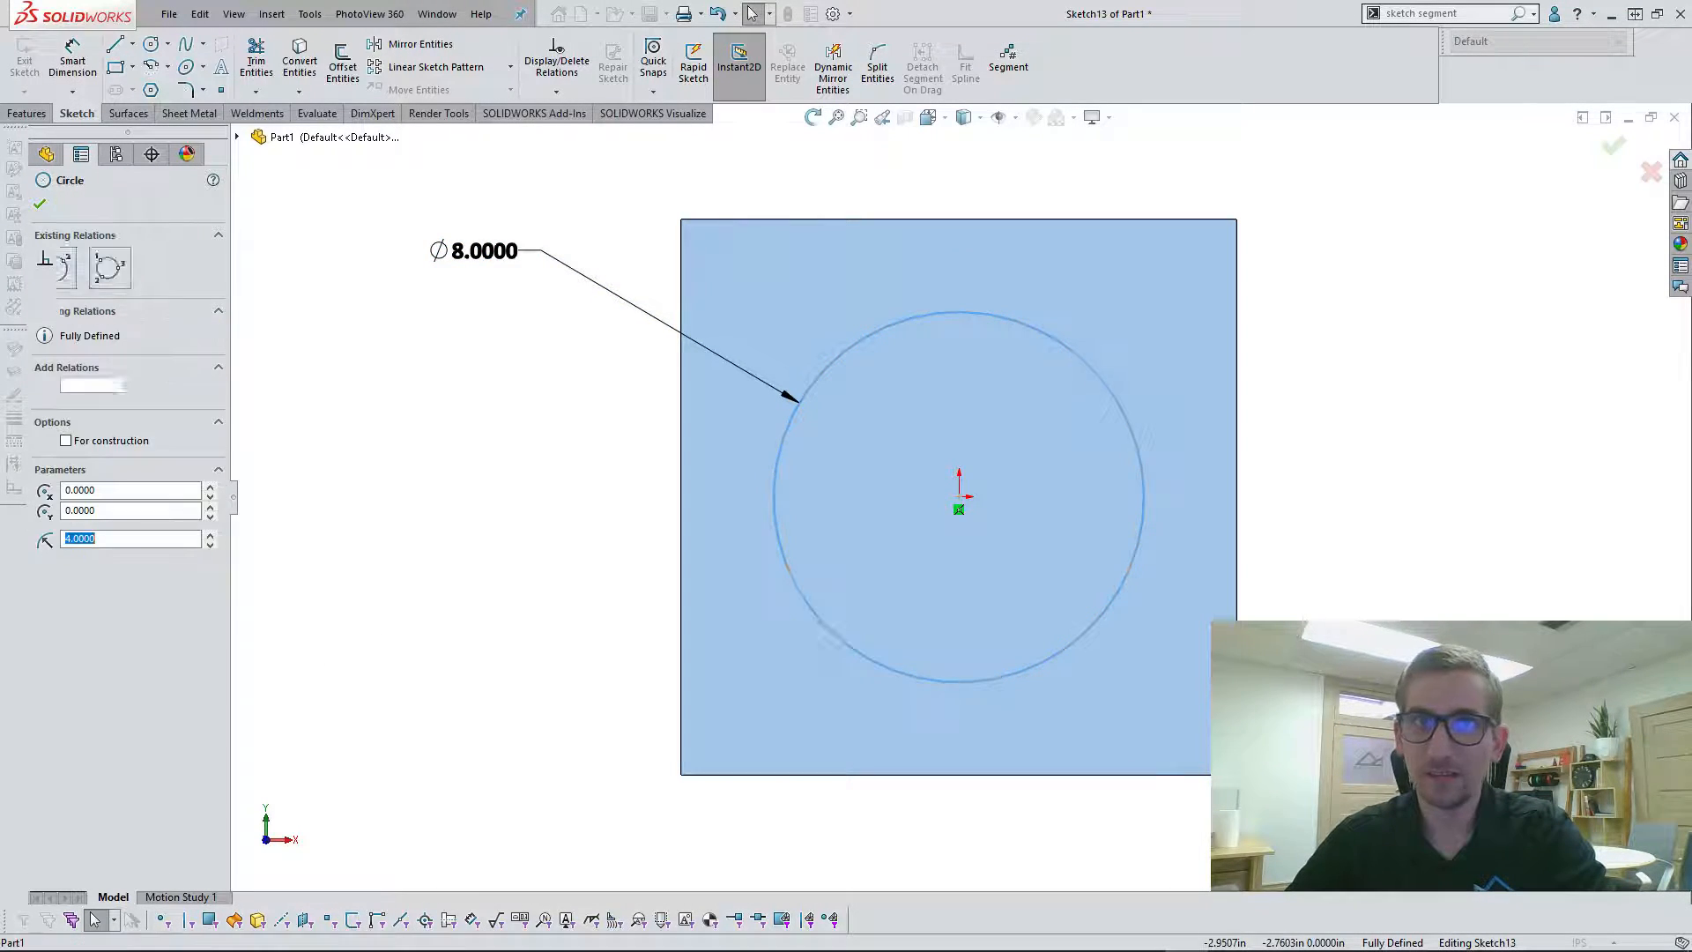
{"action": "left_click", "coordinate": [67, 441]}
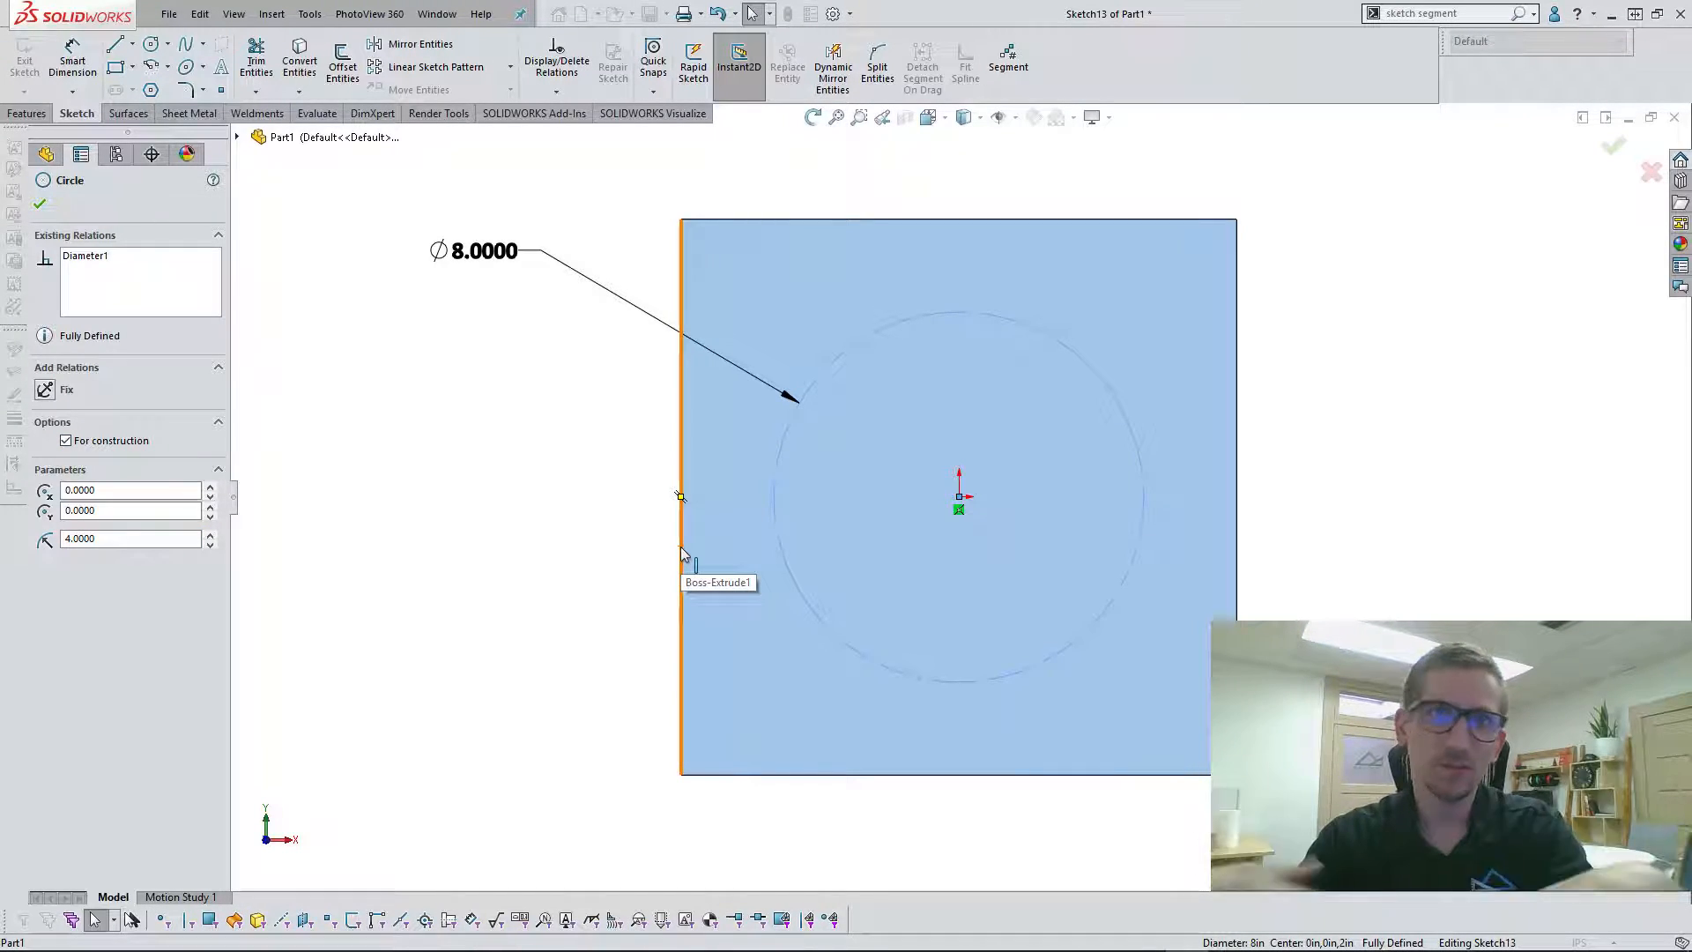
{"action": "left_click", "coordinate": [615, 583]}
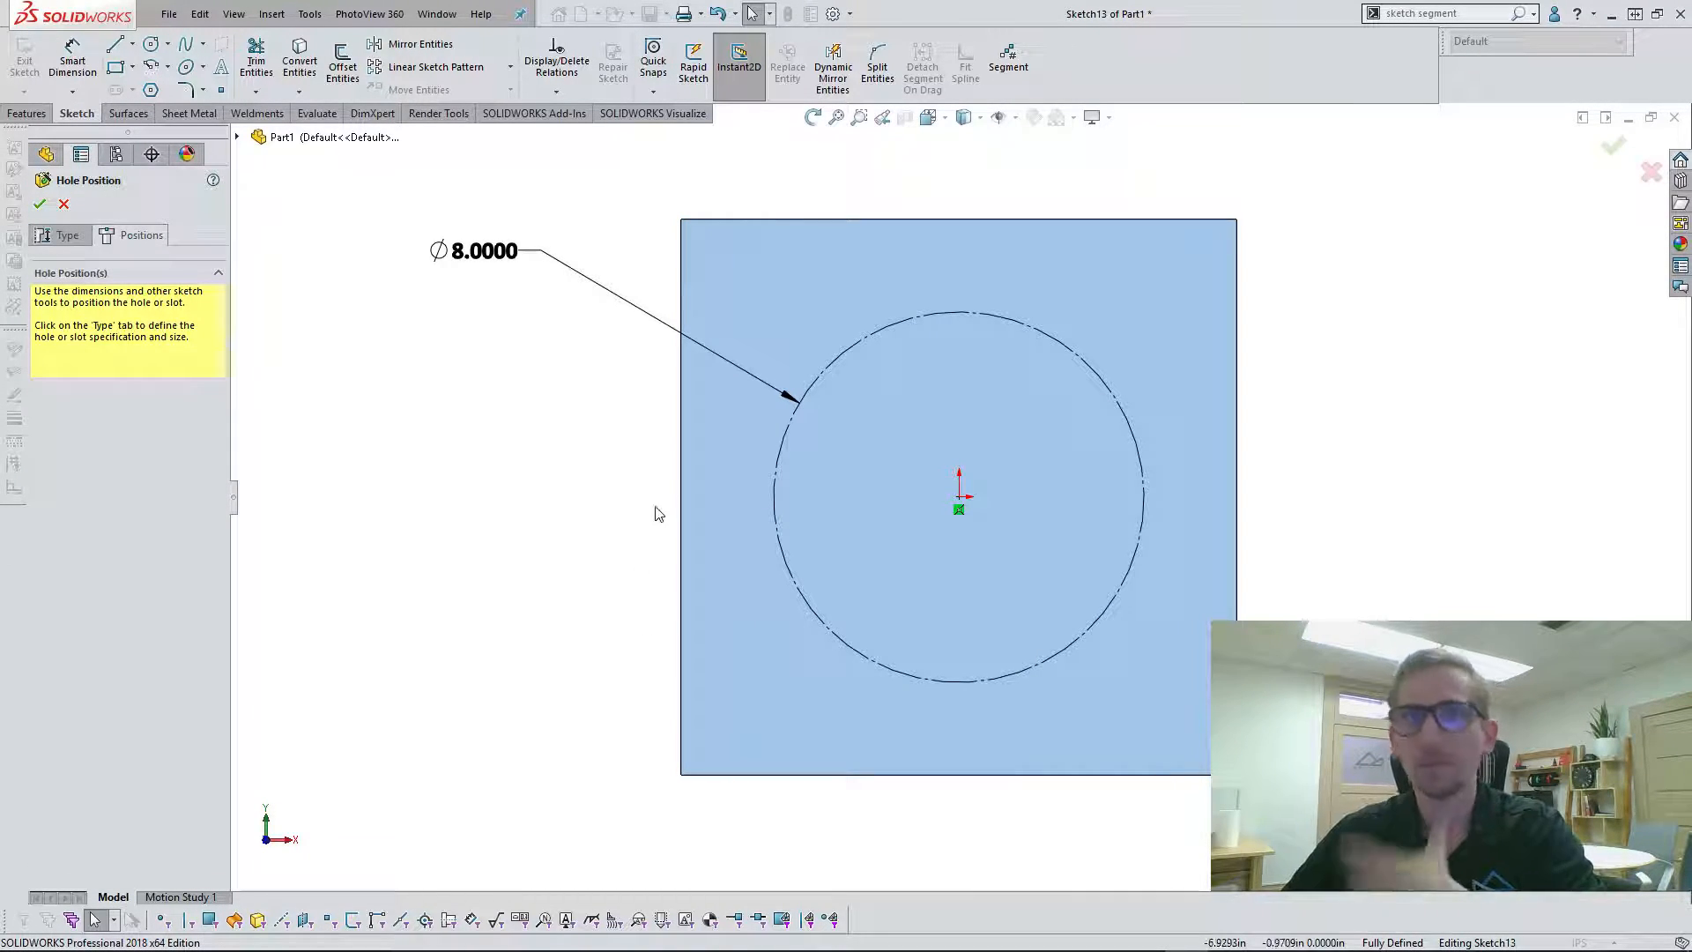
{"action": "left_click", "coordinate": [1008, 57]}
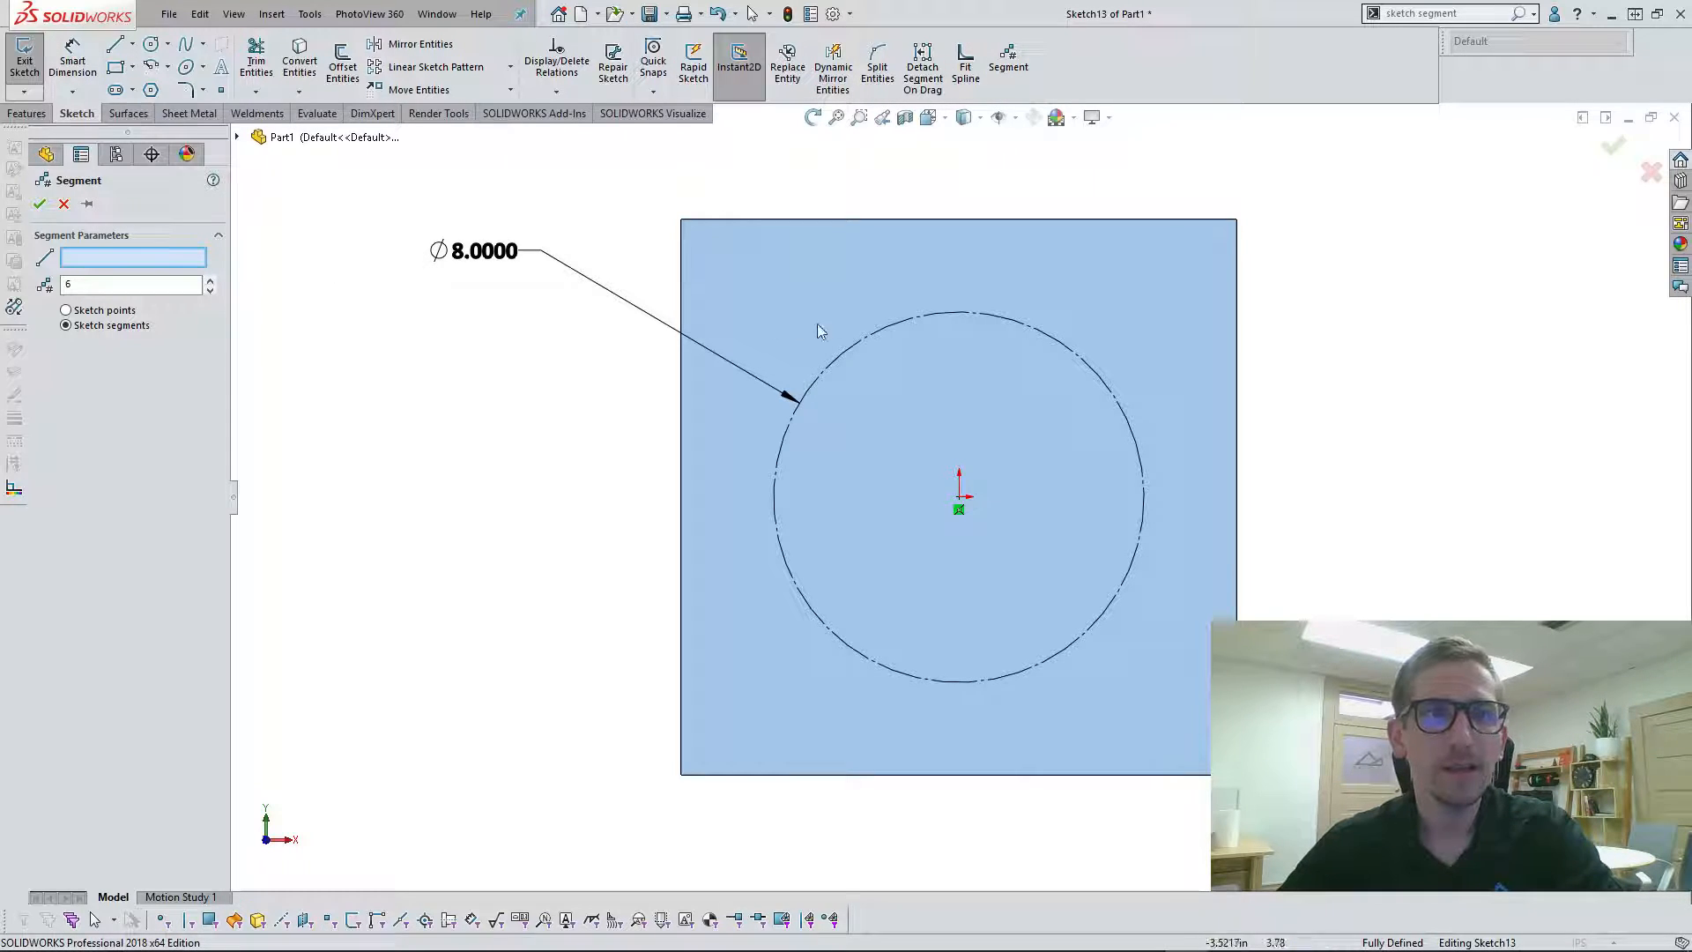
{"action": "left_click", "coordinate": [859, 346]}
{"action": "left_click", "coordinate": [210, 281]}
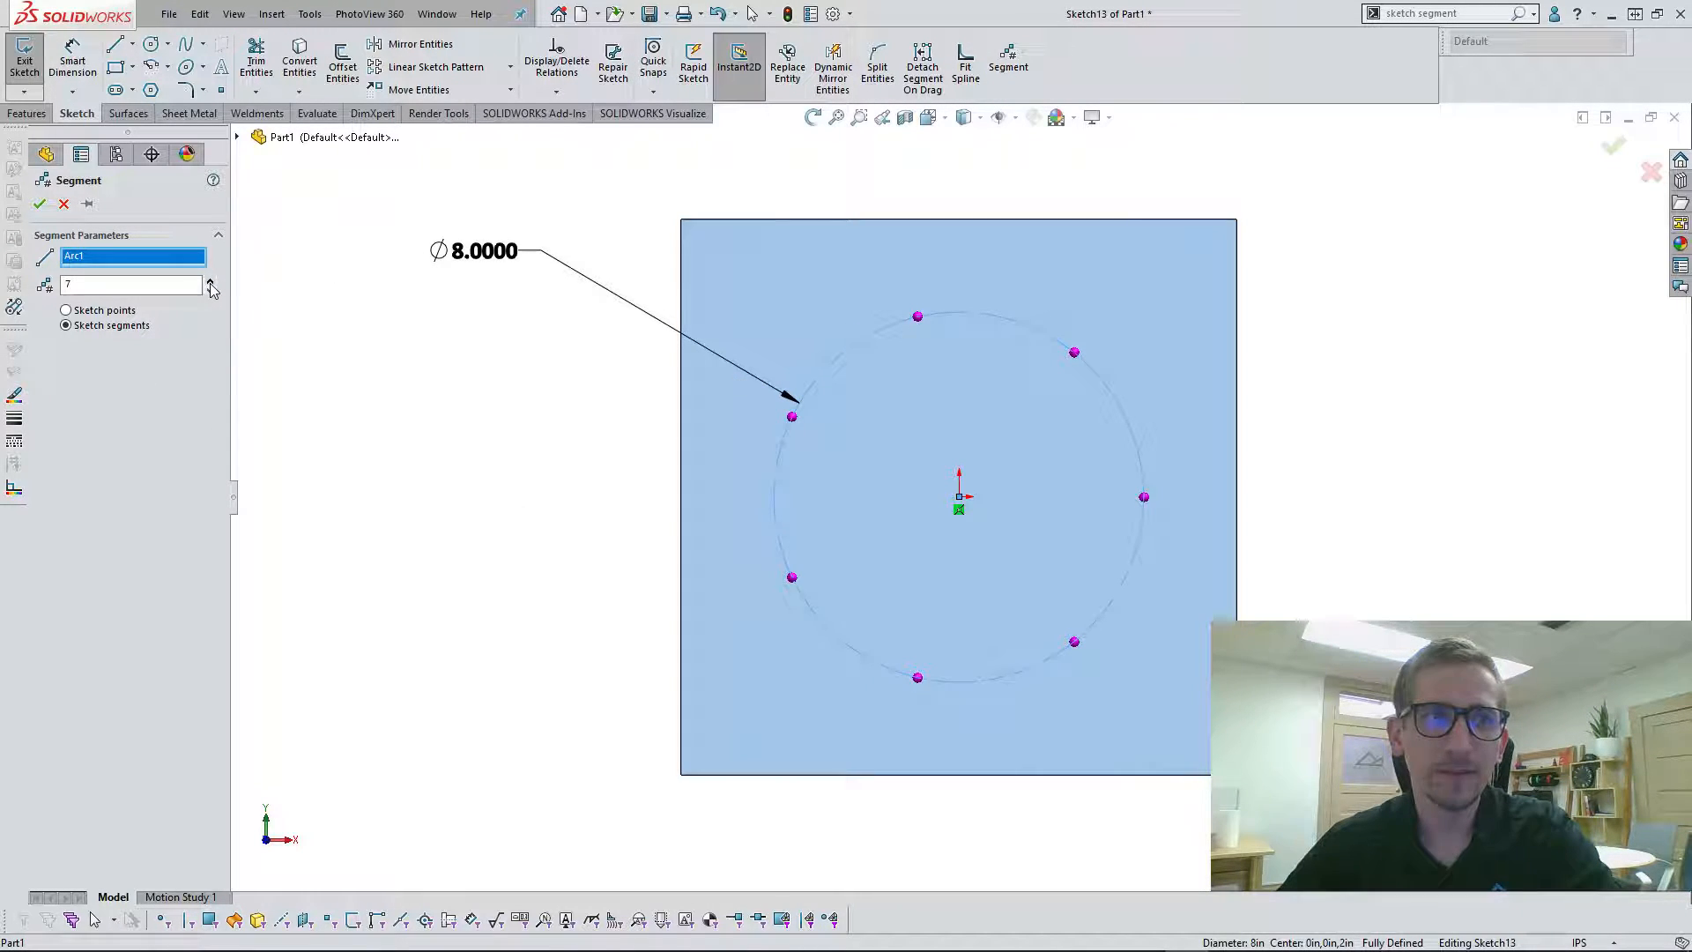
{"action": "left_click", "coordinate": [40, 203]}
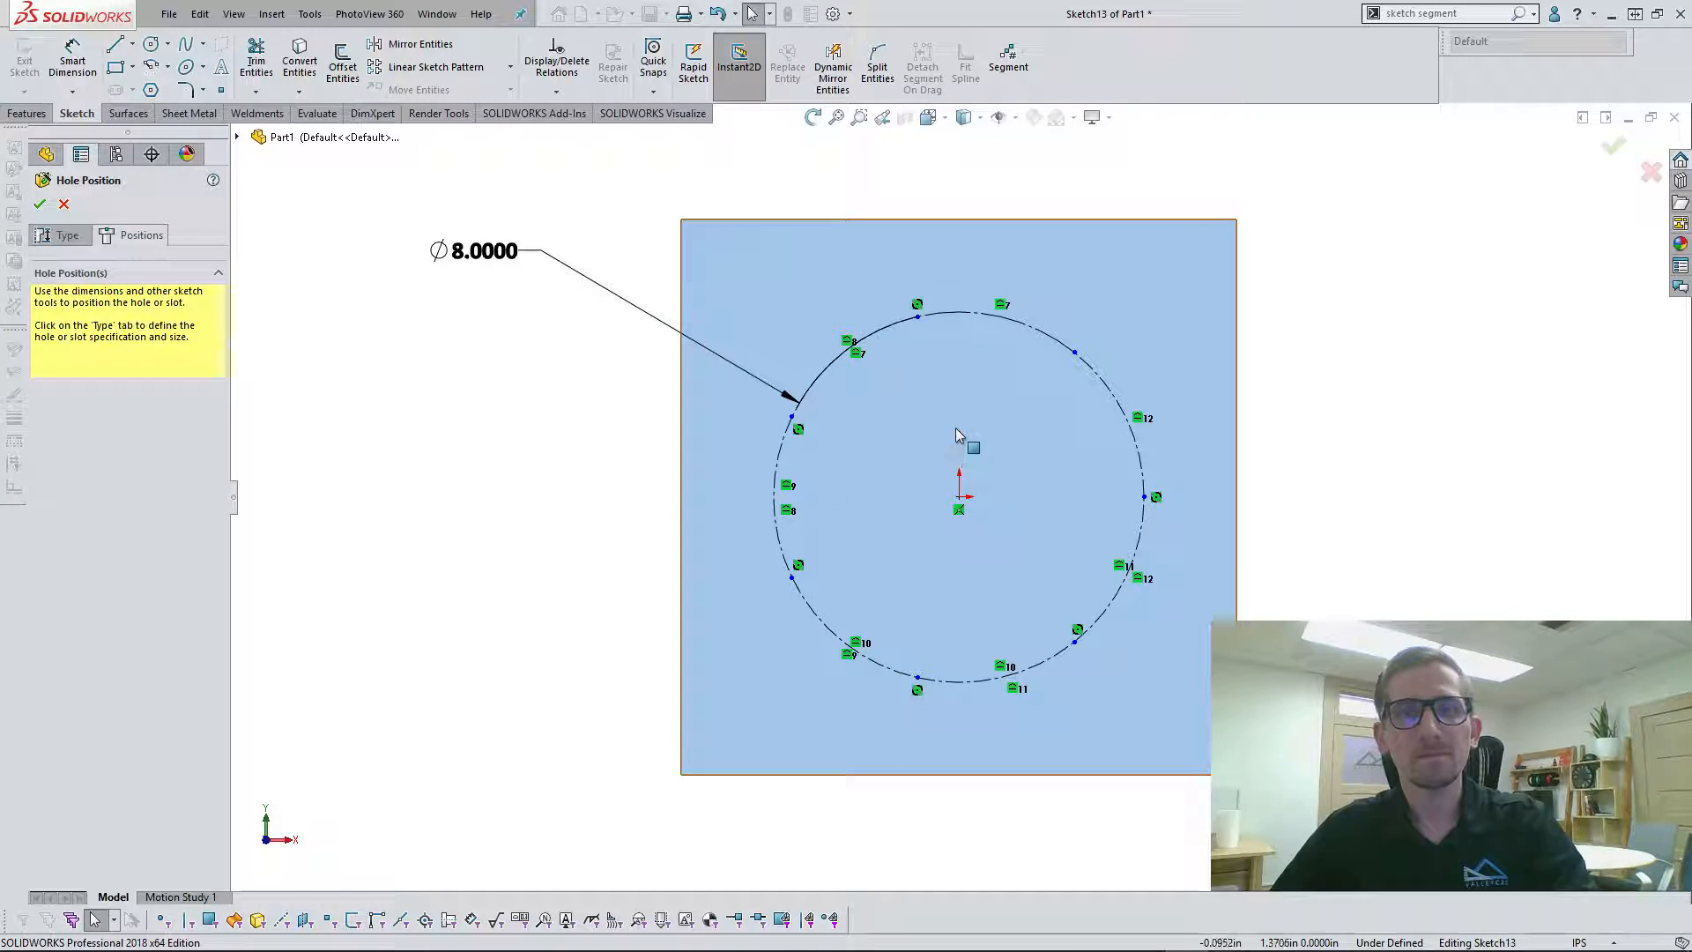
Step: Add a vertical relation between the circle's uppermost segment endpoint and its centre
{"action": "left_click", "coordinate": [917, 317]}
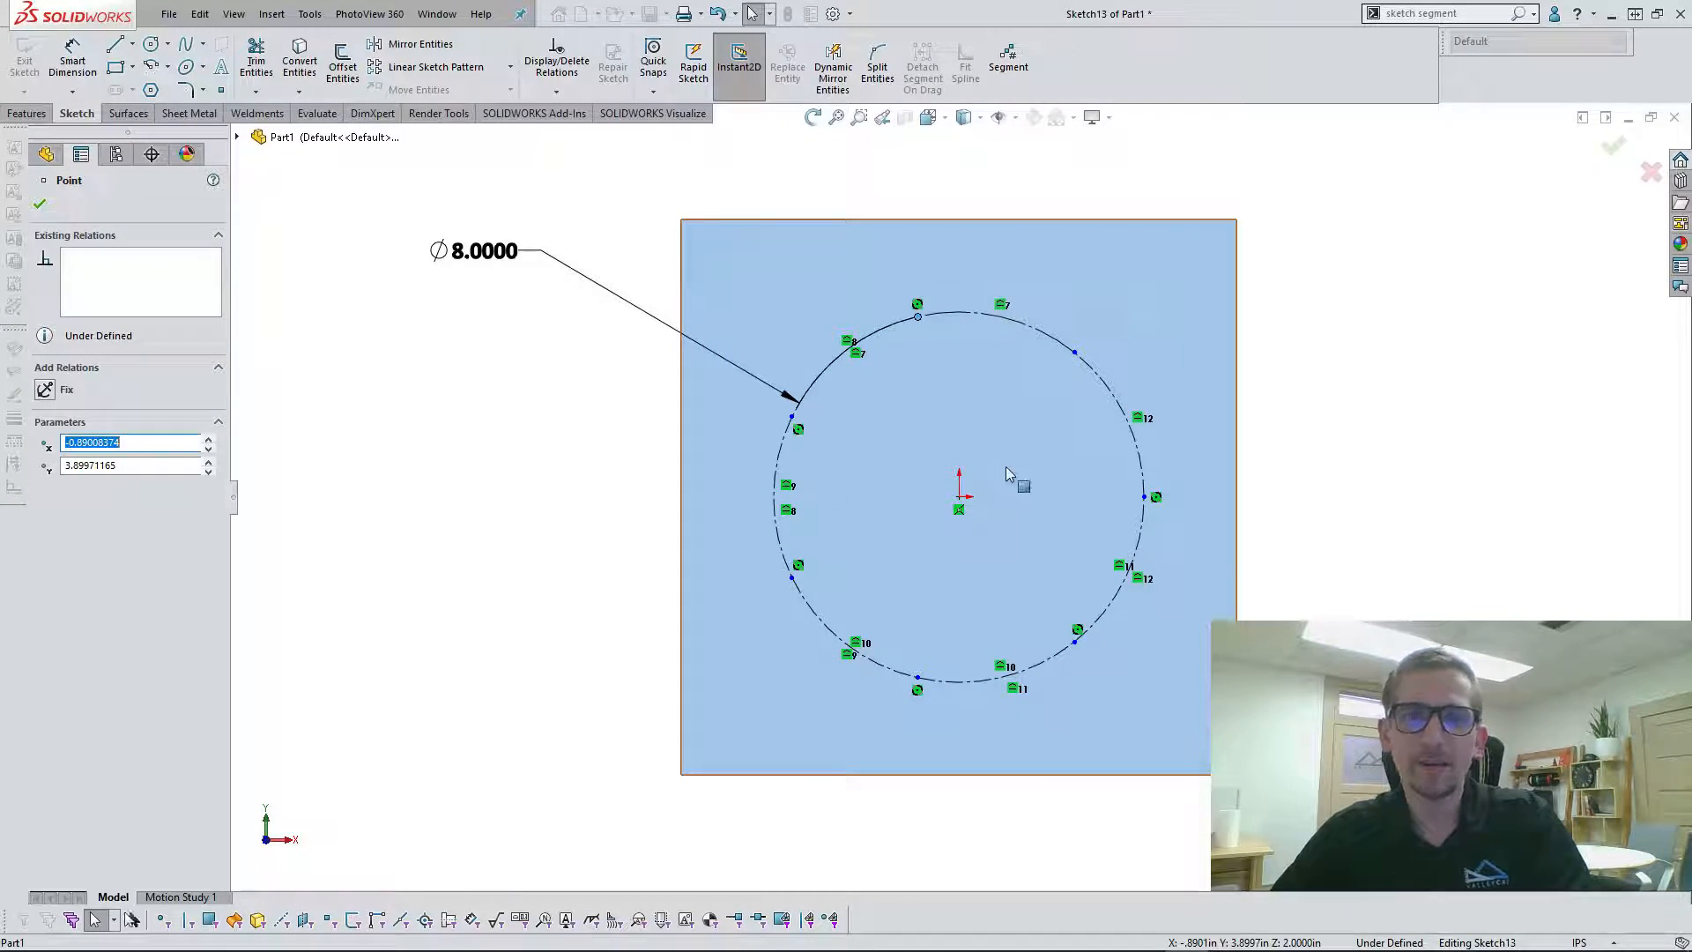
{"action": "left_click", "coordinate": [960, 499], "text": "ctrl"}
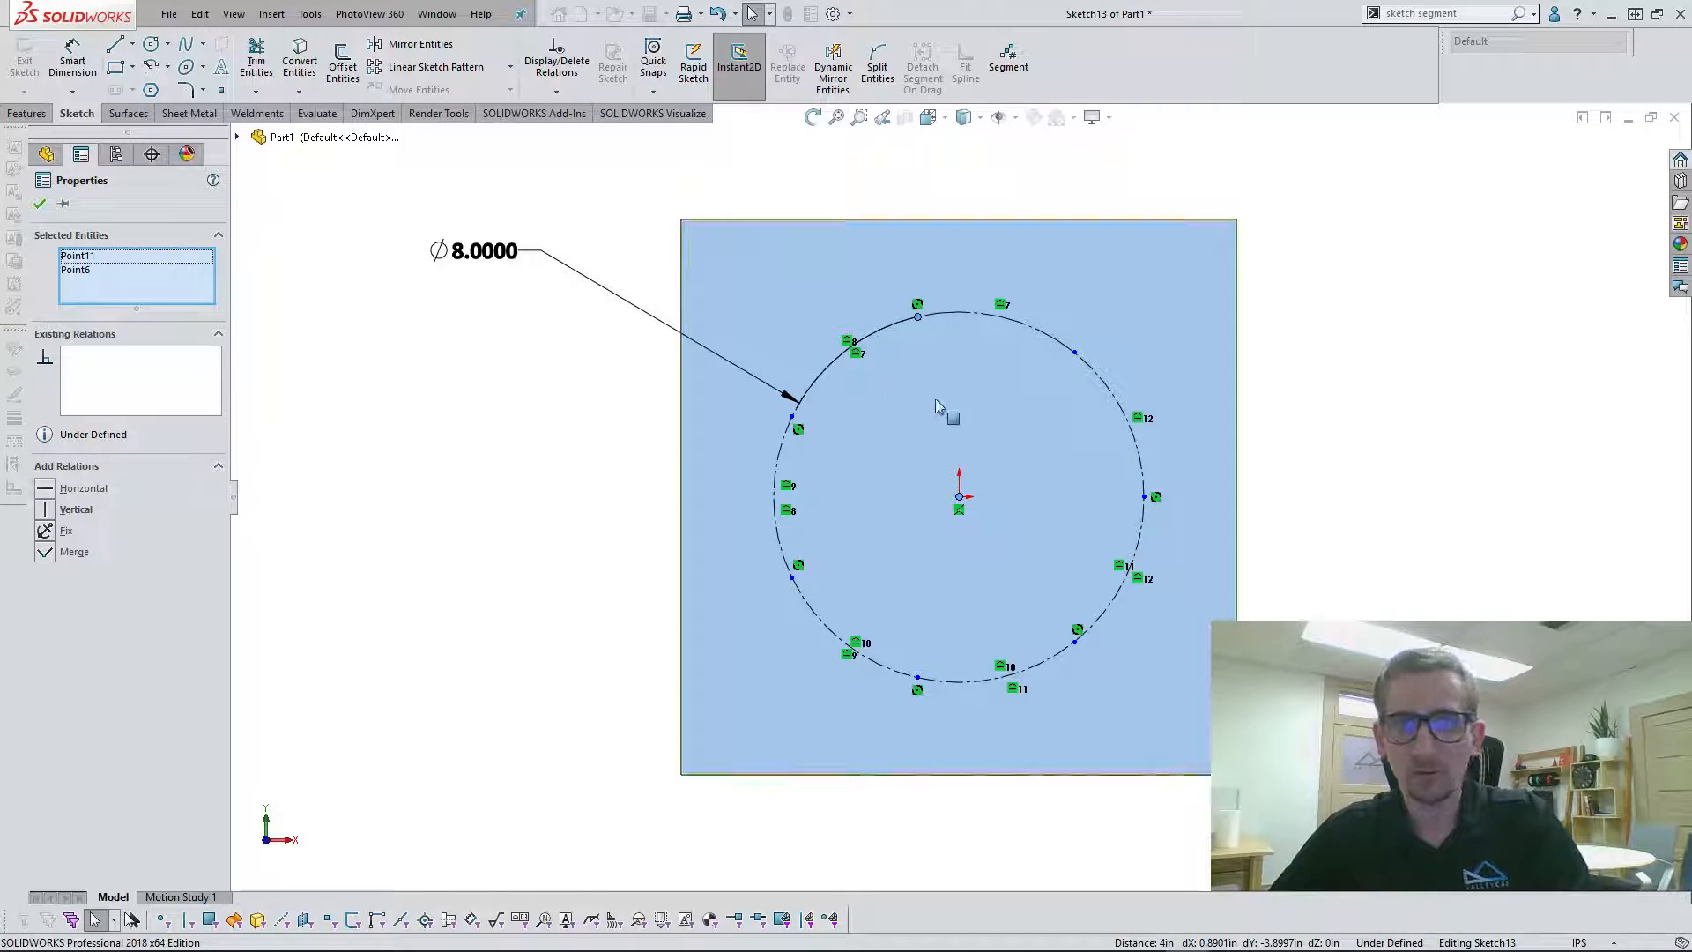
{"action": "left_click", "coordinate": [44, 511]}
{"action": "left_click", "coordinate": [446, 590]}
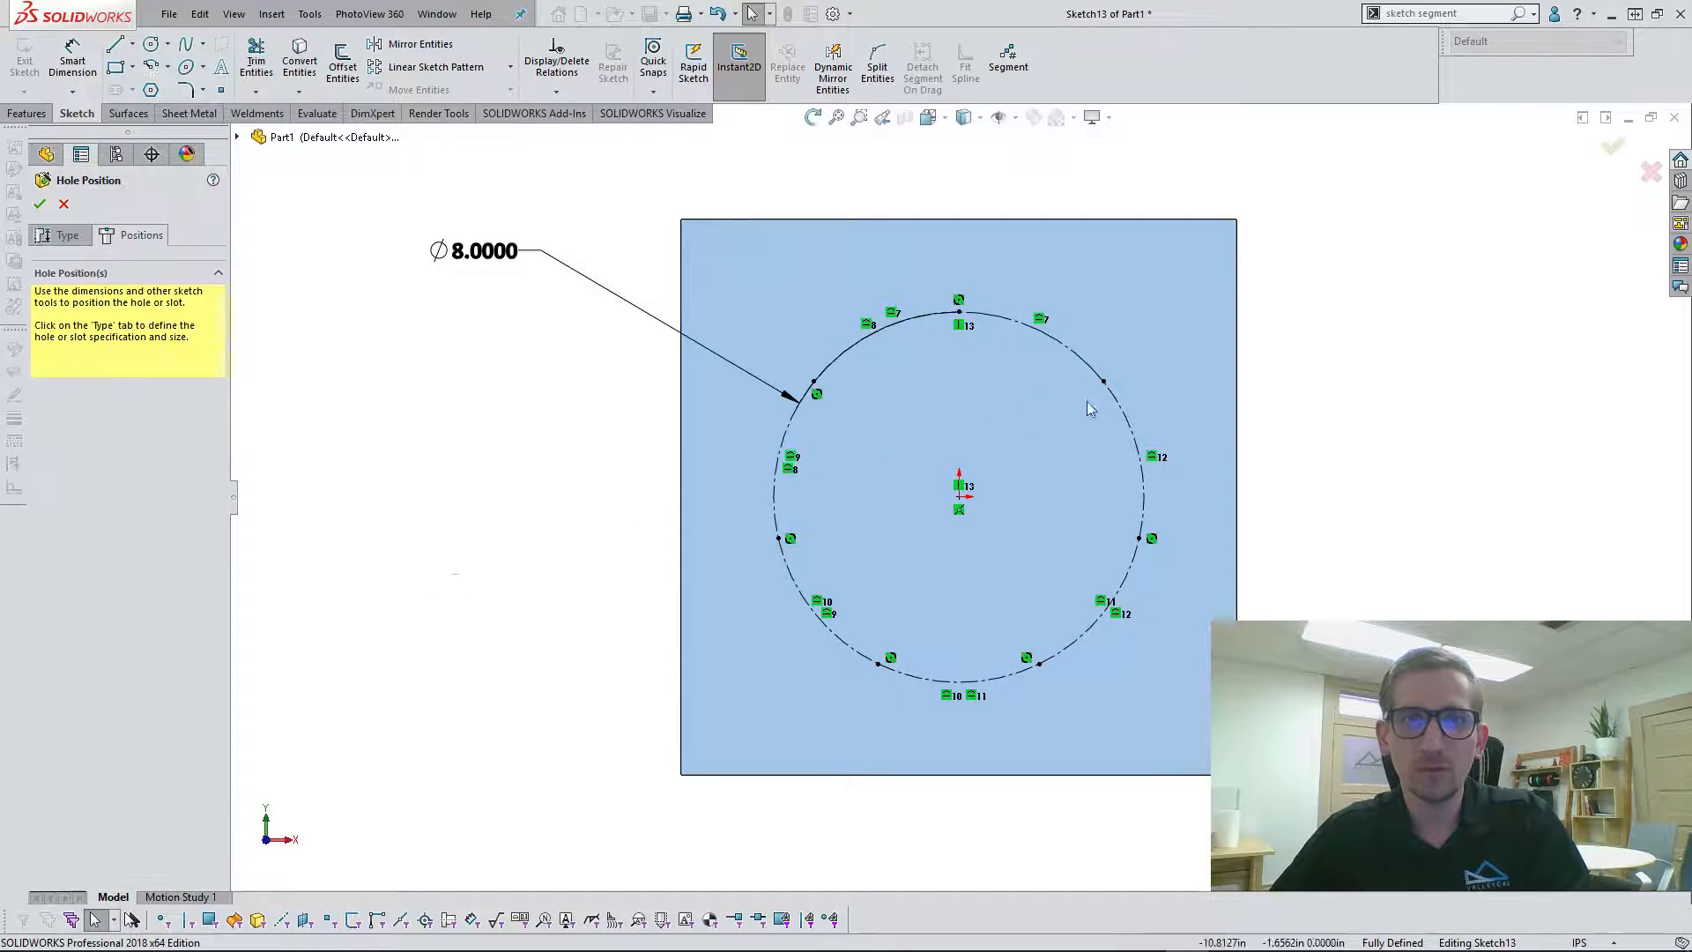
{"action": "left_click", "coordinate": [1064, 352]}
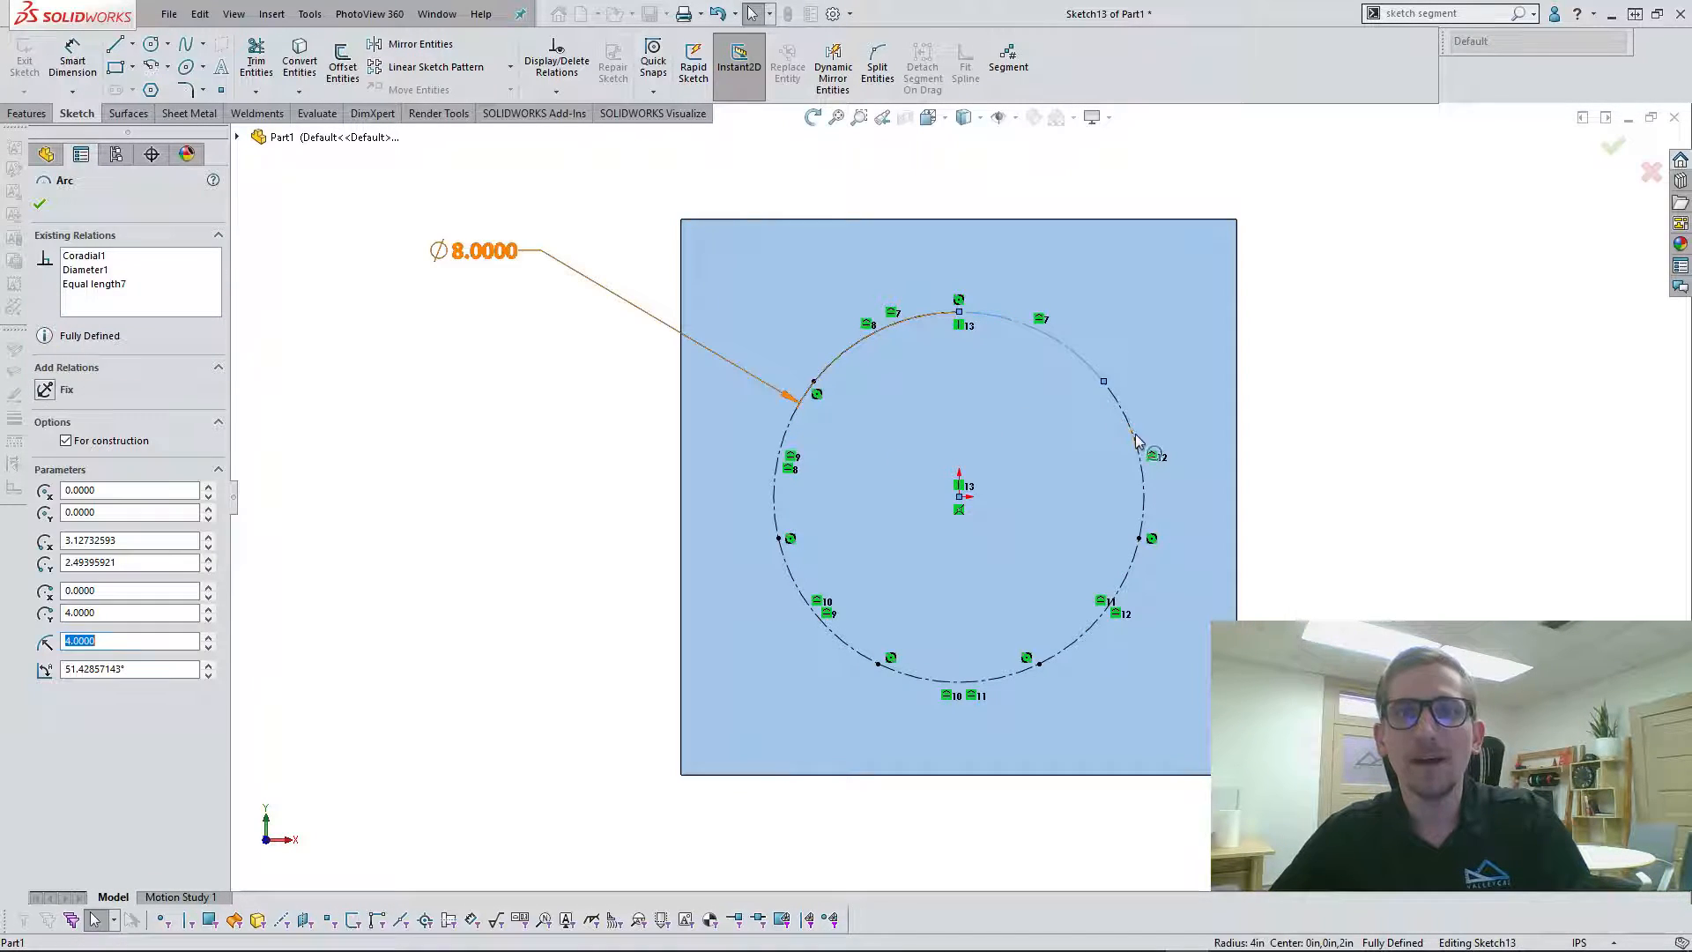
{"action": "left_click", "coordinate": [1321, 561]}
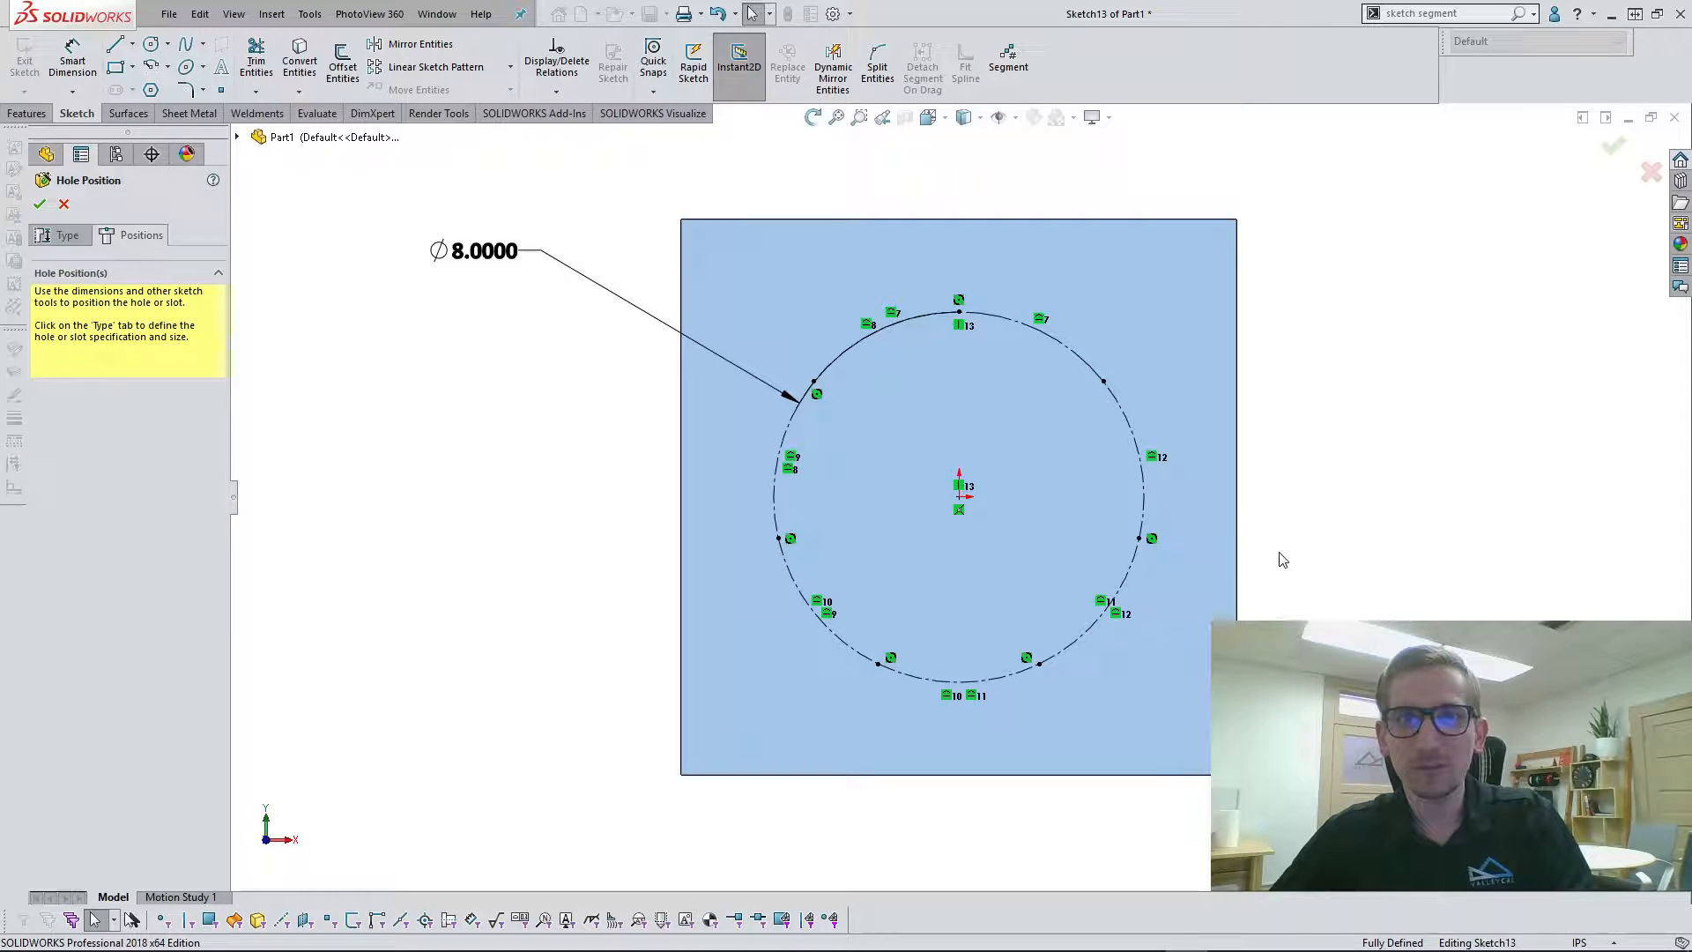
Step: Delete all the arc segments of the divided circle along with their diameter dimension
{"action": "left_click_drag", "start_coordinate": [646, 235], "coordinate": [1383, 787]}
{"action": "key", "text": "Delete"}
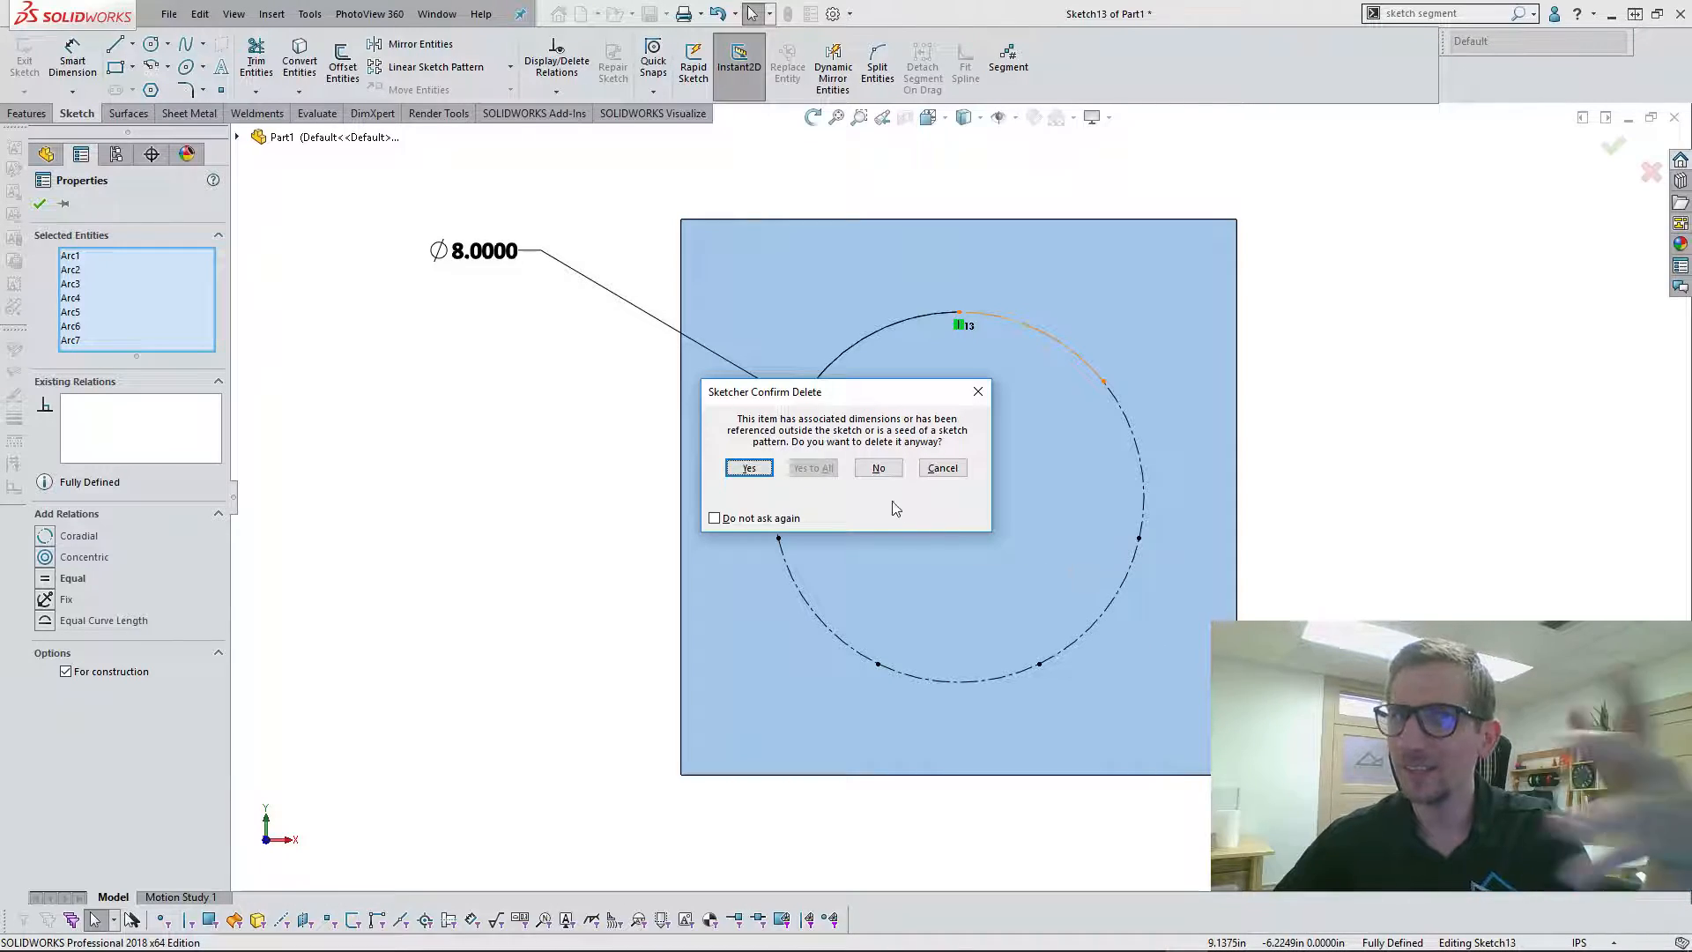
{"action": "left_click", "coordinate": [749, 468]}
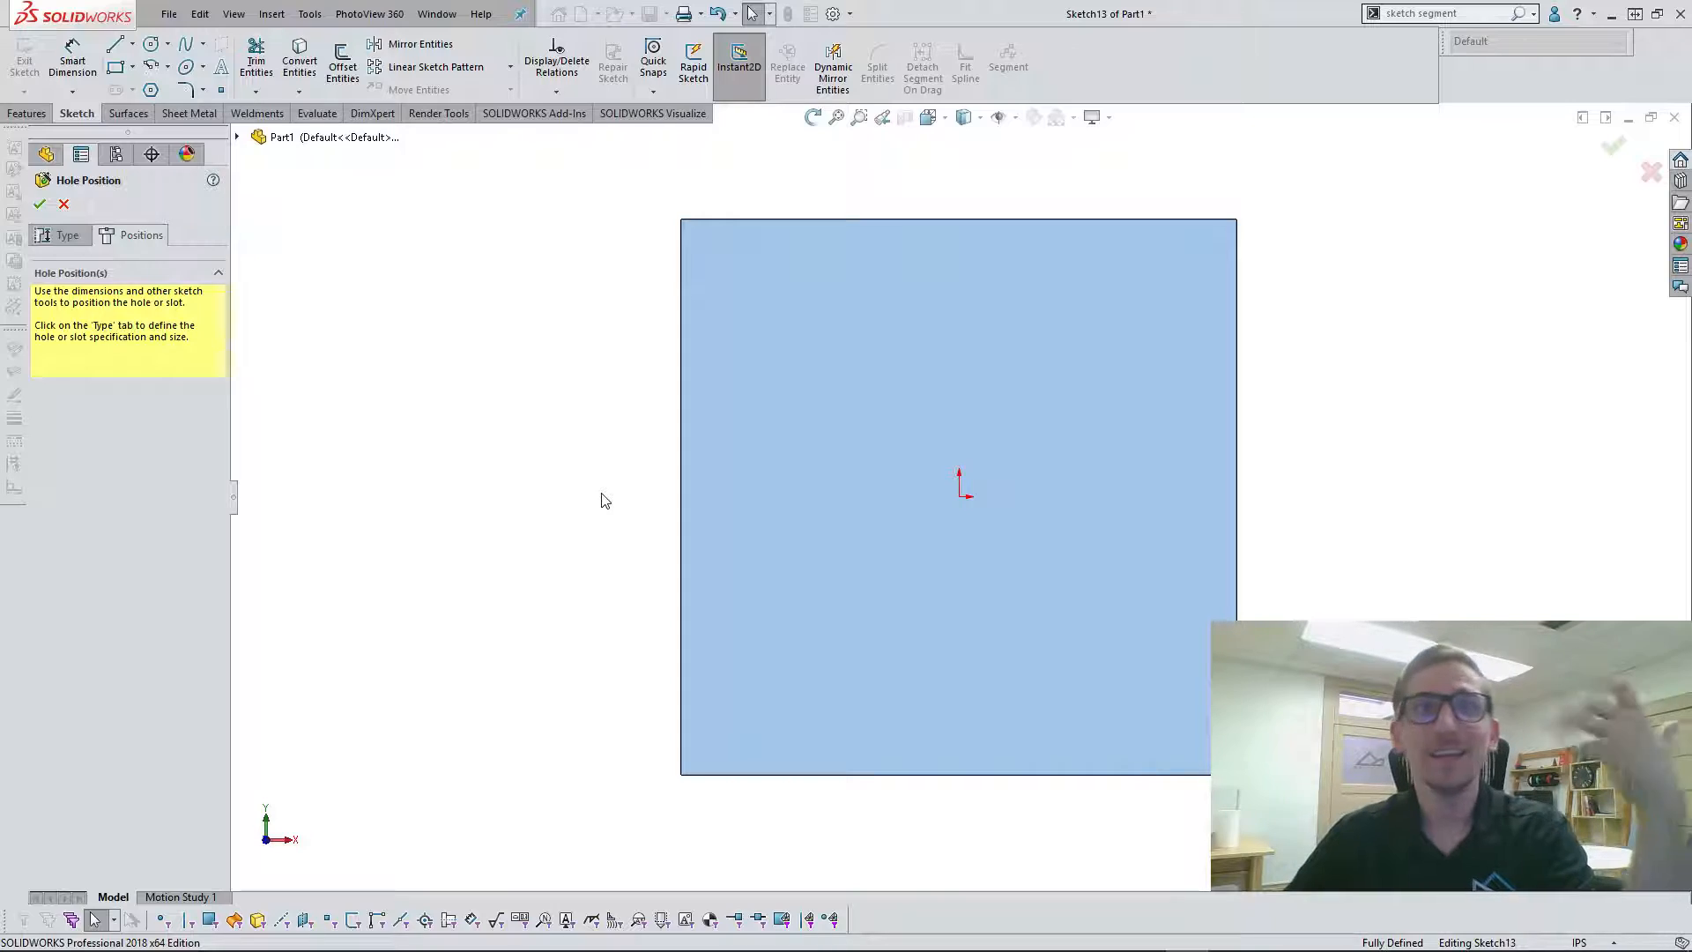
Step: Draw a new solid circle centred on the origin in the hole position sketch and set its diameter to 8 in
{"action": "left_click", "coordinate": [151, 46]}
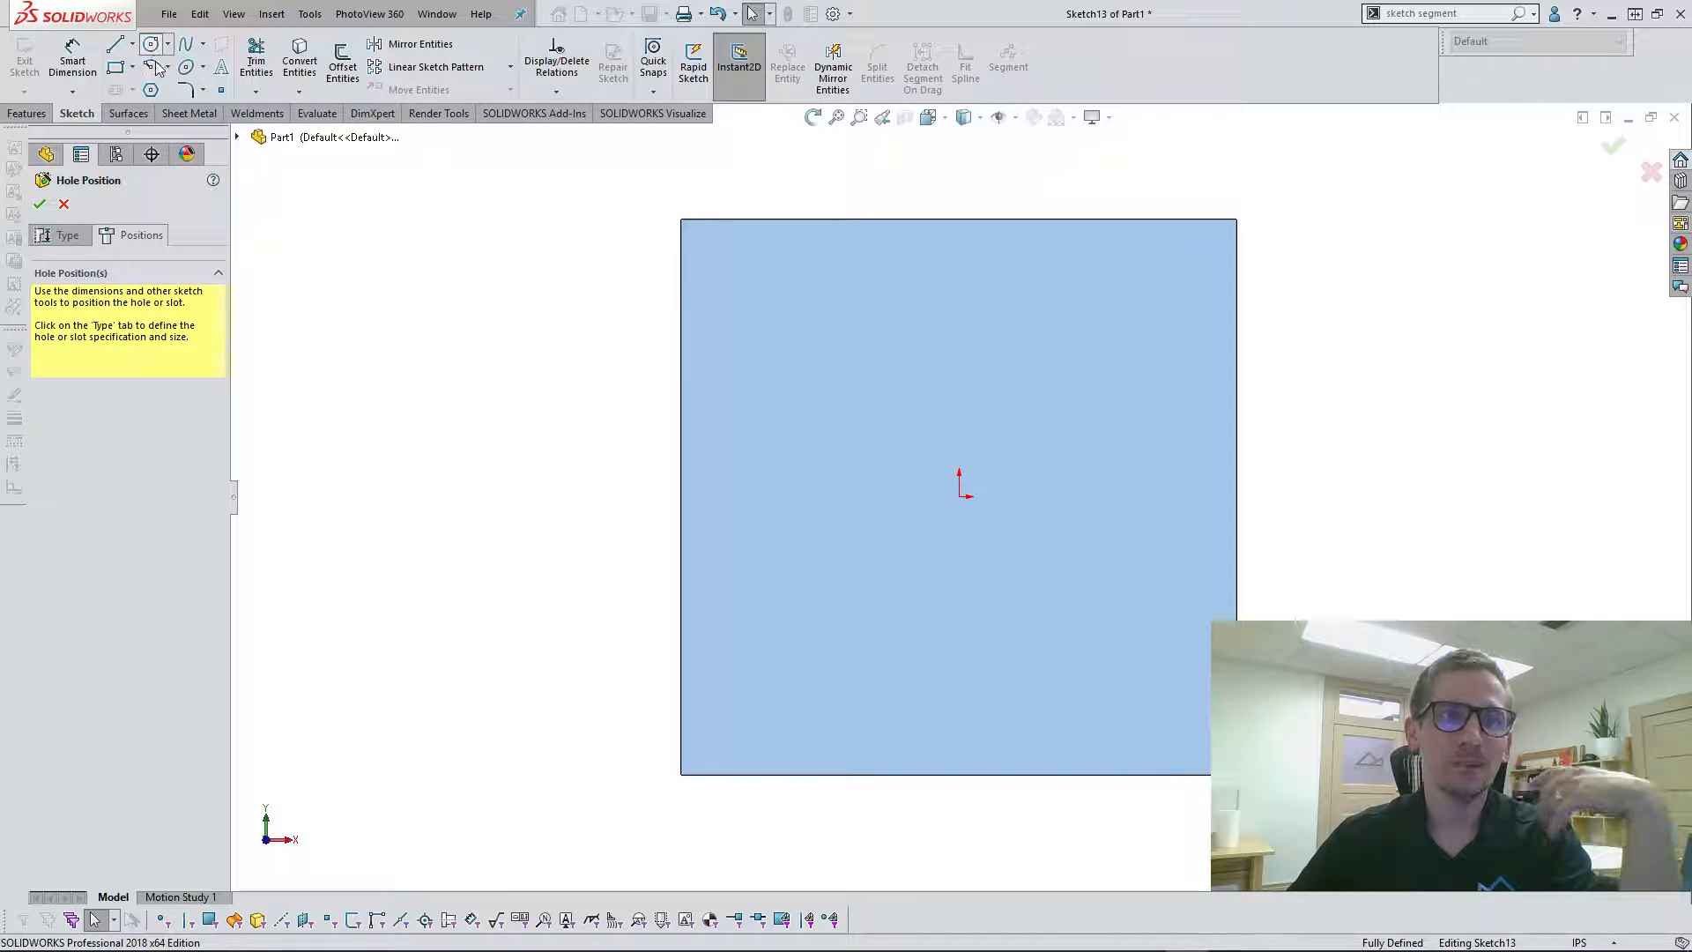
{"action": "left_click", "coordinate": [959, 497]}
{"action": "left_click", "coordinate": [1008, 329]}
{"action": "left_click", "coordinate": [73, 55]}
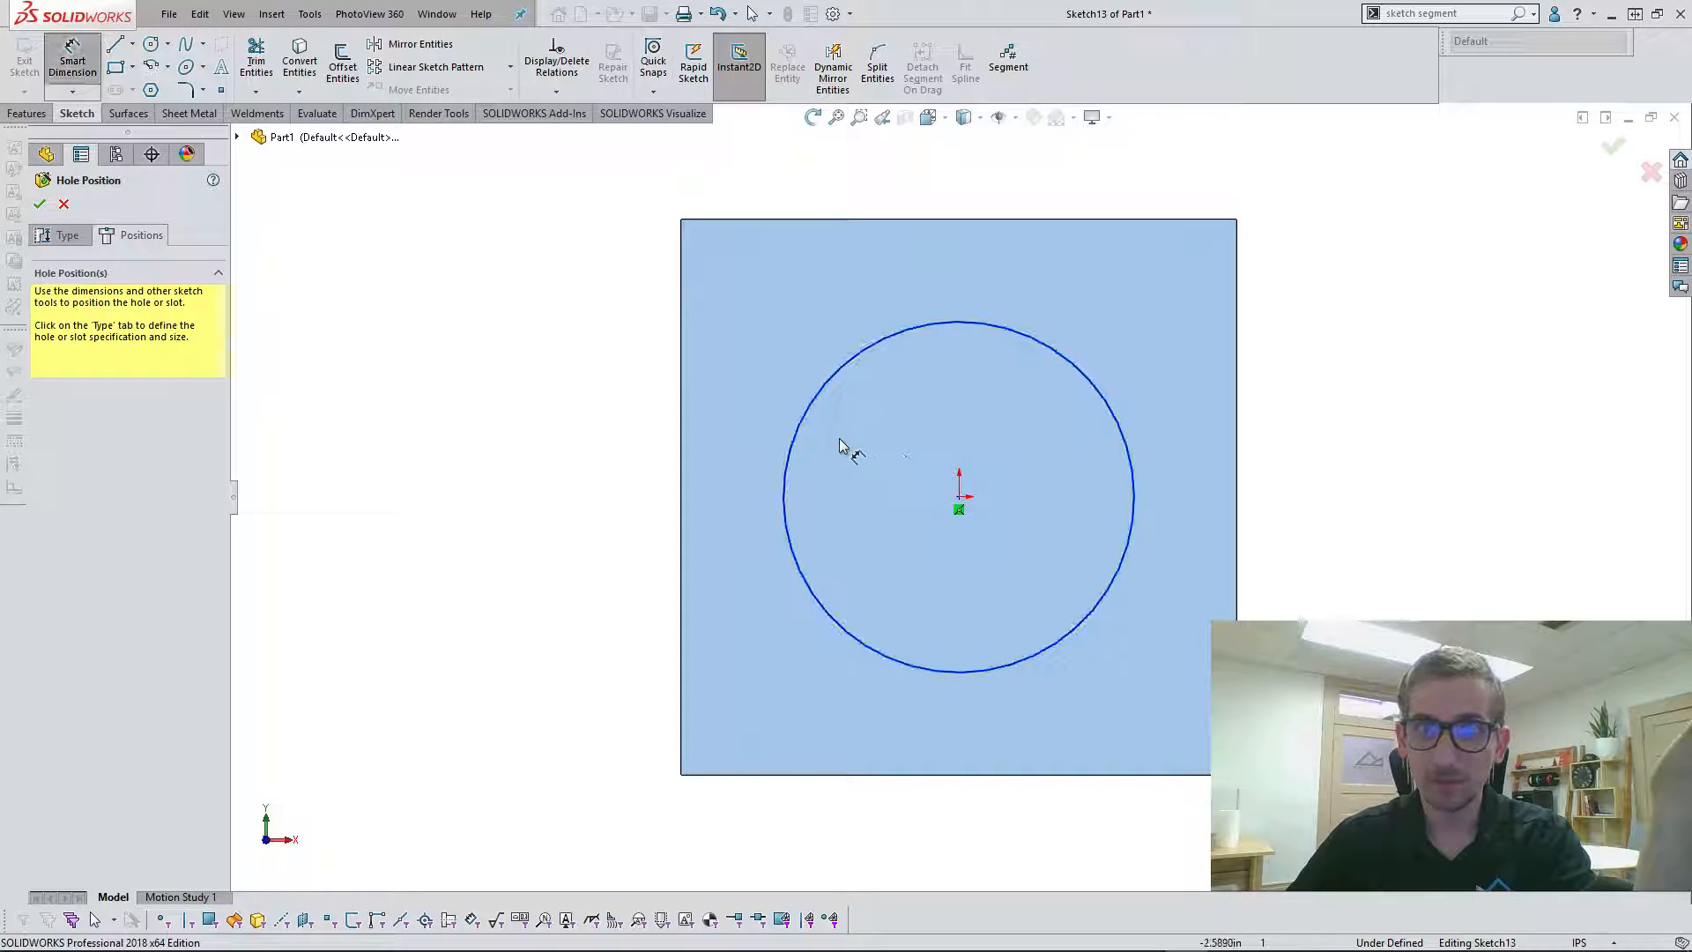
{"action": "left_click", "coordinate": [790, 441]}
{"action": "left_click", "coordinate": [534, 326]}
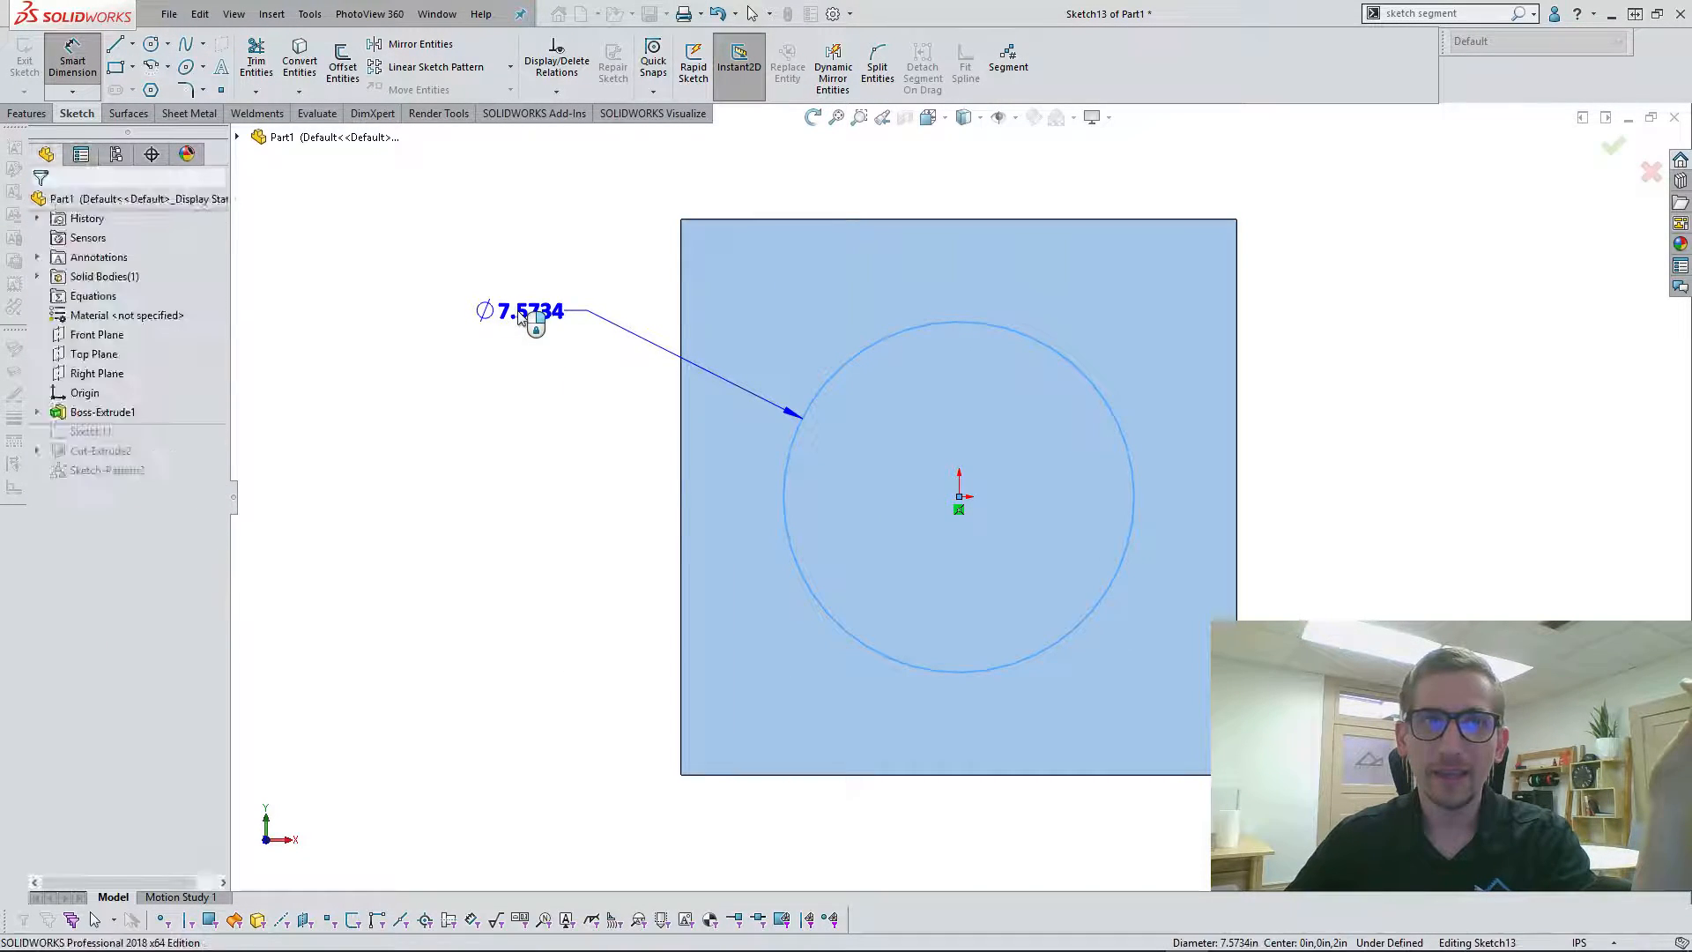
{"action": "type", "text": "8in"}
{"action": "key", "text": "Return"}
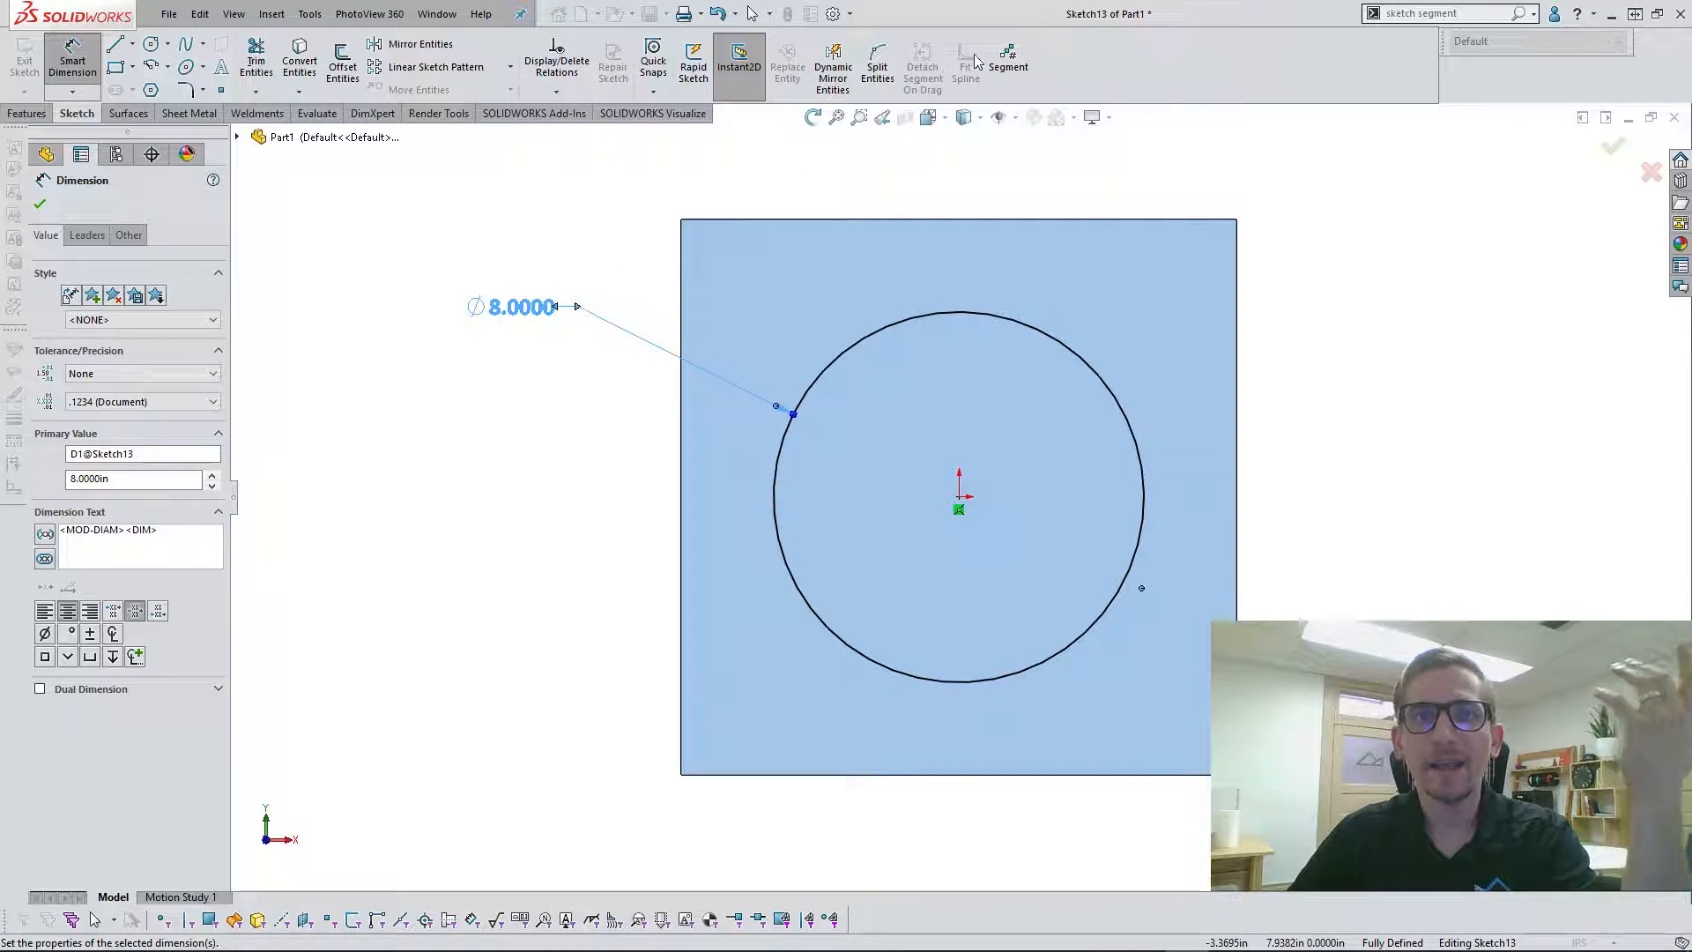
Step: Place 7 equally spaced sketch points around the circle with the Segment tool
{"action": "left_click", "coordinate": [1007, 57]}
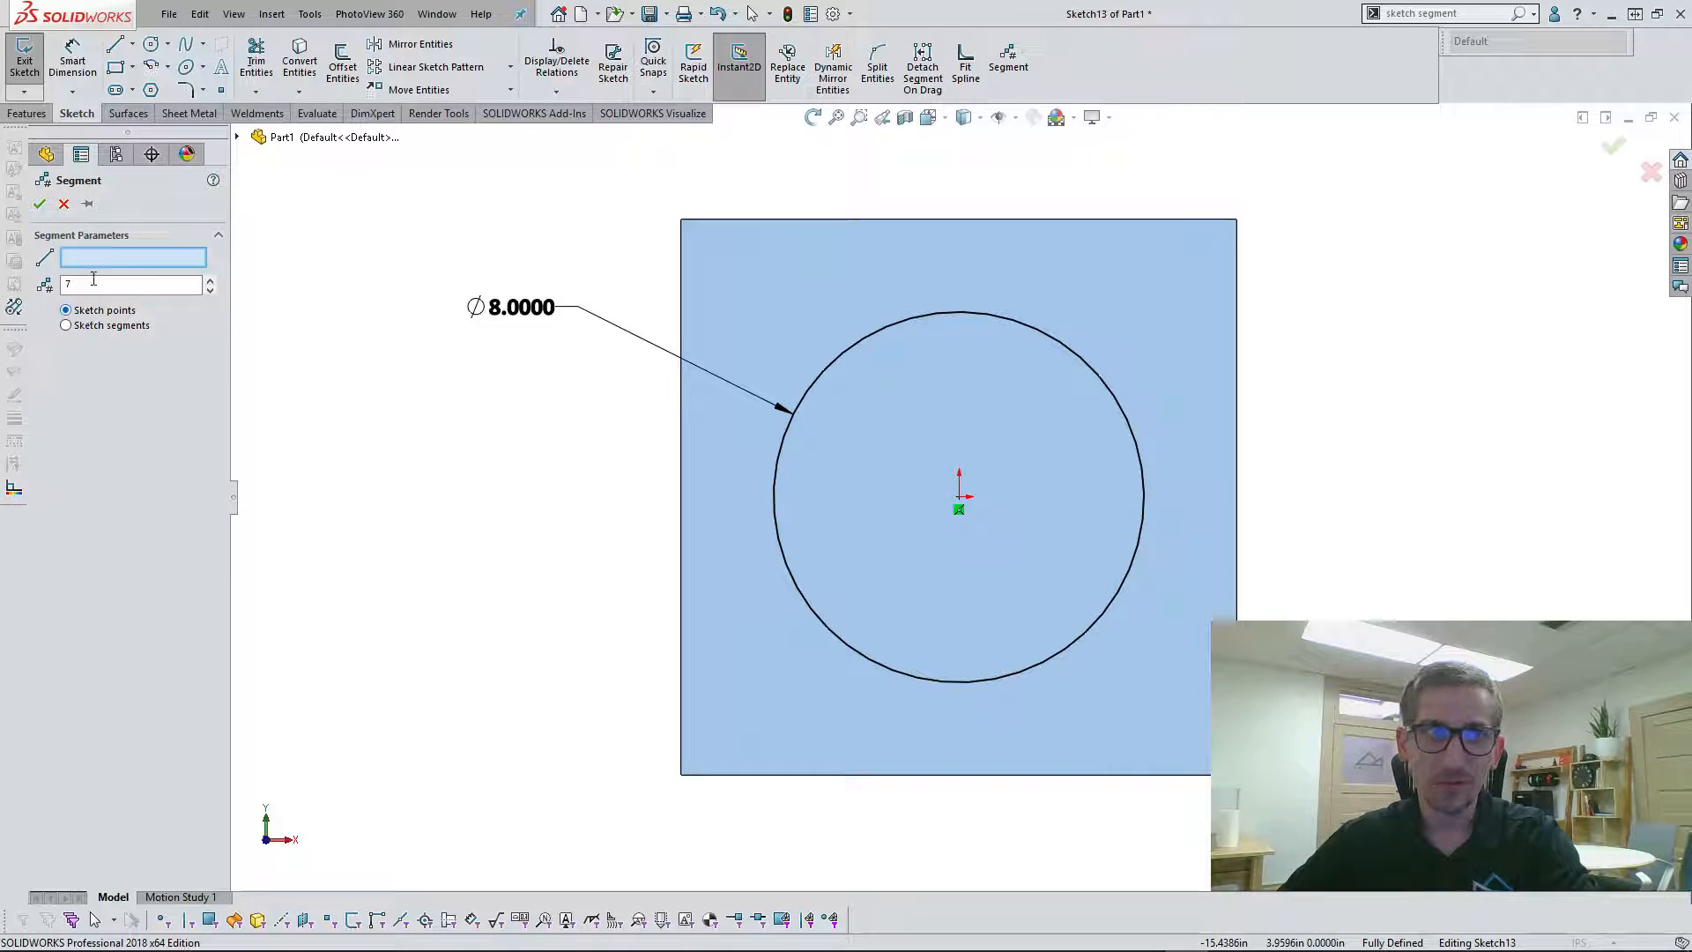
{"action": "left_click", "coordinate": [863, 341]}
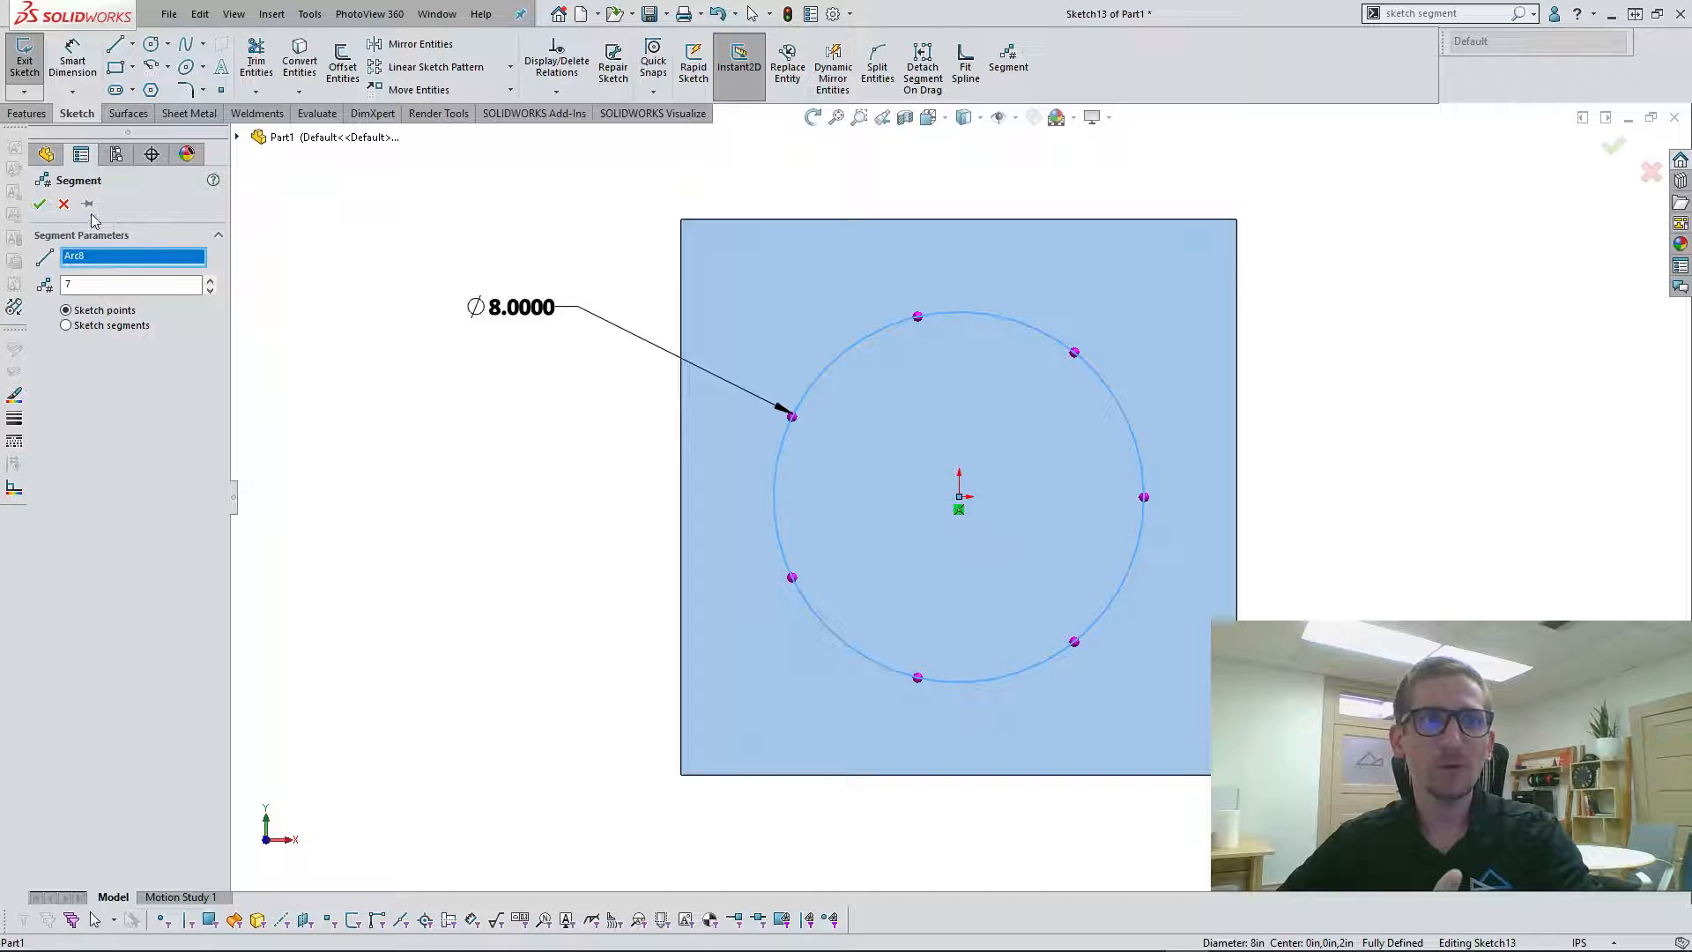
{"action": "left_click", "coordinate": [40, 203]}
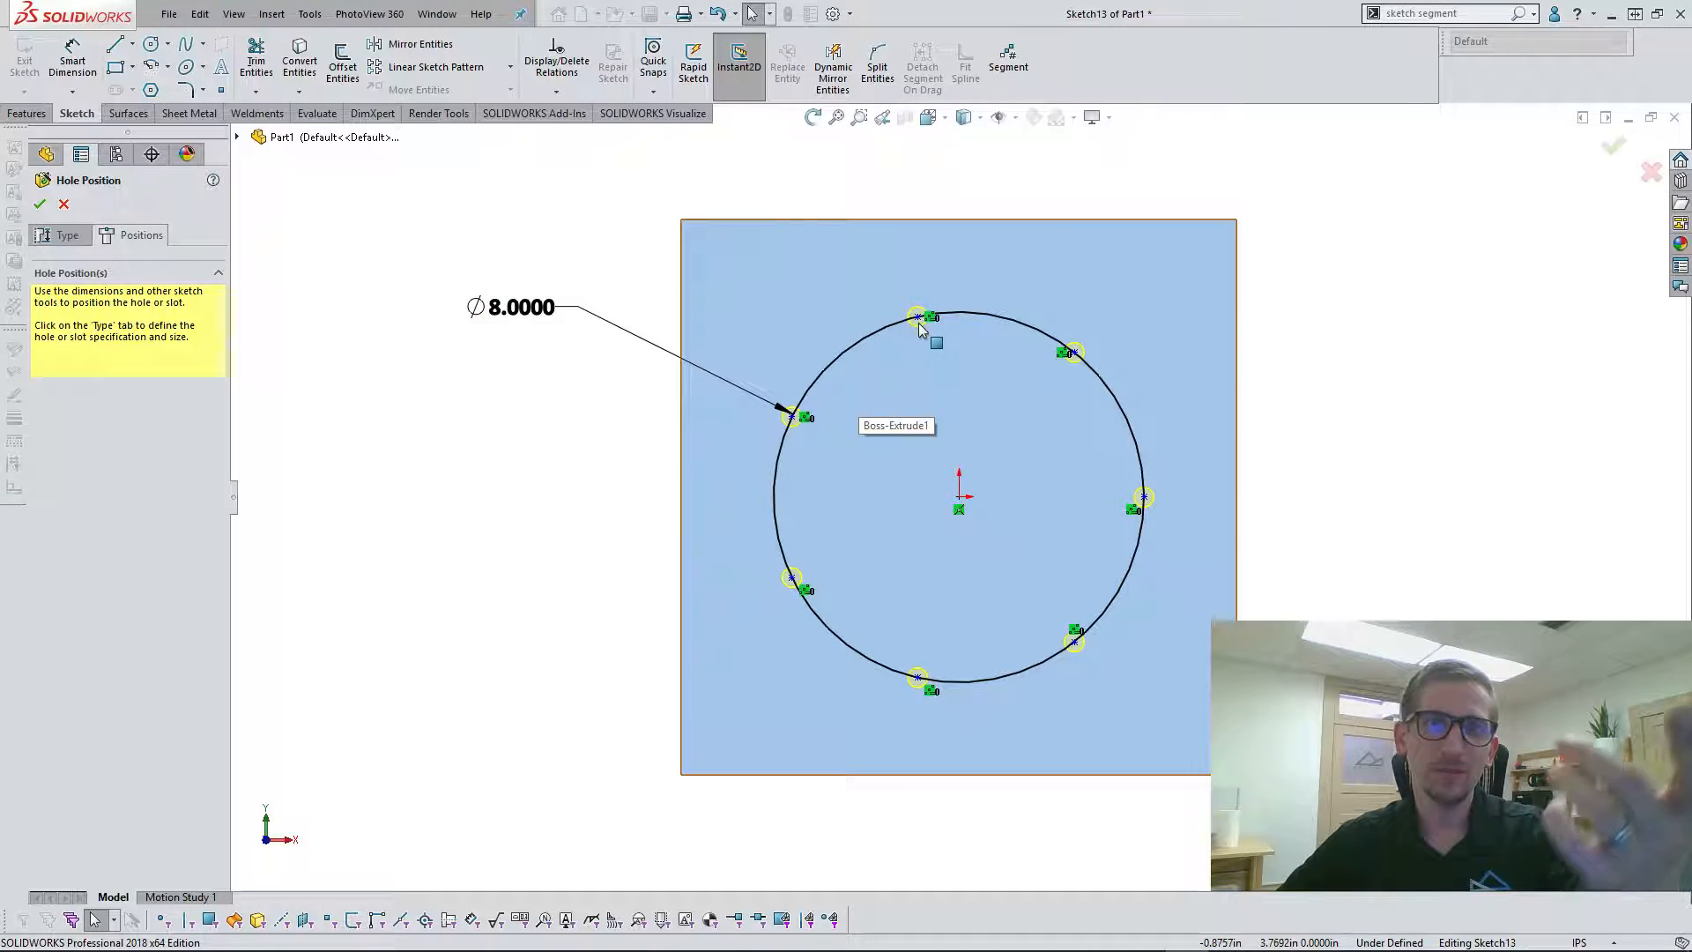
Step: Move the uppermost hole point directly above the origin and make it vertical with the circle's centre
{"action": "left_click_drag", "start_coordinate": [918, 319], "coordinate": [963, 335]}
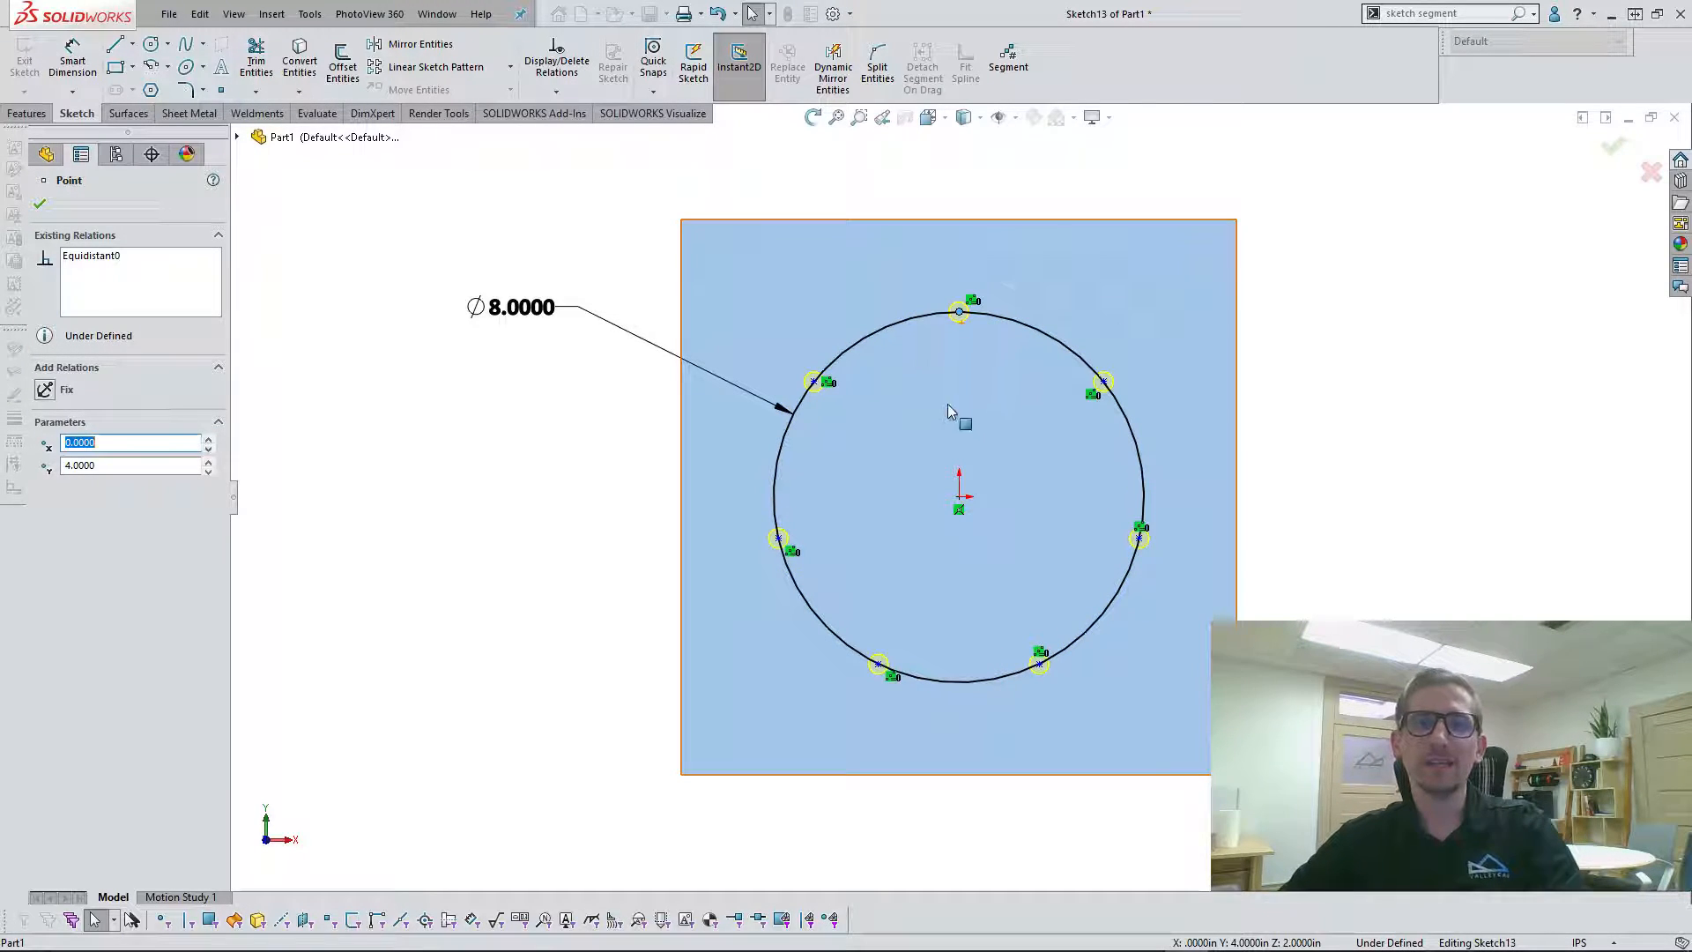
{"action": "left_click", "coordinate": [959, 498]}
{"action": "left_click", "coordinate": [960, 498], "text": "ctrl"}
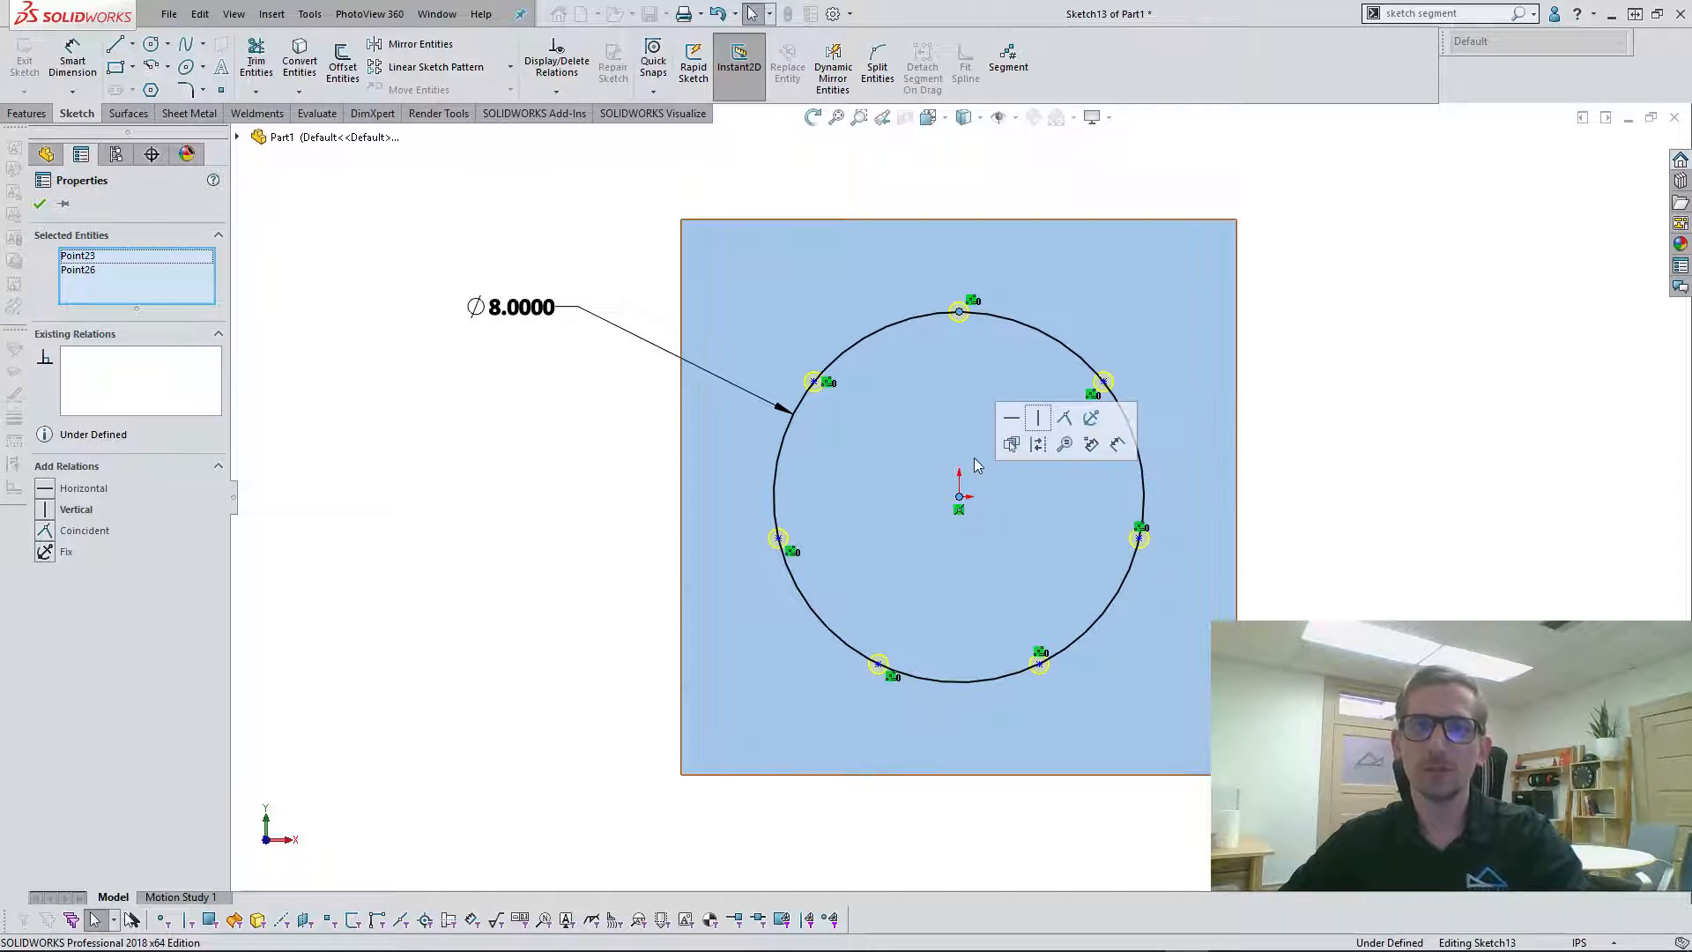
{"action": "left_click", "coordinate": [1039, 421]}
{"action": "left_click", "coordinate": [498, 542]}
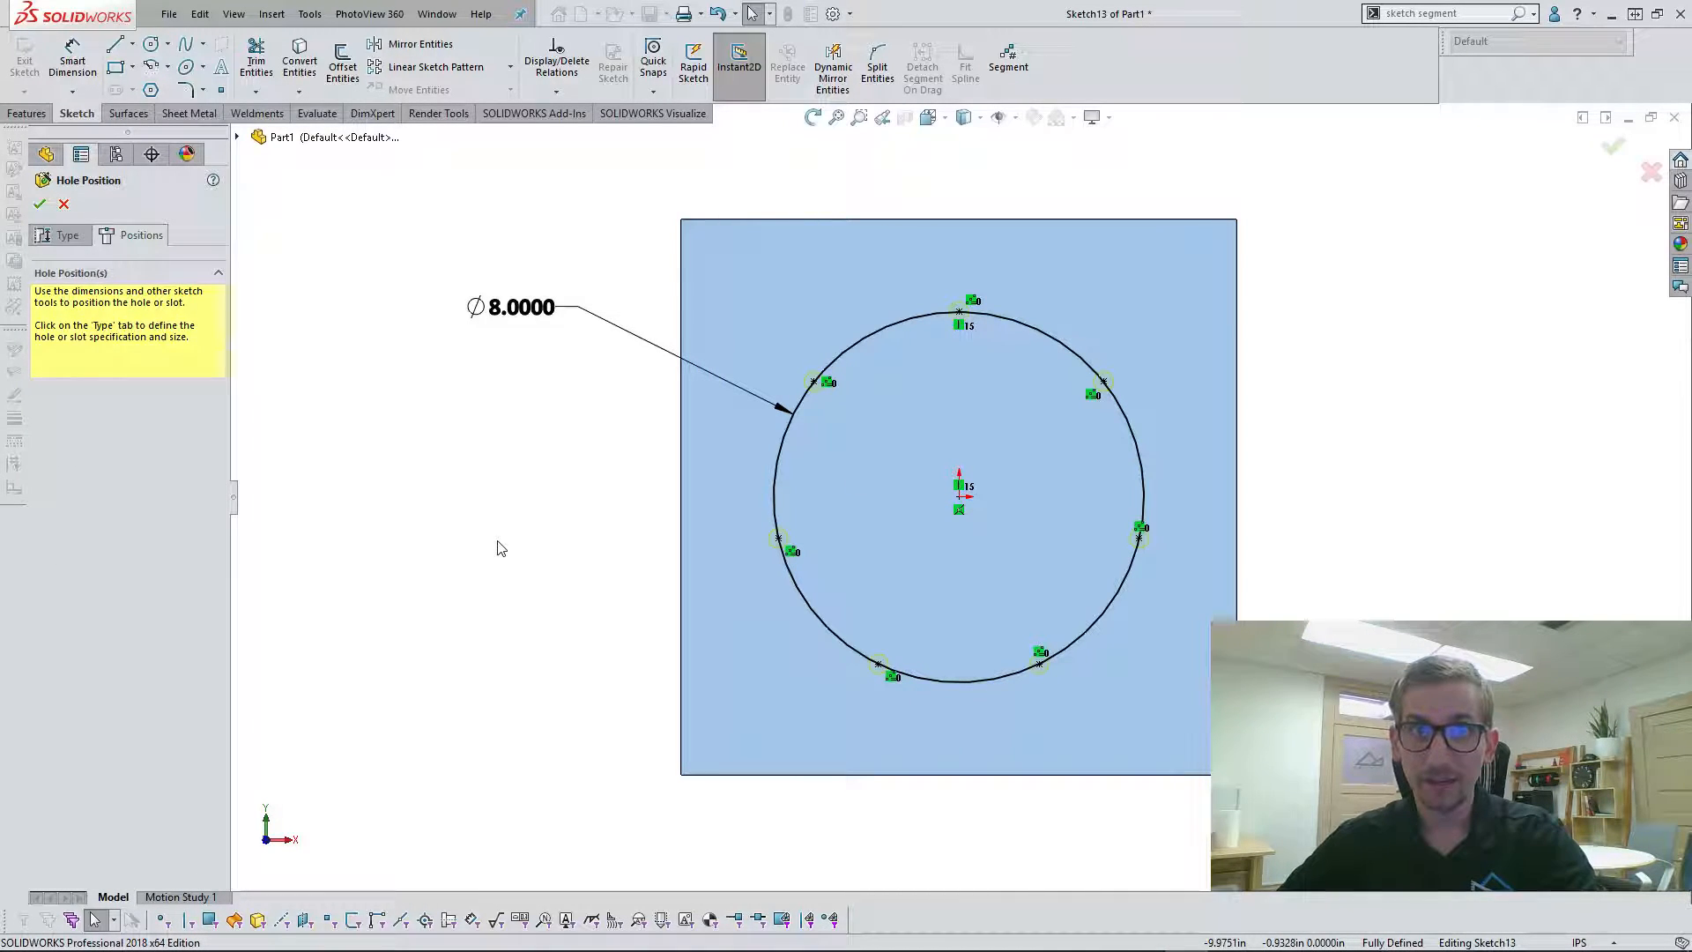
Step: Set the diameter of the hole-layout circle to 4 in
{"action": "left_click", "coordinate": [546, 317]}
{"action": "double_click", "coordinate": [528, 310]}
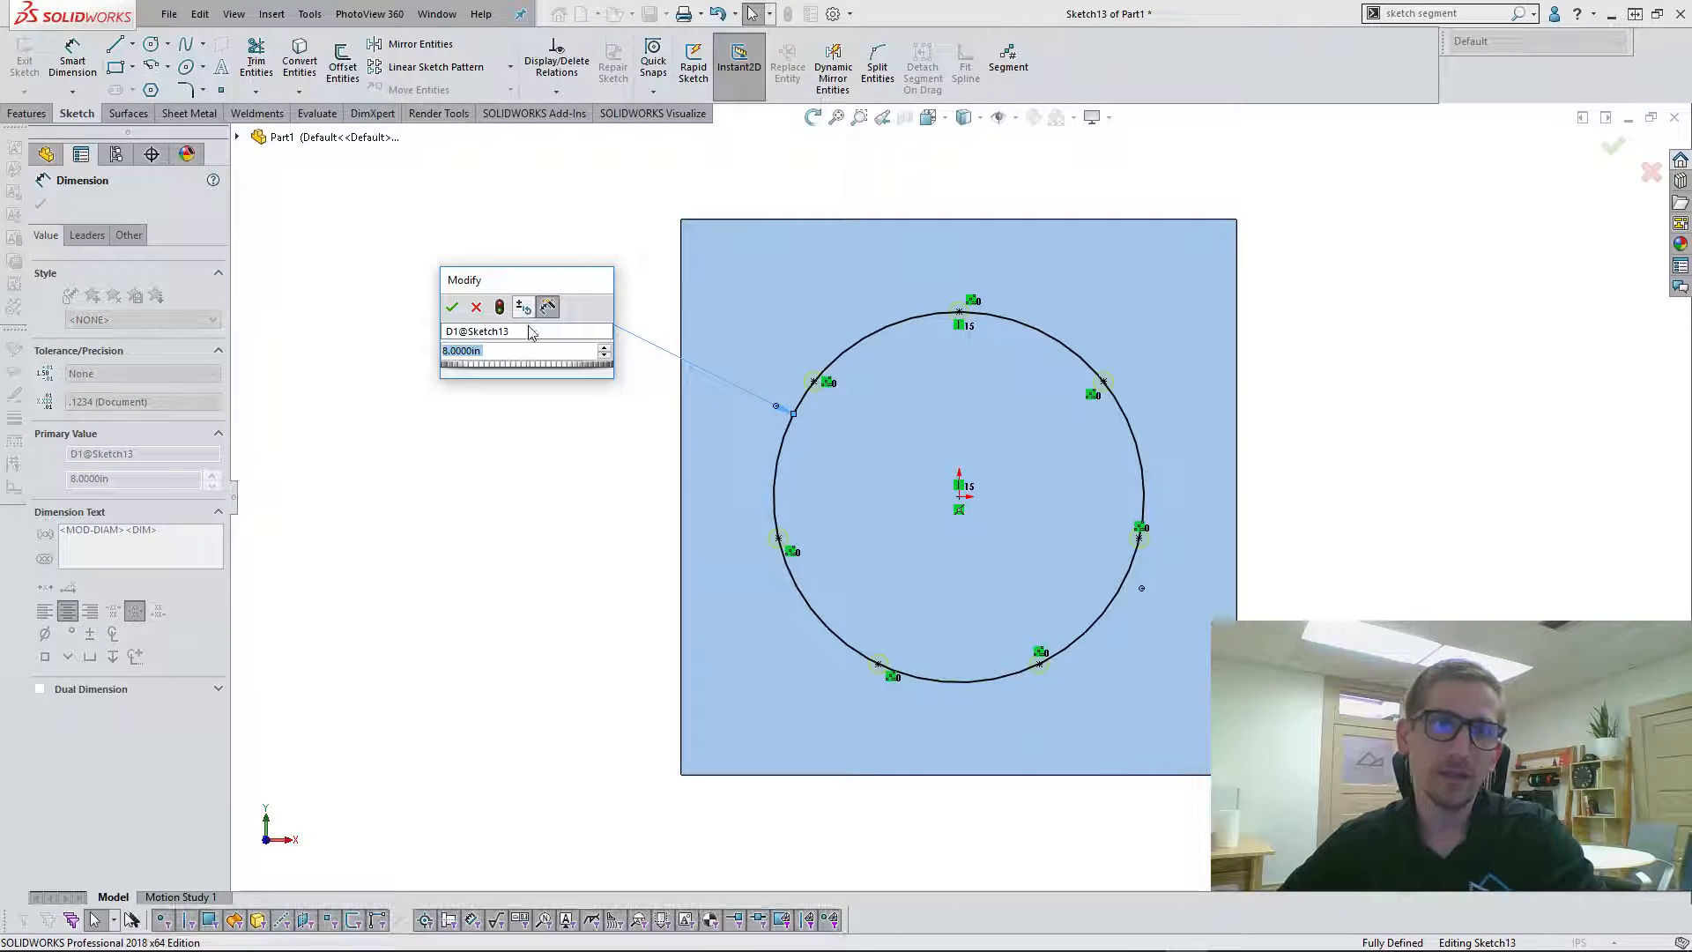
{"action": "type", "text": "4"}
{"action": "key", "text": "Return"}
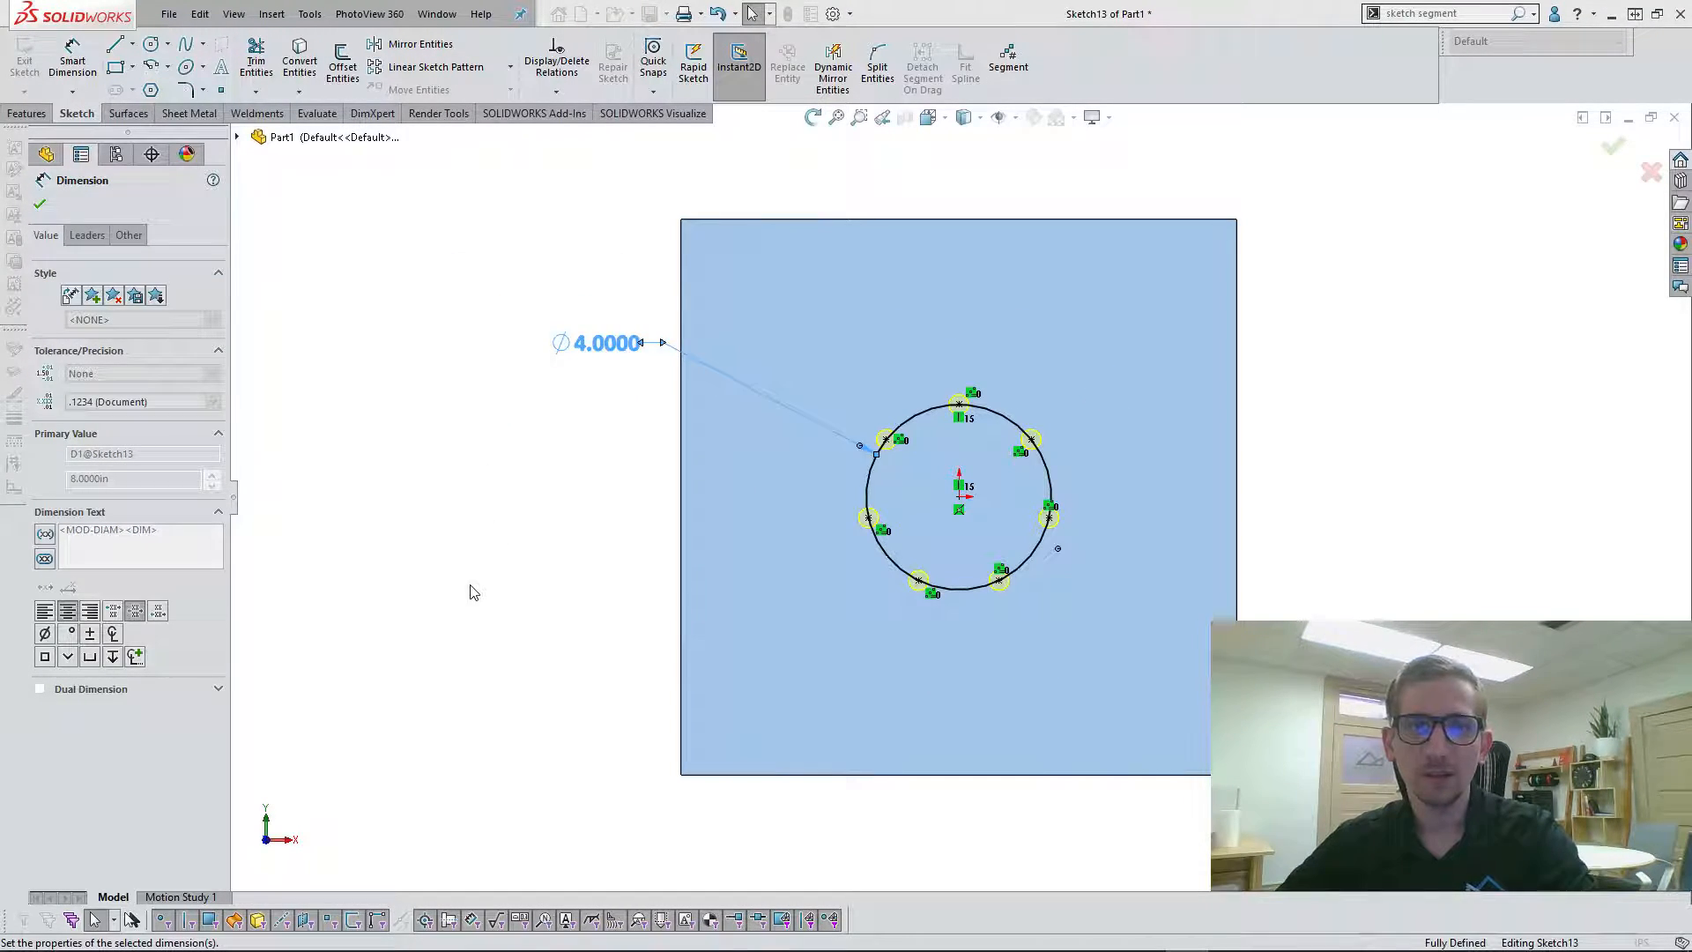
{"action": "key", "text": "Escape"}
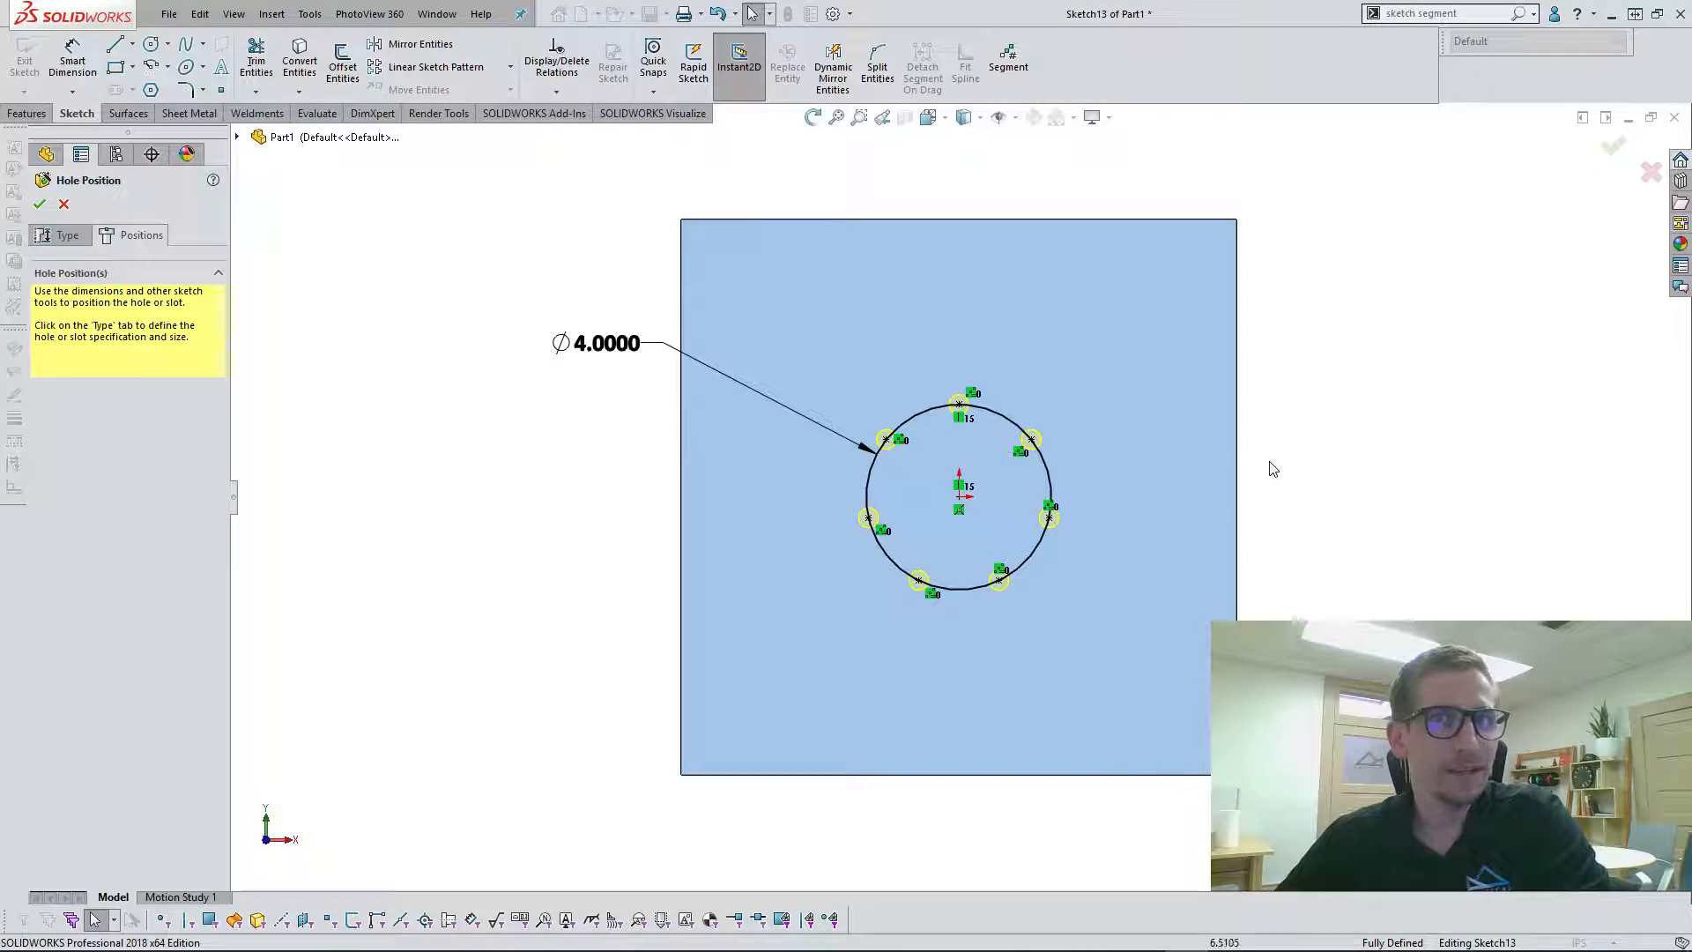
Step: Complete the Hole Wizard tapped holes and roll the model history forward past Sketch-Pattern2
{"action": "left_click", "coordinate": [1611, 148]}
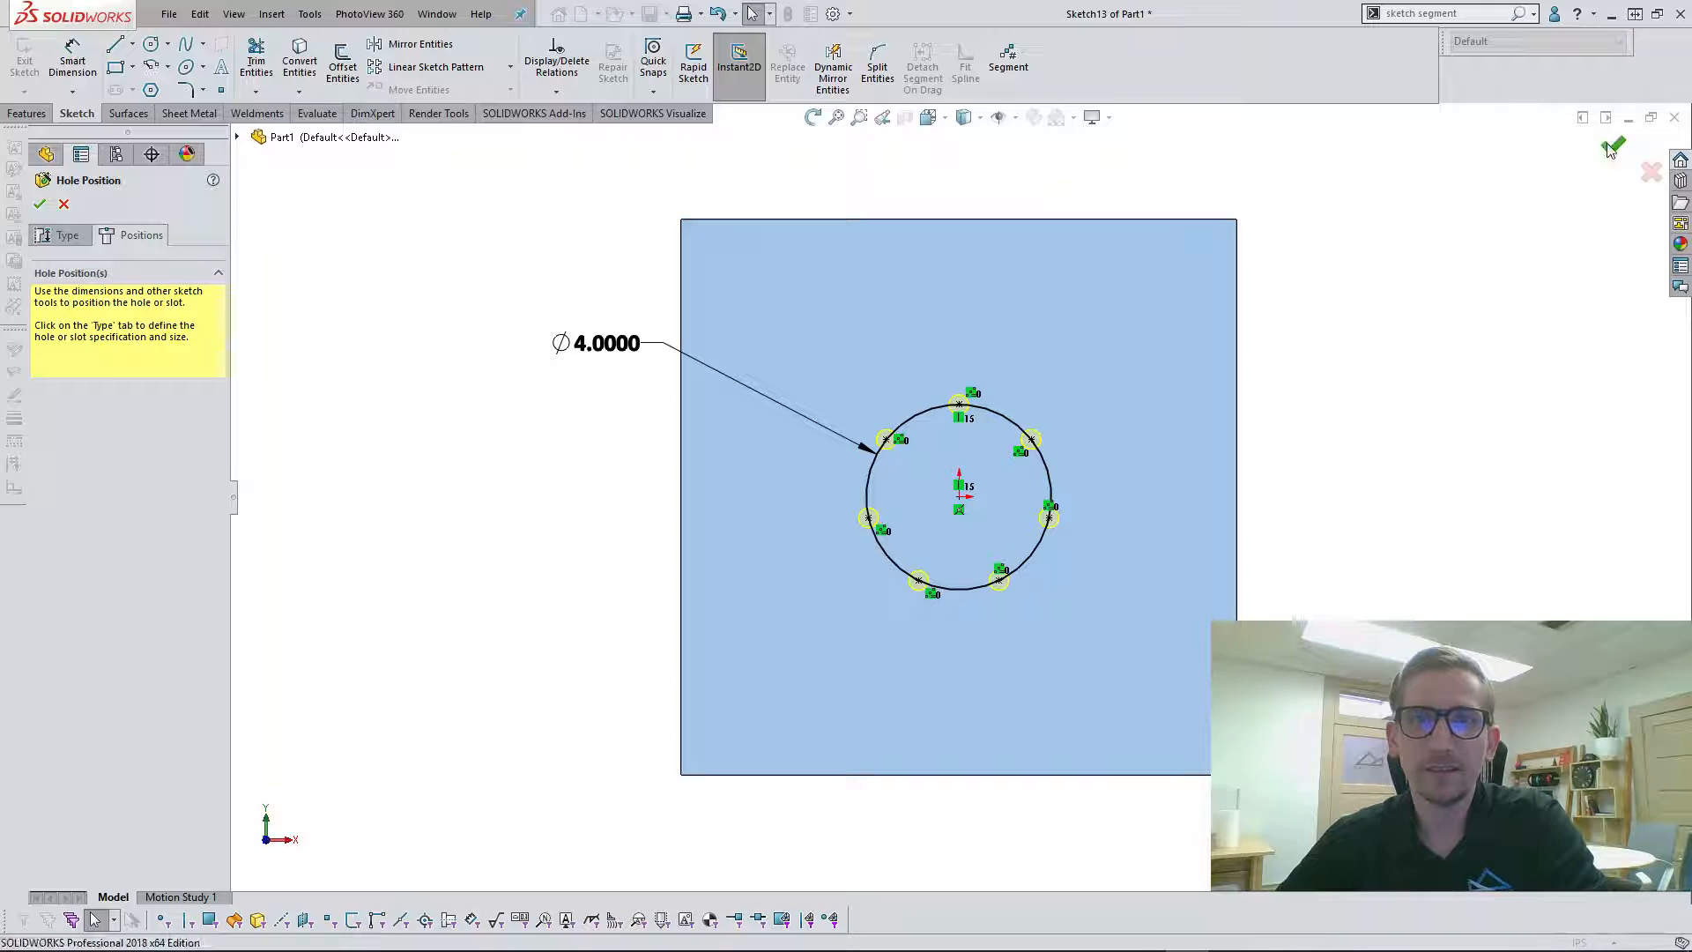
{"action": "scroll", "coordinate": [907, 508], "scroll_direction": "down", "scroll_amount": 3}
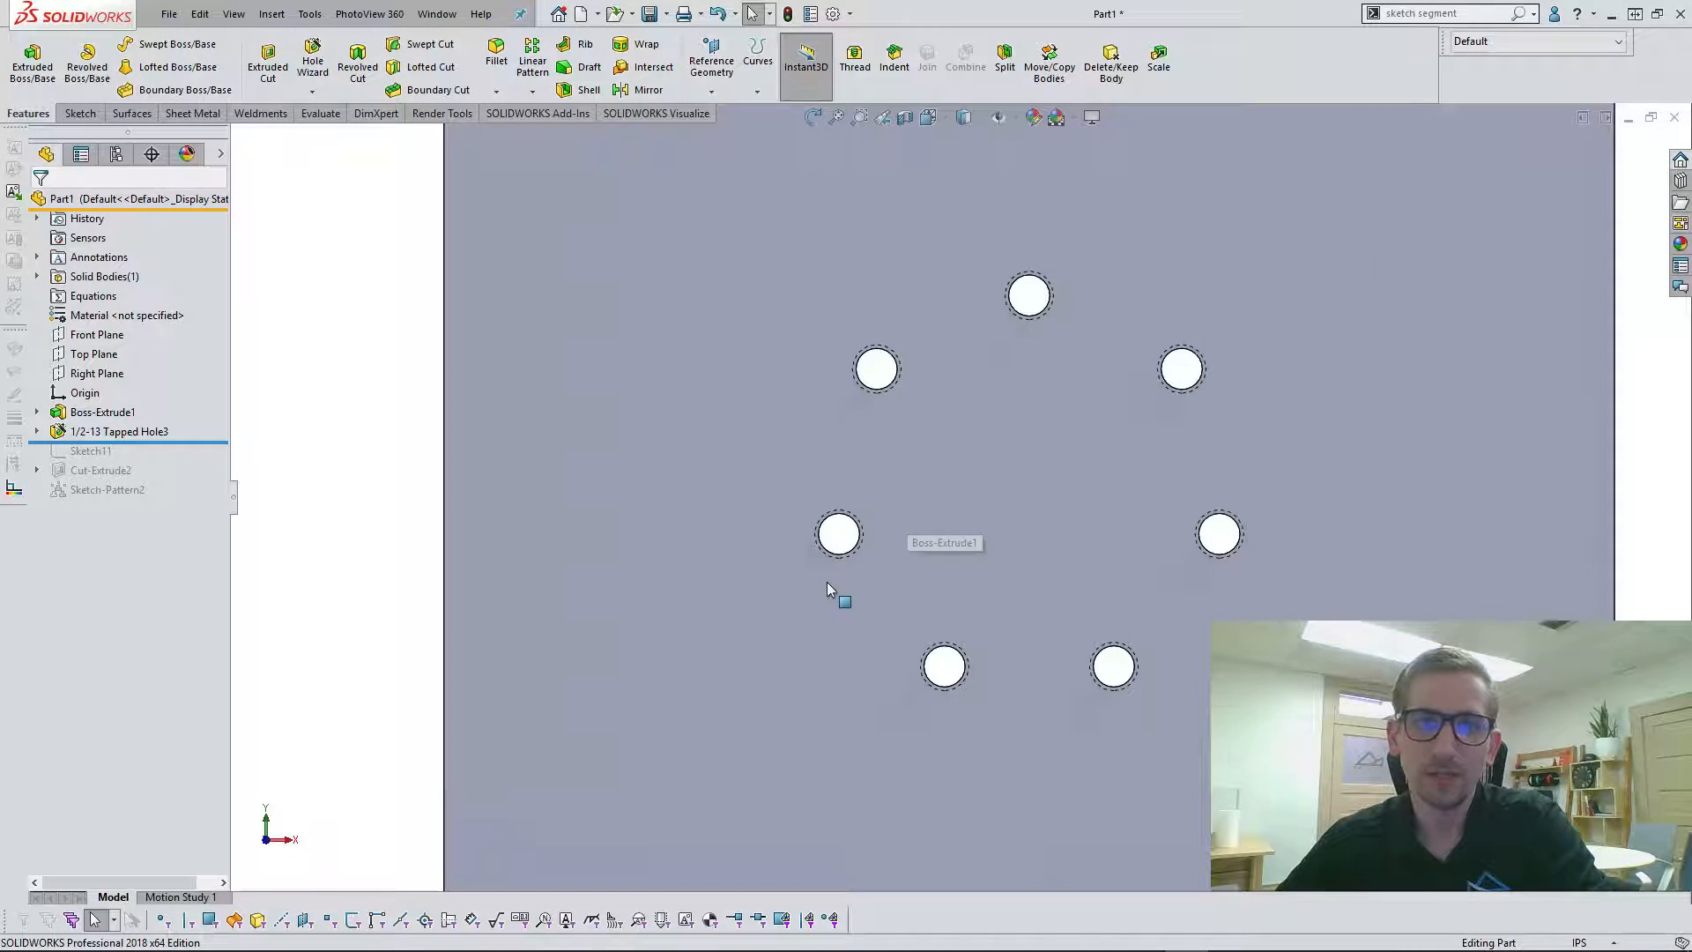
{"action": "scroll", "coordinate": [952, 511], "scroll_direction": "up", "scroll_amount": 2}
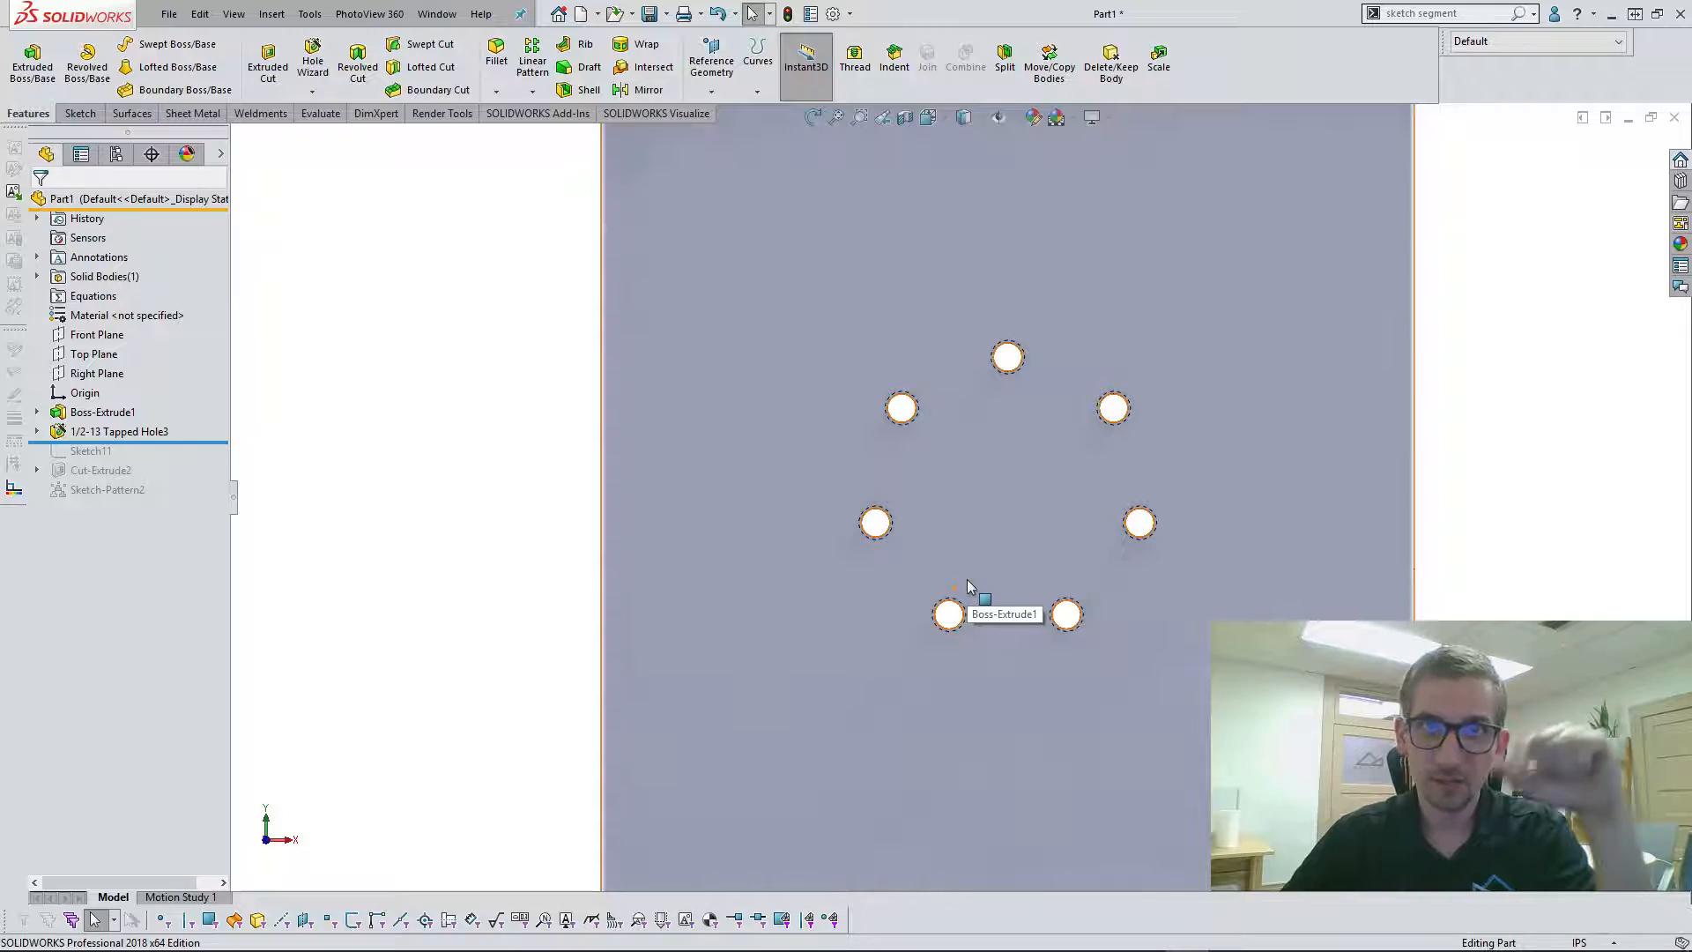
{"action": "key", "text": "f"}
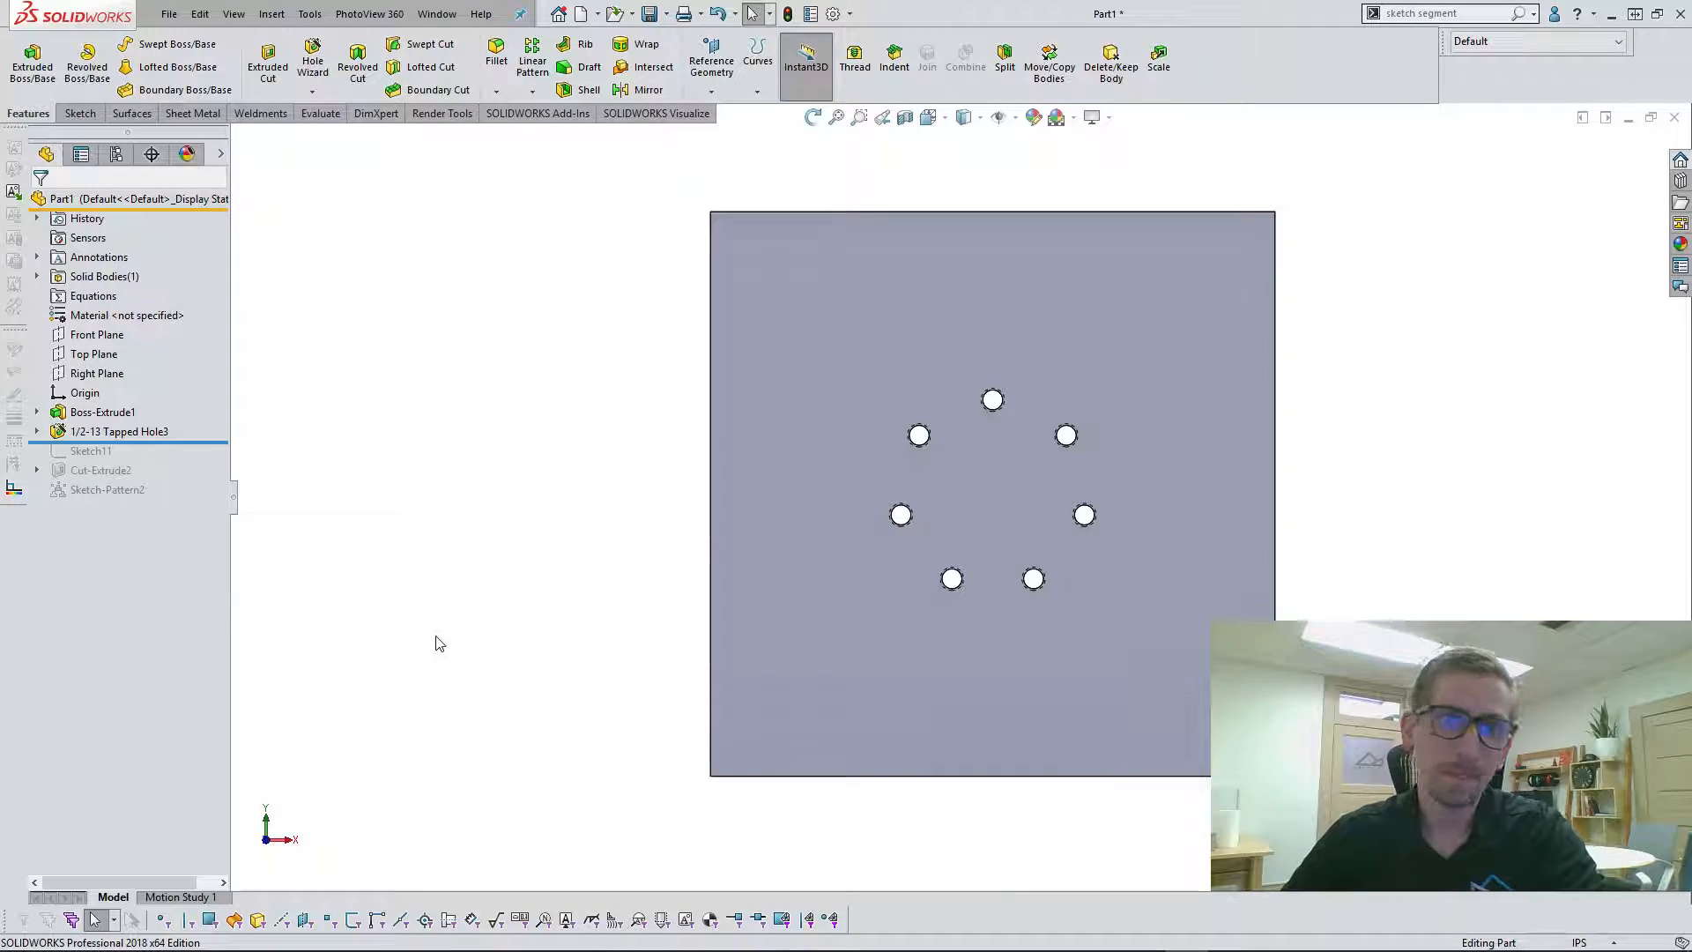
{"action": "left_click_drag", "start_coordinate": [204, 442], "coordinate": [197, 504]}
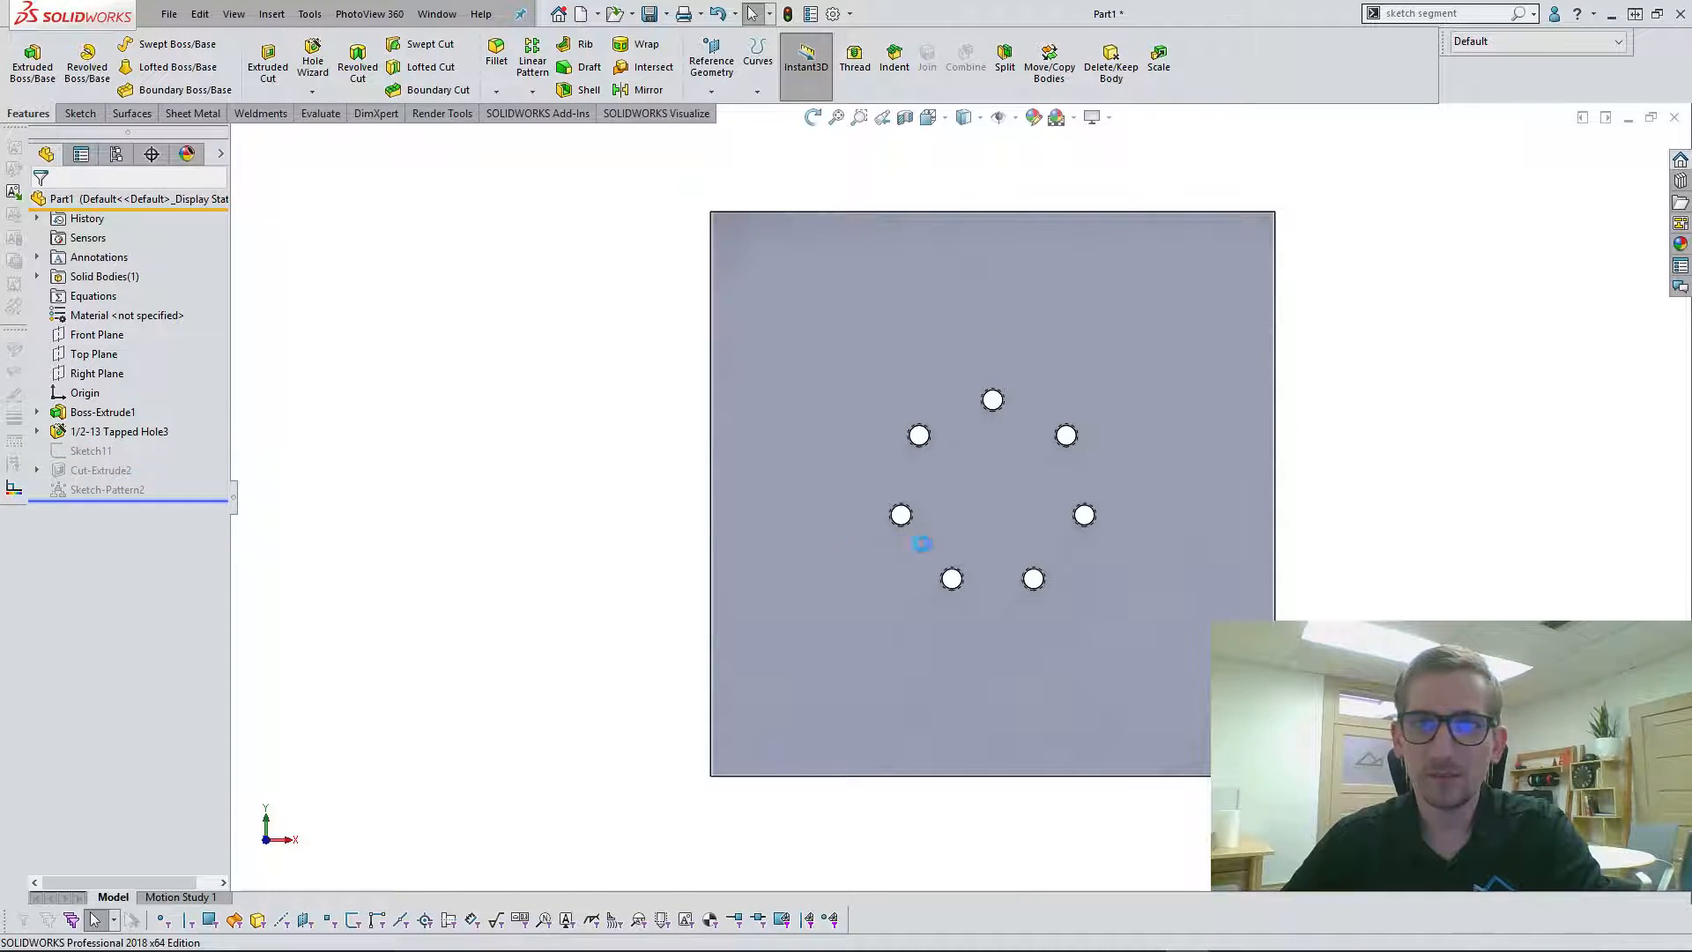